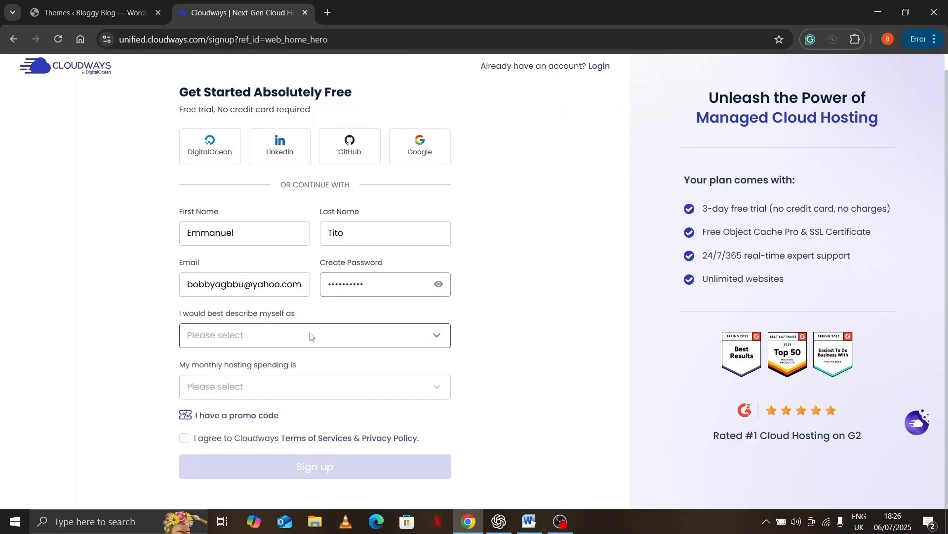
# Describe yourself as a Blogger, choose $0 - $50 (USD) monthly hosting spend, and accept the terms
pyautogui.click(309, 338)
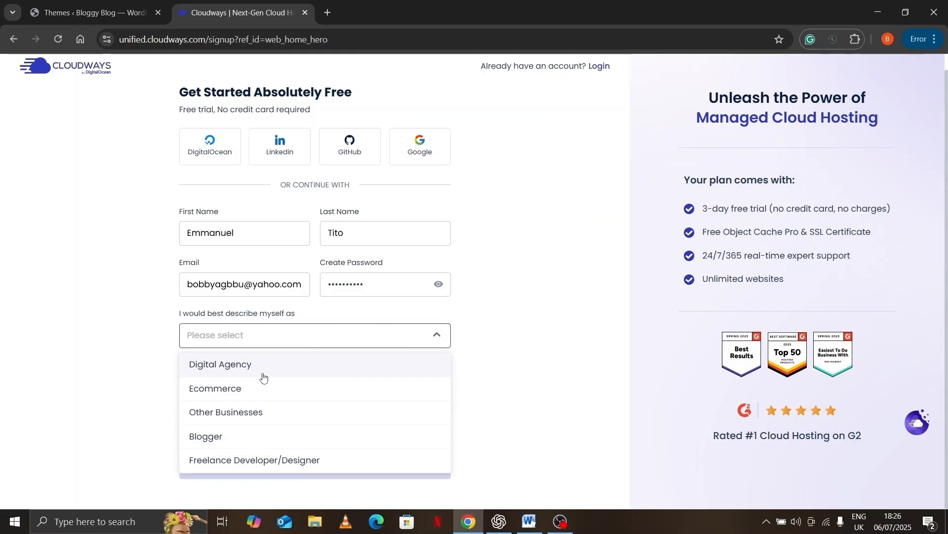
pyautogui.click(220, 437)
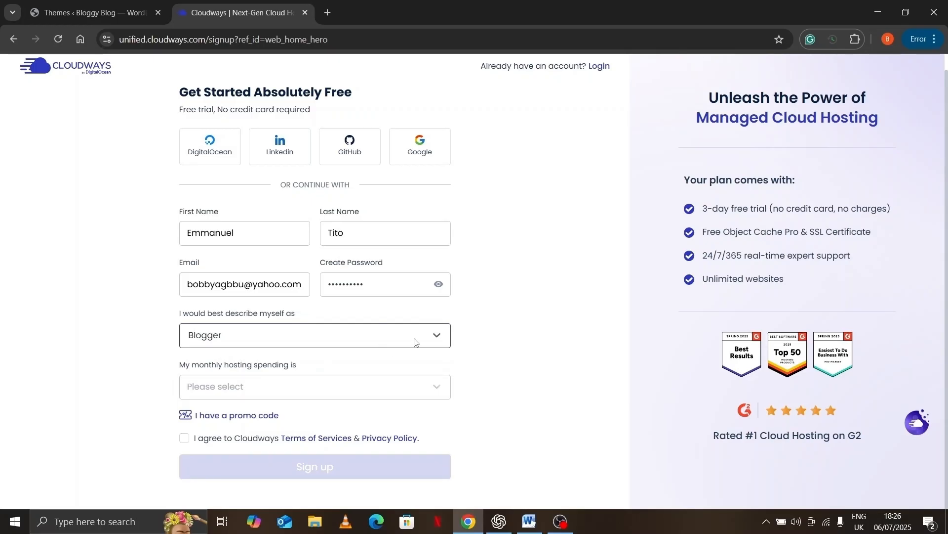
pyautogui.click(438, 388)
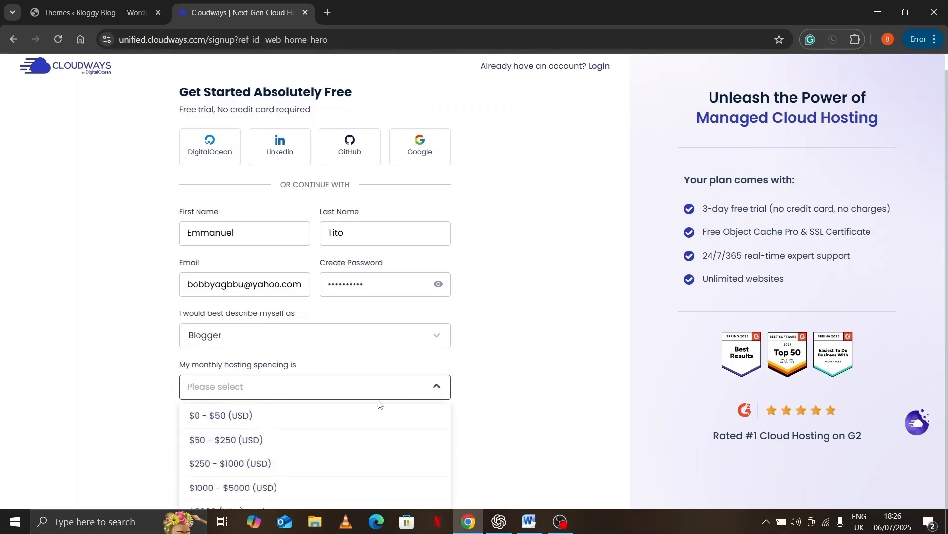
pyautogui.click(273, 419)
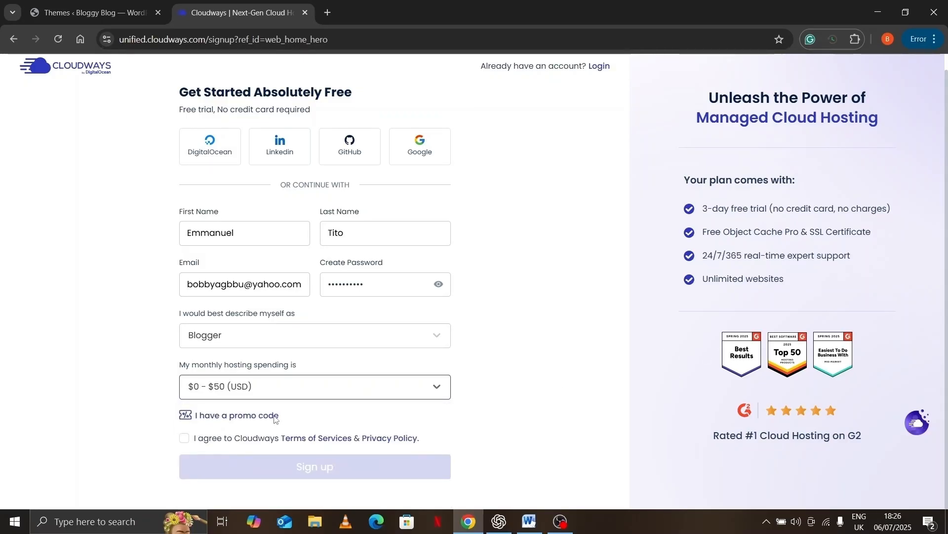
pyautogui.click(184, 439)
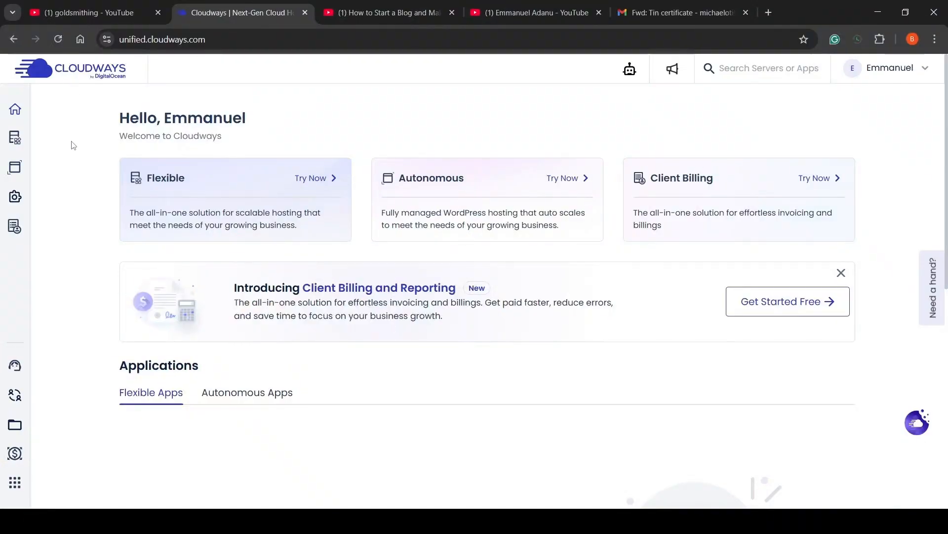
# Start a new application deployment from My Servers, keeping WordPress Version 6.2.2
pyautogui.moveTo(17, 141)
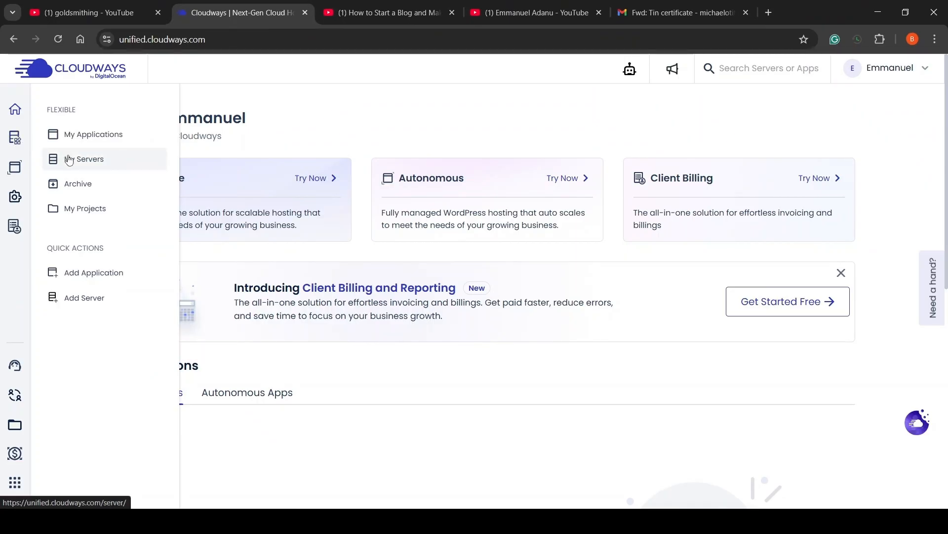
pyautogui.click(69, 159)
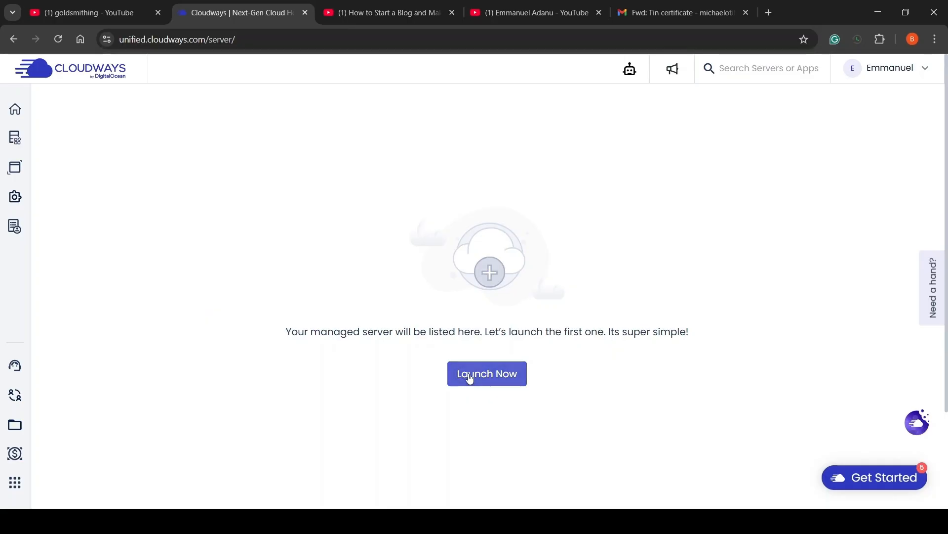
pyautogui.click(470, 378)
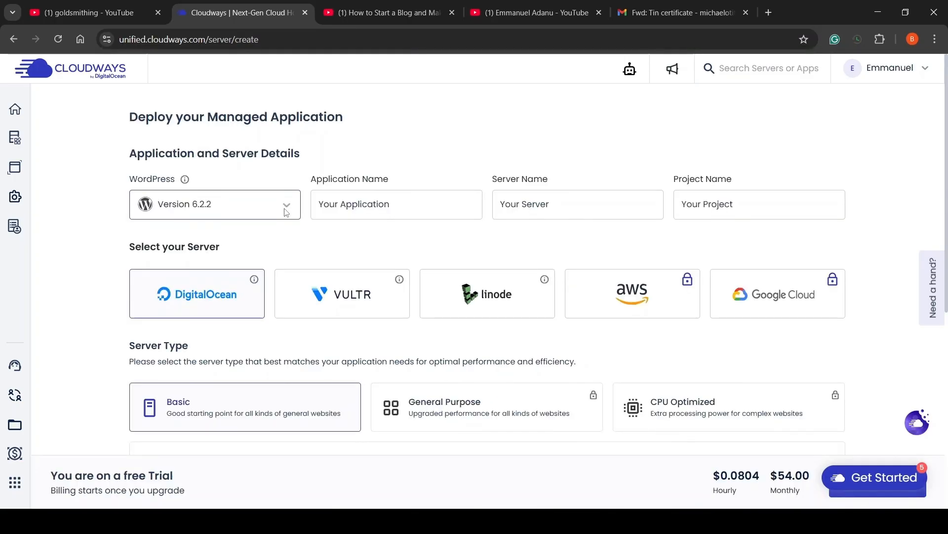
pyautogui.click(286, 211)
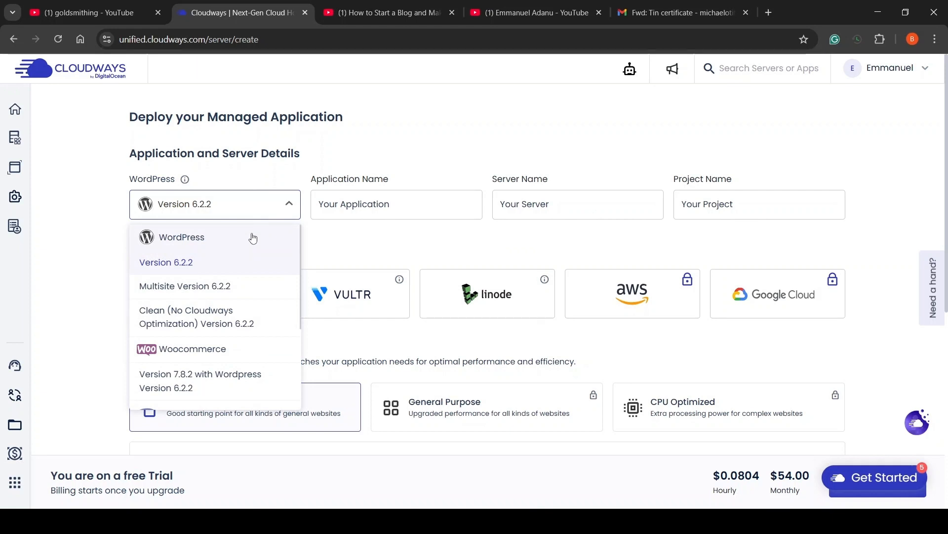
pyautogui.click(277, 205)
# Name the application 'Portfolio website', the server 'portfolio server' and the project 'portfolio project'
pyautogui.click(351, 203)
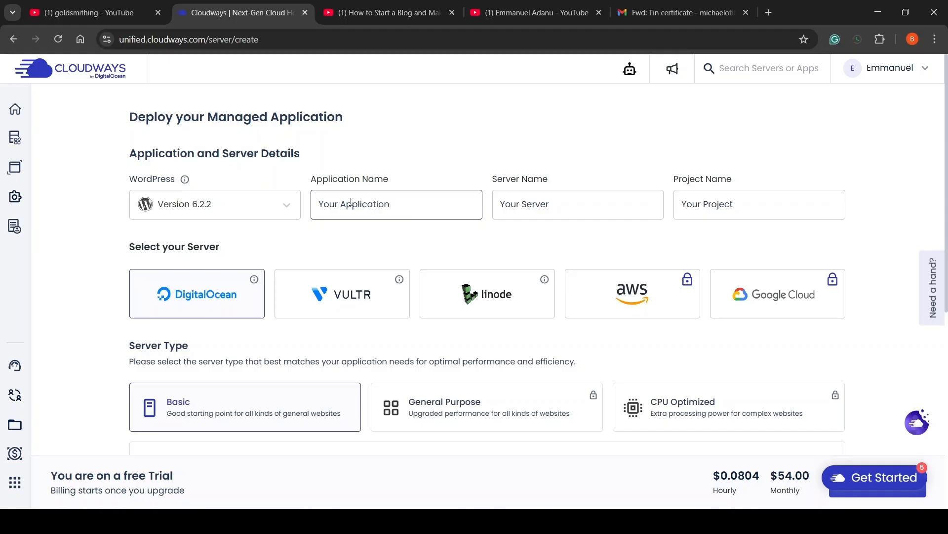
pyautogui.write('P')
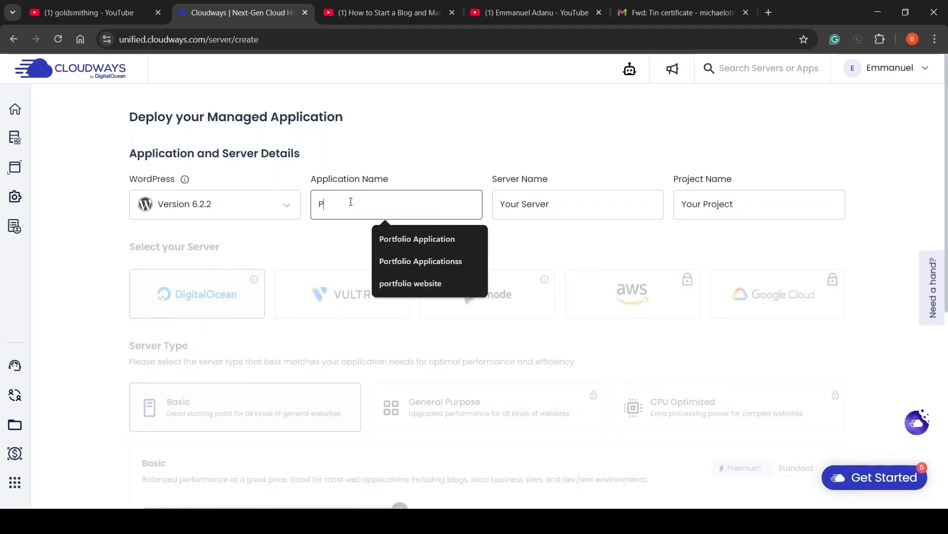
pyautogui.write('ortfol')
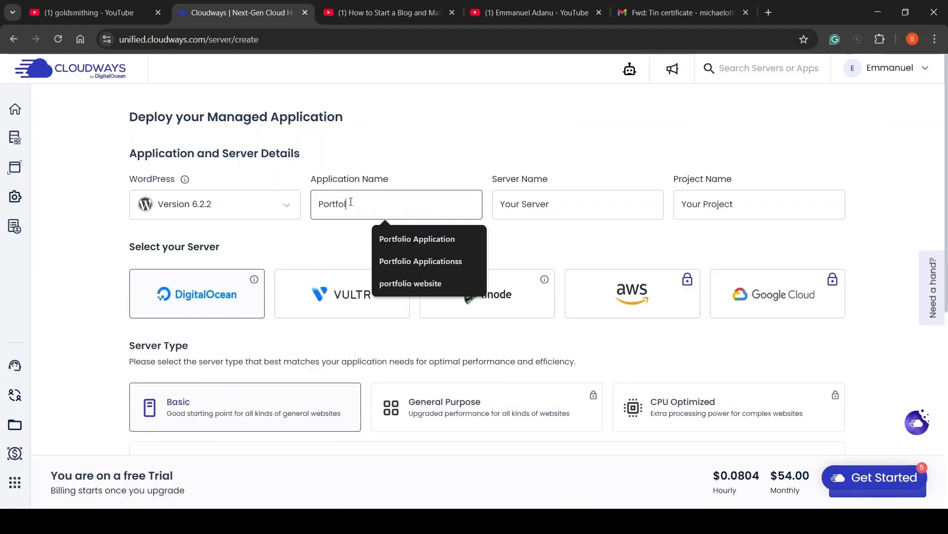
pyautogui.write('io website')
pyautogui.press('Tab')
pyautogui.write('portfolio server')
pyautogui.click(544, 234)
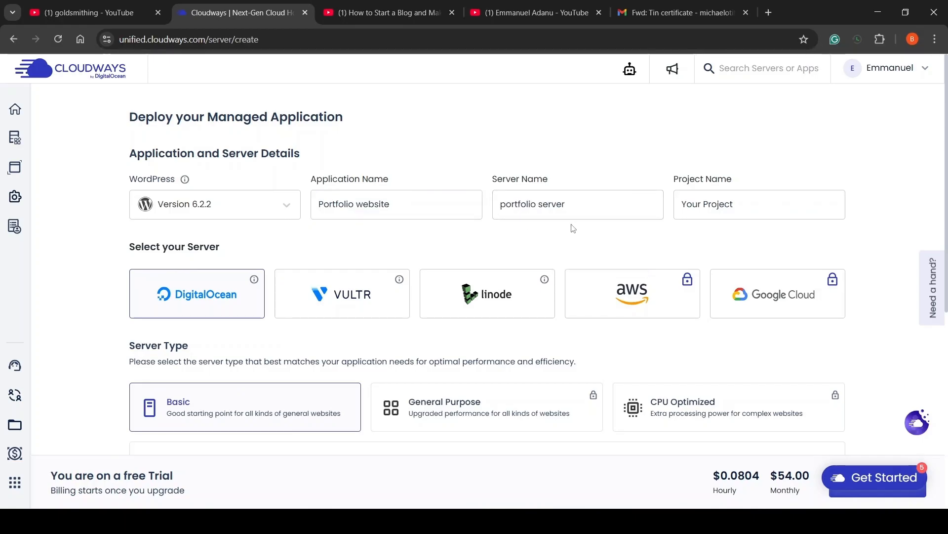
pyautogui.tripleClick(751, 206)
pyautogui.press('BackSpace')
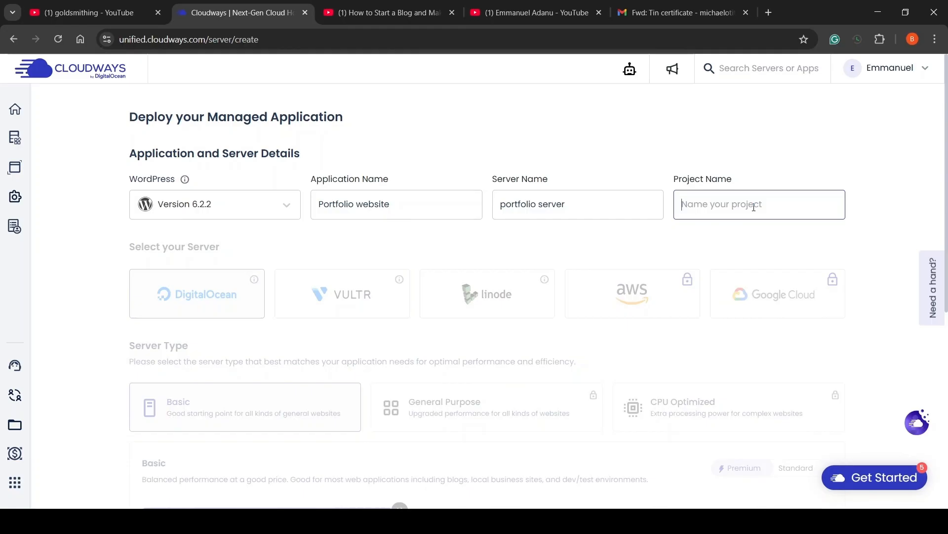
pyautogui.write('portfolio project')
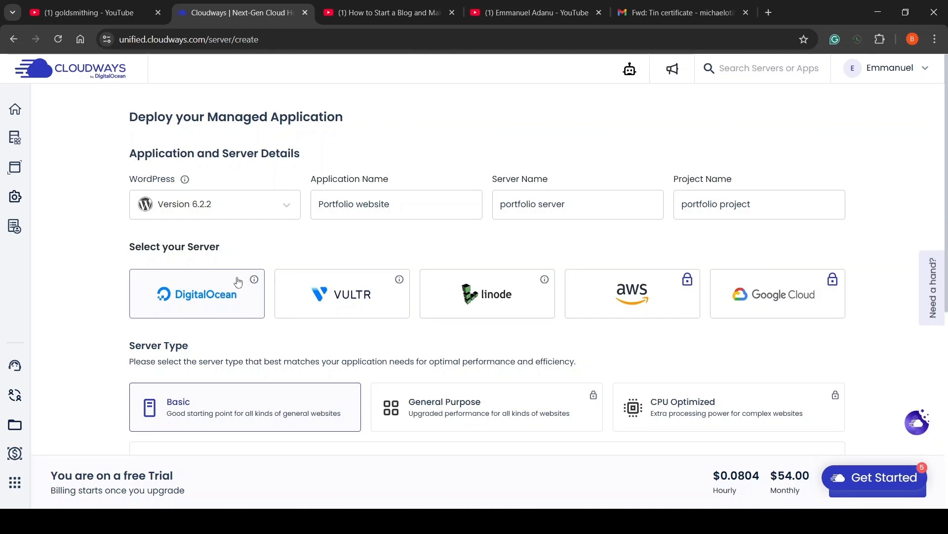
# Reduce the Basic server size to 2 GB
pyautogui.scroll(-4, 261, 355)
pyautogui.scroll(-1, 261, 355)
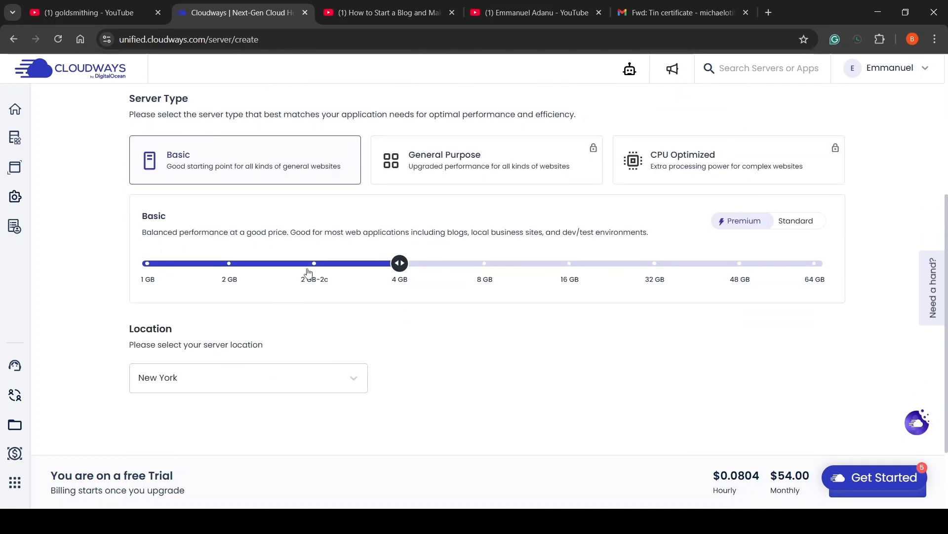
pyautogui.moveTo(232, 277)
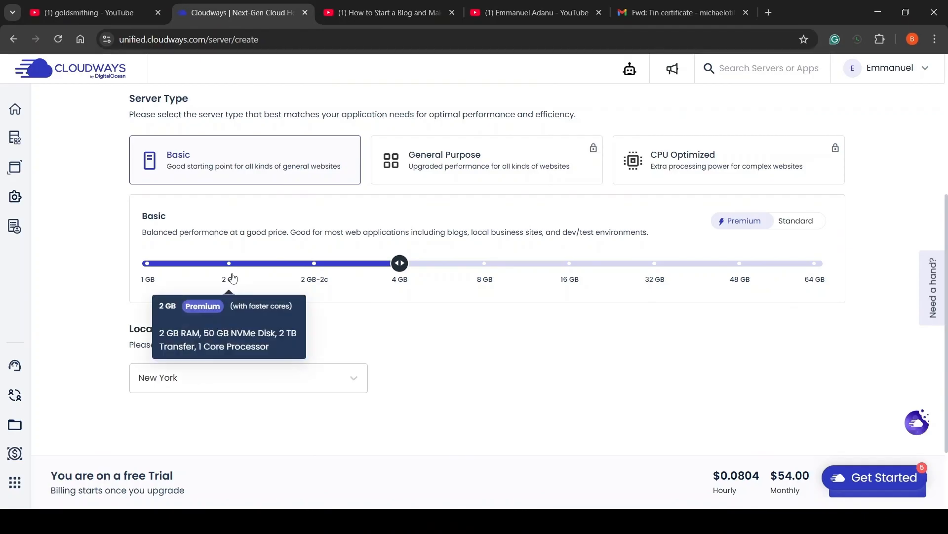
pyautogui.click(232, 278)
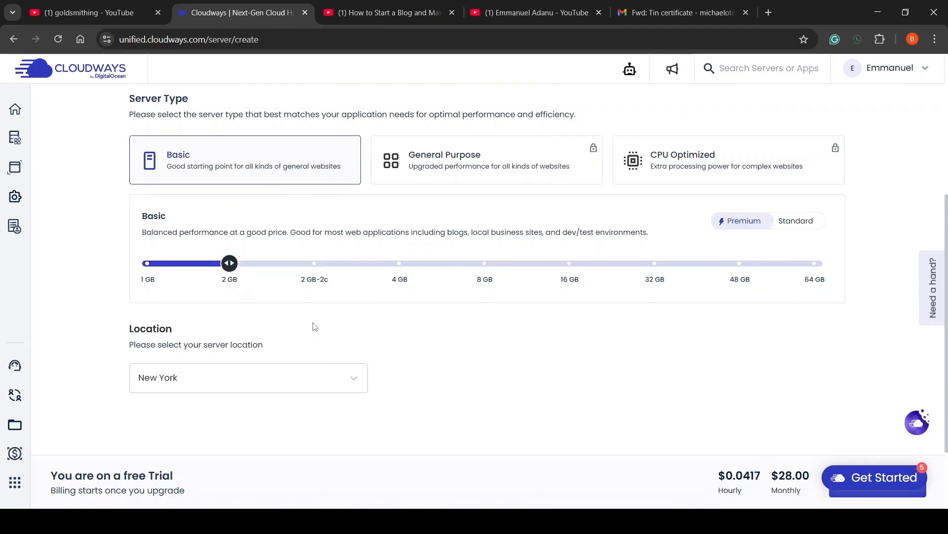
# Keep New York as the server location and launch the server
pyautogui.scroll(-2, 453, 341)
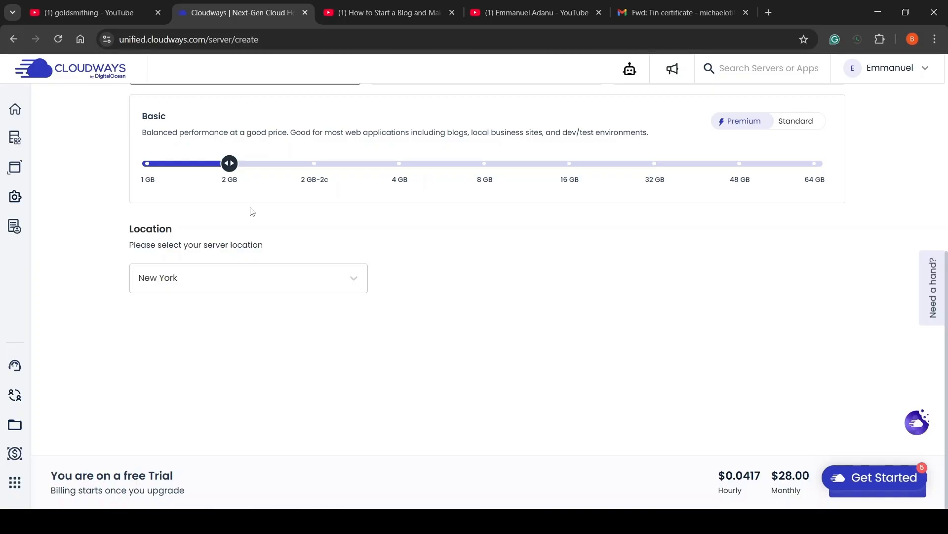
pyautogui.scroll(5, 252, 212)
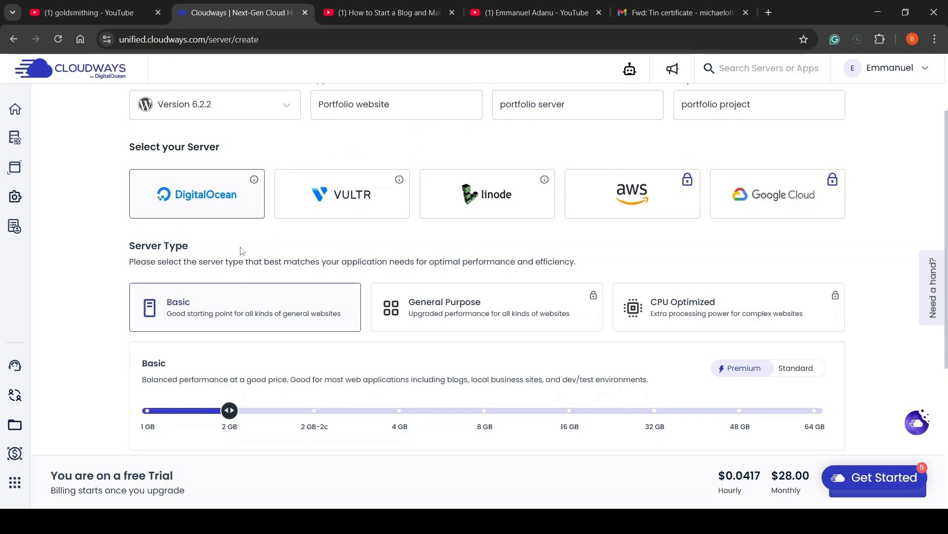
pyautogui.scroll(-5, 247, 254)
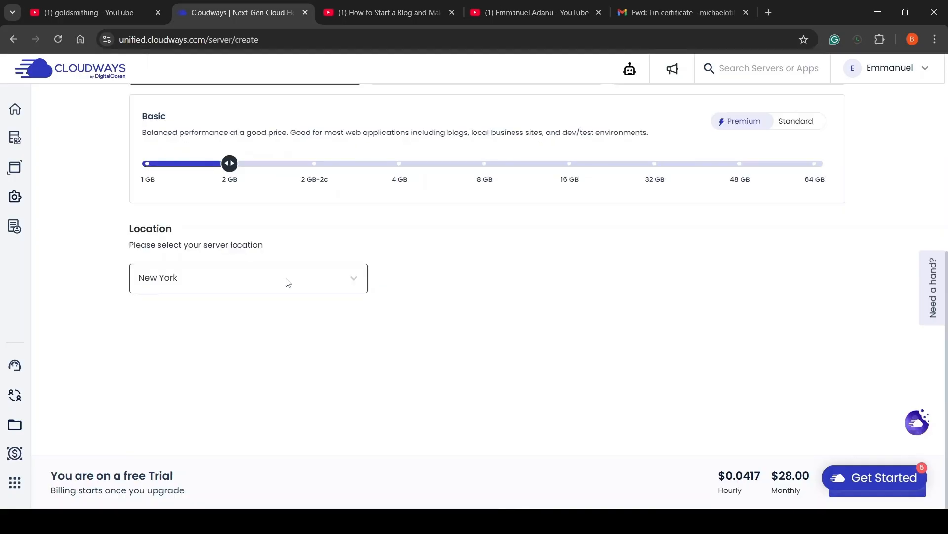
pyautogui.click(288, 282)
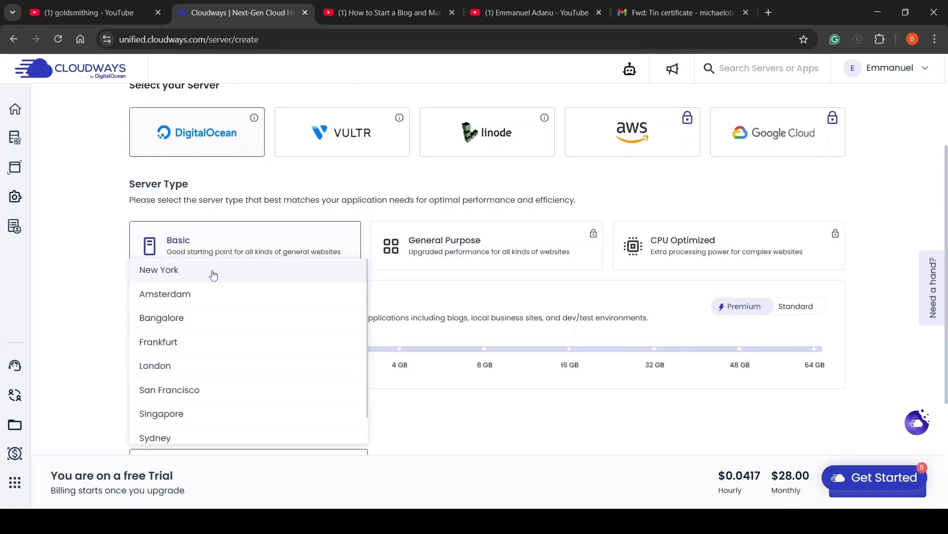
pyautogui.click(215, 275)
pyautogui.scroll(-3, 332, 345)
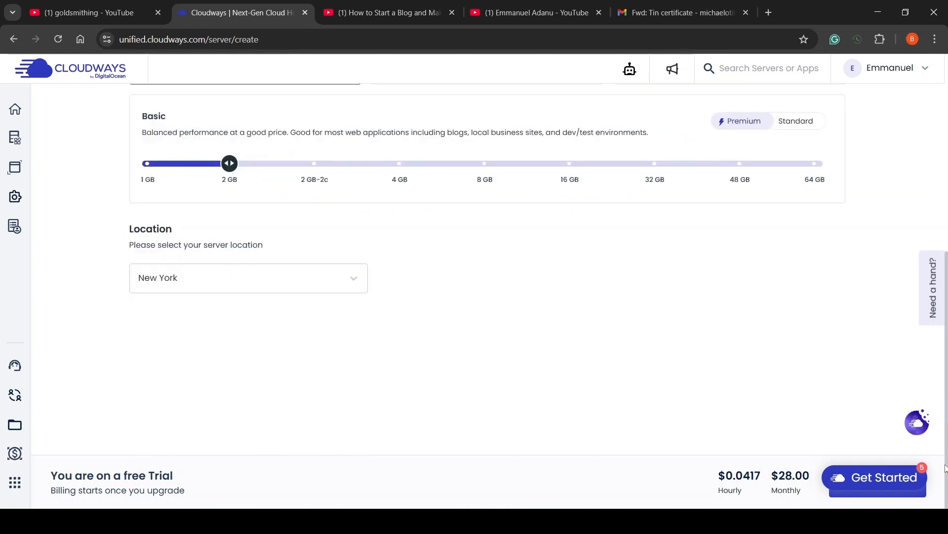
pyautogui.click(865, 500)
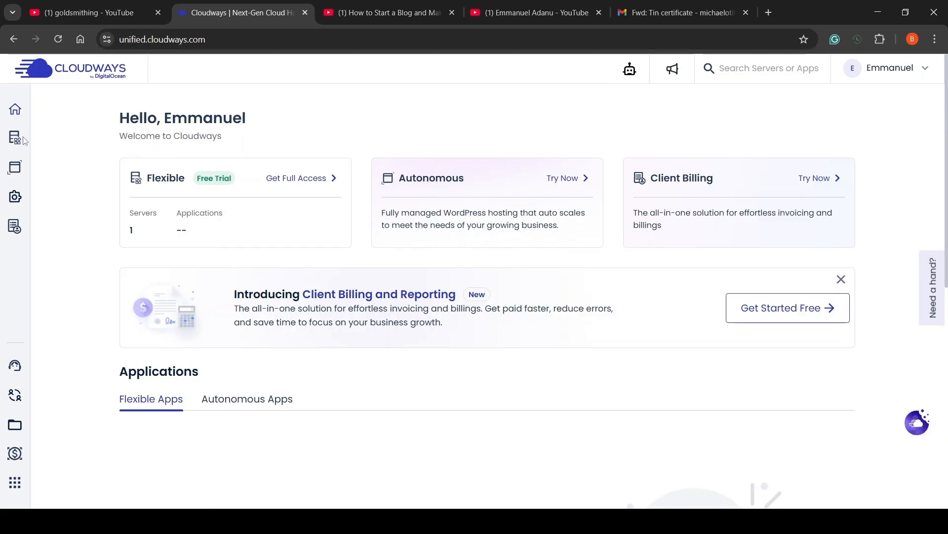
# Open the Portfolio website application from the Applications list under My Servers
pyautogui.moveTo(16, 144)
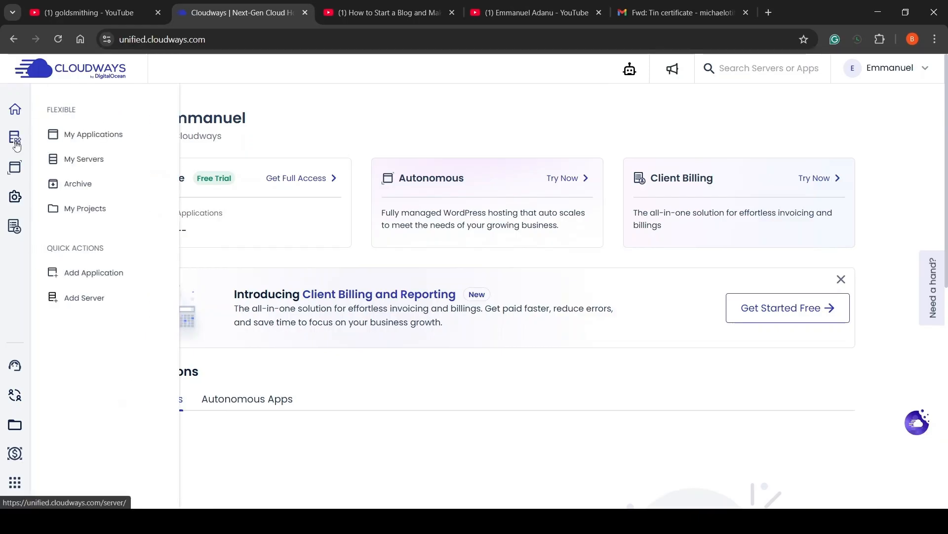
pyautogui.click(73, 159)
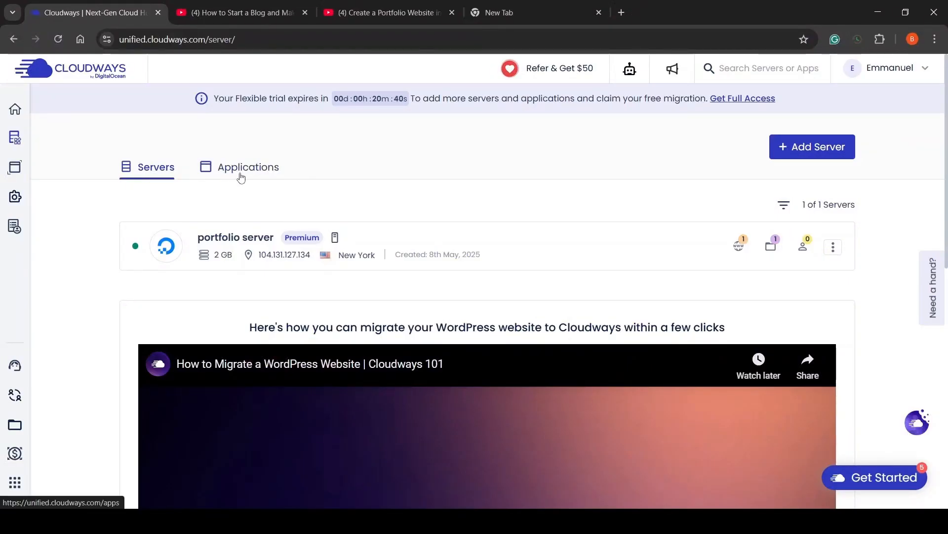
pyautogui.click(241, 178)
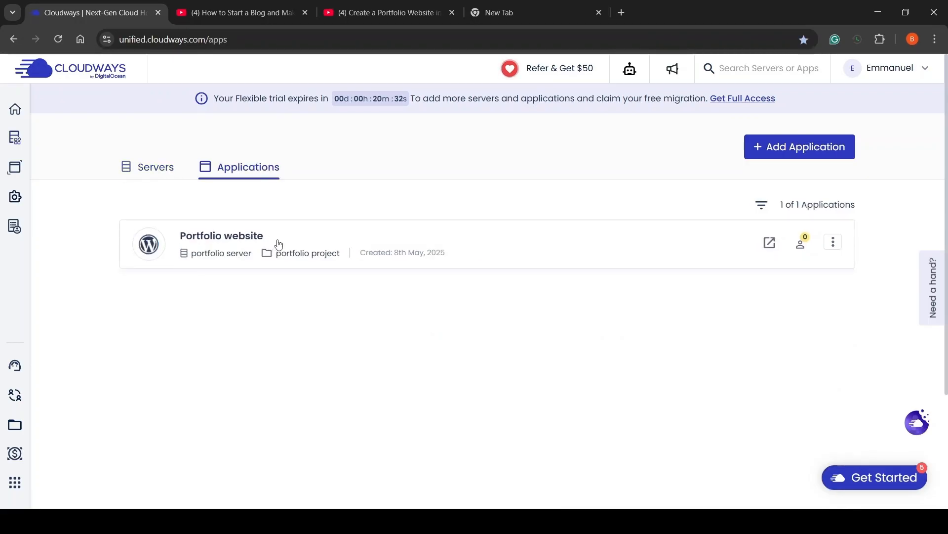
pyautogui.click(276, 244)
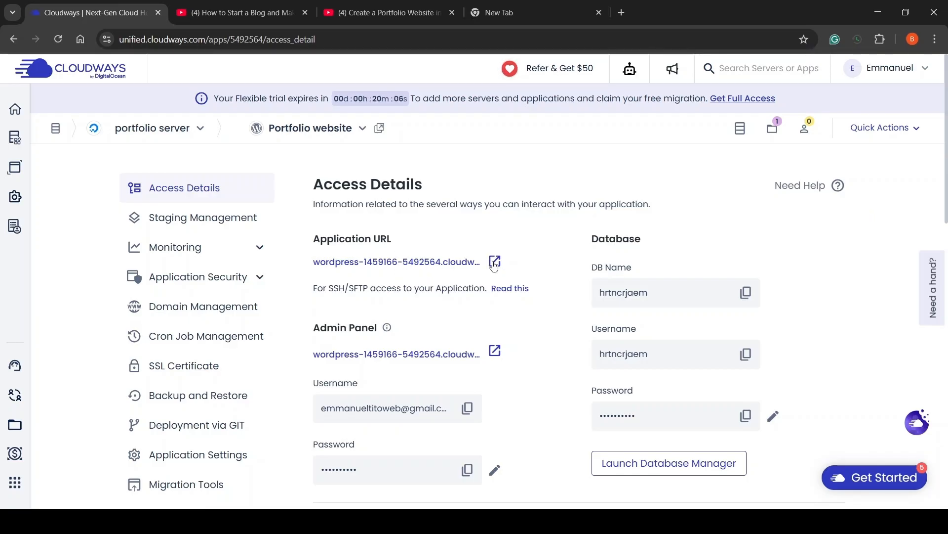
# Preview the live WordPress site in a new tab, then return to the application's access details
pyautogui.click(494, 263)
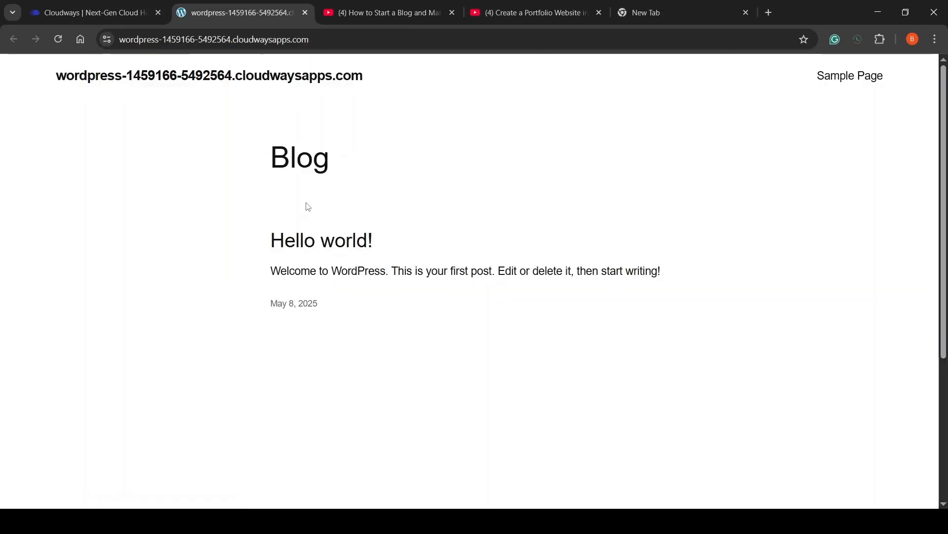
pyautogui.scroll(-4, 256, 192)
pyautogui.scroll(4, 247, 192)
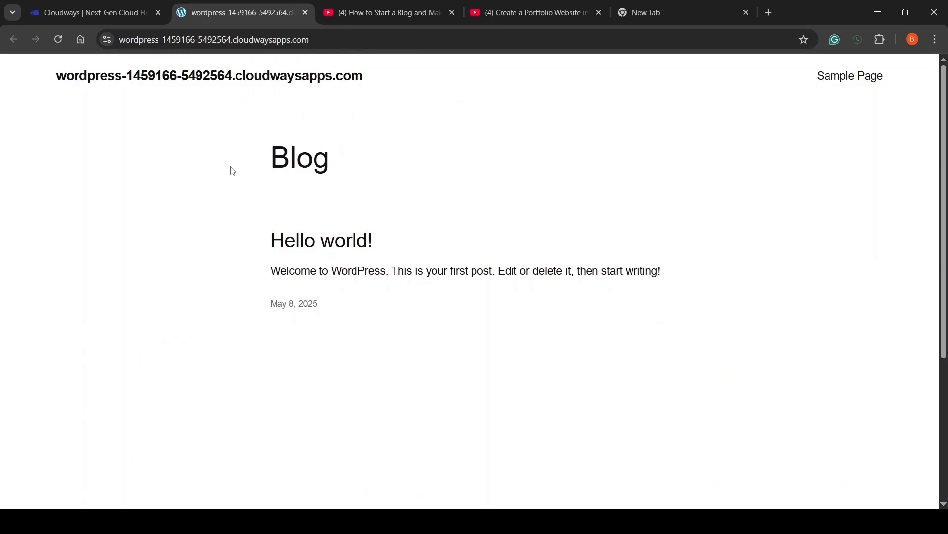
pyautogui.click(133, 15)
pyautogui.scroll(-3, 404, 242)
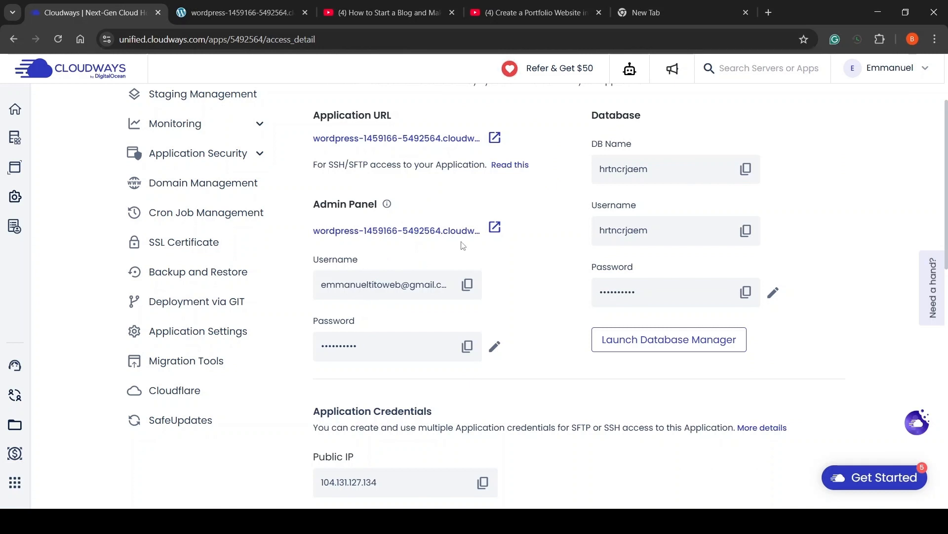
# Open the WordPress admin login page and paste in the admin username copied from Cloudways
pyautogui.doubleClick(494, 228)
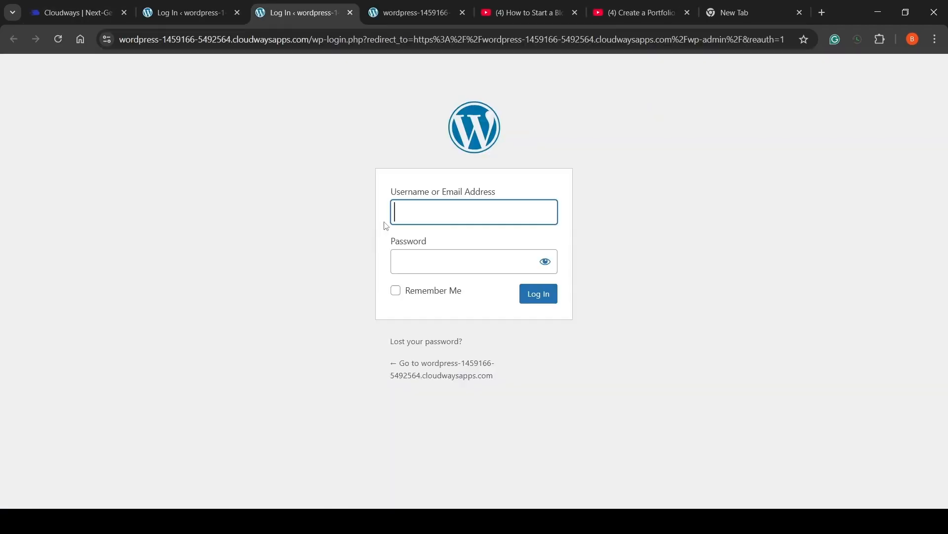
pyautogui.hotkey('ctrl', 'w')
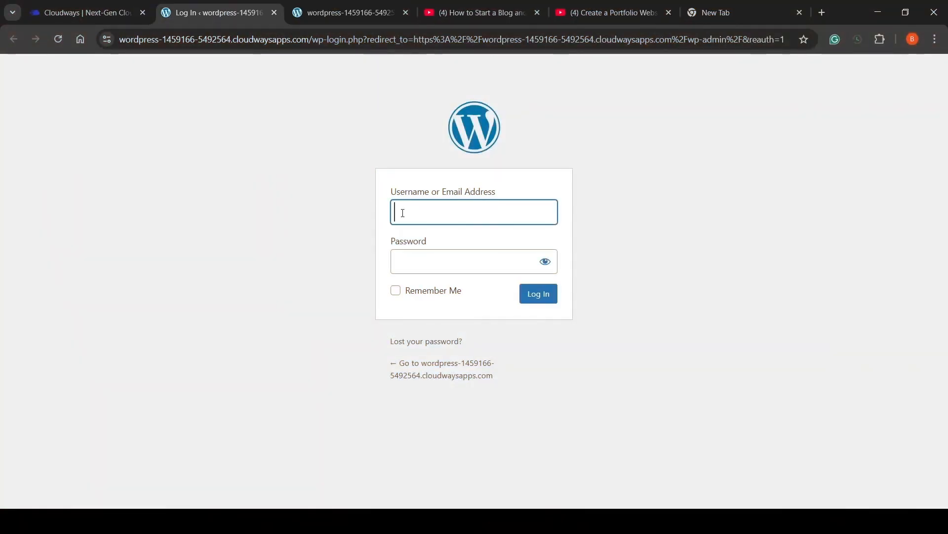
pyautogui.click(82, 12)
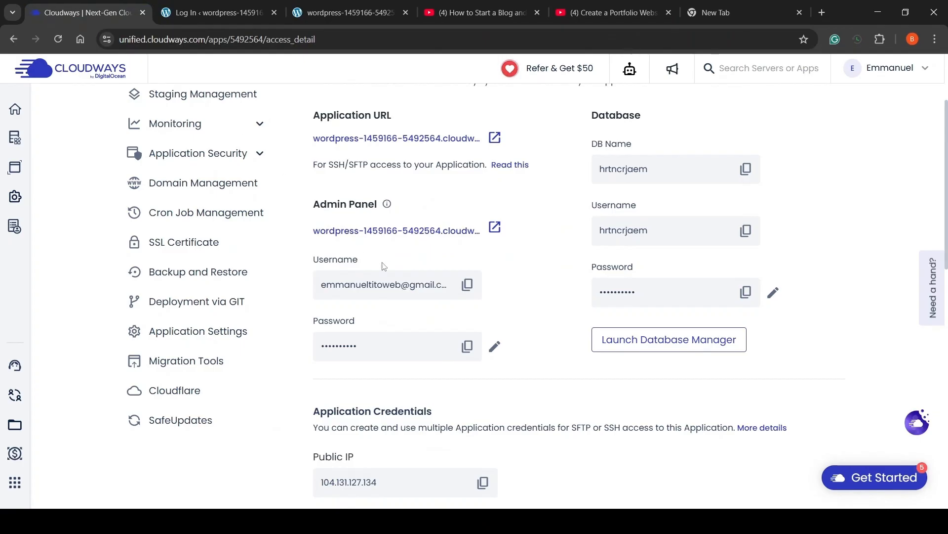
pyautogui.click(468, 285)
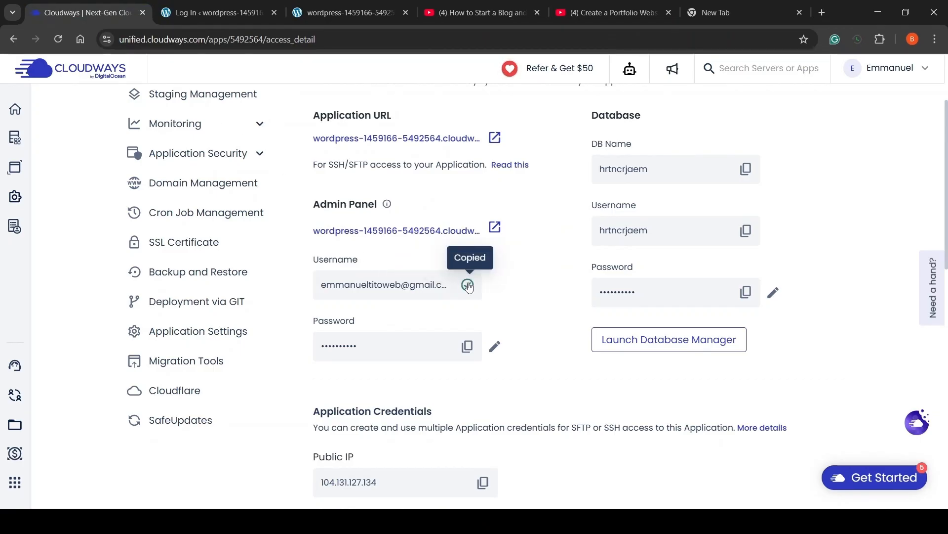
pyautogui.click(213, 12)
pyautogui.rightClick(425, 209)
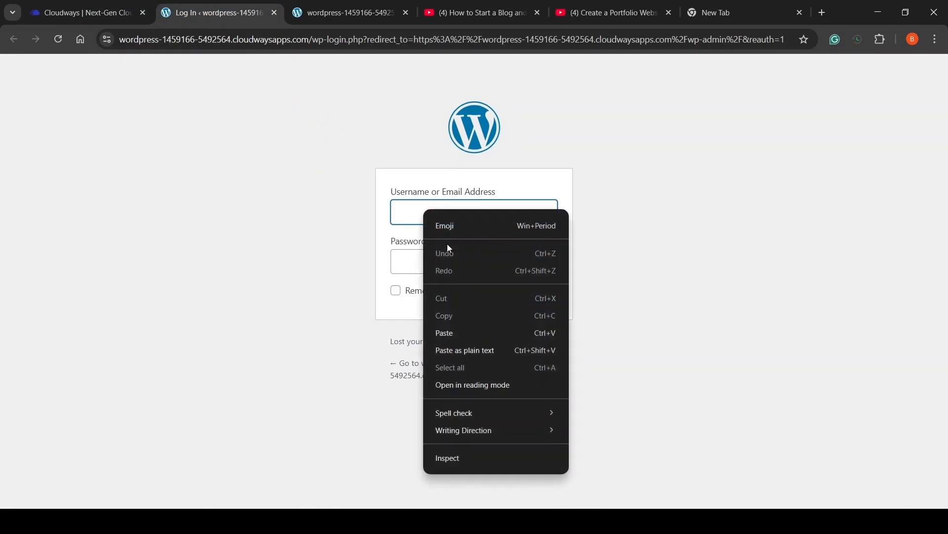
pyautogui.click(467, 335)
# Copy the admin password from Cloudways into the form and log in to the dashboard
pyautogui.click(113, 8)
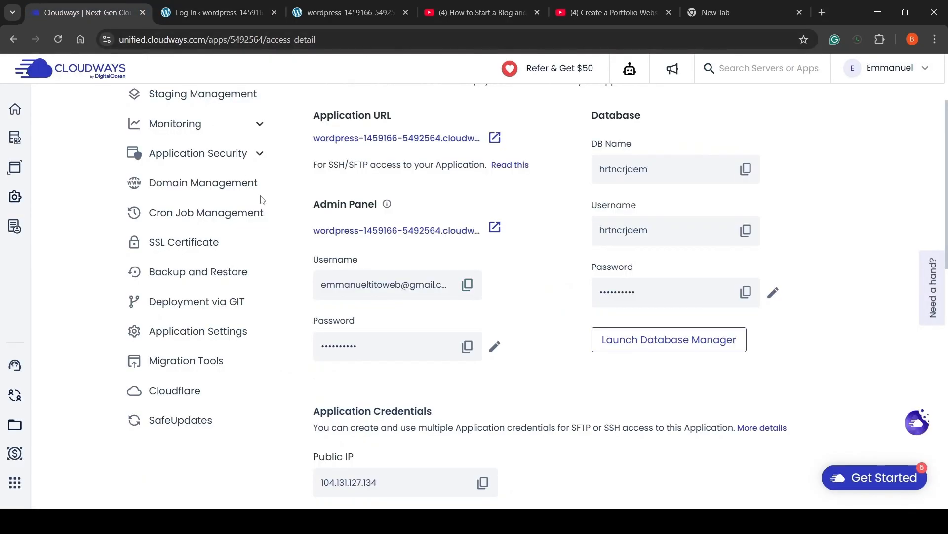
pyautogui.click(467, 346)
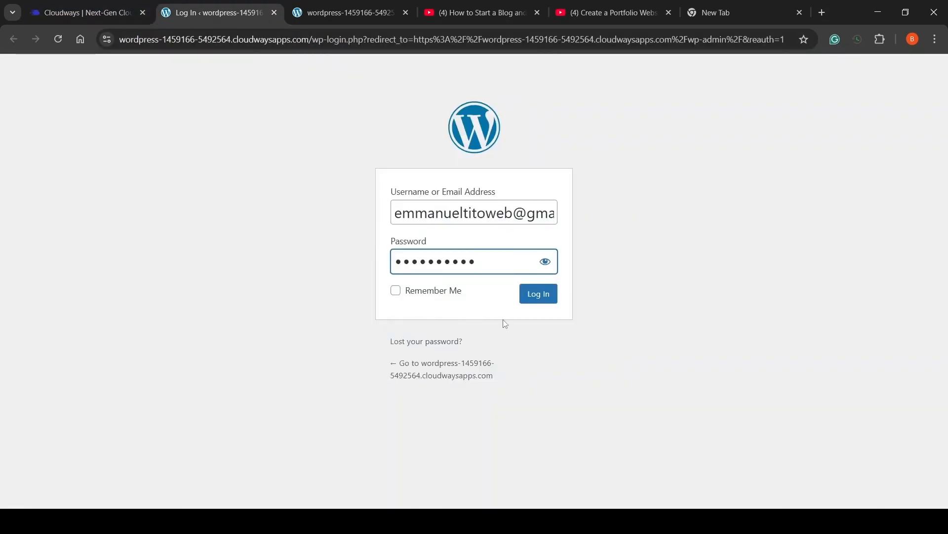
pyautogui.click(545, 299)
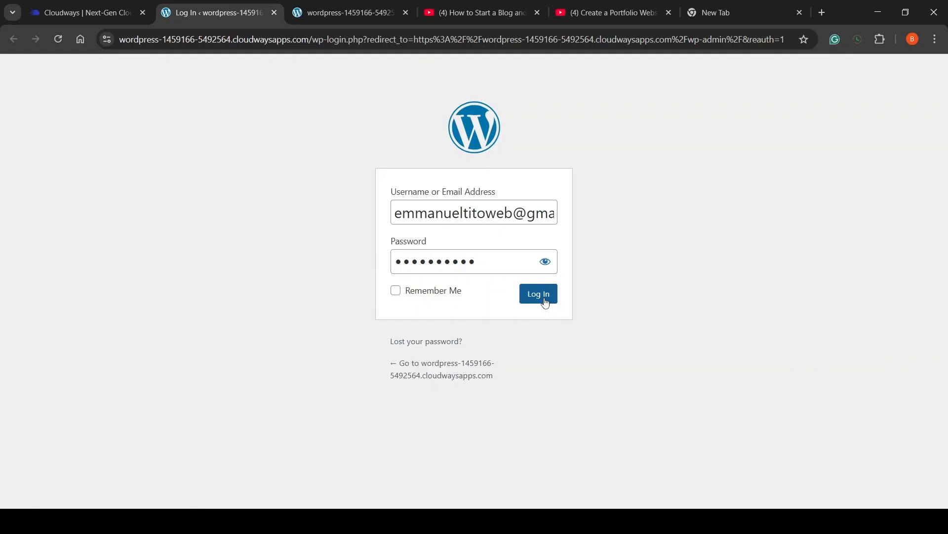
pyautogui.scroll(-3, 132, 173)
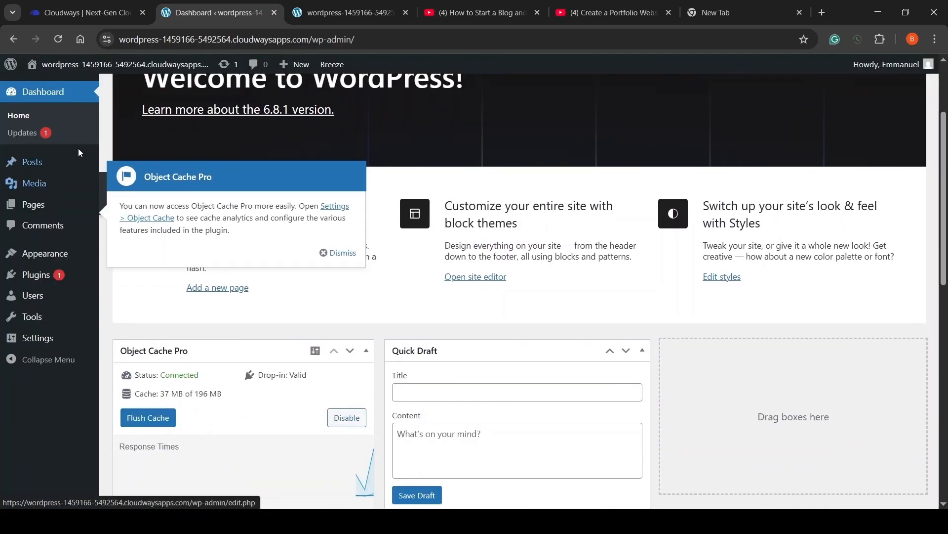
pyautogui.moveTo(81, 158)
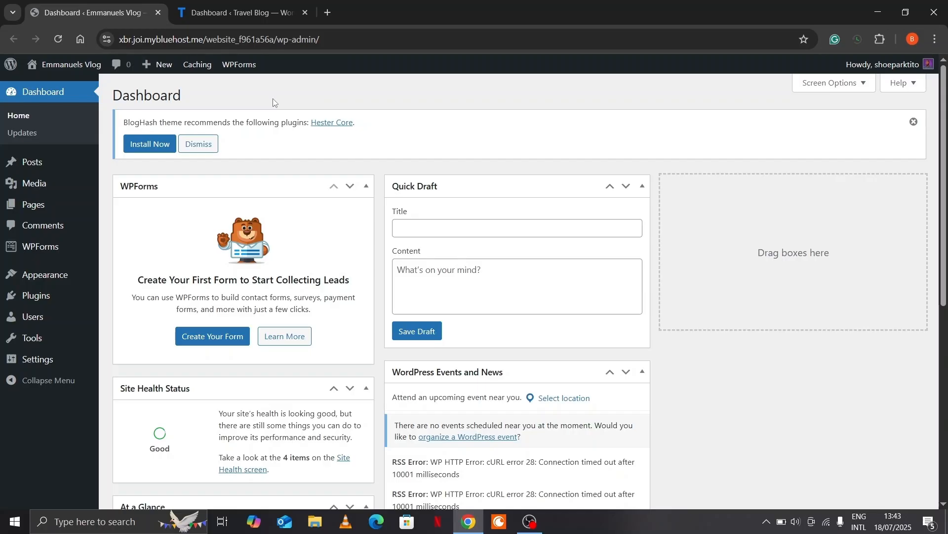
# In Screen Options, uncheck Events and News, Quick Draft, Activity, At a Glance, Site Health Status and WPForms
pyautogui.click(859, 88)
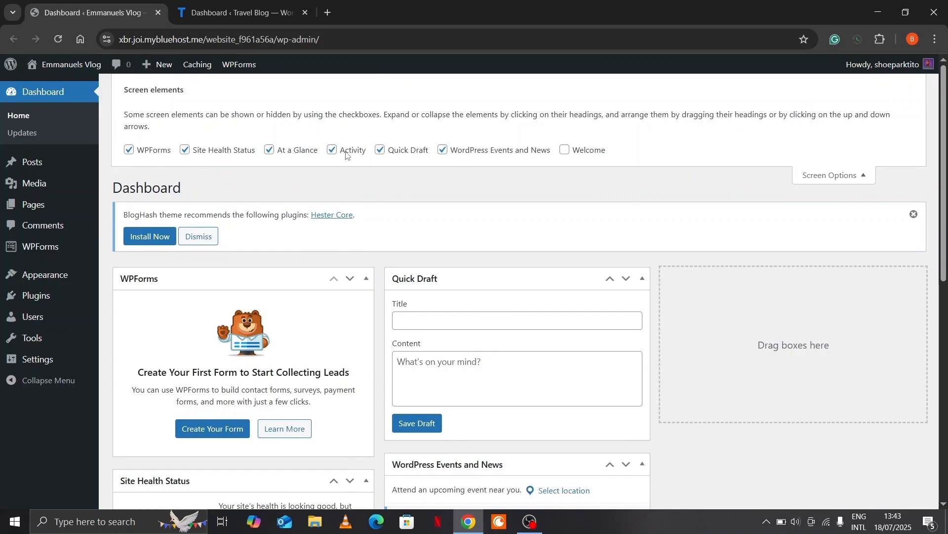
pyautogui.click(443, 150)
pyautogui.click(381, 151)
pyautogui.click(332, 149)
pyautogui.click(269, 149)
pyautogui.click(186, 150)
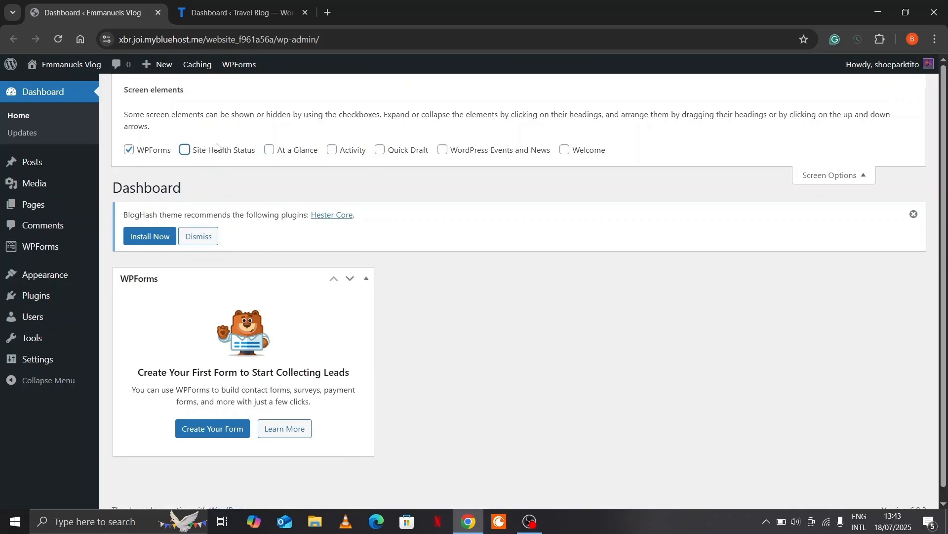
pyautogui.click(130, 150)
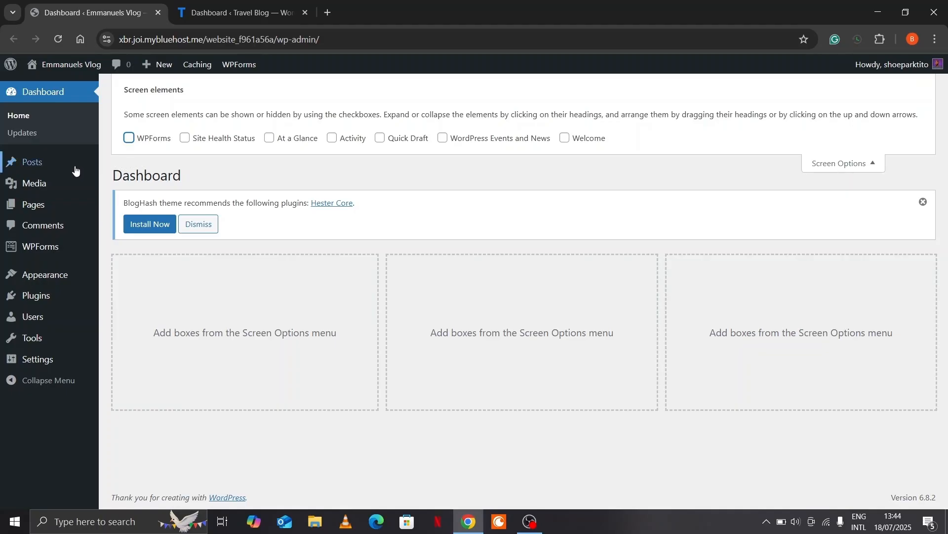
# Trash the Hello world! post and go to Settings > General
pyautogui.click(43, 166)
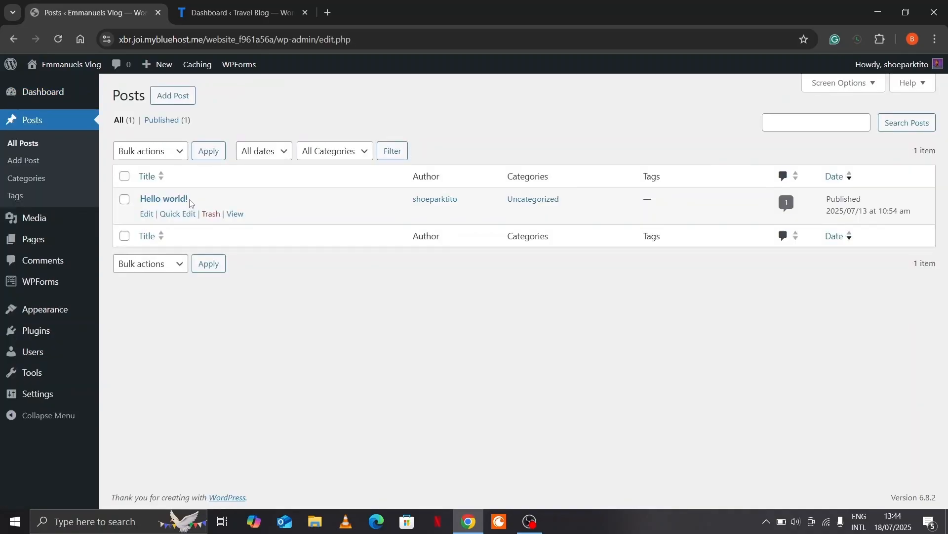
pyautogui.click(211, 215)
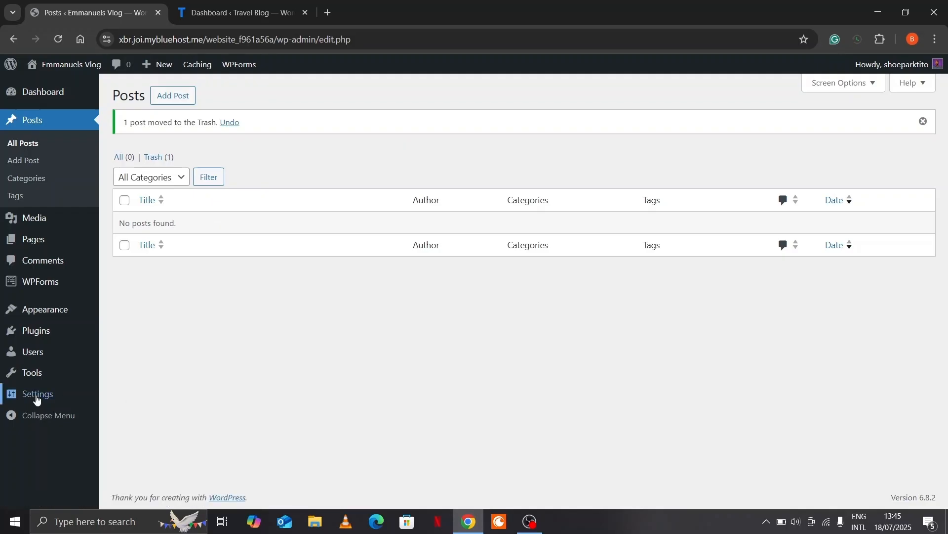
pyautogui.moveTo(37, 397)
pyautogui.click(127, 344)
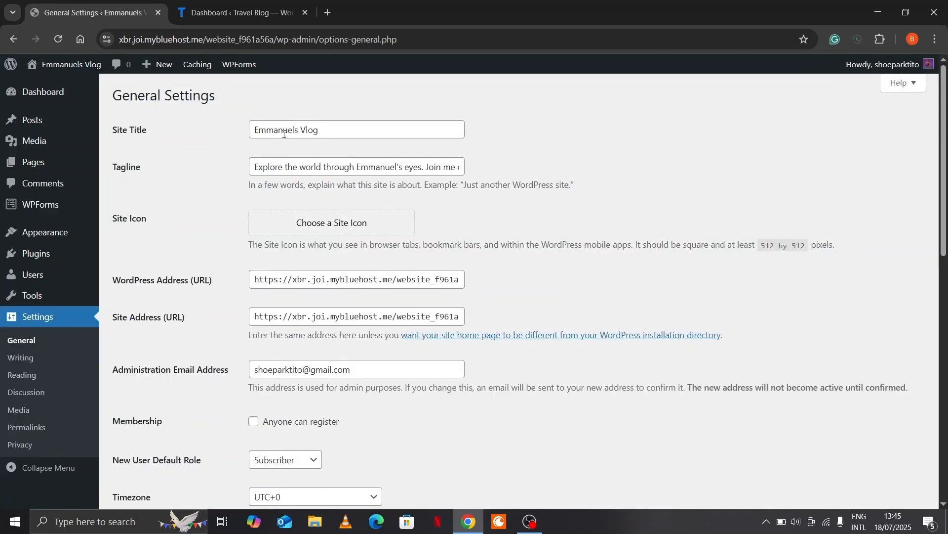
# Edit the site title and tagline, review the timezone, and save the General Settings
pyautogui.click(318, 131)
pyautogui.scroll(-5, 391, 170)
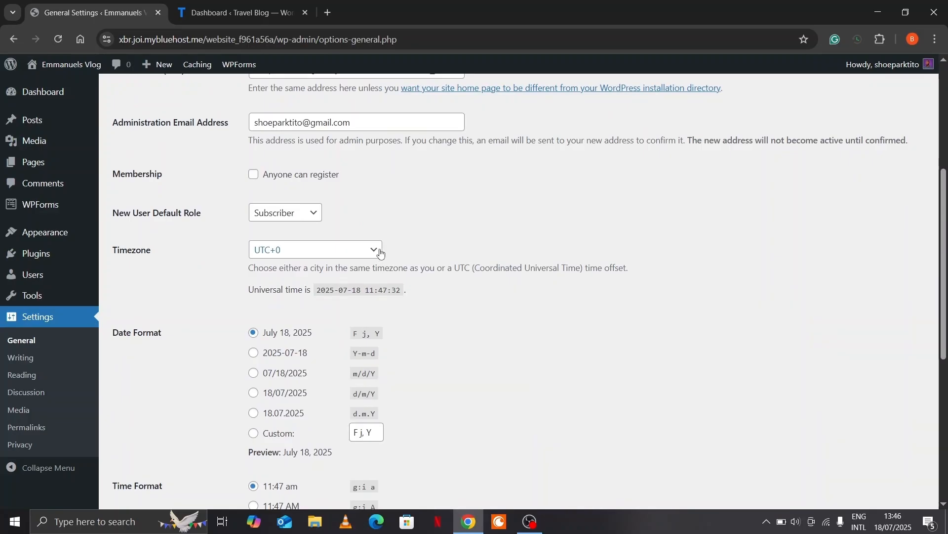
pyautogui.click(381, 253)
pyautogui.scroll(-1, 381, 253)
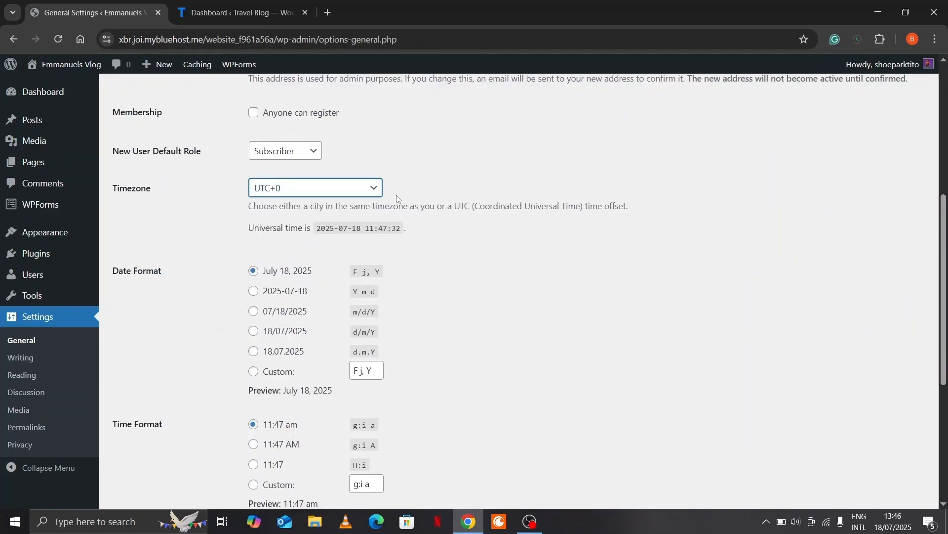
pyautogui.scroll(-5, 398, 198)
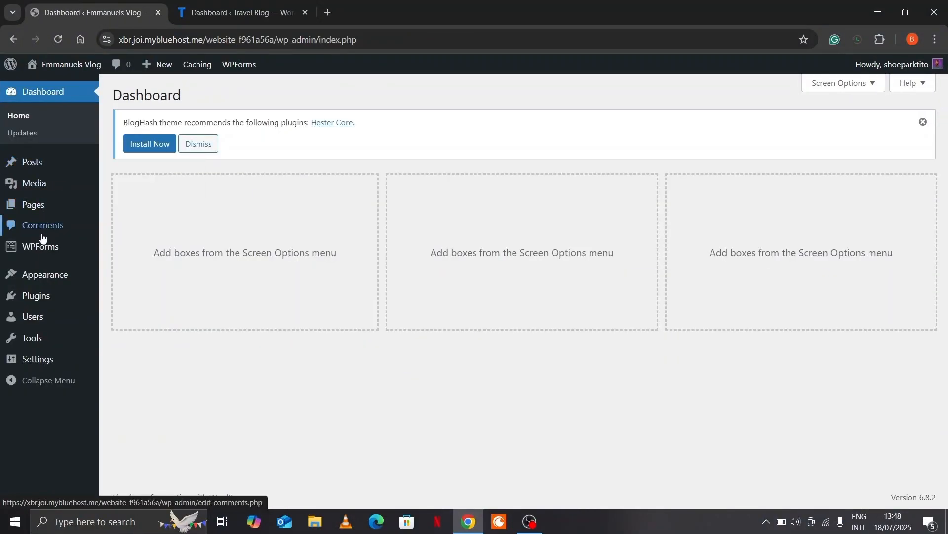
pyautogui.moveTo(43, 276)
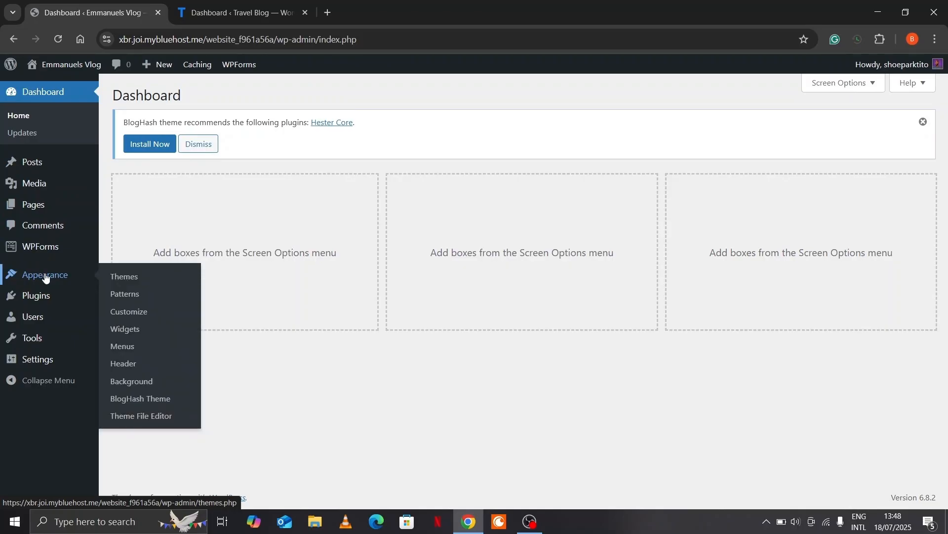
# Search the theme directory for 'bloghash', then install and activate BlogHash
pyautogui.click(124, 277)
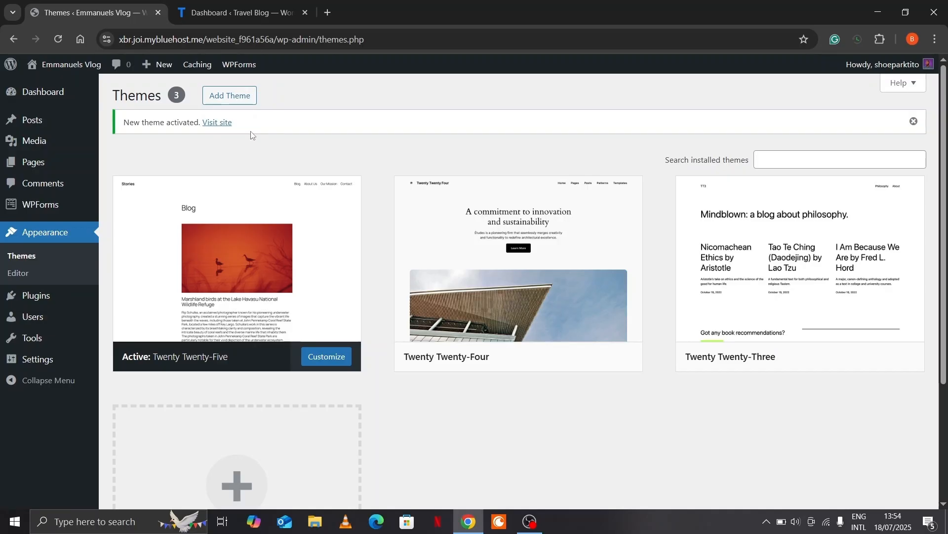
pyautogui.click(246, 100)
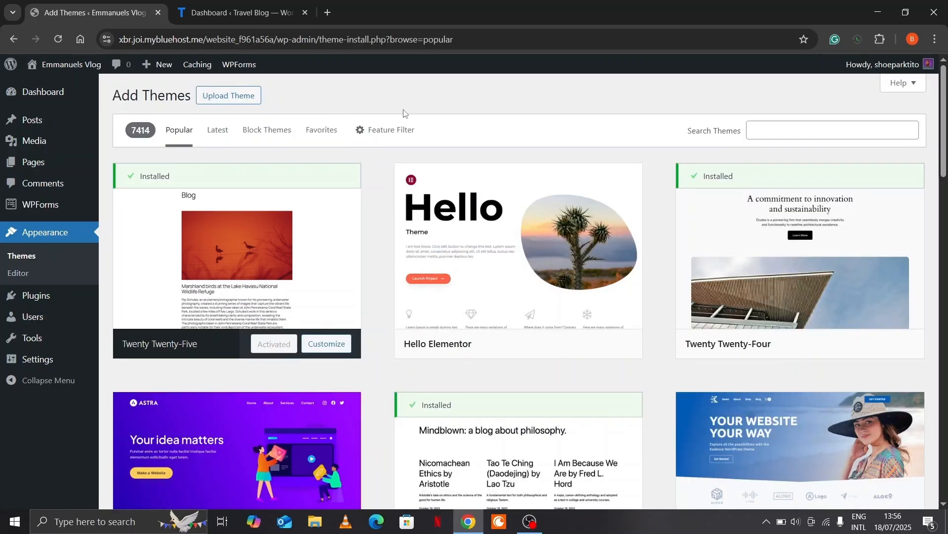
pyautogui.click(780, 136)
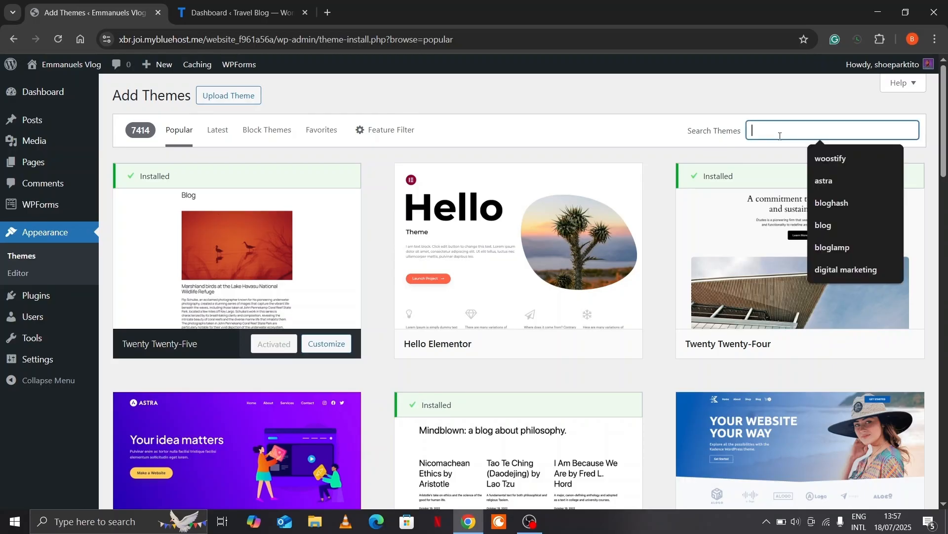
pyautogui.write('bloghash')
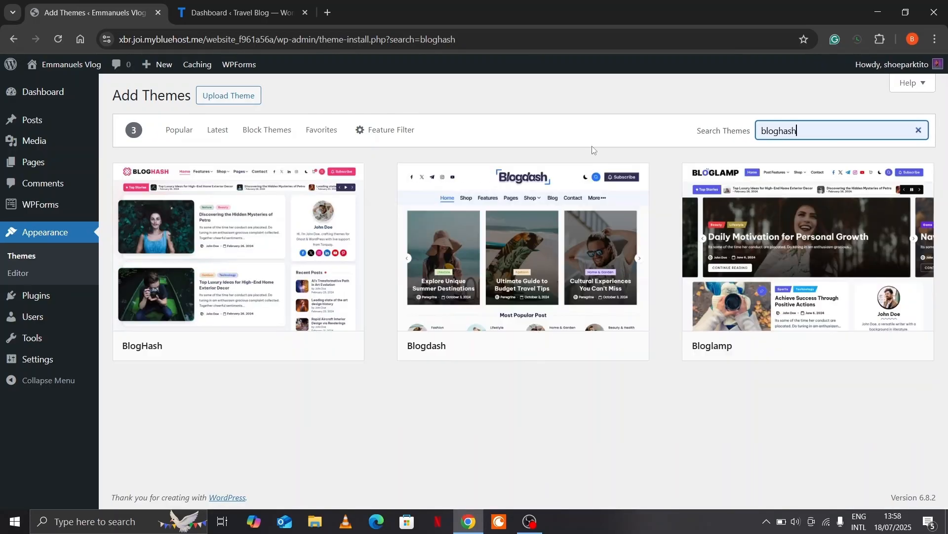
pyautogui.moveTo(304, 218)
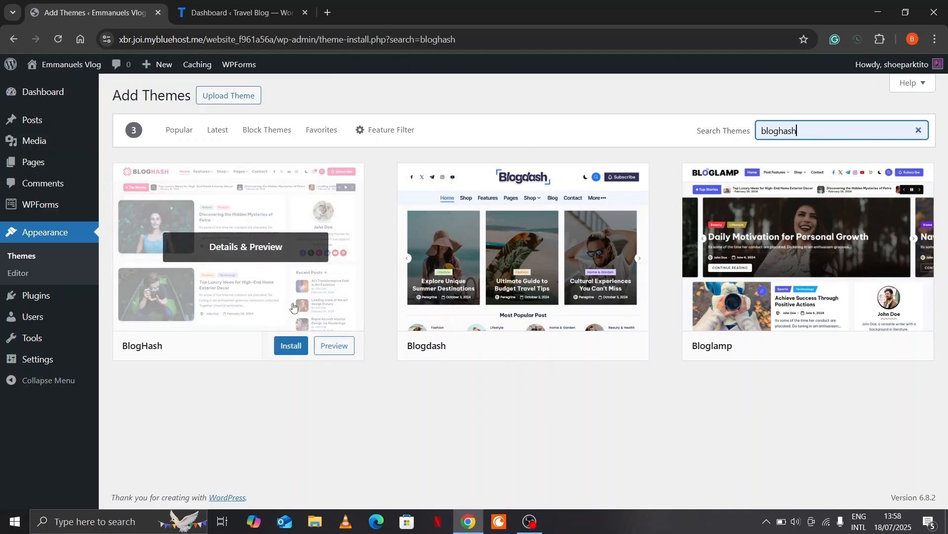
pyautogui.click(296, 346)
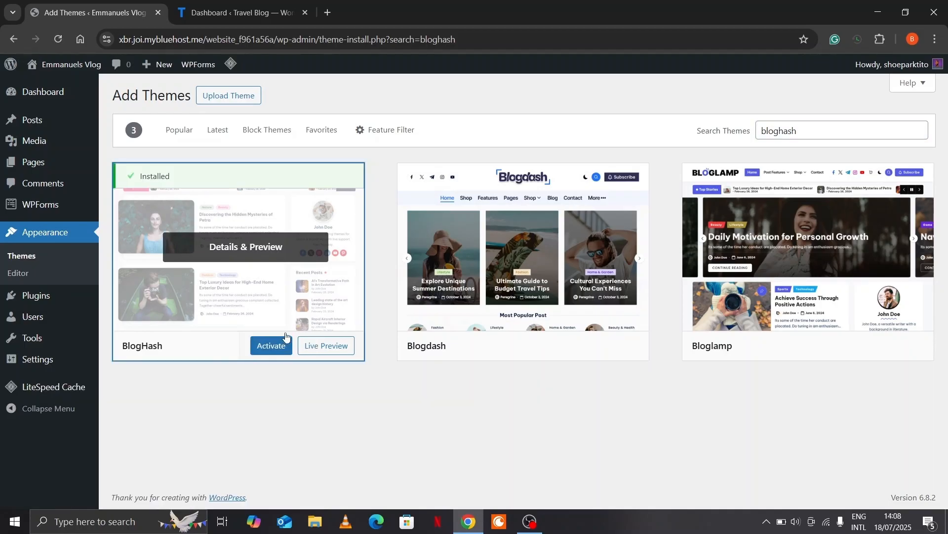
pyautogui.click(288, 344)
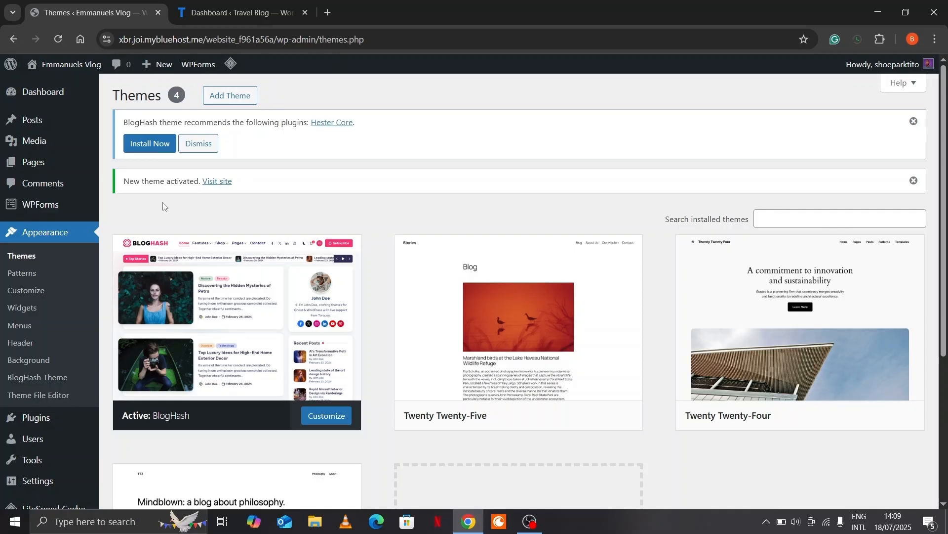
# Create a new page titled 'About' and publish it
pyautogui.click(42, 163)
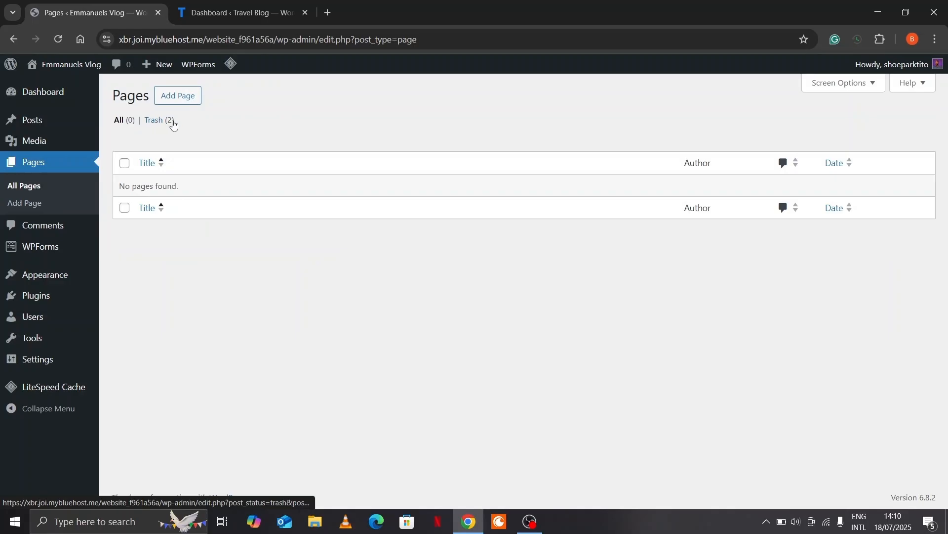
pyautogui.click(188, 101)
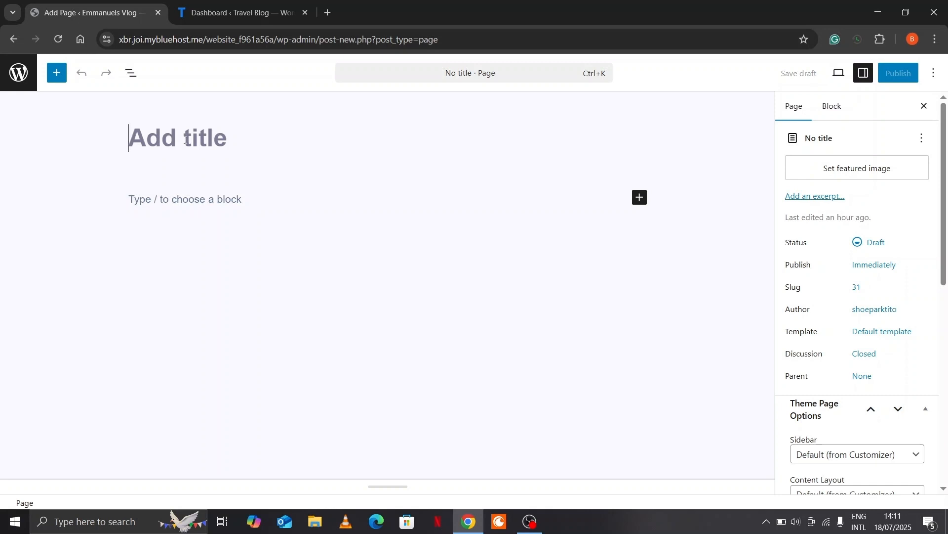
pyautogui.write('About')
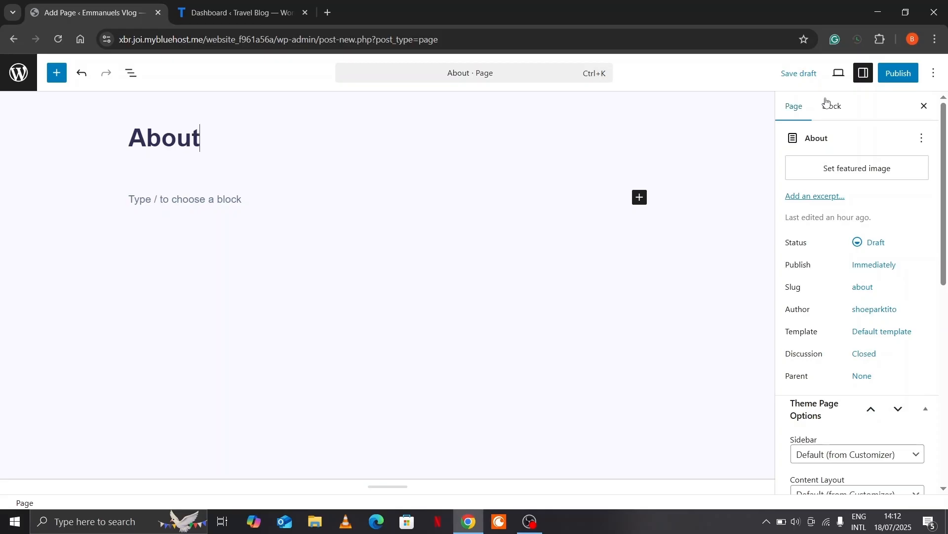
pyautogui.click(900, 83)
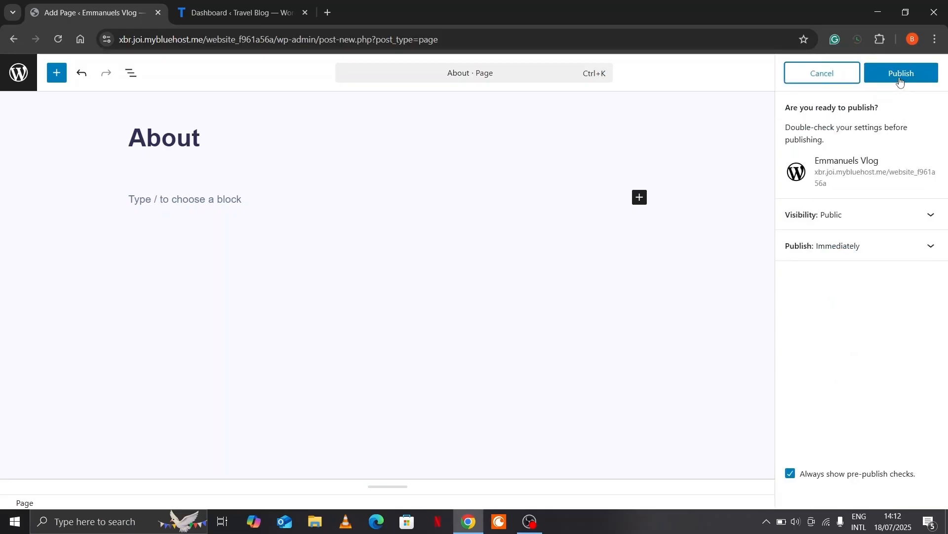
pyautogui.click(900, 82)
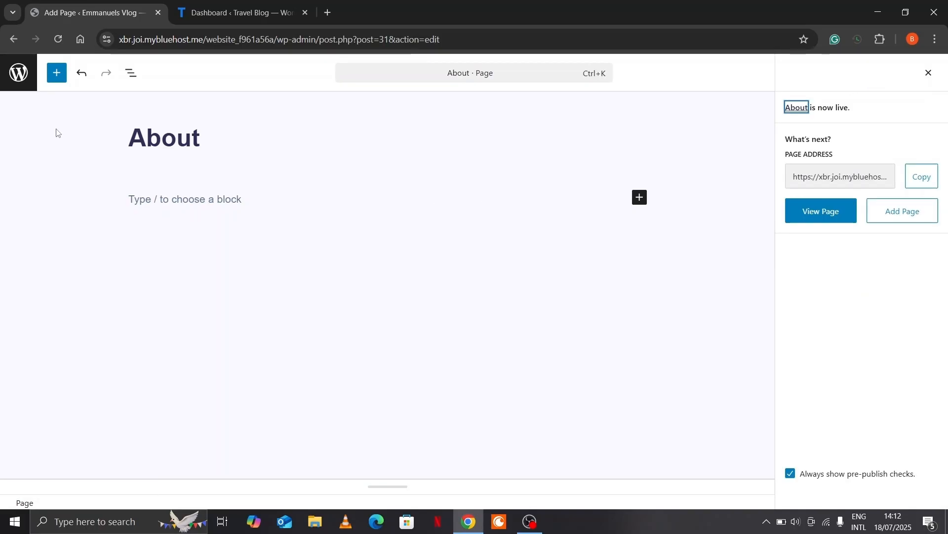
# Add a page titled 'Contact', publish it, and return to the Pages list
pyautogui.click(18, 76)
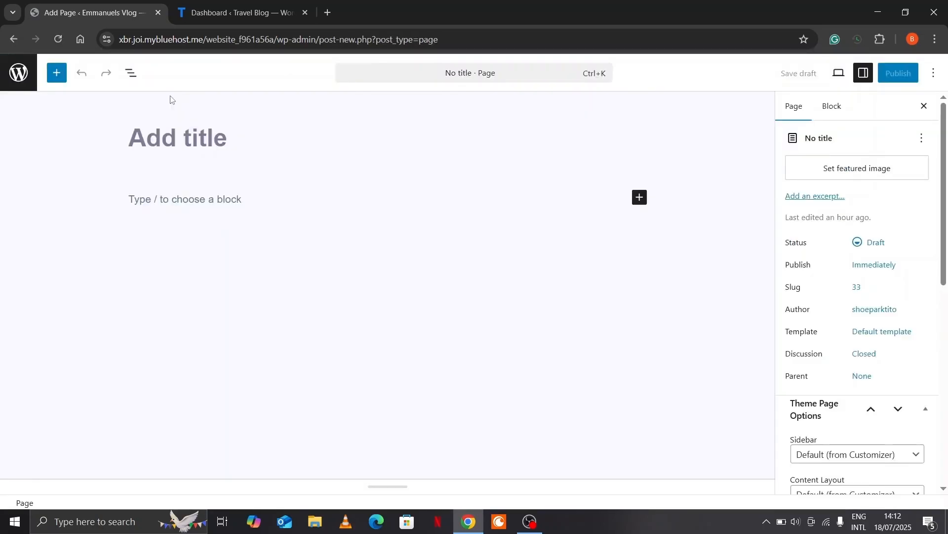
pyautogui.write('Contact')
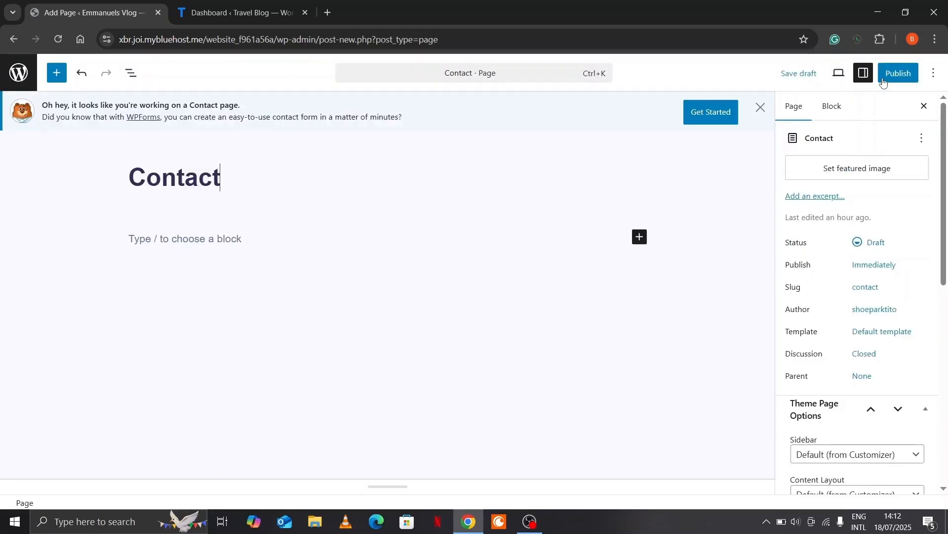
pyautogui.click(887, 79)
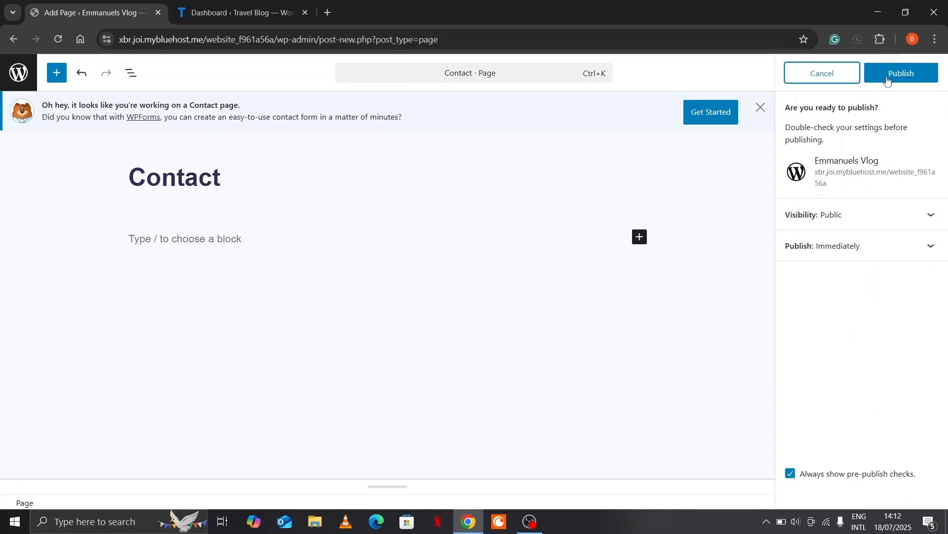
pyautogui.click(888, 78)
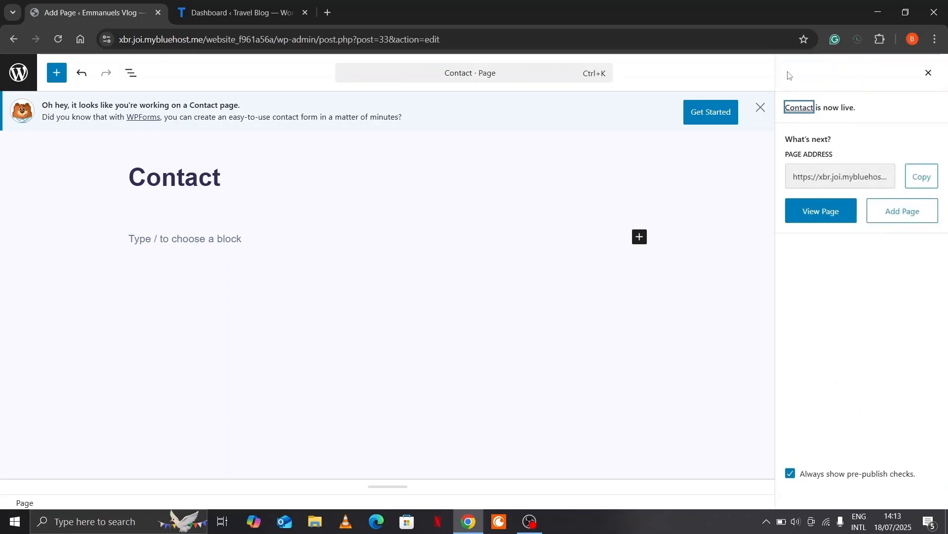
pyautogui.click(19, 72)
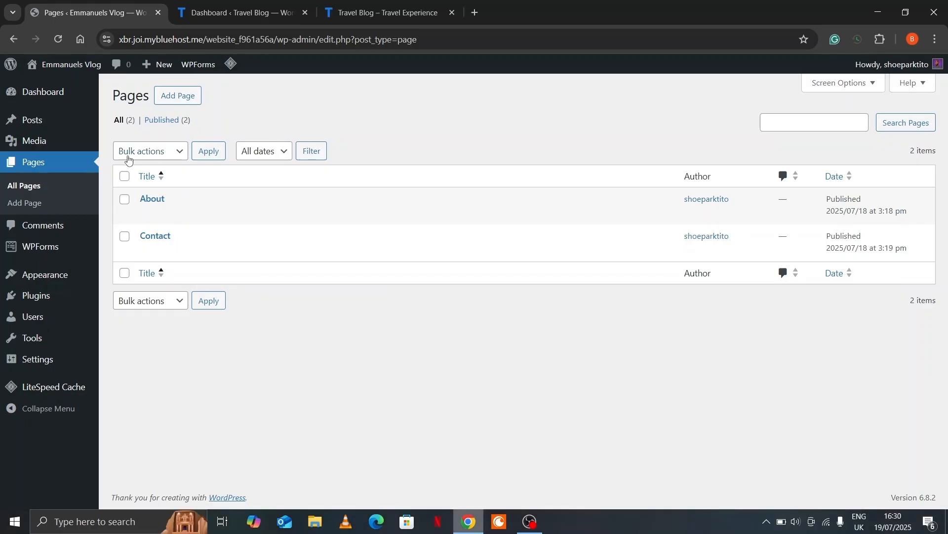
# In Appearance > Menus, name the new menu 'Main menu'
pyautogui.moveTo(65, 276)
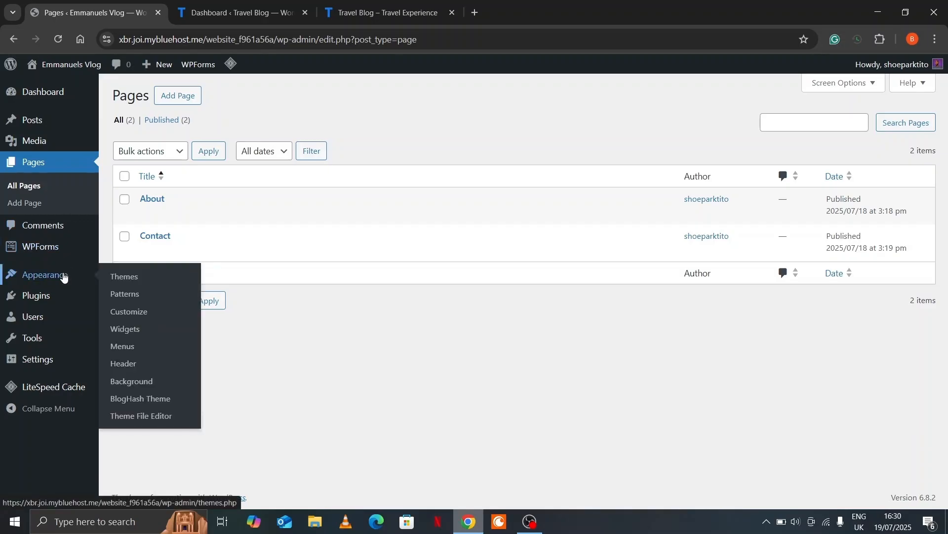
pyautogui.click(122, 347)
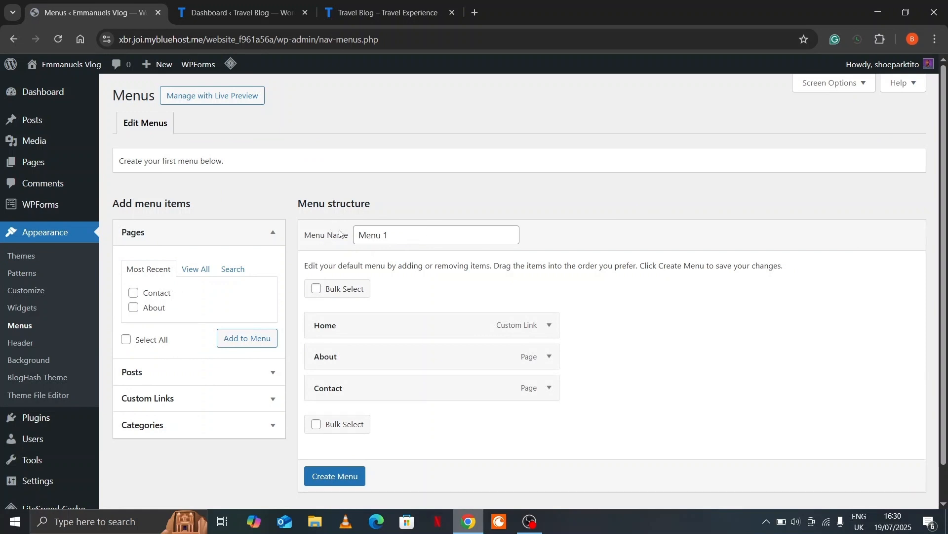
pyautogui.click(396, 237)
pyautogui.press('BackSpace')
pyautogui.press('BackSpace')
pyautogui.press('BackSpace')
pyautogui.press('BackSpace')
pyautogui.press('BackSpace')
pyautogui.press('BackSpace')
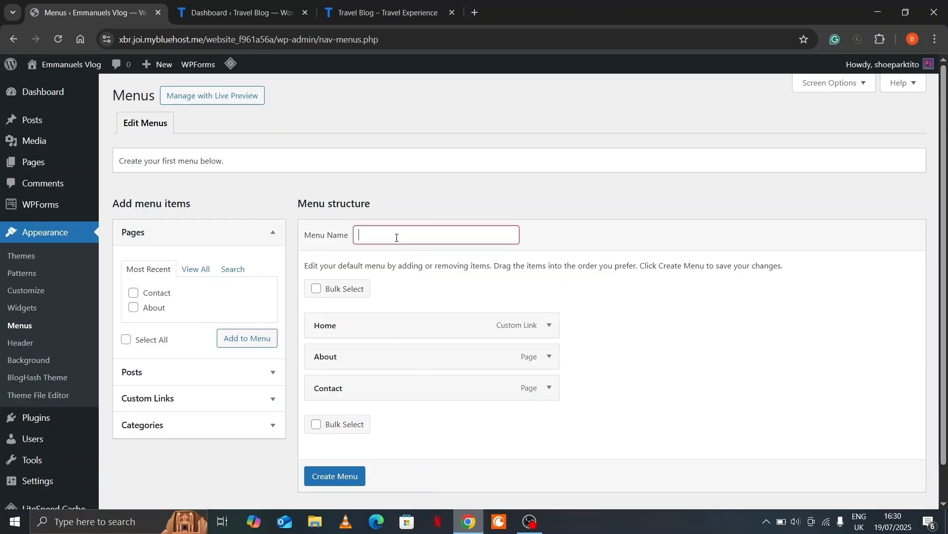
pyautogui.write('Ma')
pyautogui.write('in menu')
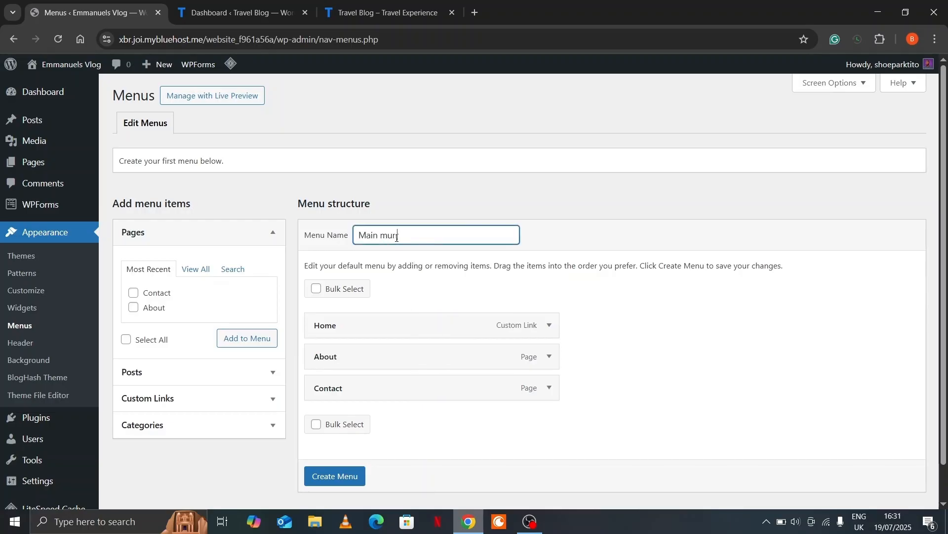
pyautogui.click(491, 276)
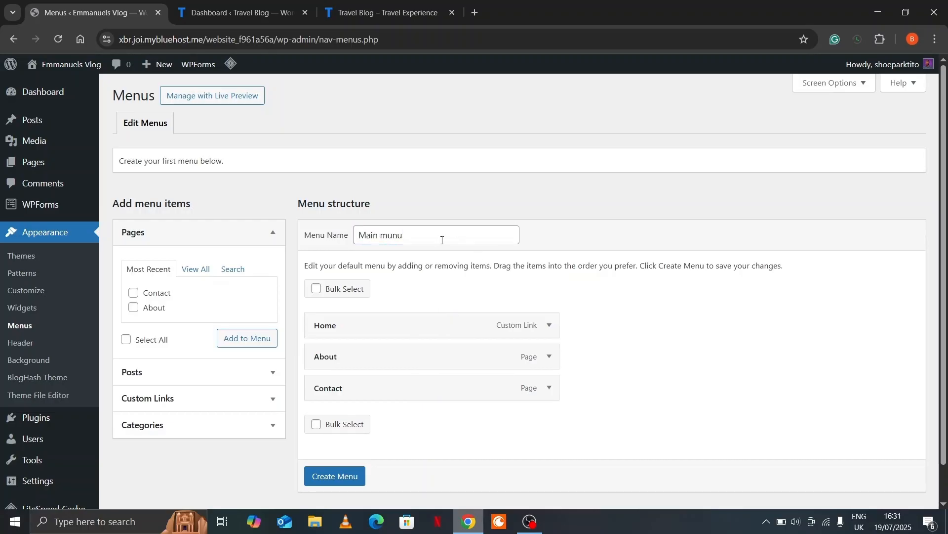
# Create the menu with the Home, About and Contact items and save it
pyautogui.scroll(-1, 426, 248)
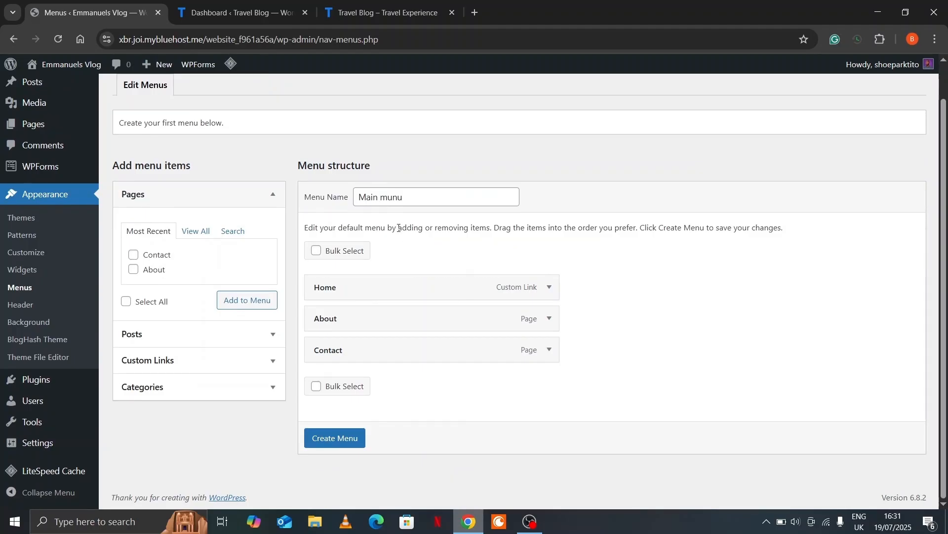
pyautogui.click(344, 438)
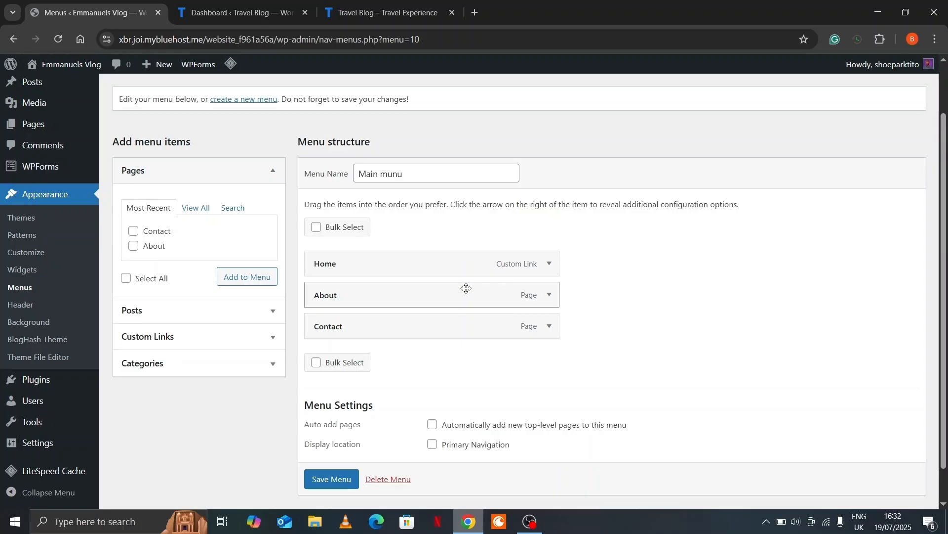
pyautogui.scroll(-1, 395, 290)
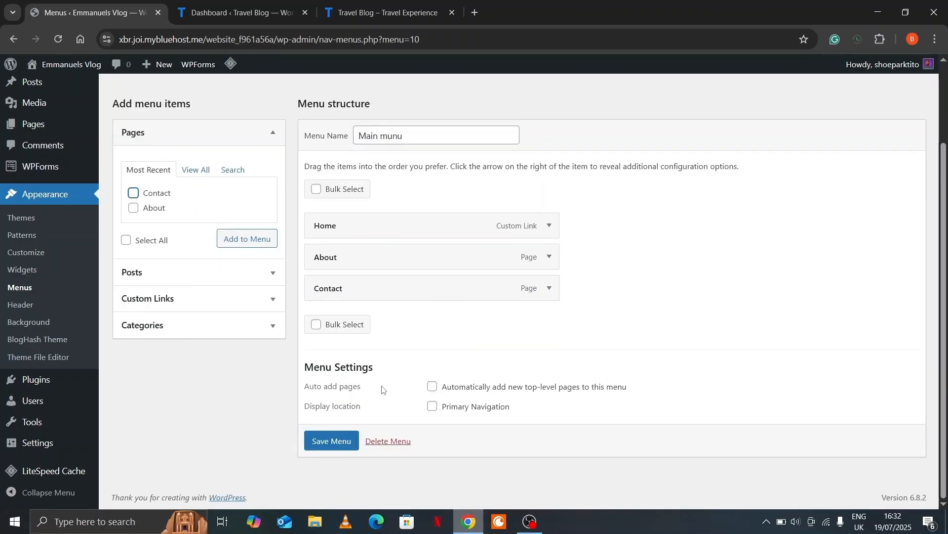
pyautogui.click(336, 440)
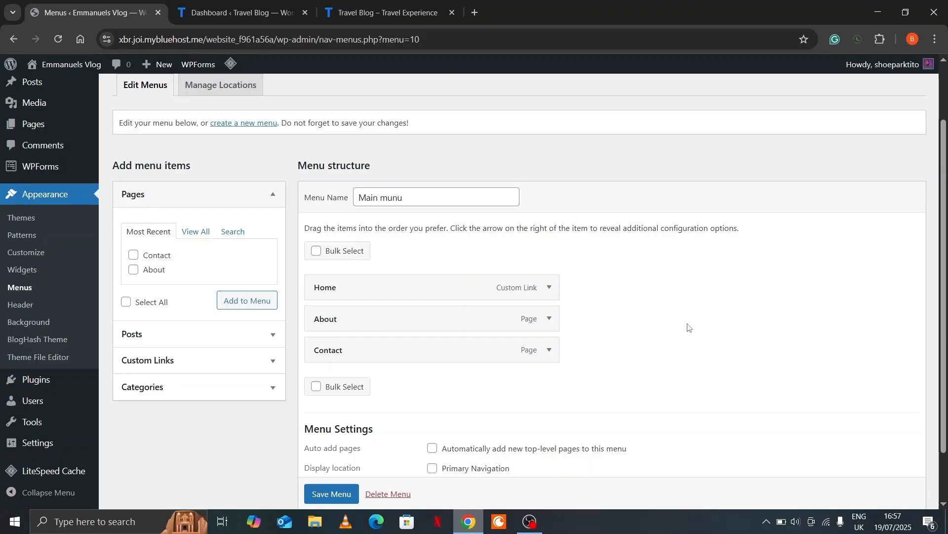
pyautogui.moveTo(74, 63)
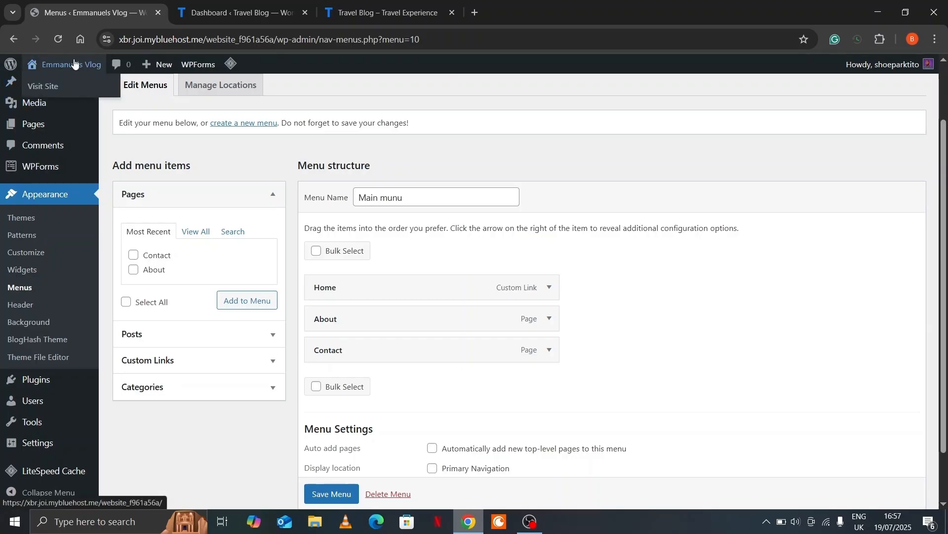
# Browse the Emmanuels Vlog front page with Home, About and Contact in its header
pyautogui.click(50, 86)
pyautogui.scroll(-5, 307, 149)
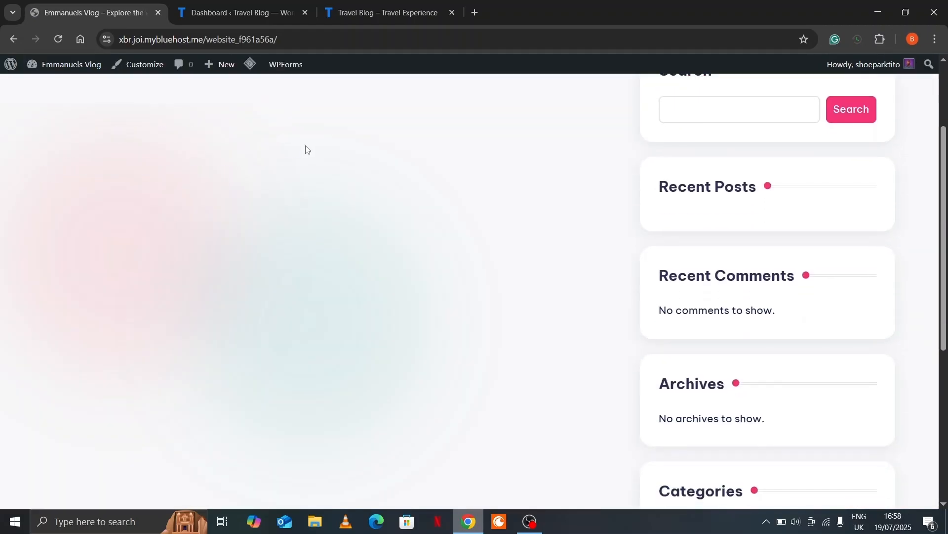
pyautogui.scroll(-4, 308, 149)
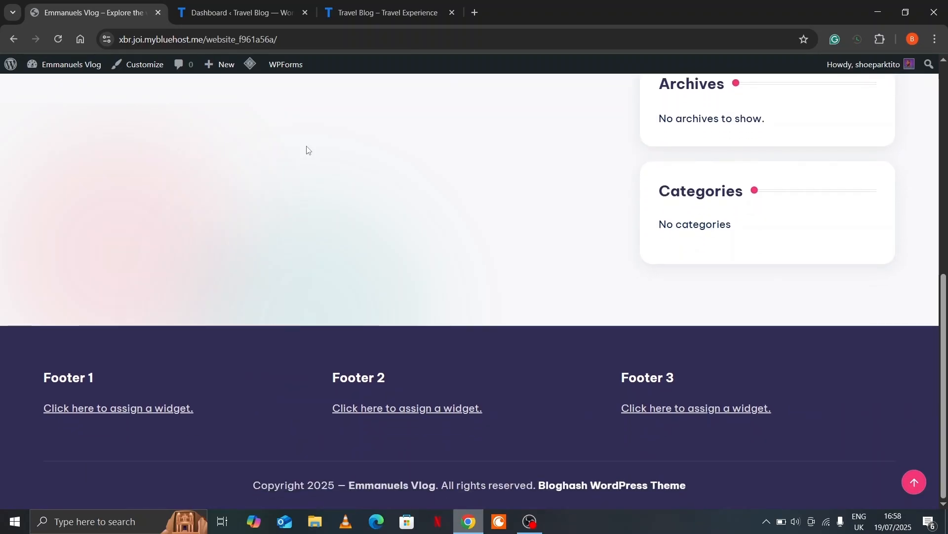
pyautogui.scroll(6, 307, 149)
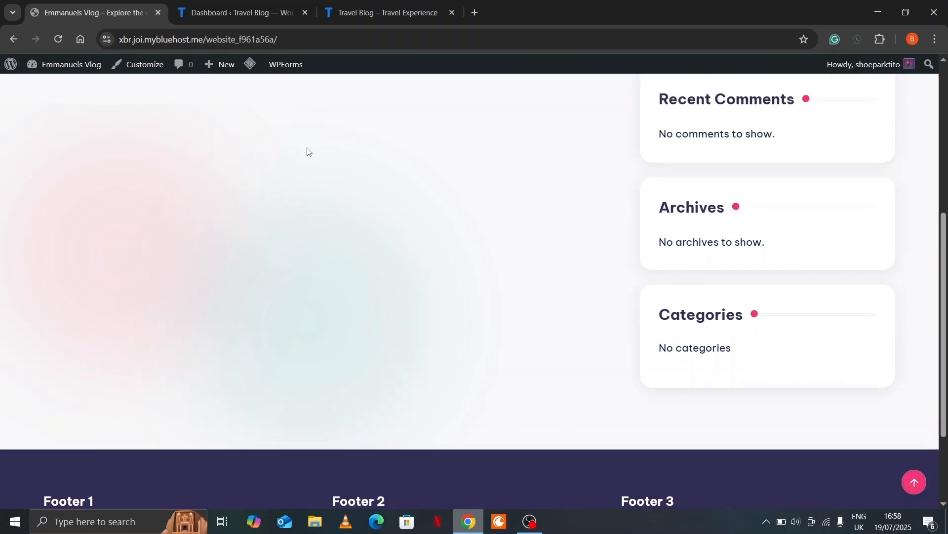
pyautogui.scroll(2, 307, 150)
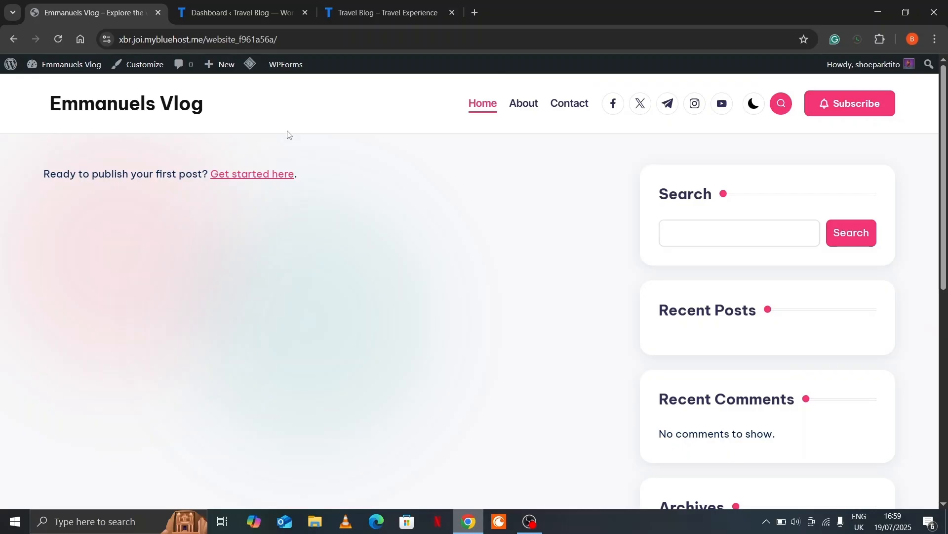
pyautogui.click(151, 69)
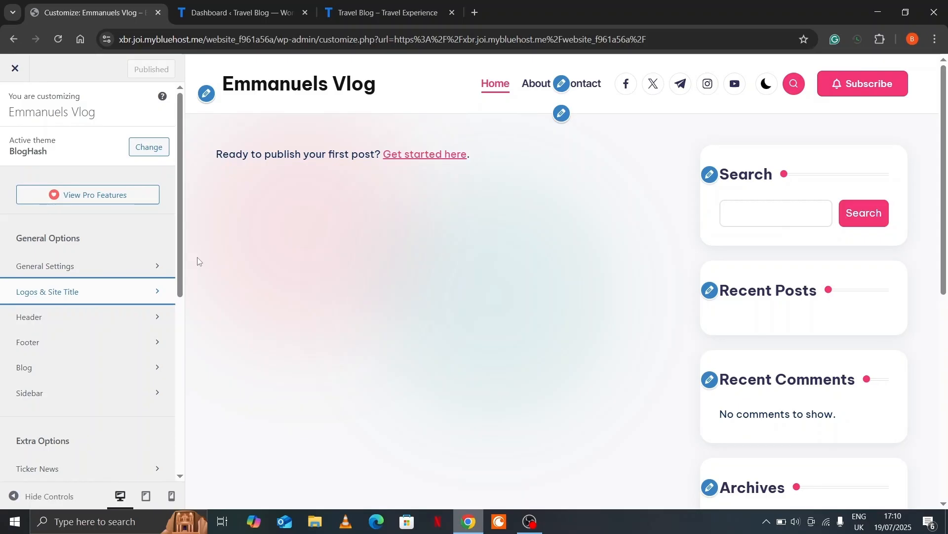
# Go to the Customizer's Logos & Site Title section and start choosing a site logo
pyautogui.scroll(-2, 138, 278)
pyautogui.scroll(2, 139, 262)
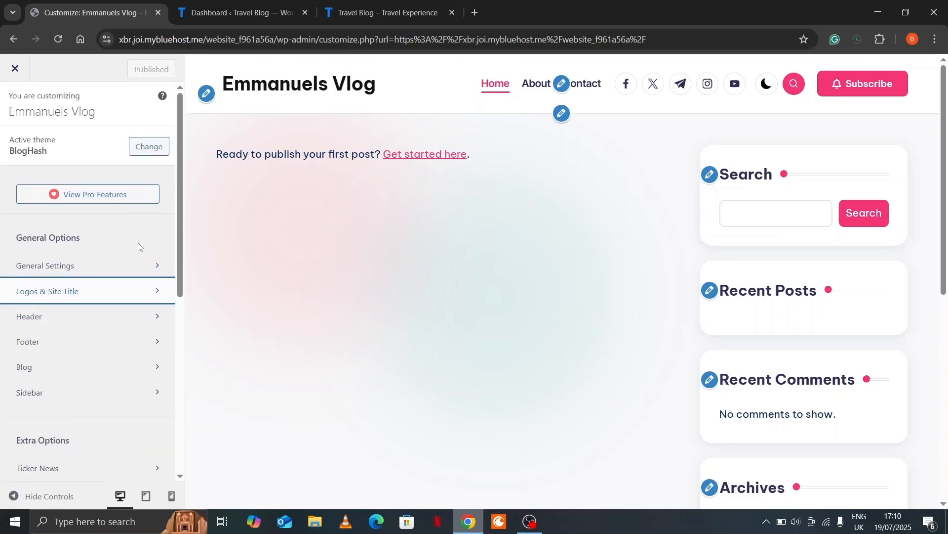
pyautogui.click(159, 296)
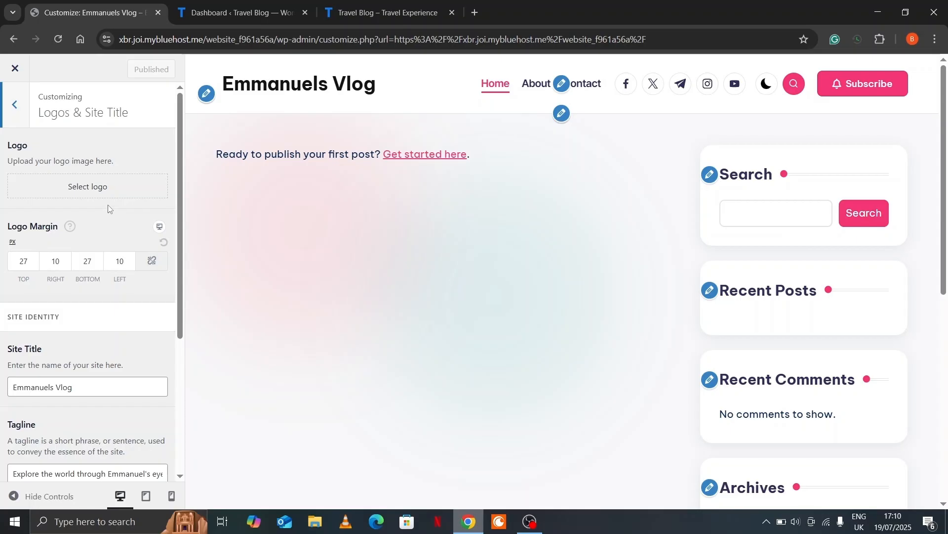
pyautogui.click(101, 189)
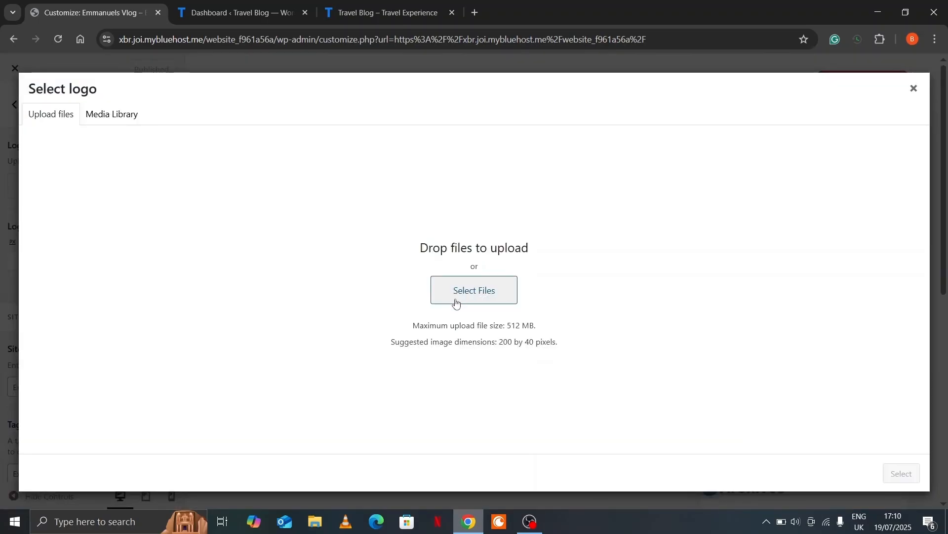
# Upload a logo image from the computer and set it as the site logo without cropping
pyautogui.click(455, 302)
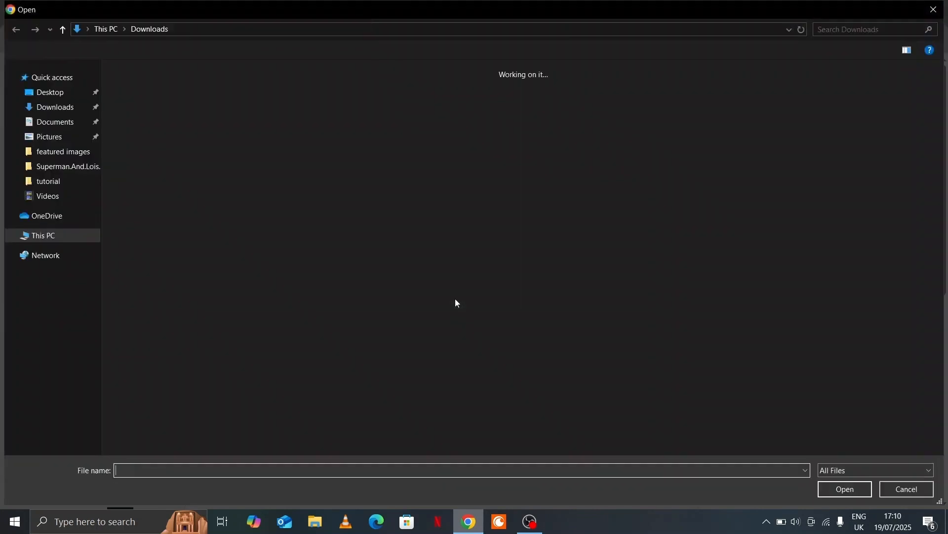
pyautogui.click(823, 125)
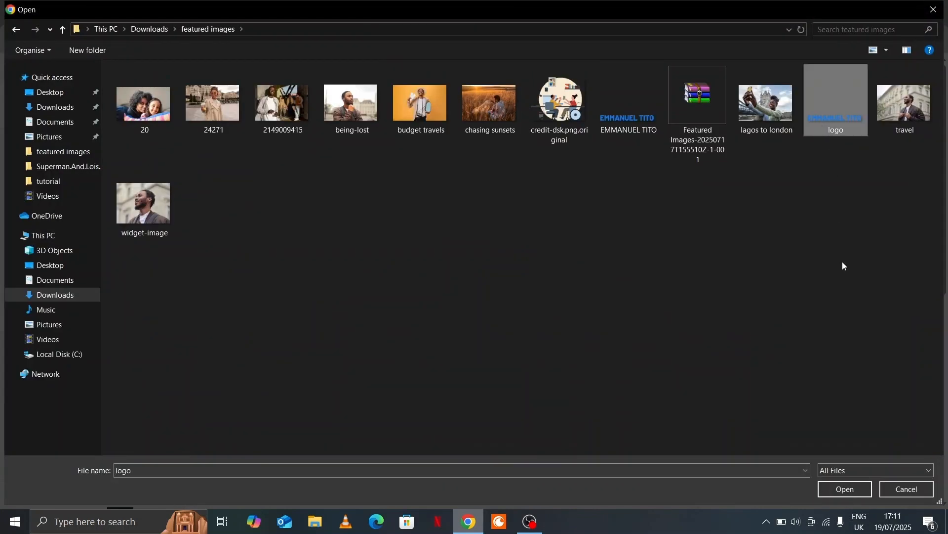
pyautogui.click(831, 488)
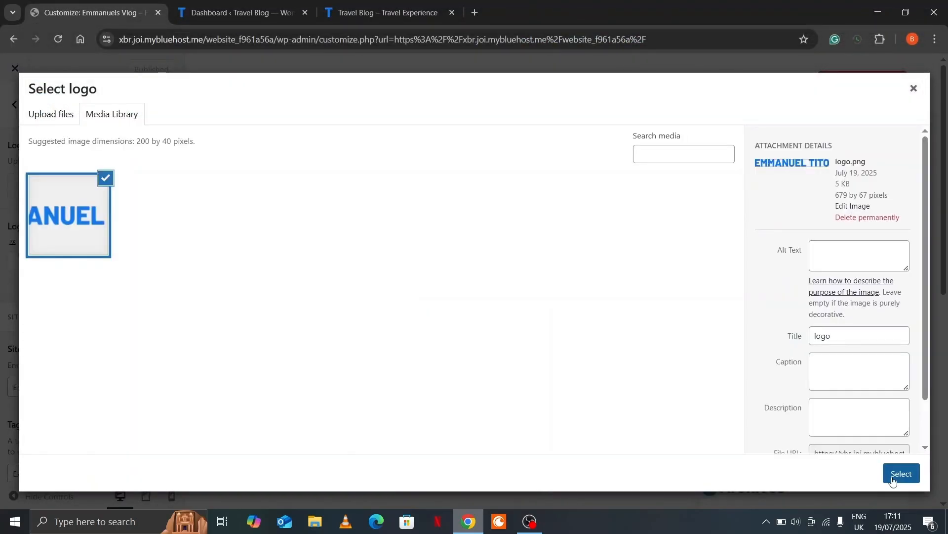
pyautogui.click(894, 481)
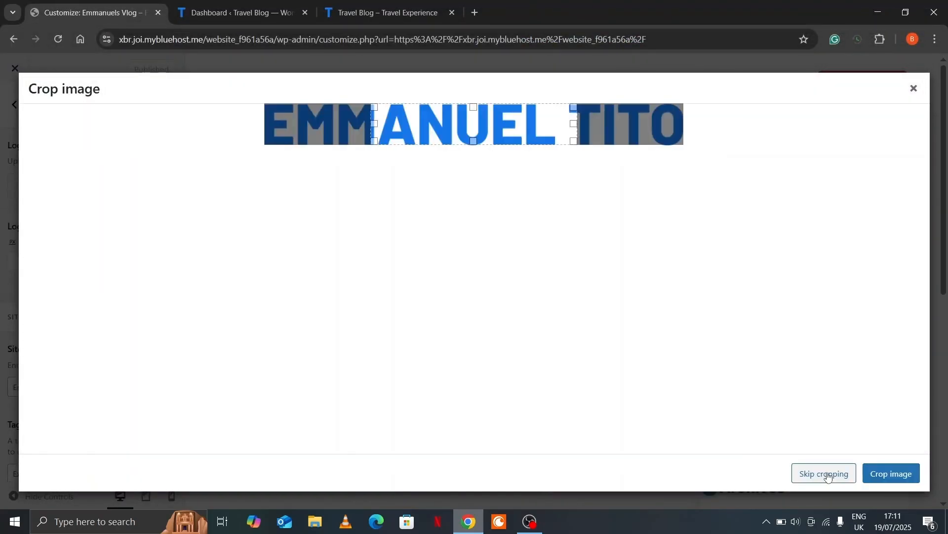
pyautogui.click(828, 474)
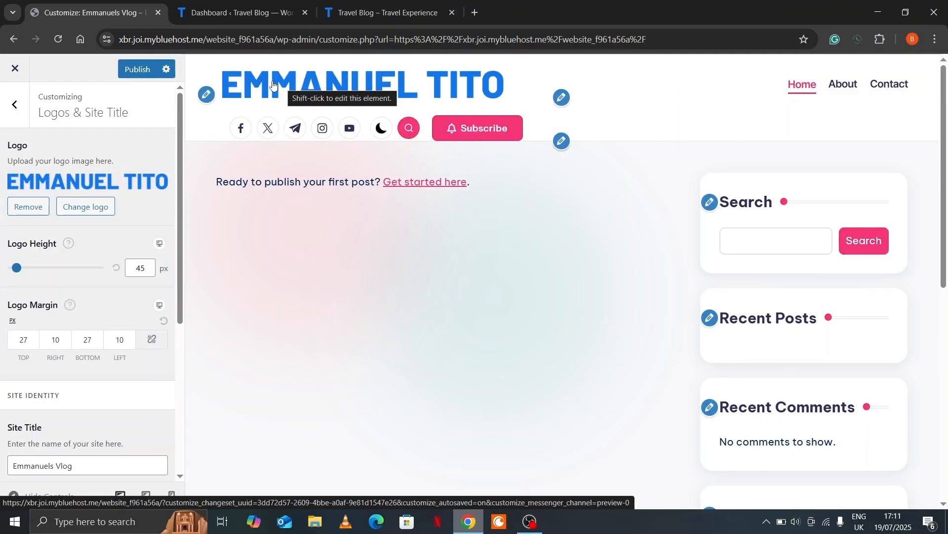
# Compare with the Travel Blog site, then set the logo height to 30 px
pyautogui.click(352, 4)
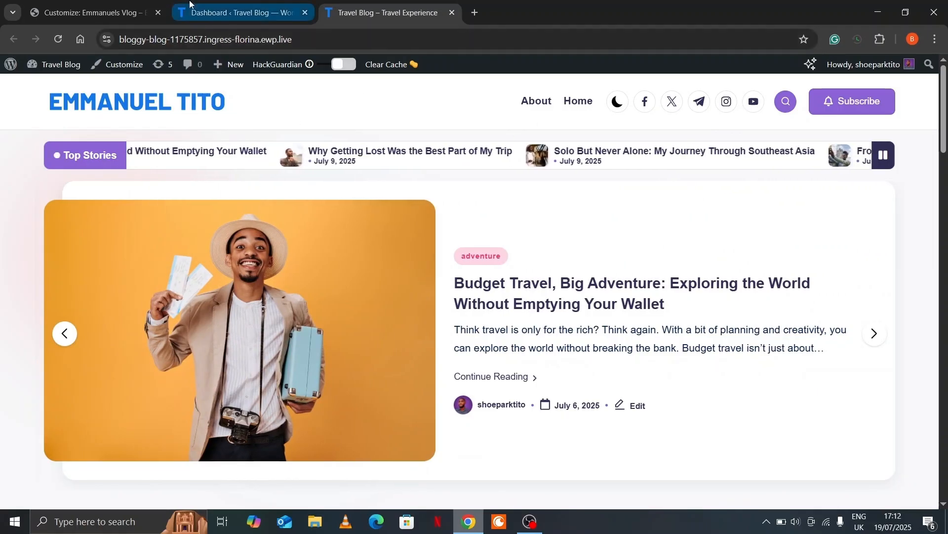
pyautogui.click(88, 12)
pyautogui.scroll(-1, 69, 310)
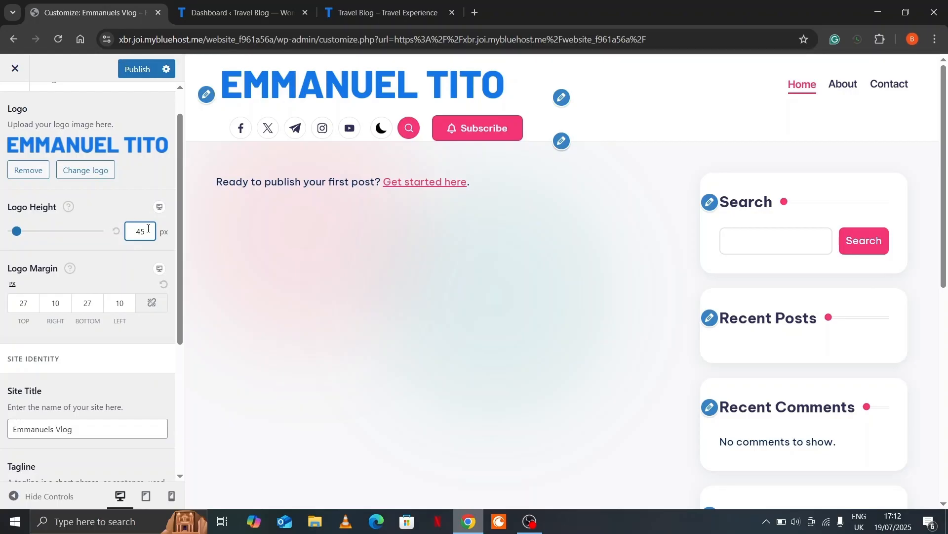
pyautogui.press('BackSpace')
pyautogui.press('BackSpace')
pyautogui.write('30')
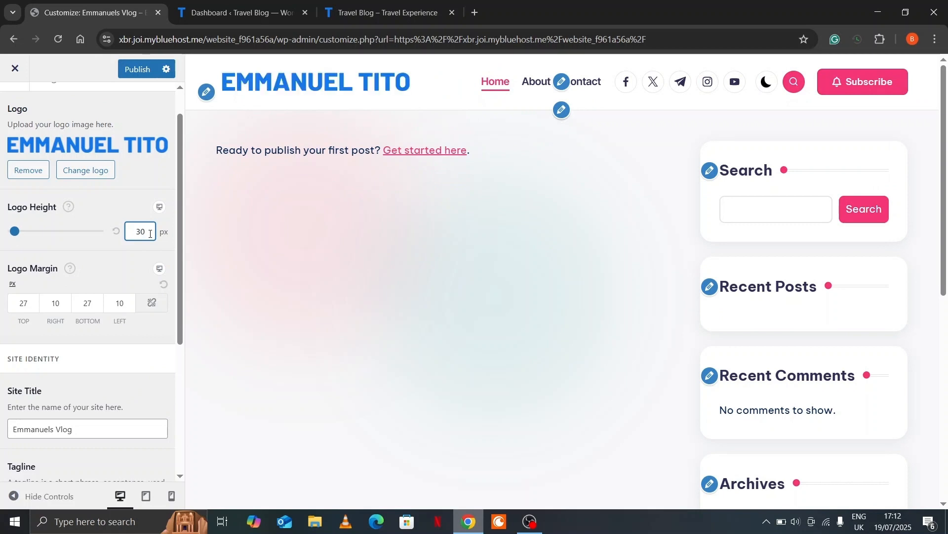
# Change the logo height to 25 px and check the Travel Blog site for reference
pyautogui.press('BackSpace')
pyautogui.press('BackSpace')
pyautogui.write('25')
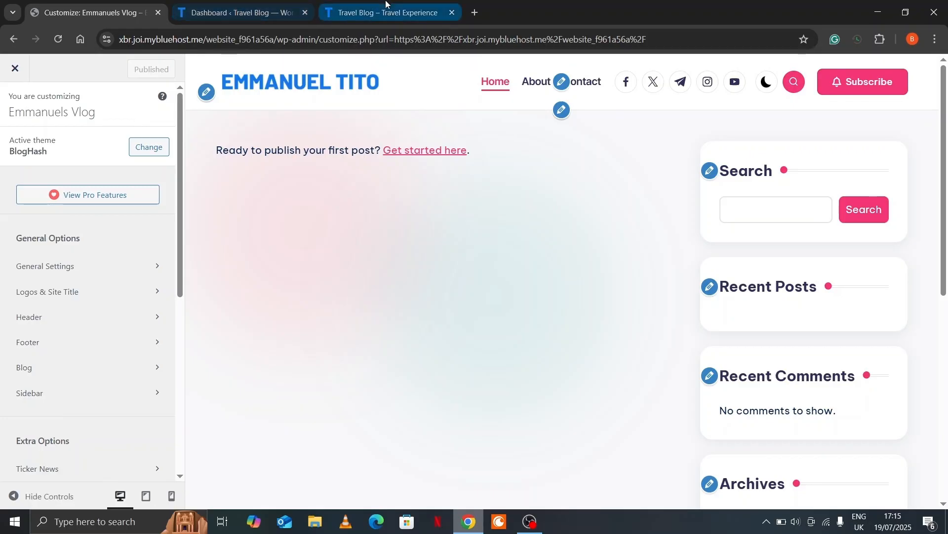
pyautogui.click(353, 10)
pyautogui.scroll(-1, 342, 304)
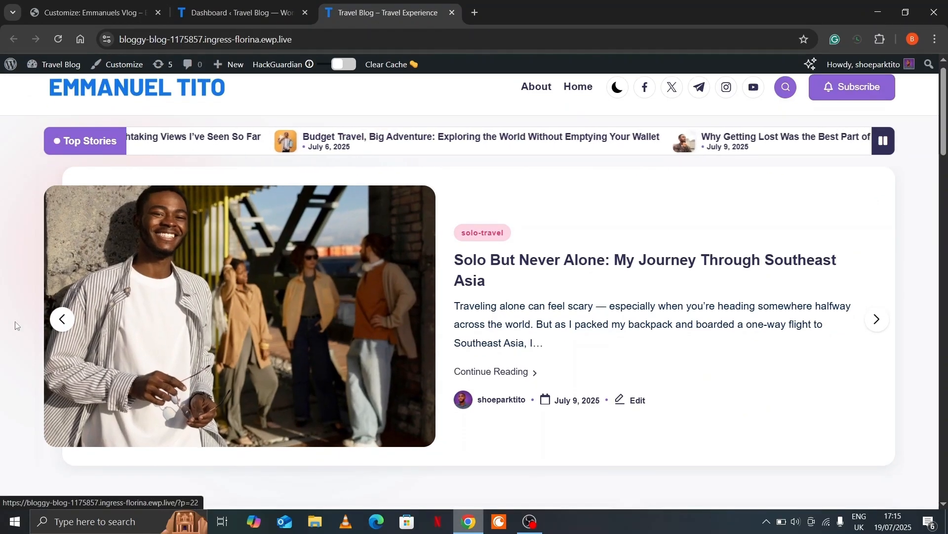
pyautogui.scroll(-5, 15, 325)
pyautogui.scroll(-10, 15, 325)
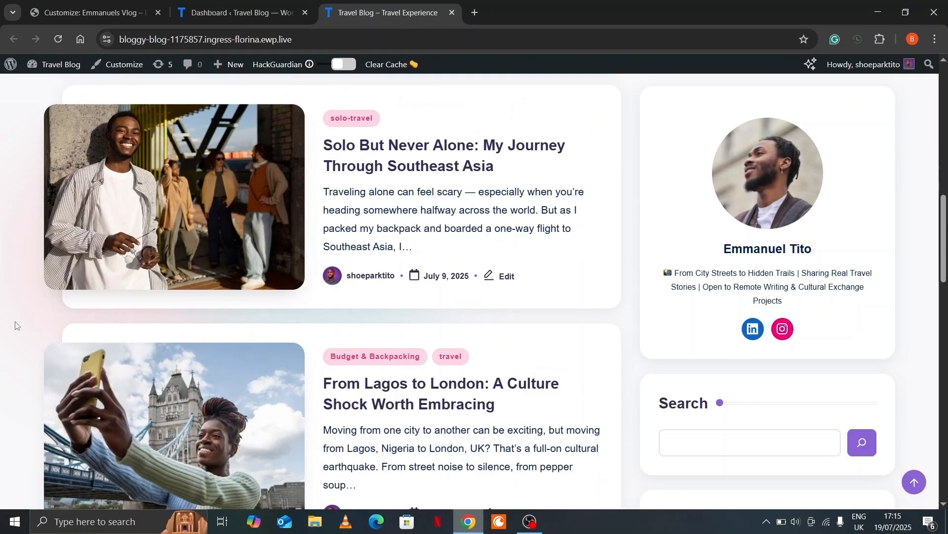
pyautogui.scroll(-2, 15, 325)
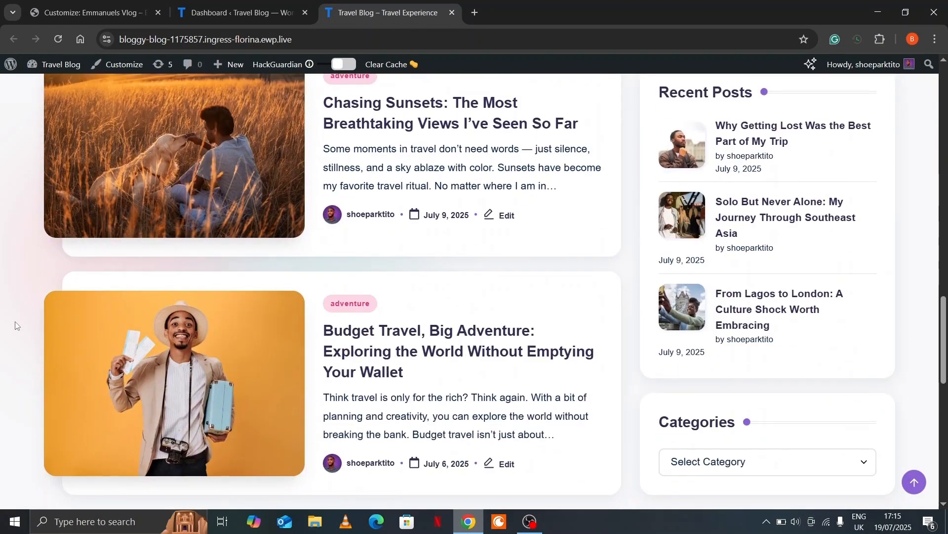
pyautogui.scroll(20, 15, 325)
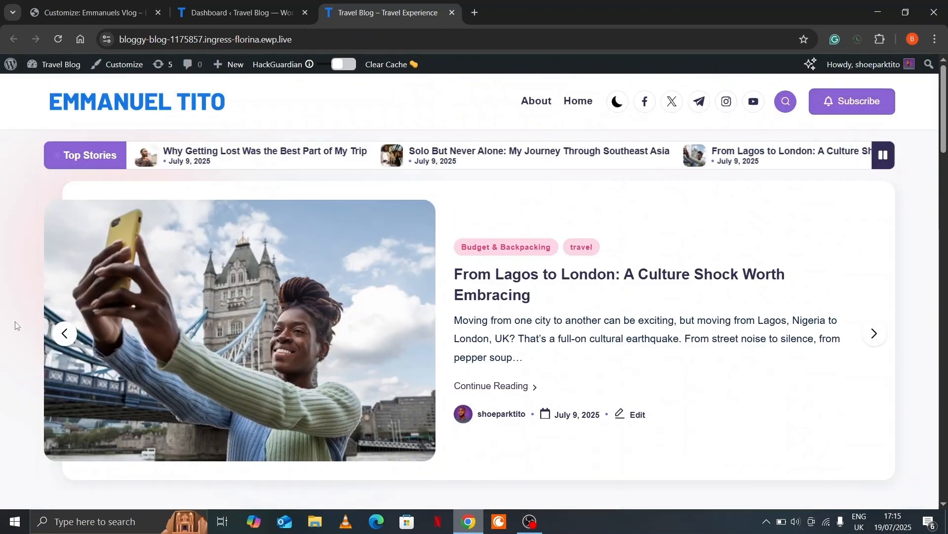
pyautogui.moveTo(30, 237); pyautogui.dragTo(45, 64)
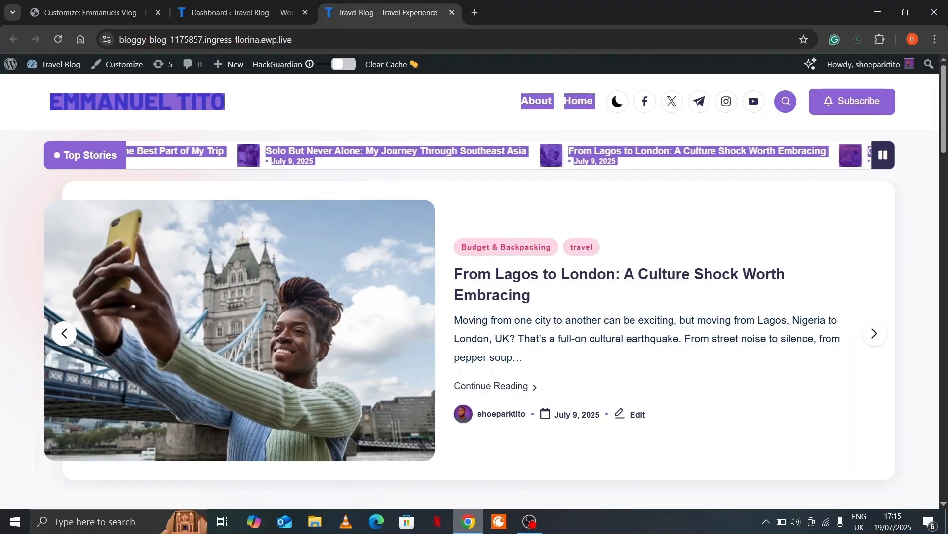
pyautogui.click(65, 13)
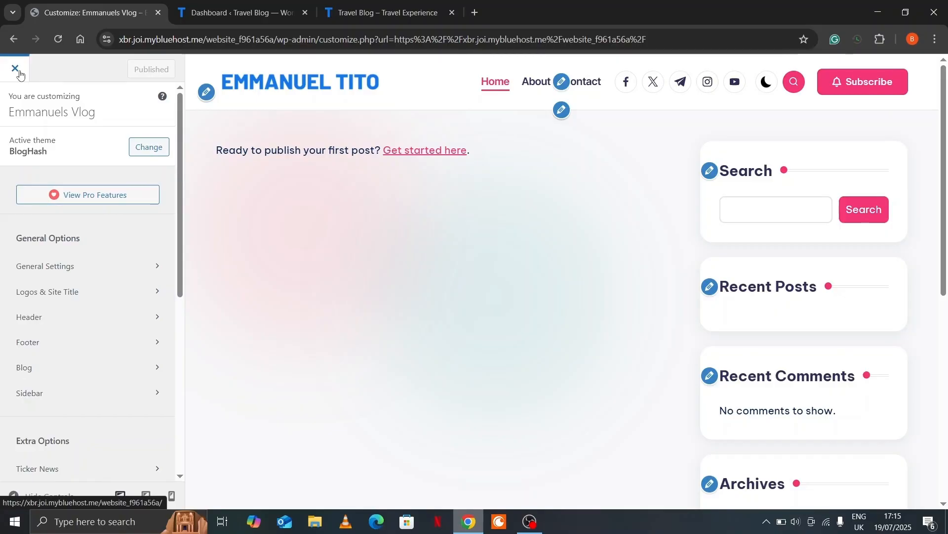
# Close the Customizer and start a blank new post from Dashboard > Posts
pyautogui.click(18, 74)
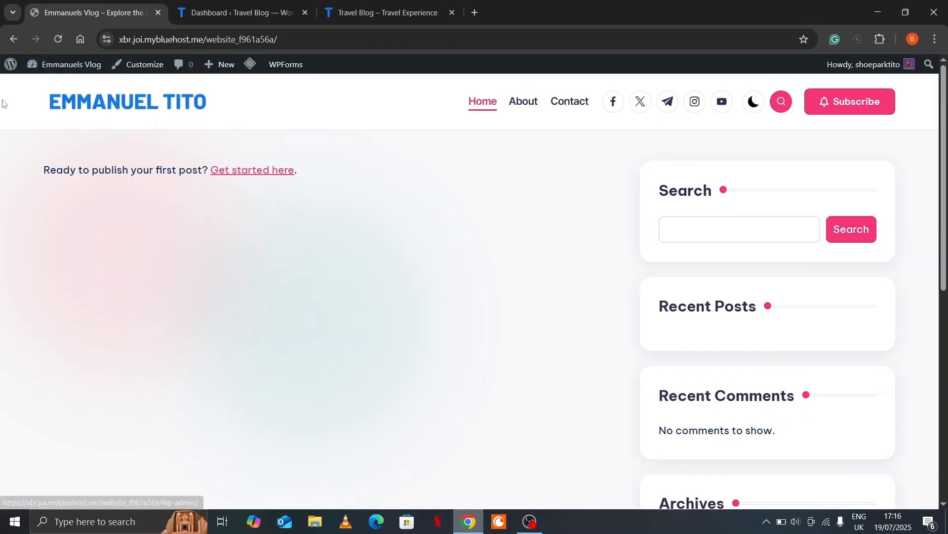
pyautogui.moveTo(27, 69)
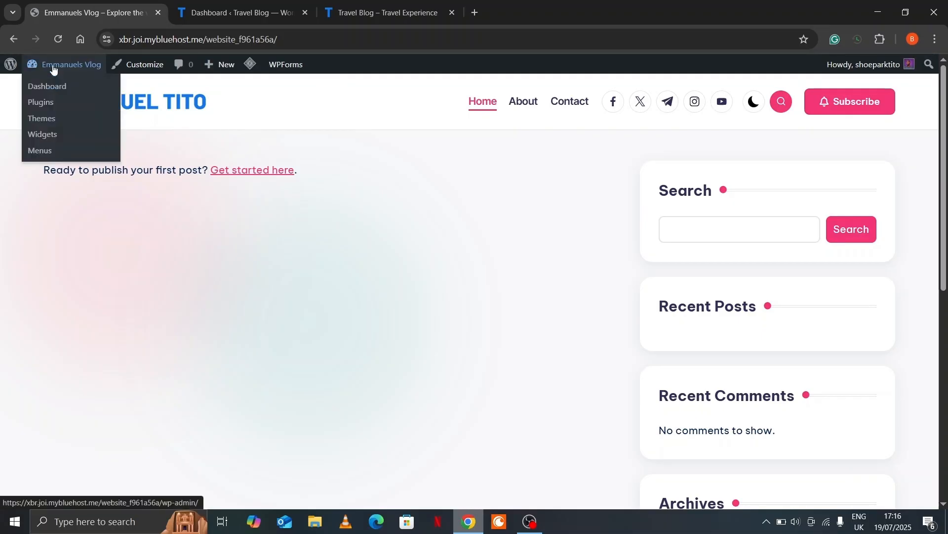
pyautogui.click(48, 87)
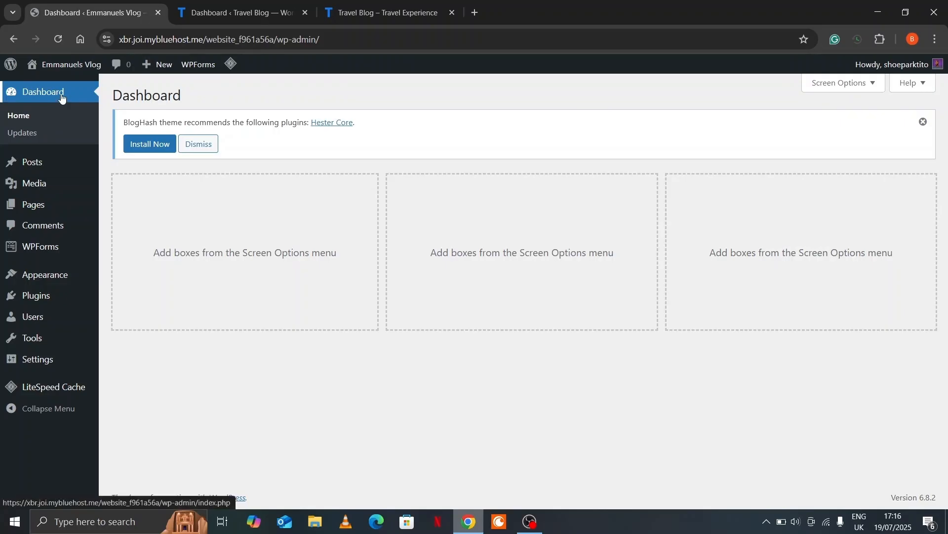
pyautogui.click(32, 167)
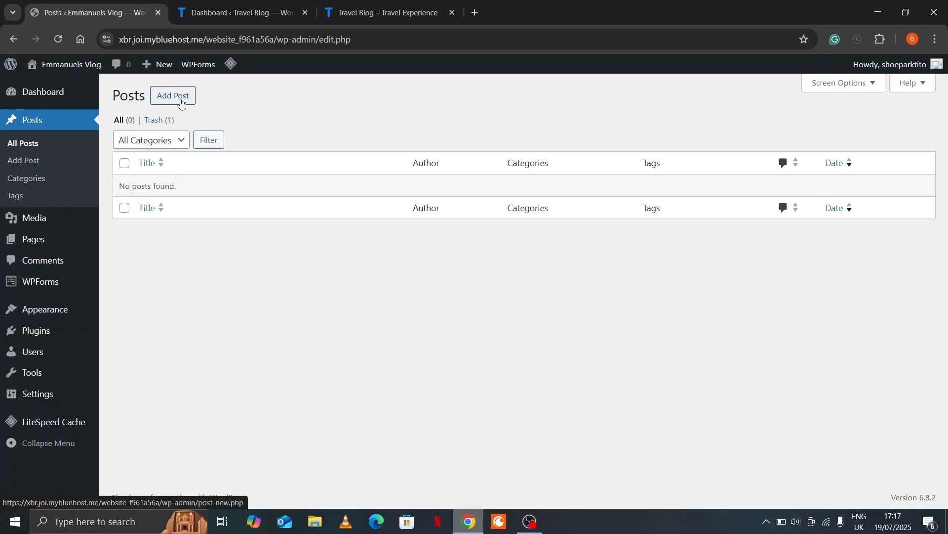
pyautogui.click(181, 103)
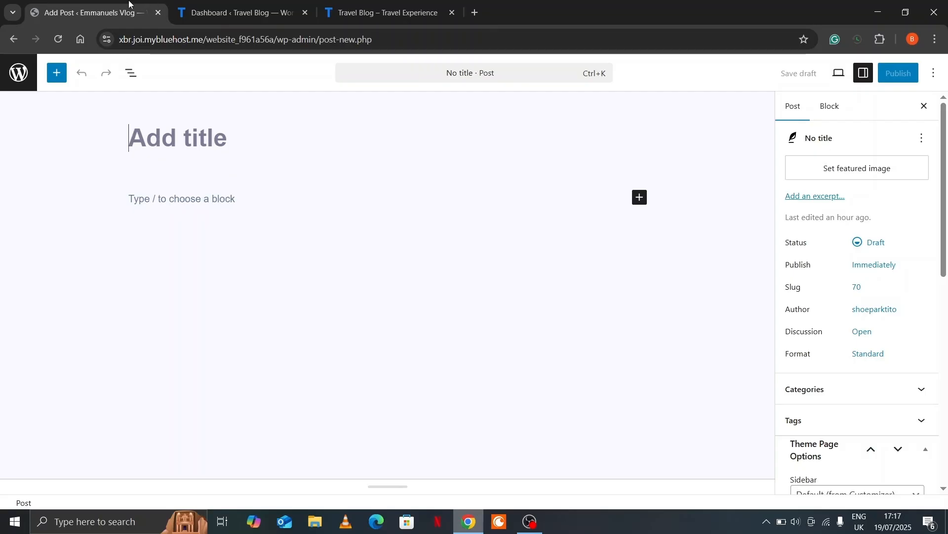
pyautogui.click(351, 4)
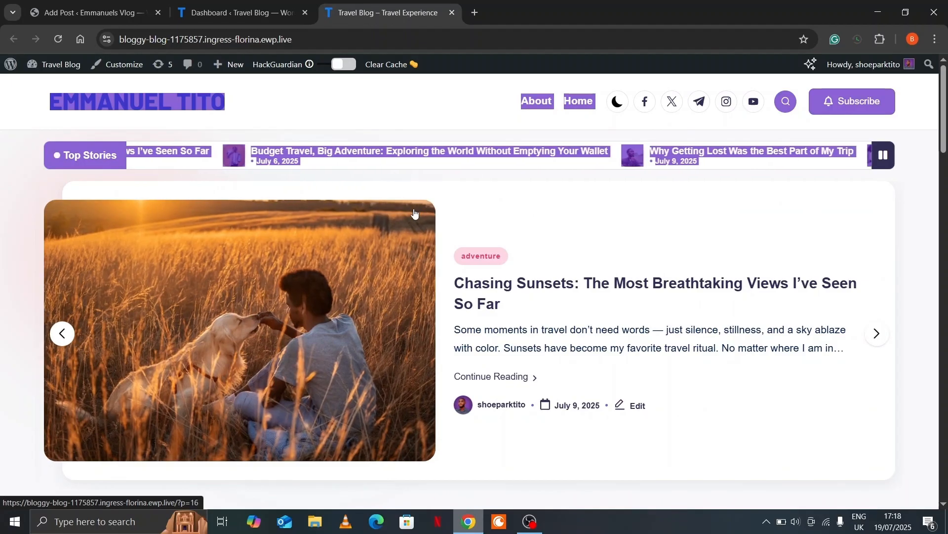
# Open the Budget Travel post from the slider, then the 'Why Getting Lost' Google Doc
pyautogui.click(493, 265)
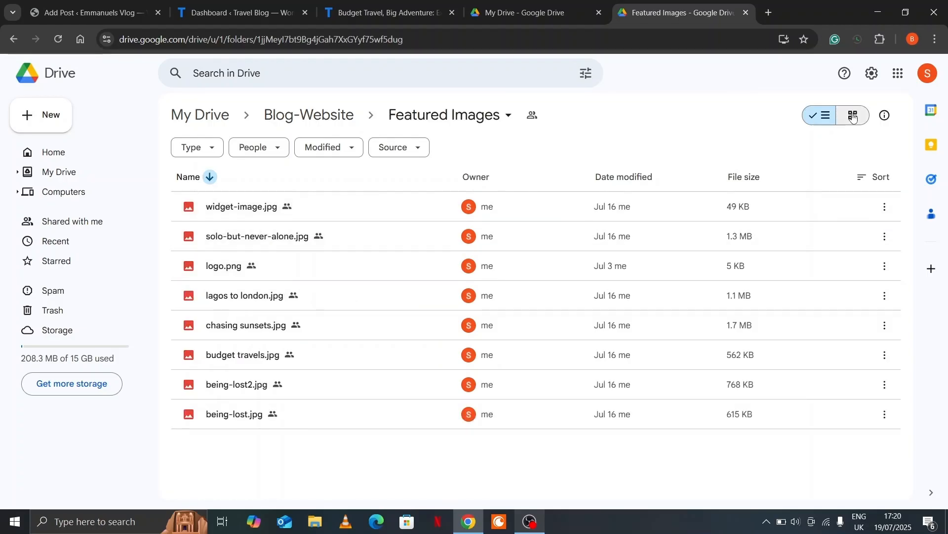
pyautogui.click(853, 117)
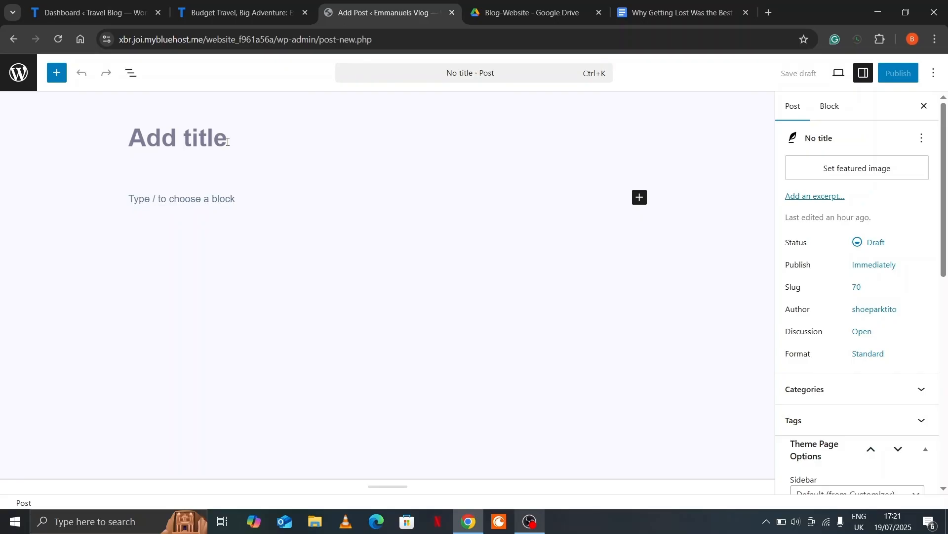
# Paste the doc heading 'Why Getting Lost Was the Best Part of My Trip' as the post title
pyautogui.click(664, 10)
pyautogui.moveTo(272, 236); pyautogui.dragTo(323, 258)
pyautogui.hotkey('ctrl', 'c')
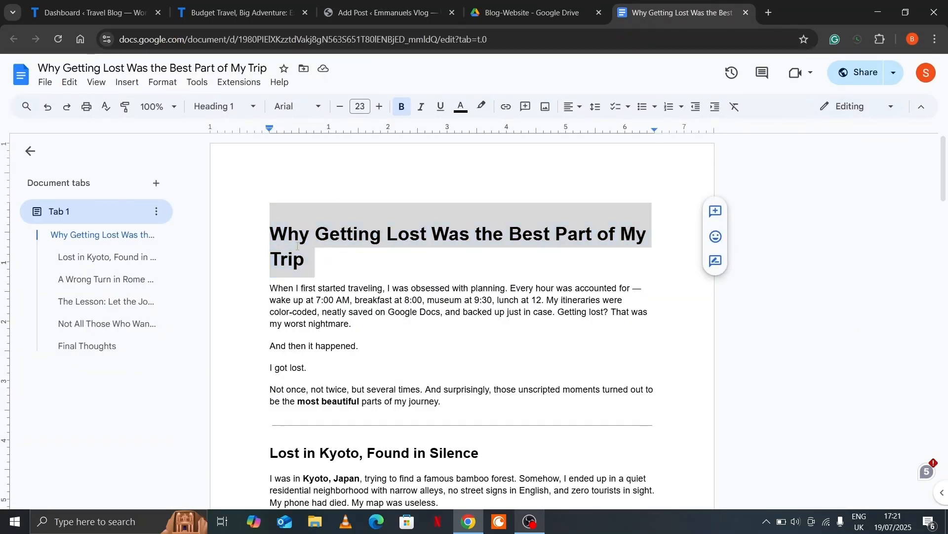
pyautogui.click(385, 13)
pyautogui.rightClick(208, 145)
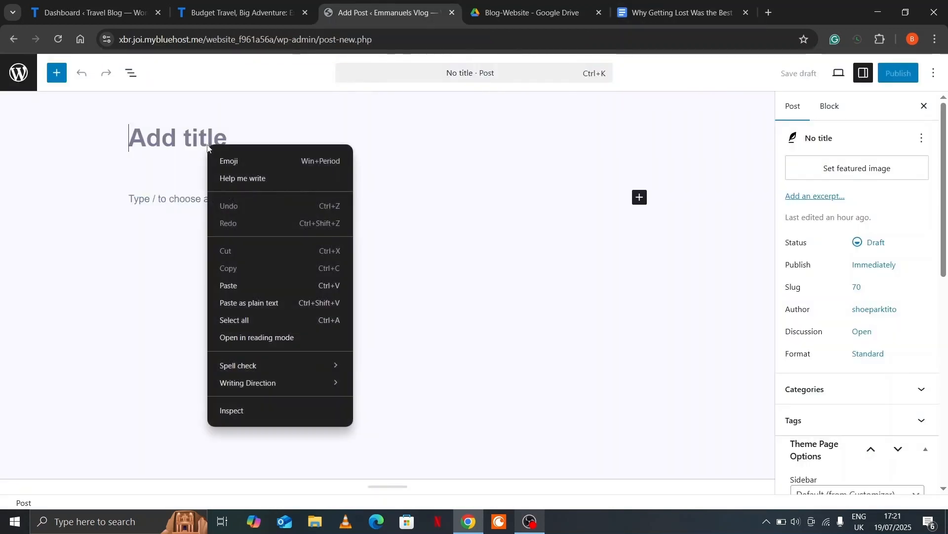
pyautogui.click(263, 285)
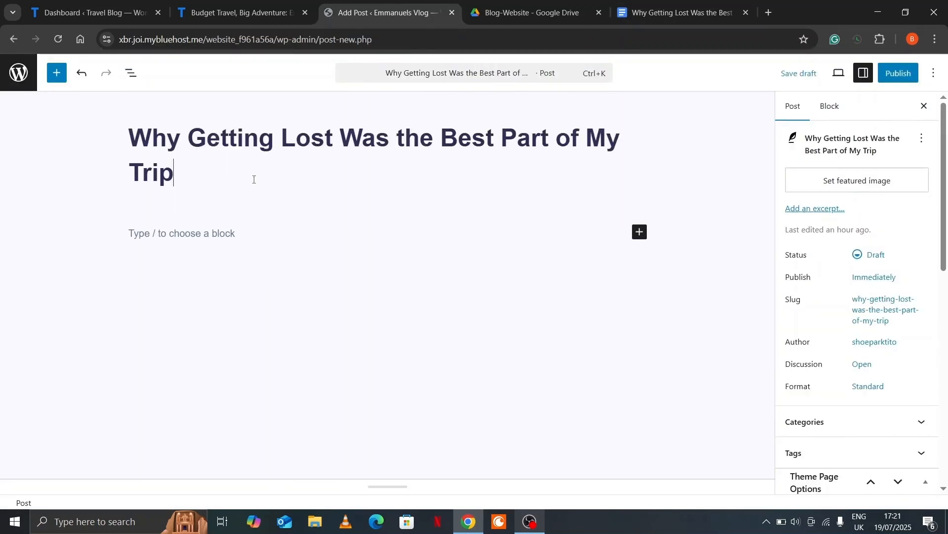
# Copy the full article body from the Google Doc into the post's first paragraph
pyautogui.click(222, 235)
pyautogui.click(673, 9)
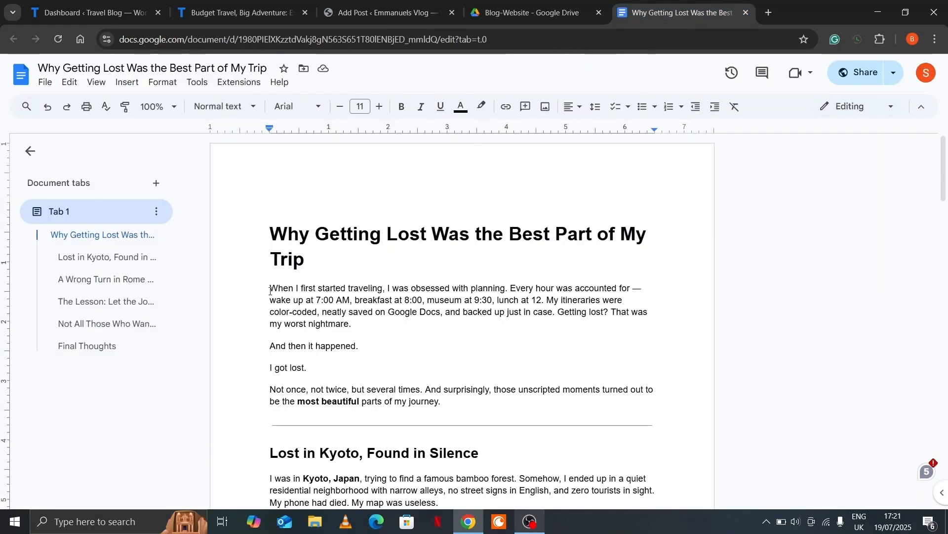
pyautogui.moveTo(271, 289); pyautogui.dragTo(381, 502)
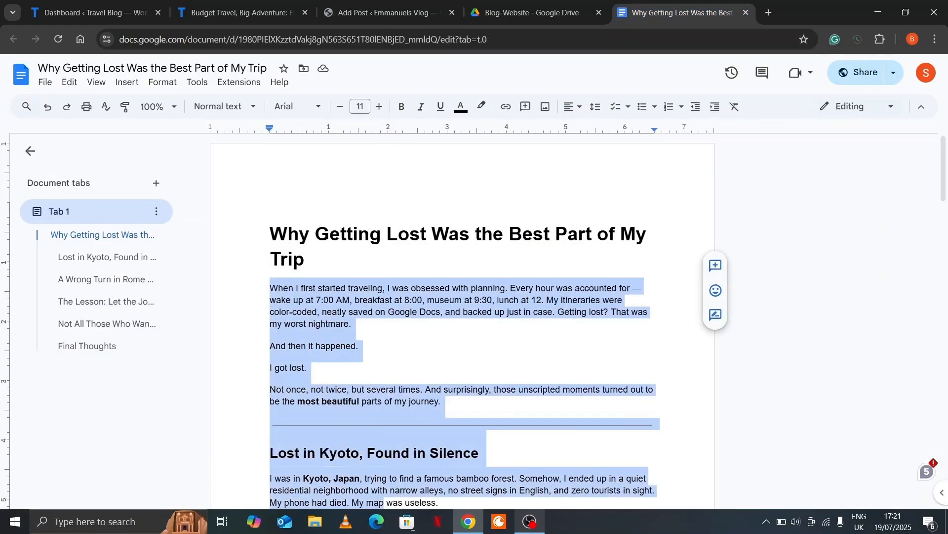
pyautogui.rightClick(326, 253)
pyautogui.click(360, 217)
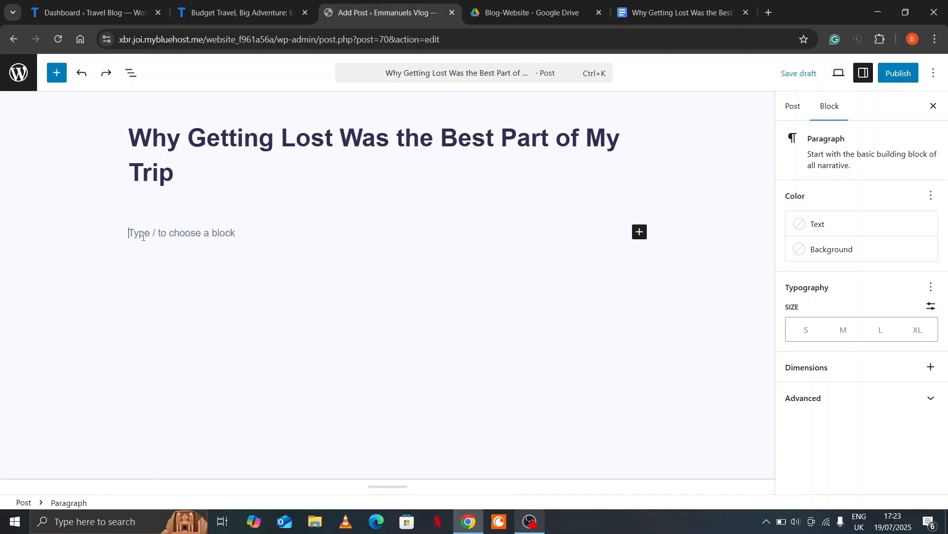
pyautogui.rightClick(139, 228)
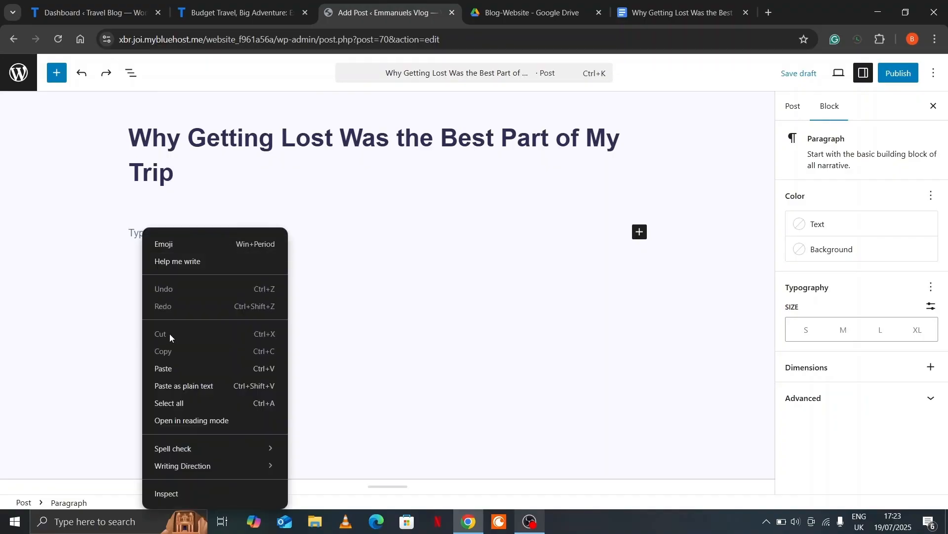
pyautogui.click(185, 364)
pyautogui.scroll(15, 339, 306)
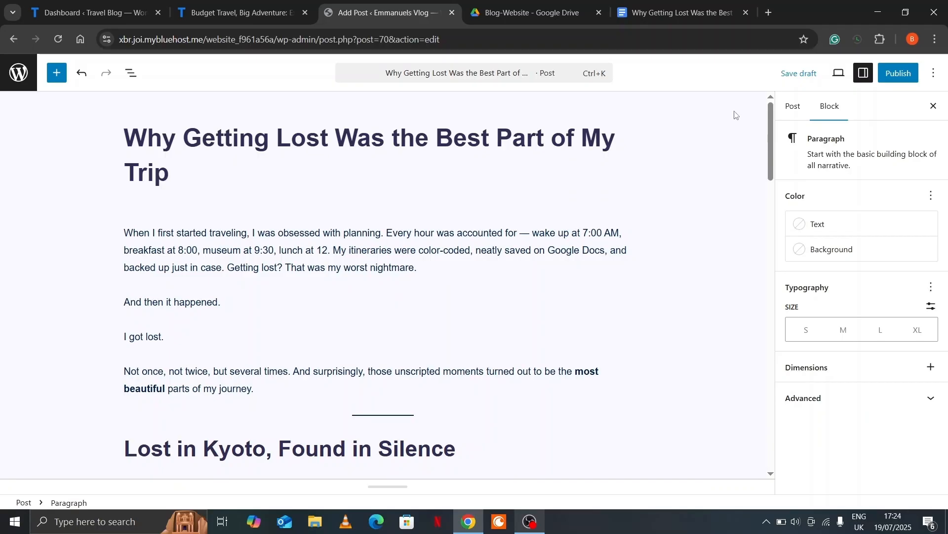
pyautogui.click(794, 108)
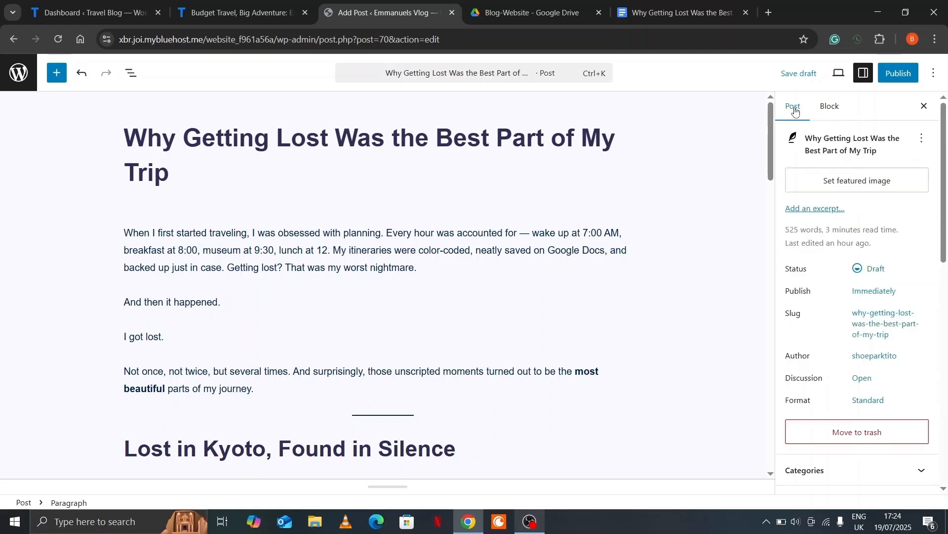
# Upload being-lost.jpg from the computer and set it as the post's featured image
pyautogui.click(818, 182)
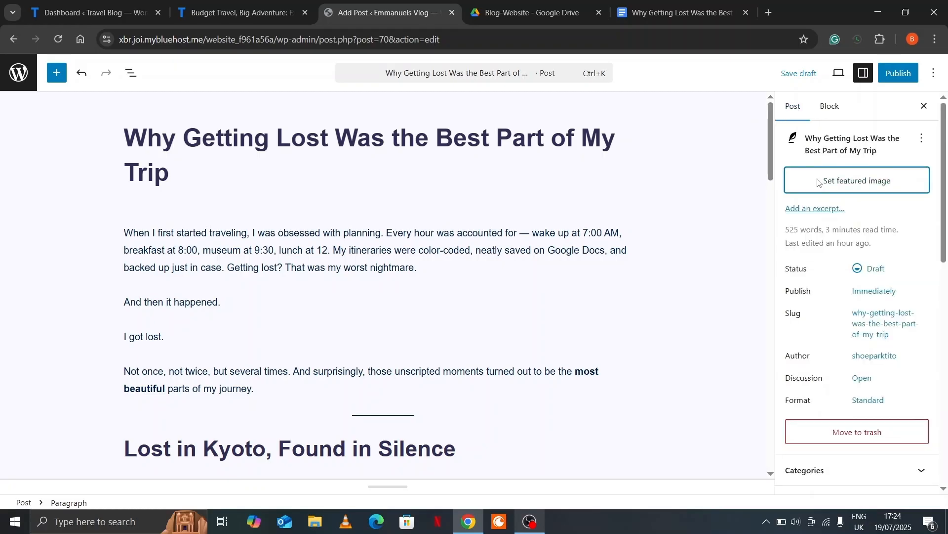
pyautogui.click(58, 112)
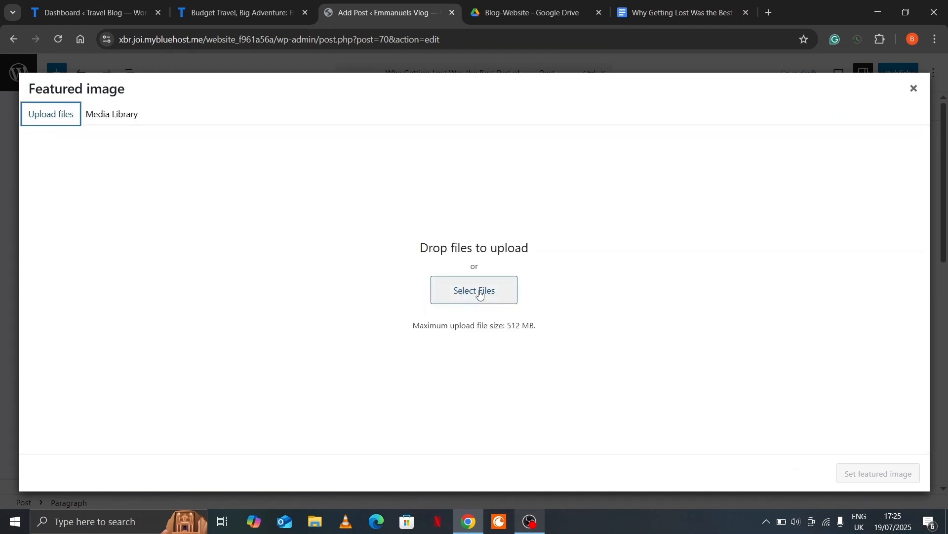
pyautogui.click(464, 292)
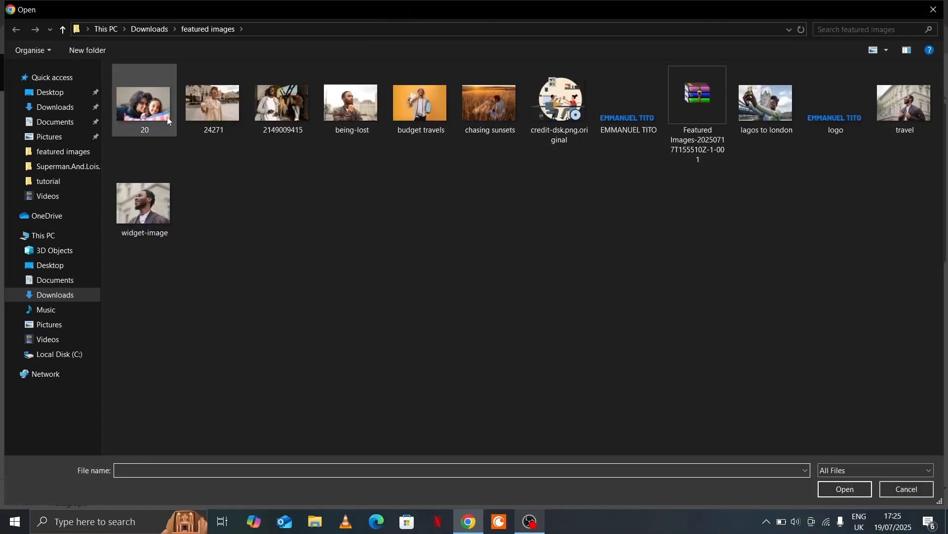
pyautogui.click(361, 106)
pyautogui.click(834, 490)
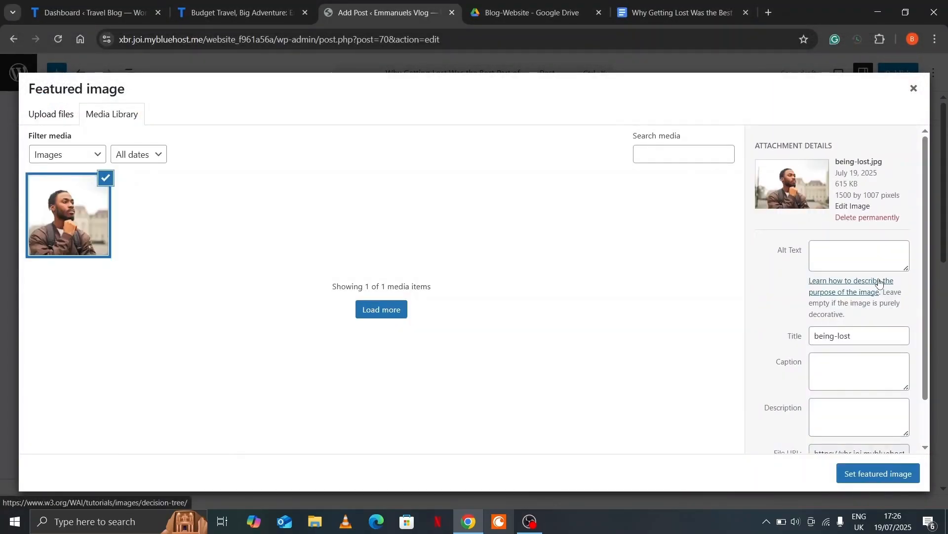
pyautogui.click(894, 477)
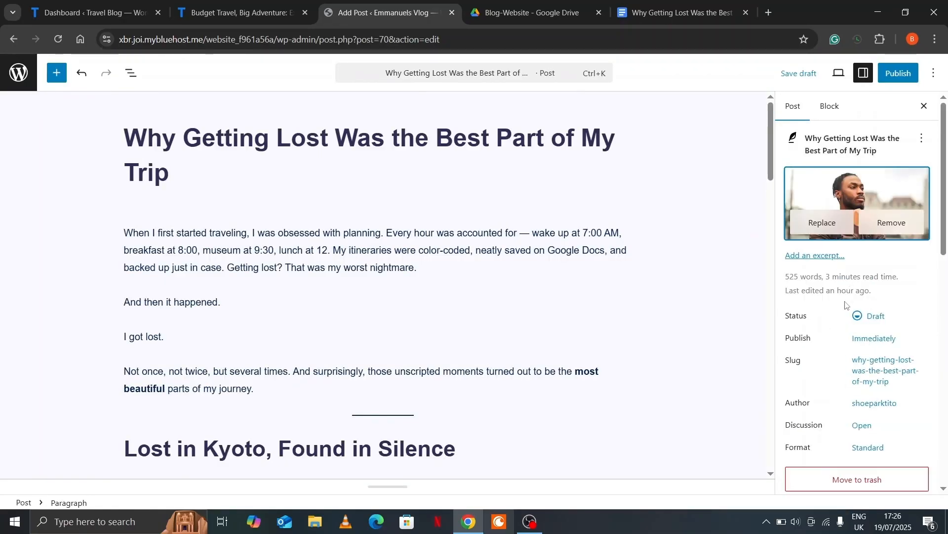
pyautogui.scroll(-4, 845, 305)
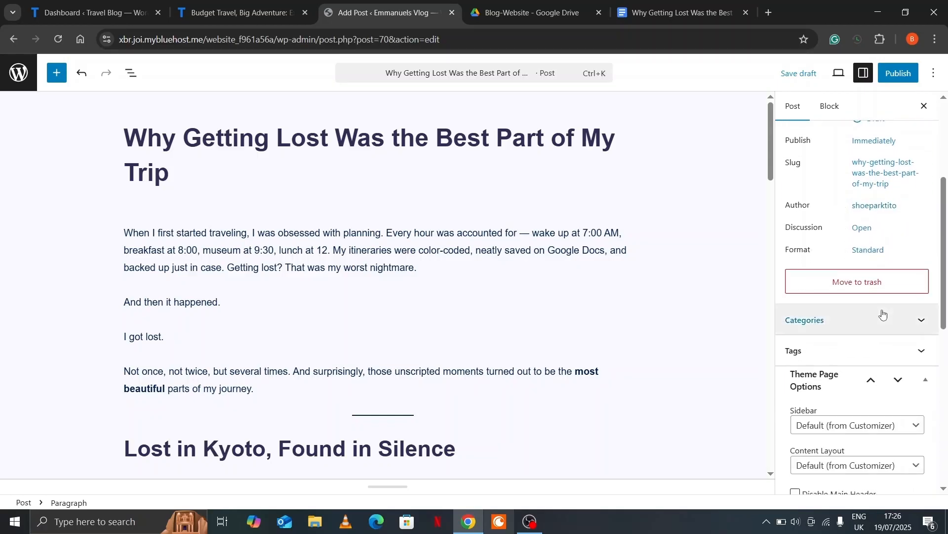
# Create a new Travel category for the post, then publish the post and confirm
pyautogui.click(916, 326)
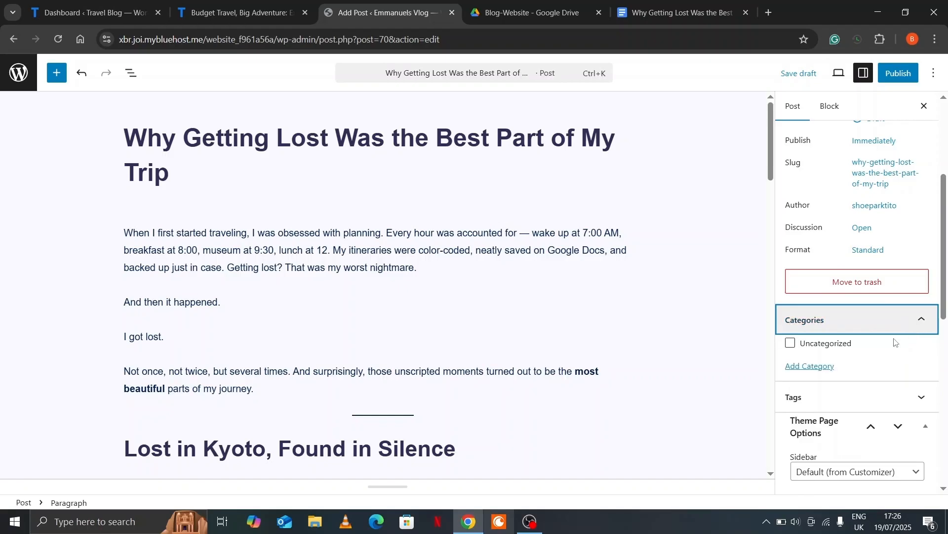
pyautogui.click(817, 368)
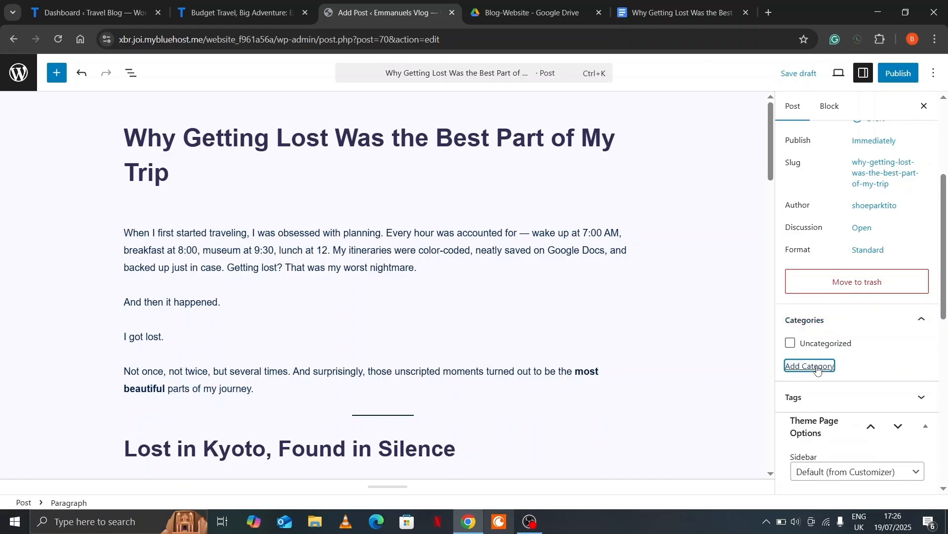
pyautogui.click(853, 419)
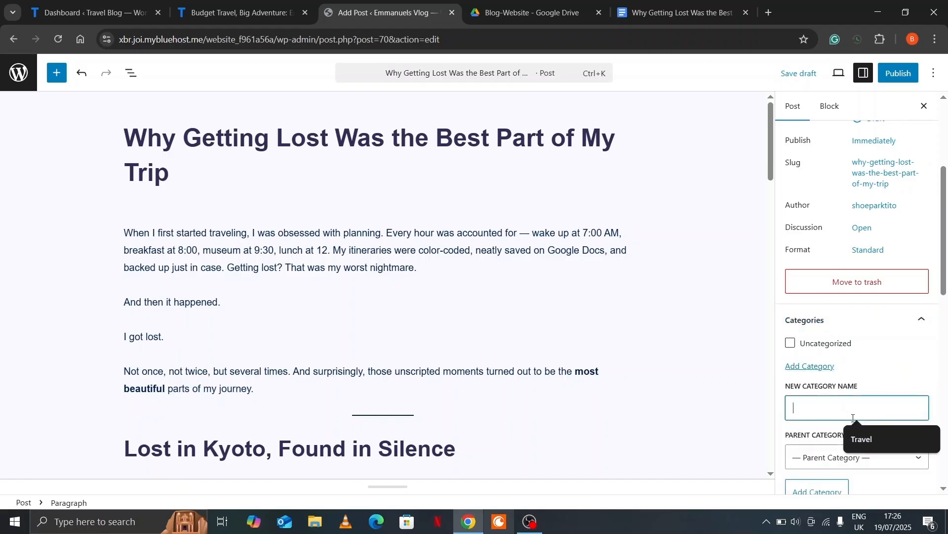
pyautogui.click(874, 431)
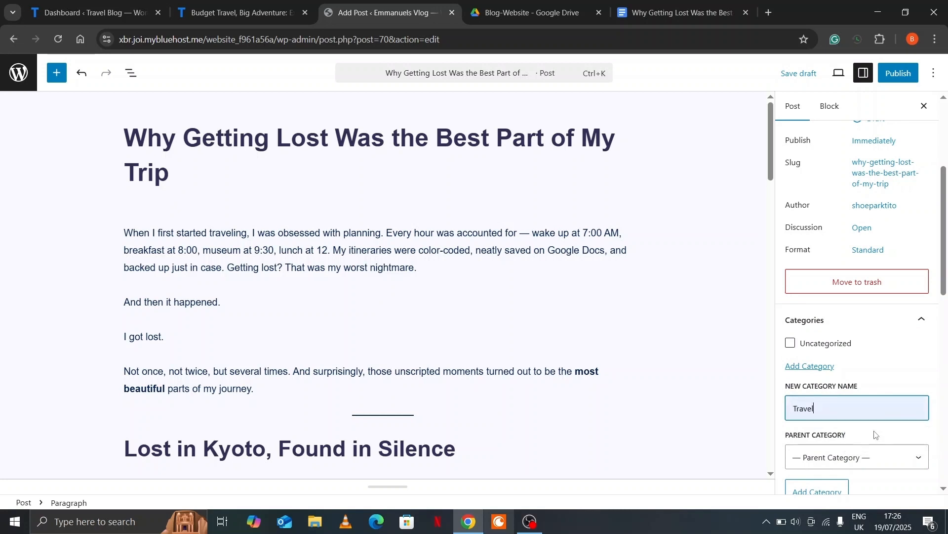
pyautogui.scroll(-1, 874, 431)
pyautogui.click(815, 435)
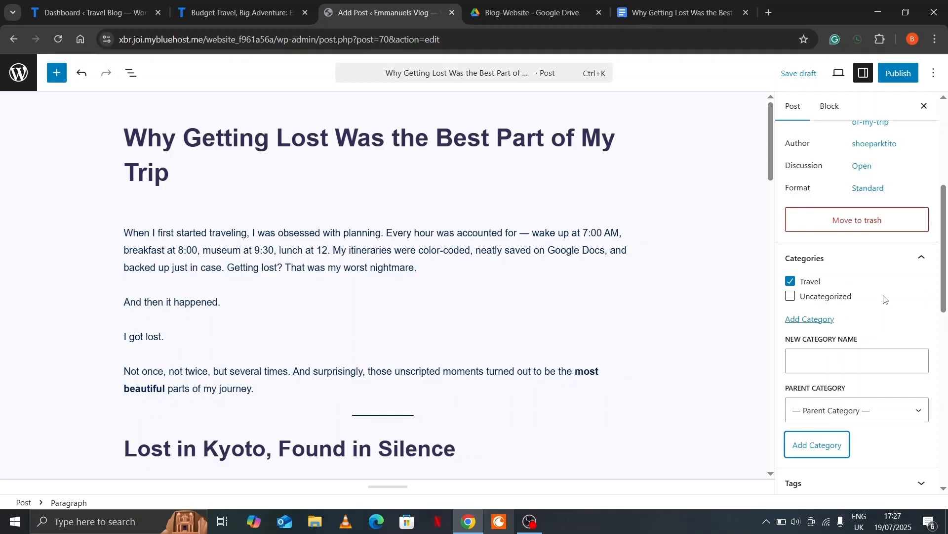
pyautogui.click(898, 74)
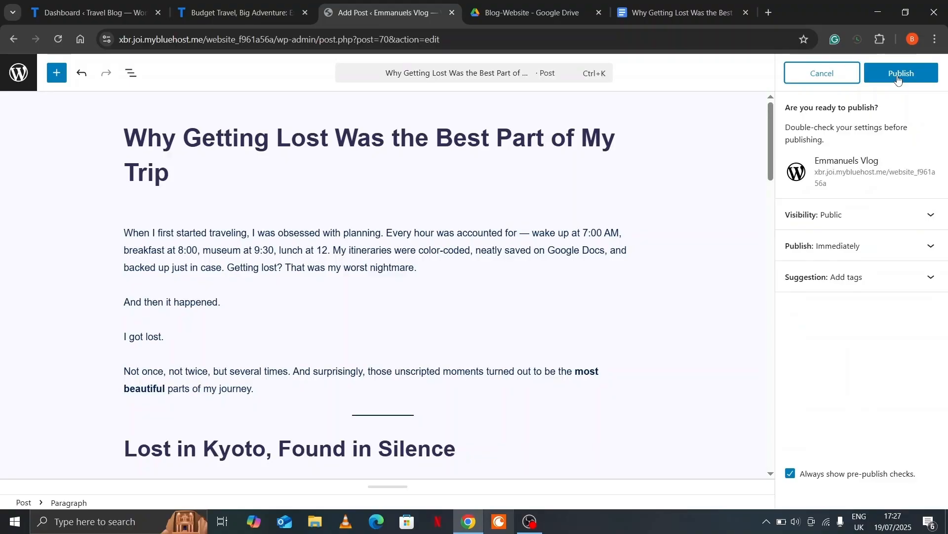
pyautogui.click(898, 76)
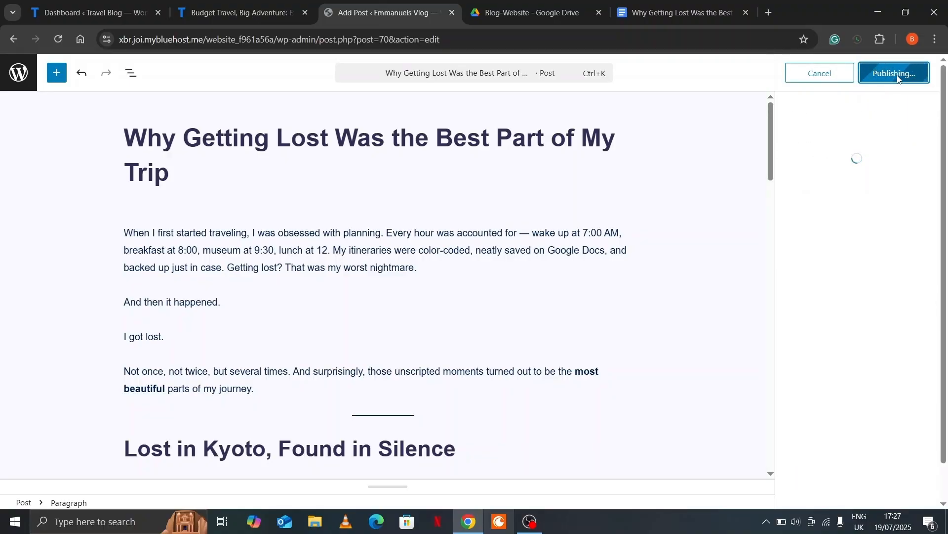
# Open Blog-Website's Featured Images folder and bring up the More actions menu for widget-image.jpg
pyautogui.click(537, 7)
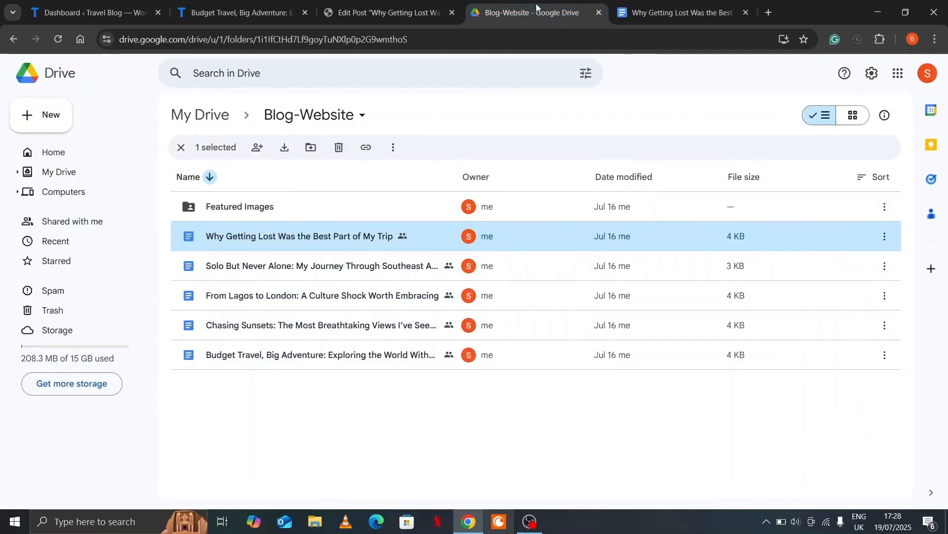
pyautogui.press('Escape')
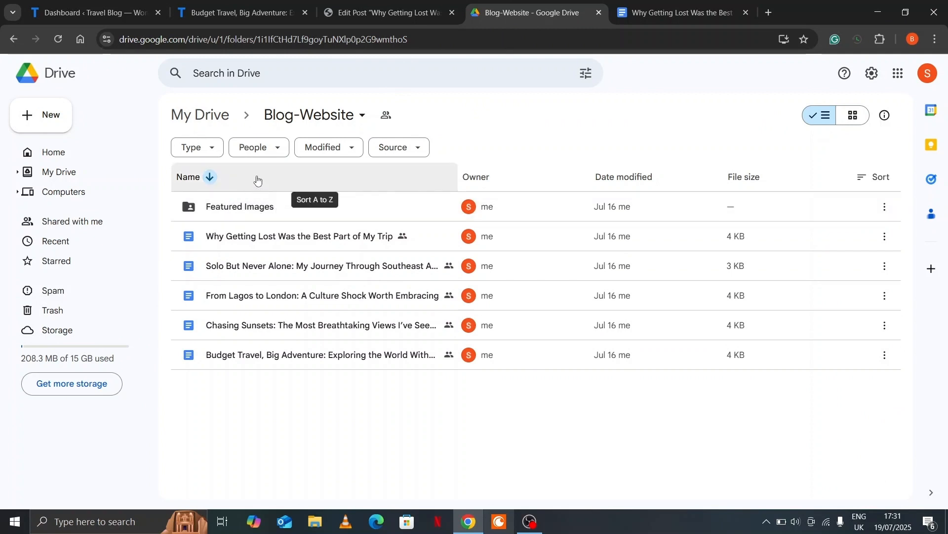
pyautogui.doubleClick(250, 208)
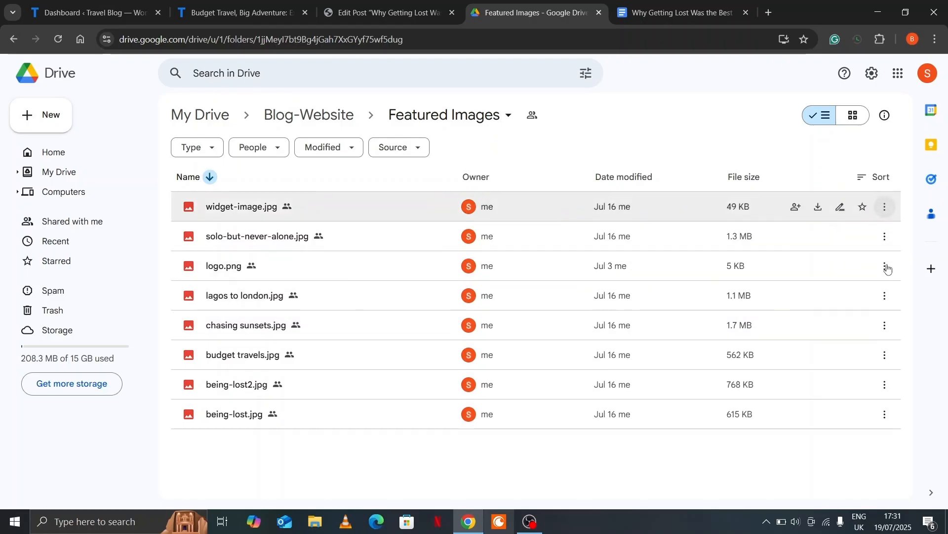
pyautogui.click(888, 212)
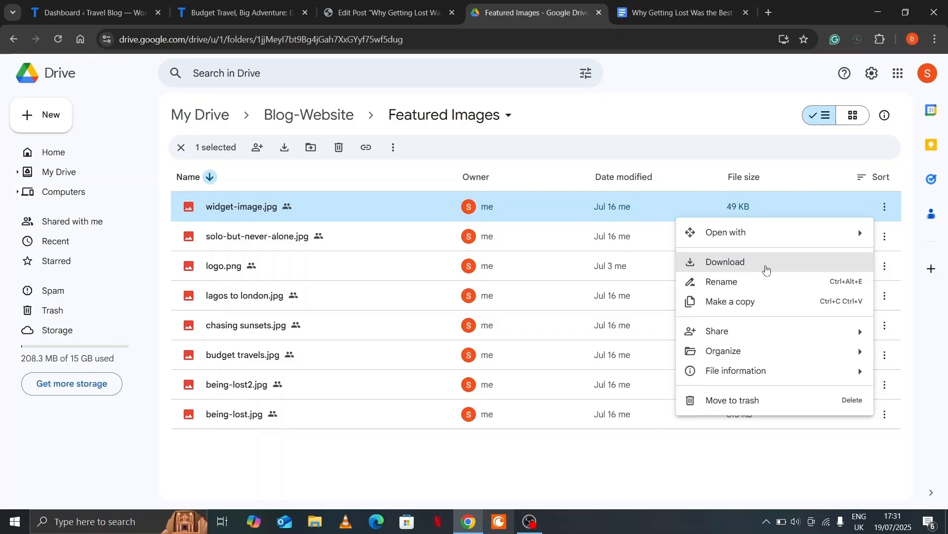
# Cancel a featured image upload, leaving the image unchanged, then open View Post in a new tab
pyautogui.click(419, 14)
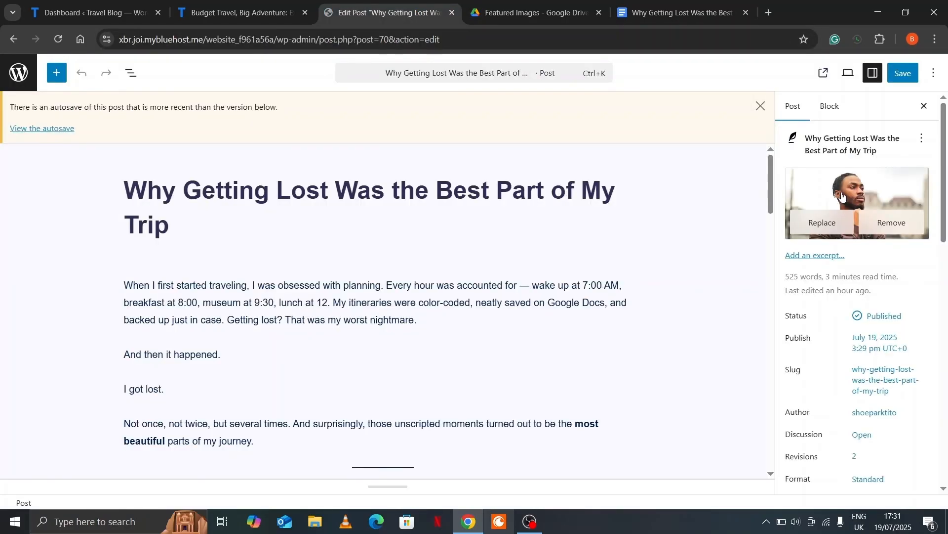
pyautogui.click(842, 193)
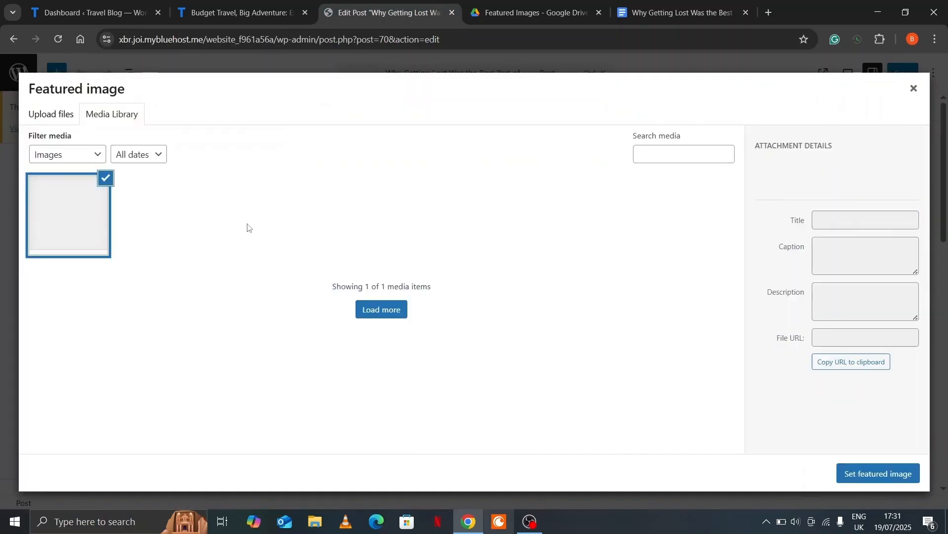
pyautogui.click(48, 121)
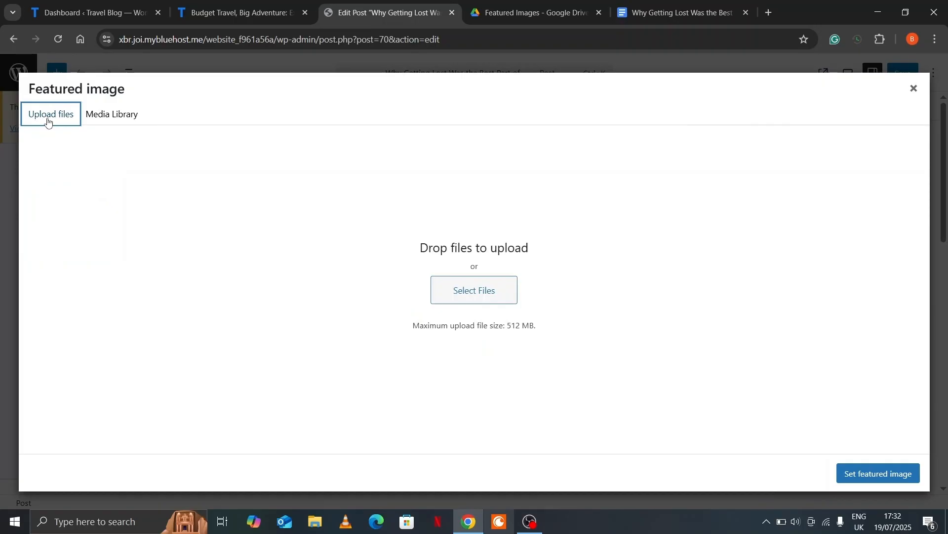
pyautogui.click(465, 290)
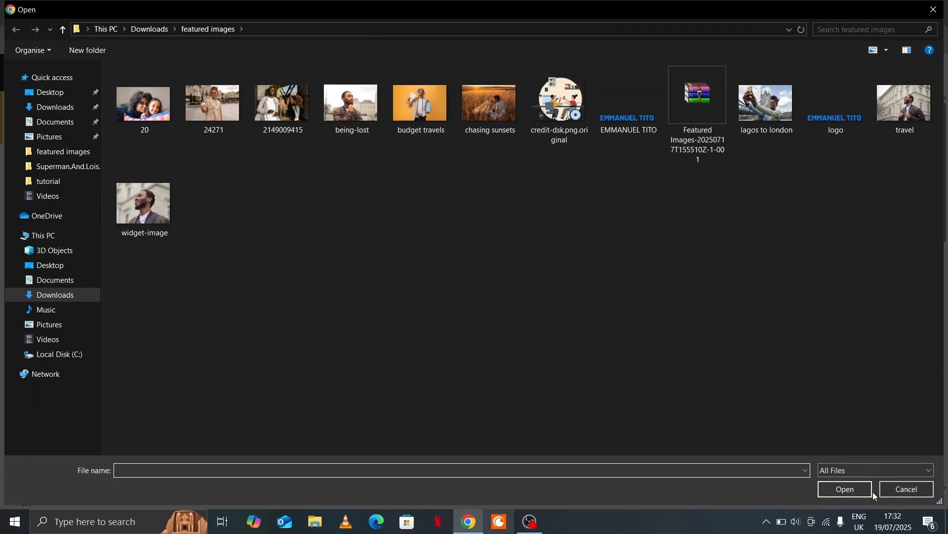
pyautogui.click(900, 491)
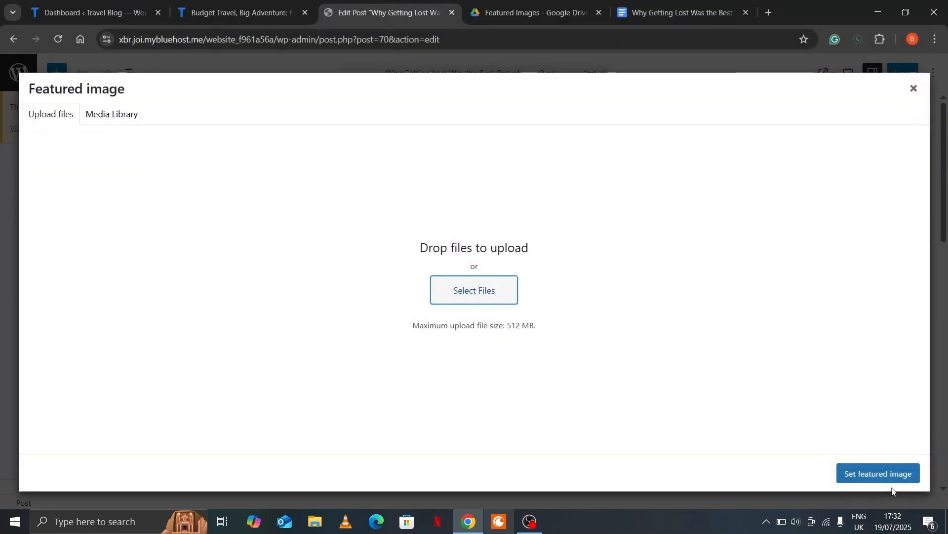
pyautogui.click(890, 480)
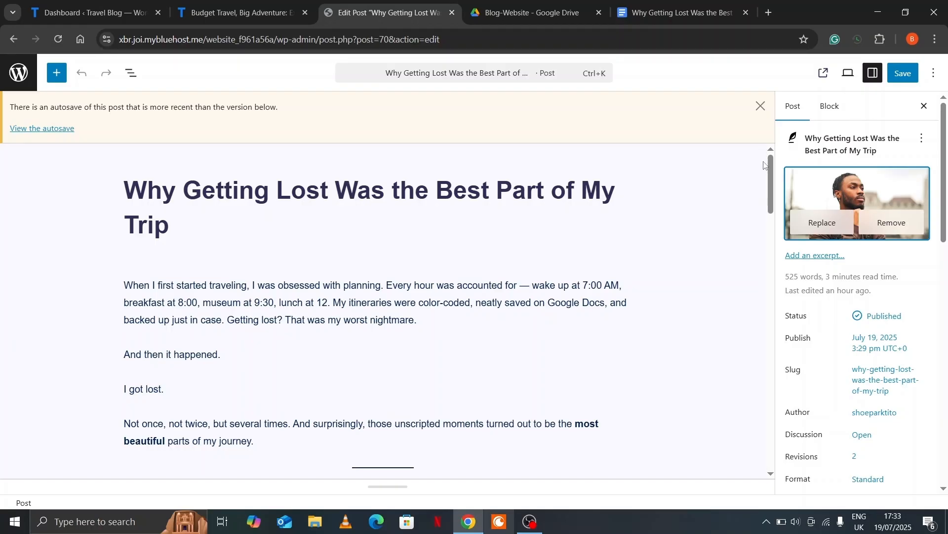
pyautogui.click(823, 75)
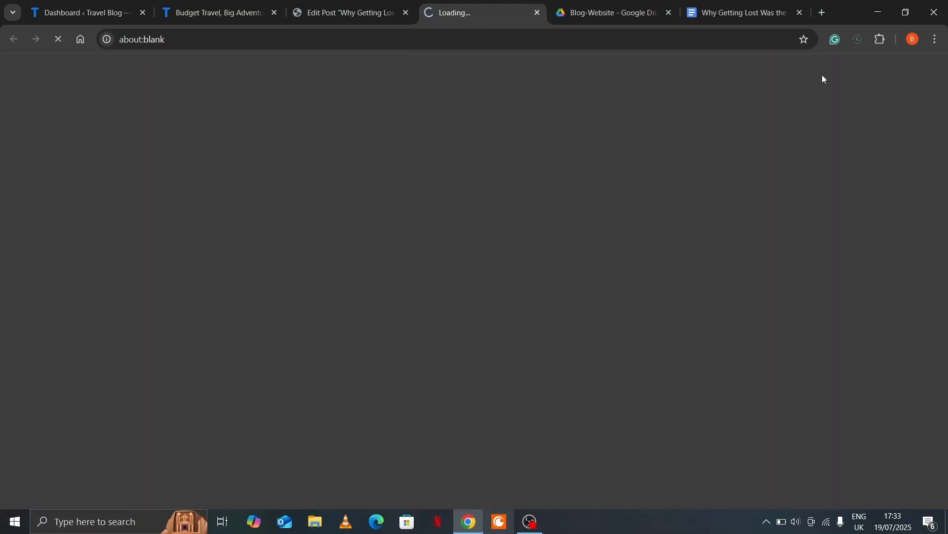
# Scroll through the live post down to the comments and back up
pyautogui.scroll(-2, 643, 209)
pyautogui.scroll(-2, 644, 210)
pyautogui.scroll(5, 615, 222)
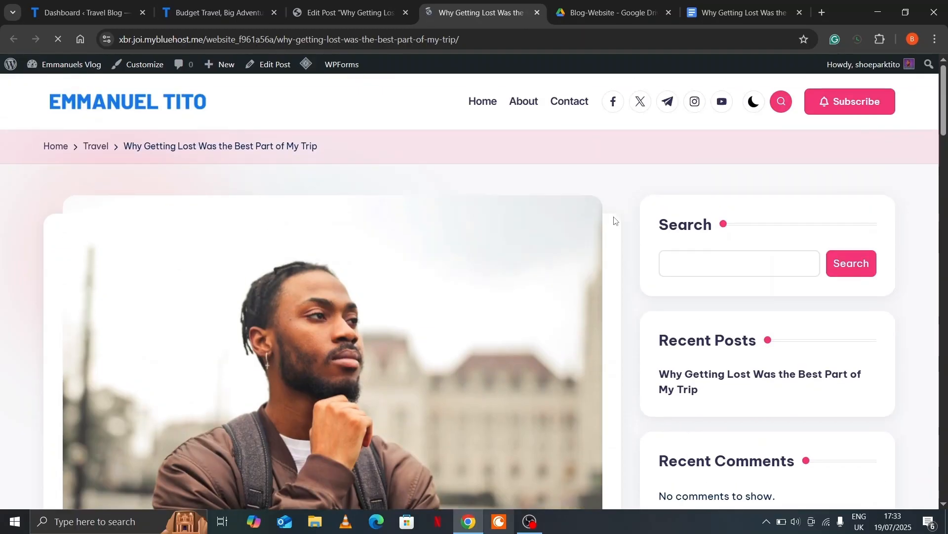
pyautogui.scroll(-2, 468, 257)
pyautogui.scroll(-4, 465, 254)
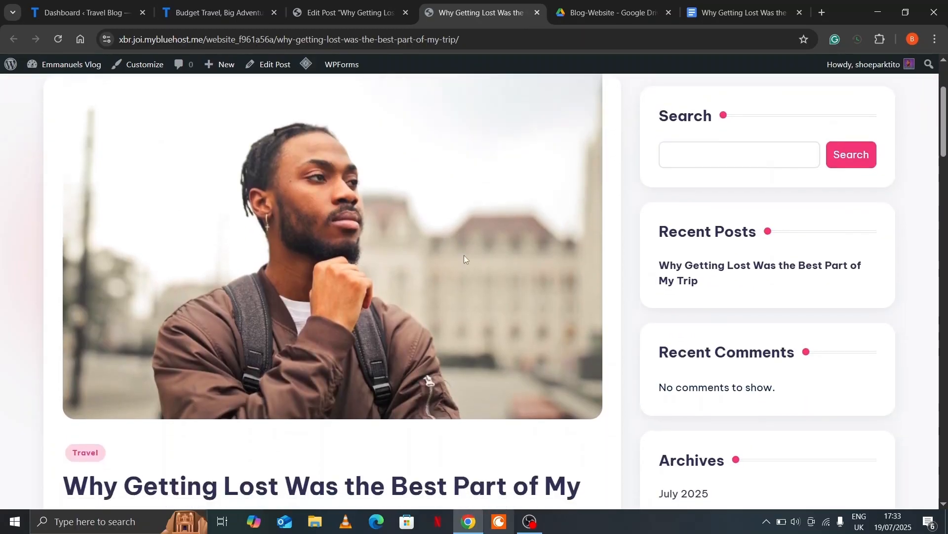
pyautogui.scroll(-8, 464, 255)
pyautogui.scroll(-8, 465, 255)
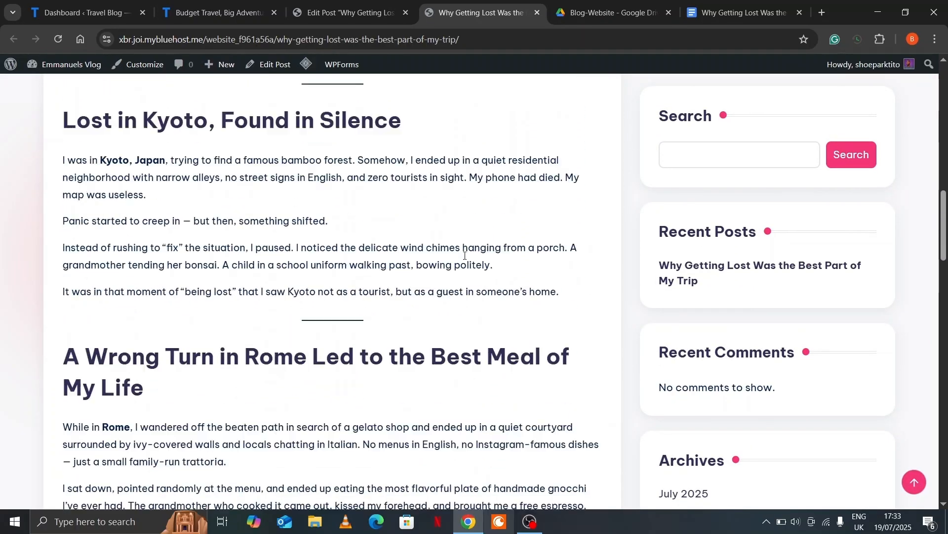
pyautogui.scroll(-15, 464, 257)
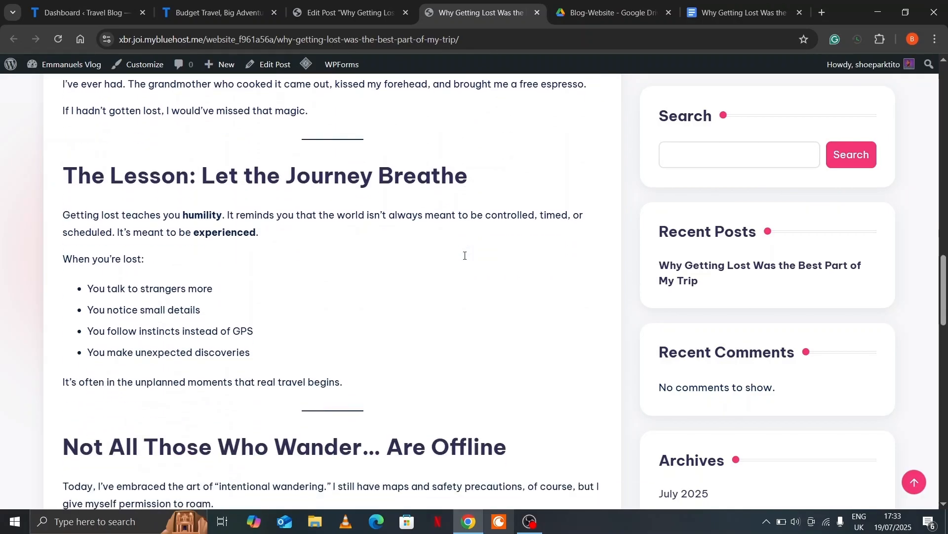
pyautogui.scroll(-1, 464, 262)
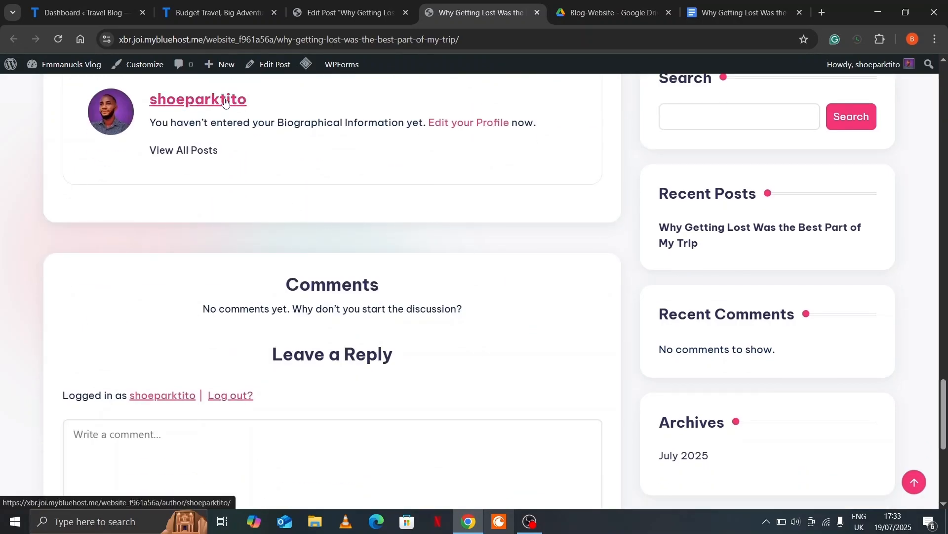
pyautogui.scroll(15, 361, 148)
pyautogui.scroll(15, 360, 150)
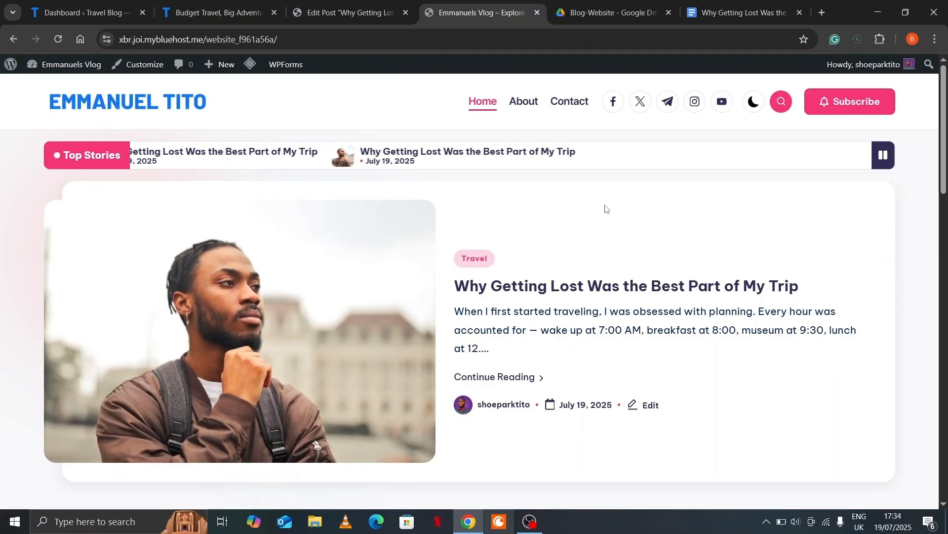
# Scroll the homepage, then move through the Google Drive tab back to the Edit Post tab
pyautogui.scroll(-7, 606, 209)
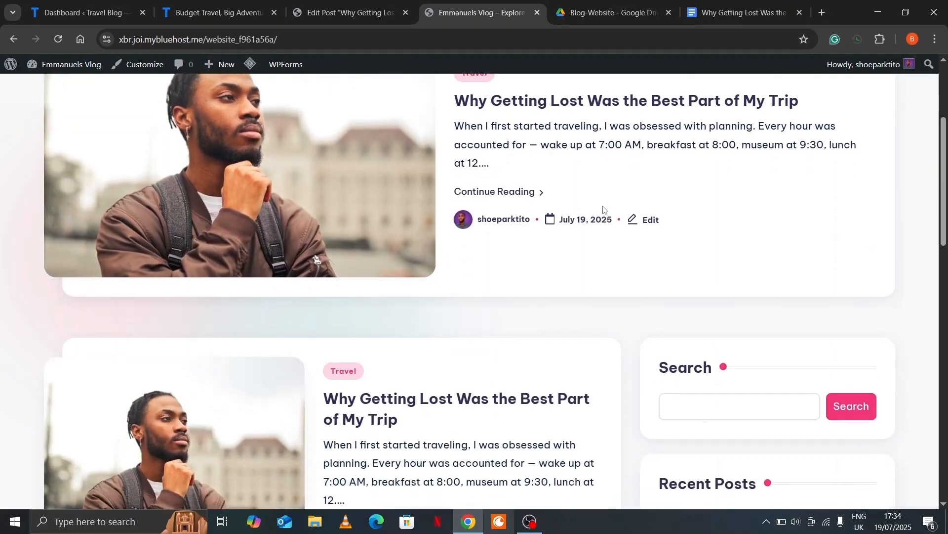
pyautogui.scroll(-2, 604, 210)
pyautogui.scroll(-1, 604, 209)
pyautogui.scroll(1, 603, 210)
pyautogui.hotkey('ctrl', 'Tab')
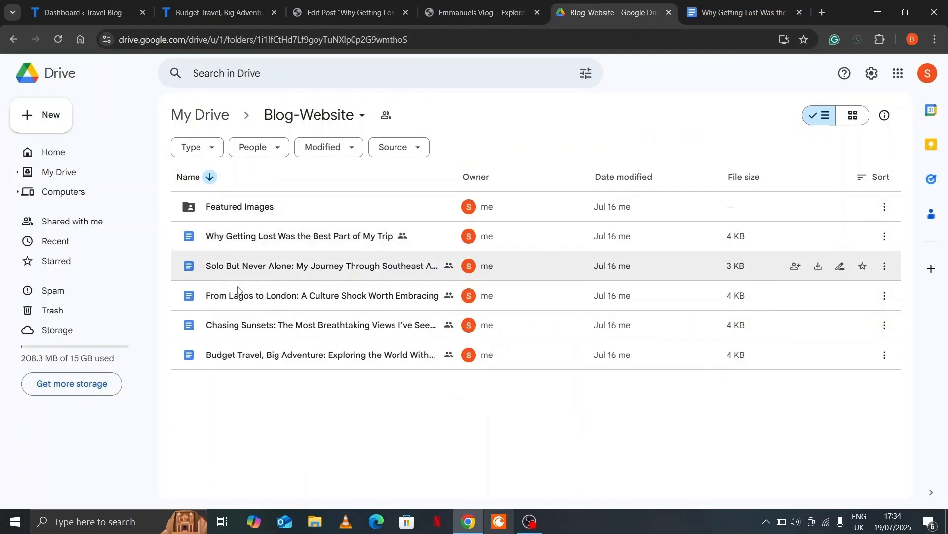
pyautogui.click(450, 7)
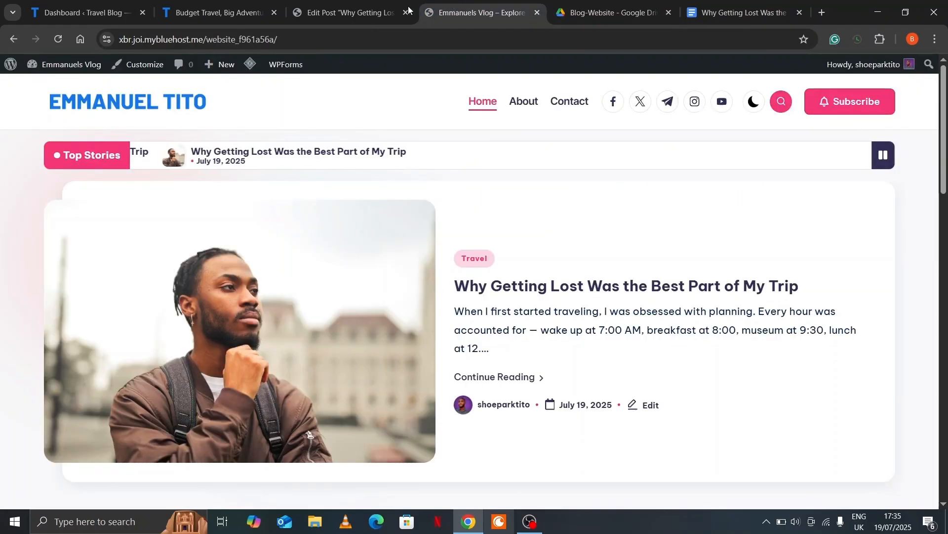
pyautogui.click(348, 12)
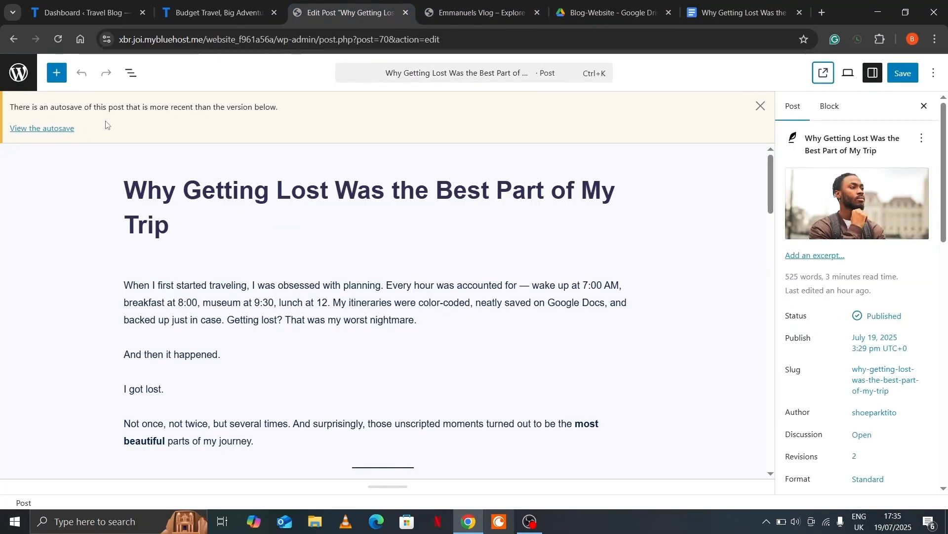
# Go from the editor to All Posts, listing the five published posts
pyautogui.click(21, 75)
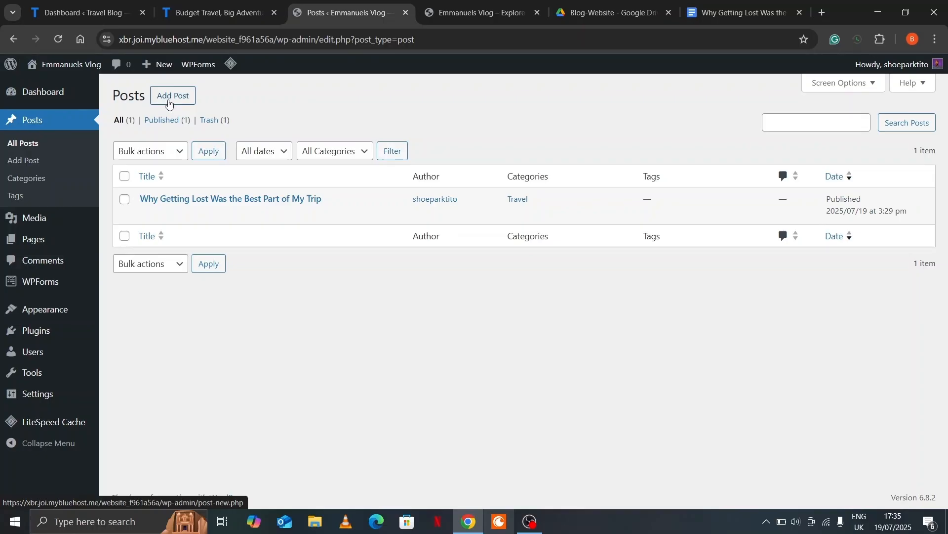
pyautogui.click(169, 99)
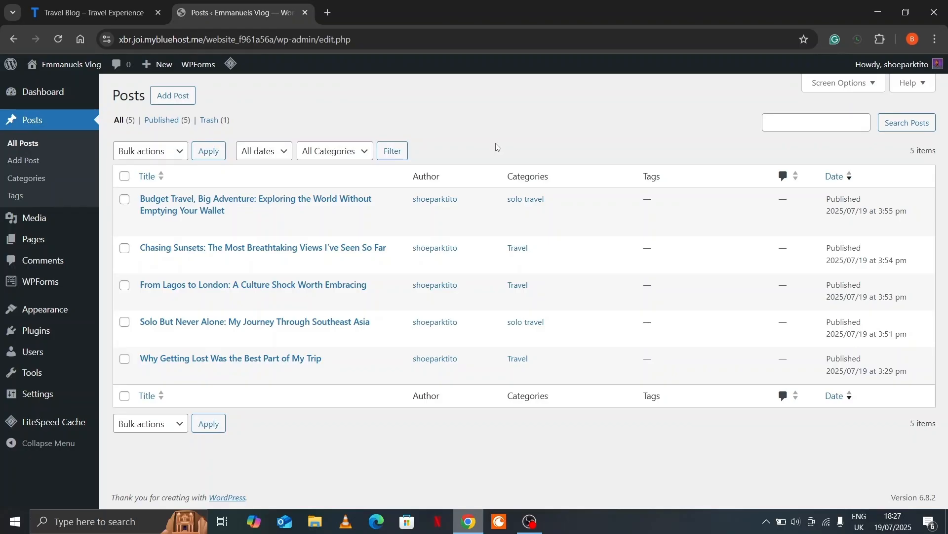
# Open the live Emmanuels Vlog site in a new tab via Visit Site and switch to it
pyautogui.moveTo(78, 66)
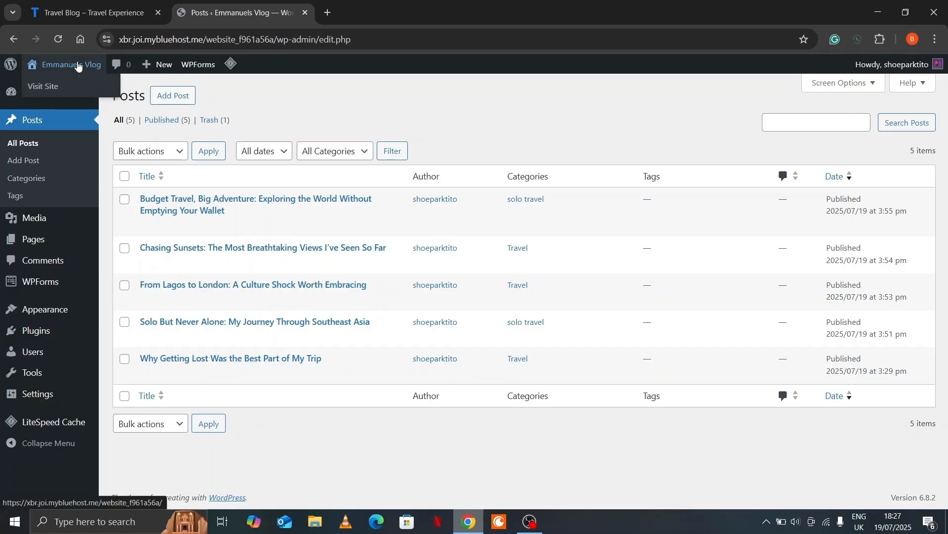
pyautogui.rightClick(47, 87)
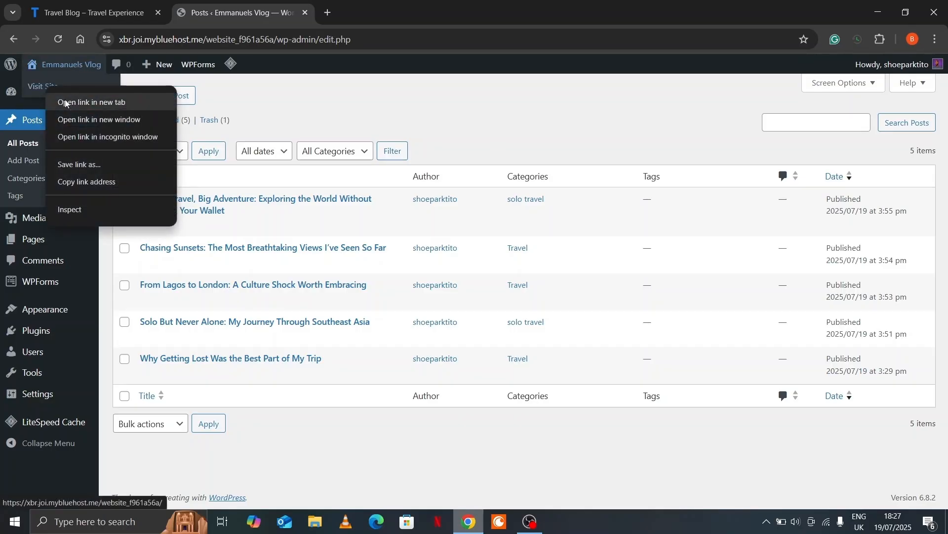
pyautogui.click(64, 99)
pyautogui.click(380, 12)
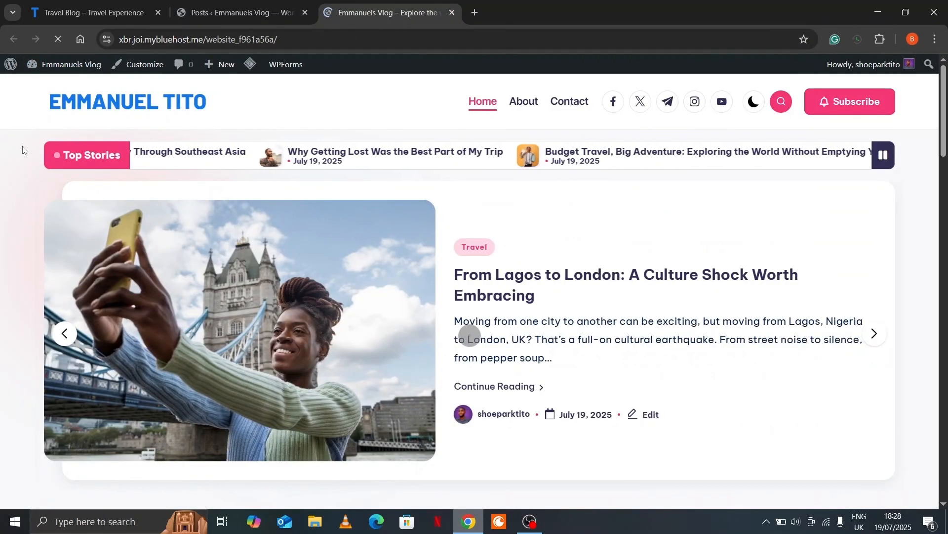
# Scroll the home page to review the posts and sidebar, then advance the featured slider twice
pyautogui.scroll(-12, 23, 149)
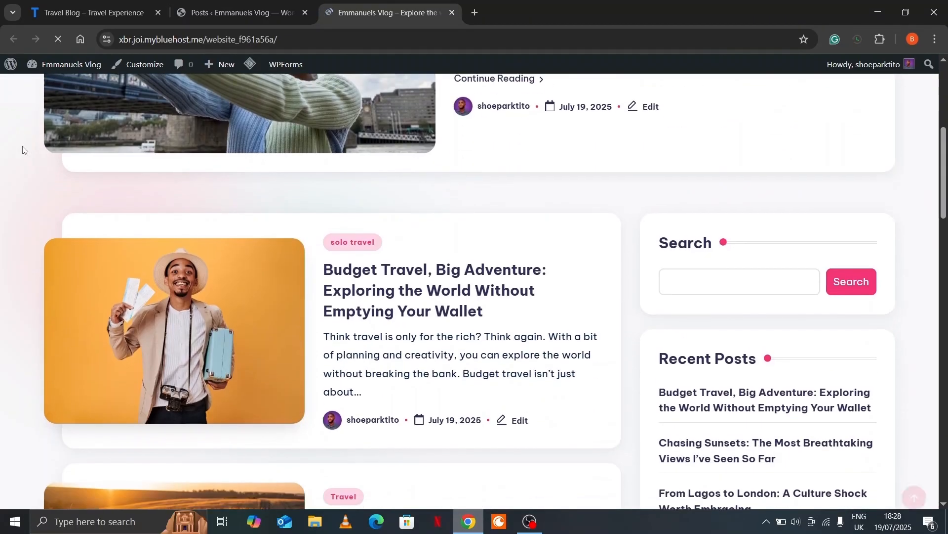
pyautogui.scroll(-10, 22, 150)
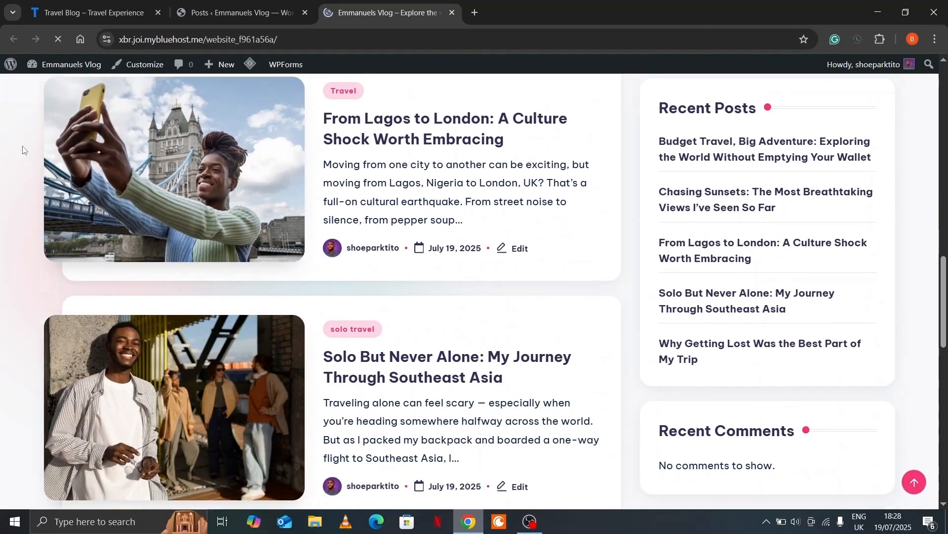
pyautogui.scroll(-2, 22, 150)
pyautogui.scroll(15, 23, 150)
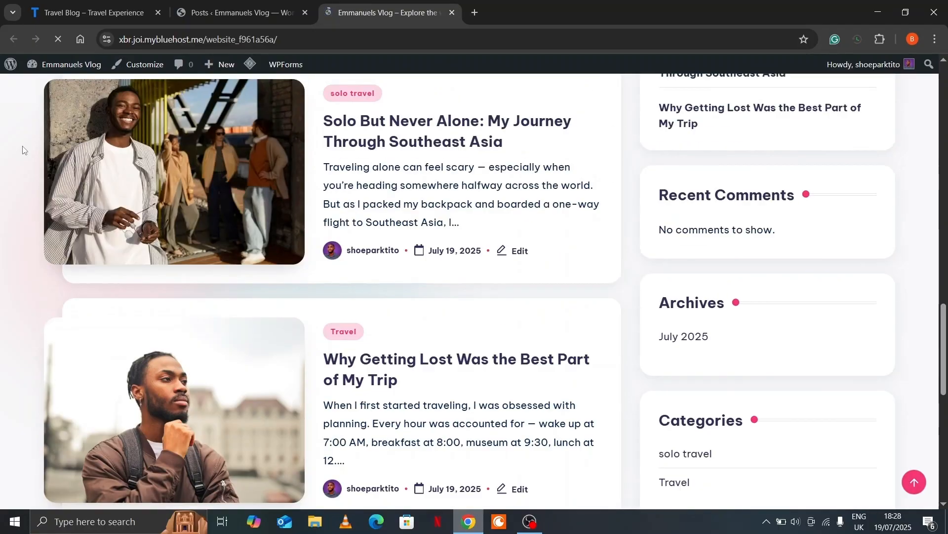
pyautogui.scroll(4, 22, 150)
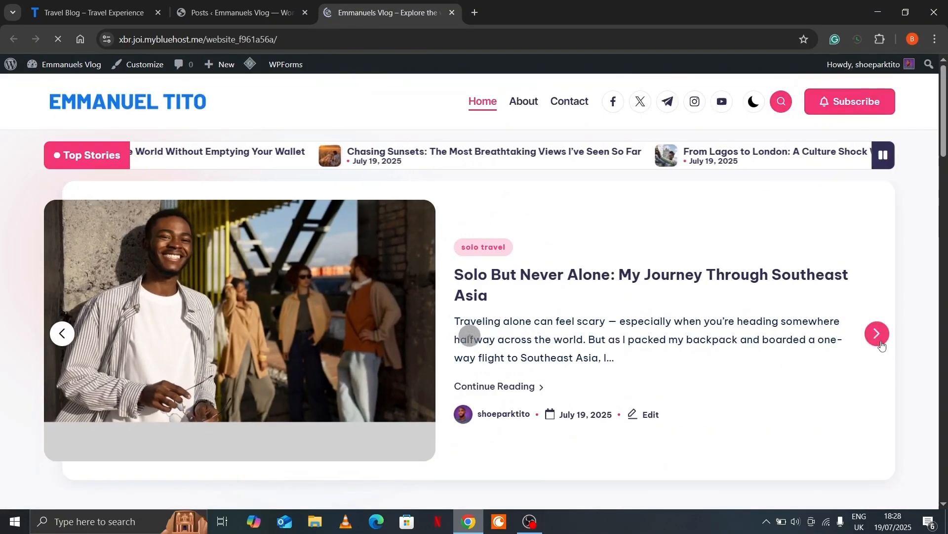
pyautogui.click(882, 343)
pyautogui.click(881, 343)
pyautogui.click(881, 342)
pyautogui.click(877, 334)
pyautogui.click(877, 334)
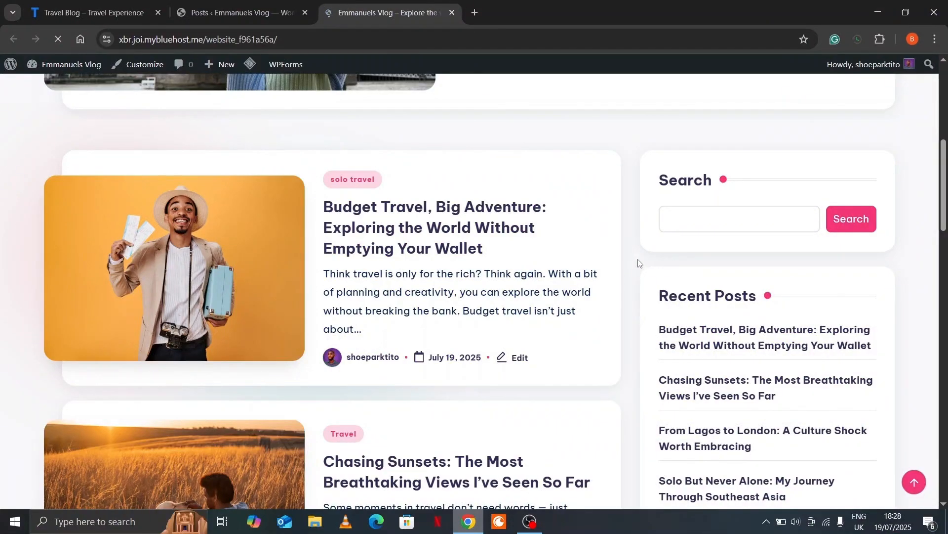
# Review the Travel Blog's author profile card in its sidebar, then return to the Emmanuels Vlog tab
pyautogui.scroll(-1, 639, 264)
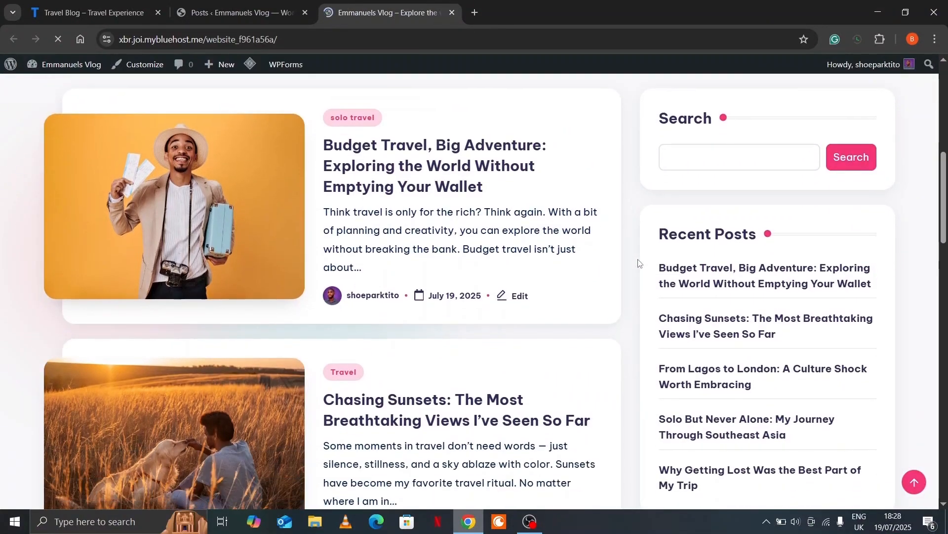
pyautogui.click(233, 2)
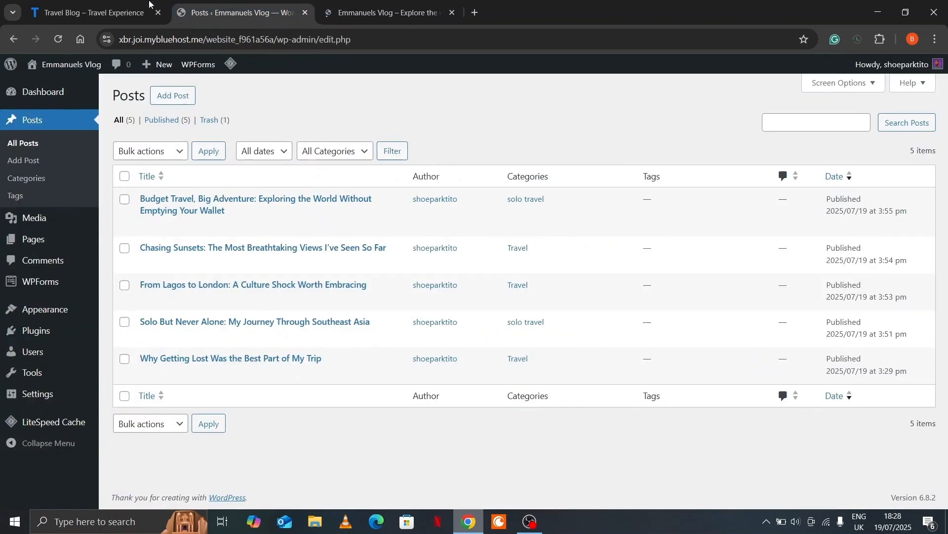
pyautogui.click(128, 5)
pyautogui.scroll(-4, 646, 301)
pyautogui.scroll(-3, 646, 302)
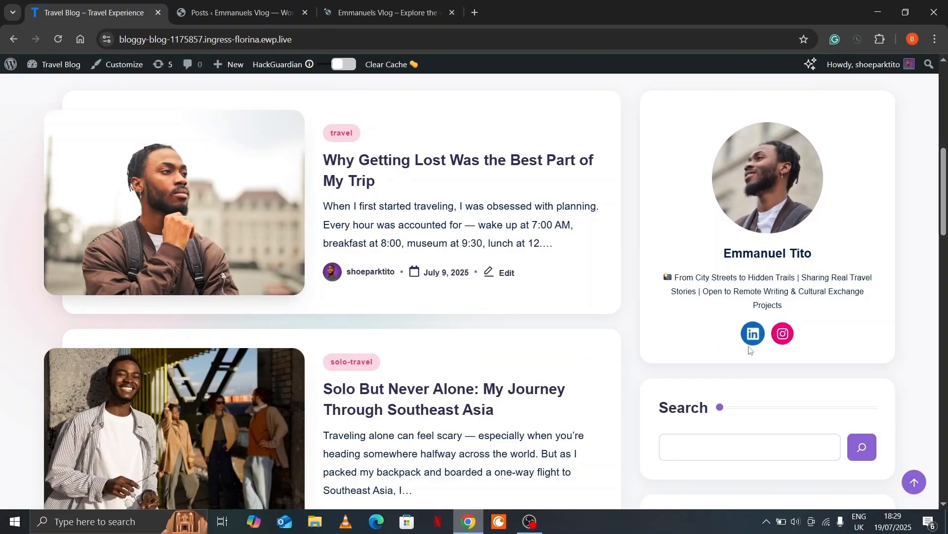
pyautogui.scroll(-9, 673, 339)
pyautogui.scroll(-2, 713, 333)
pyautogui.click(392, 13)
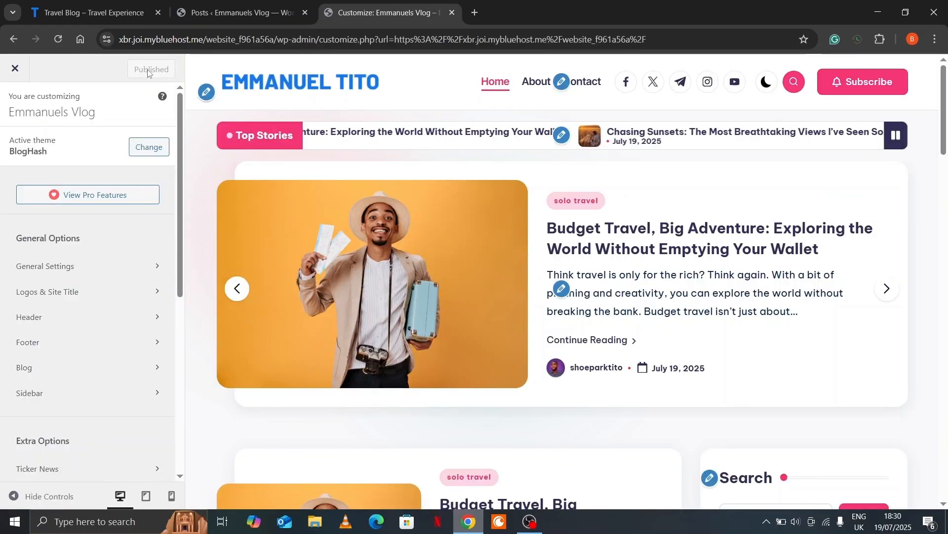
# Scroll the Customizer panel down to the Core section and open Widgets
pyautogui.scroll(-3, 97, 179)
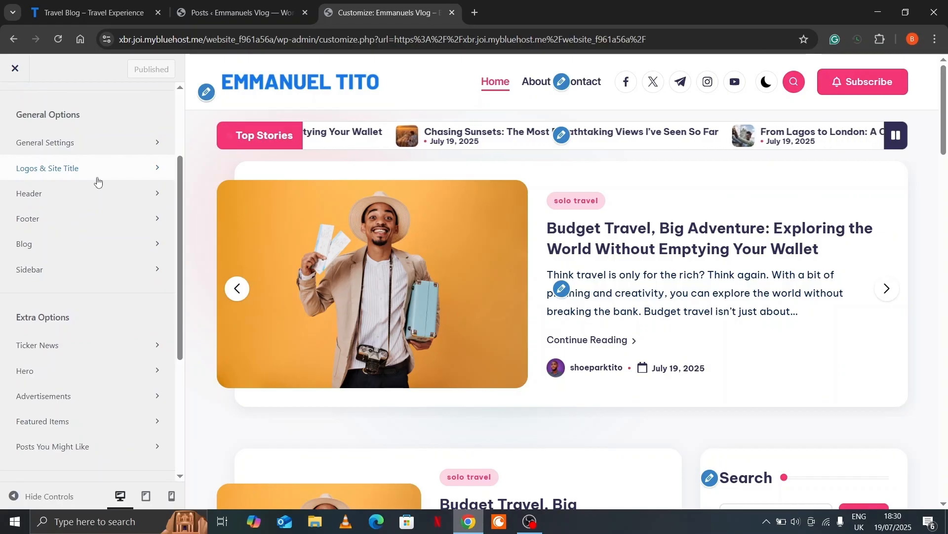
pyautogui.scroll(-5, 97, 181)
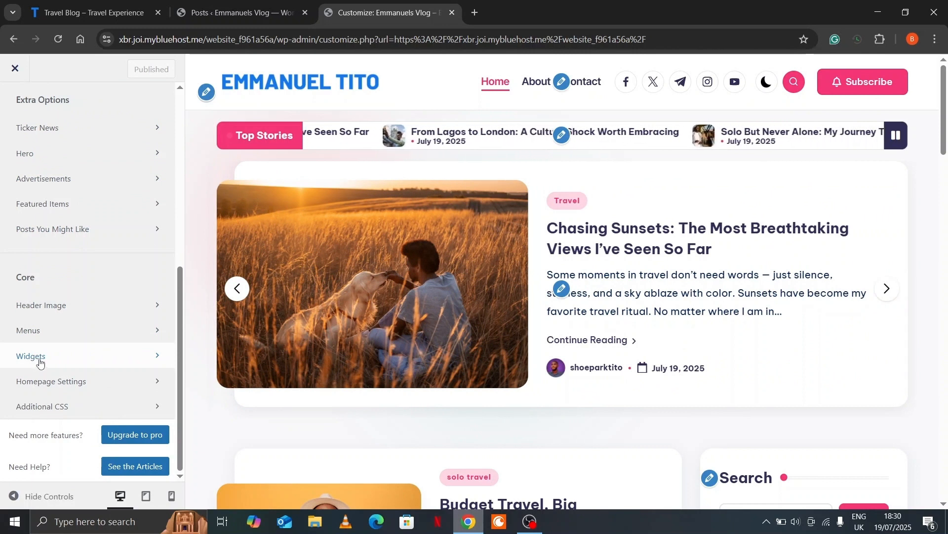
pyautogui.click(40, 362)
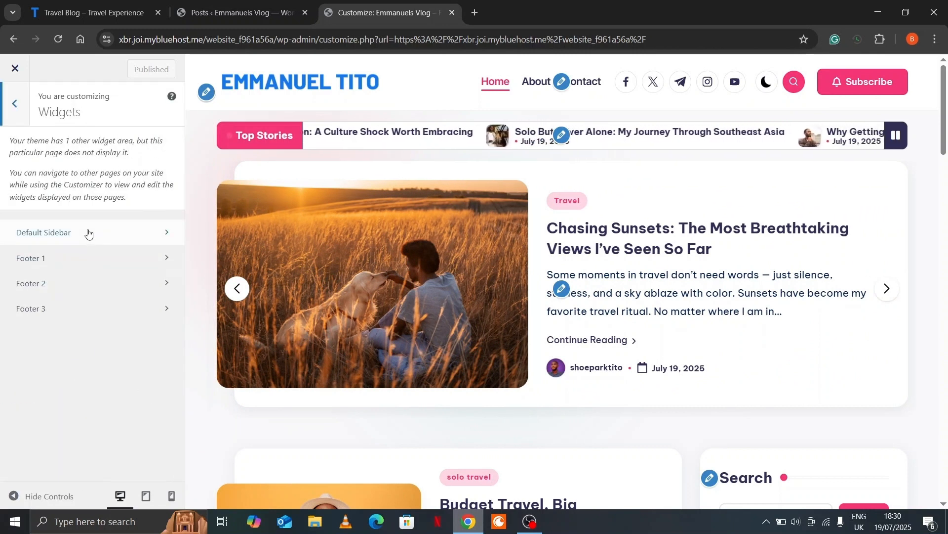
# Open the Default Sidebar, dismiss the welcome tip, and delete its Search block
pyautogui.click(88, 233)
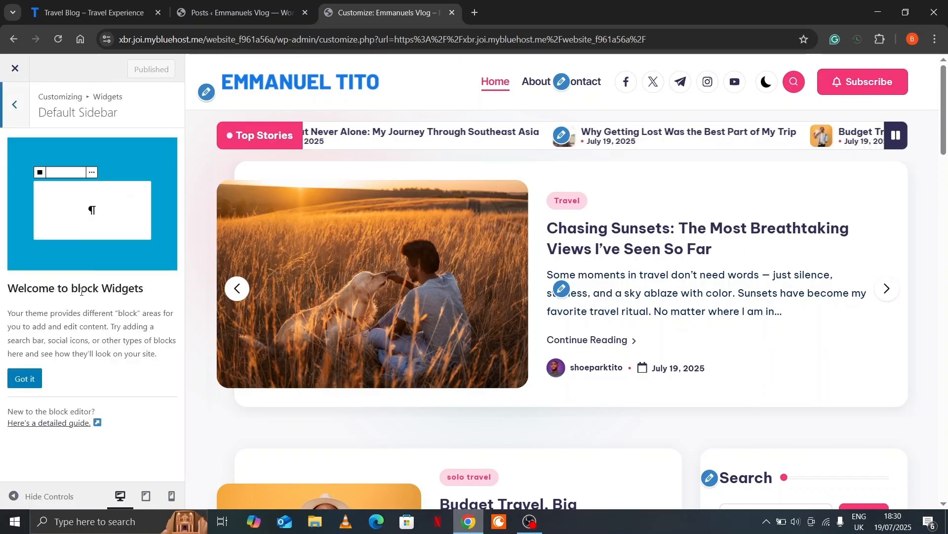
pyautogui.click(24, 379)
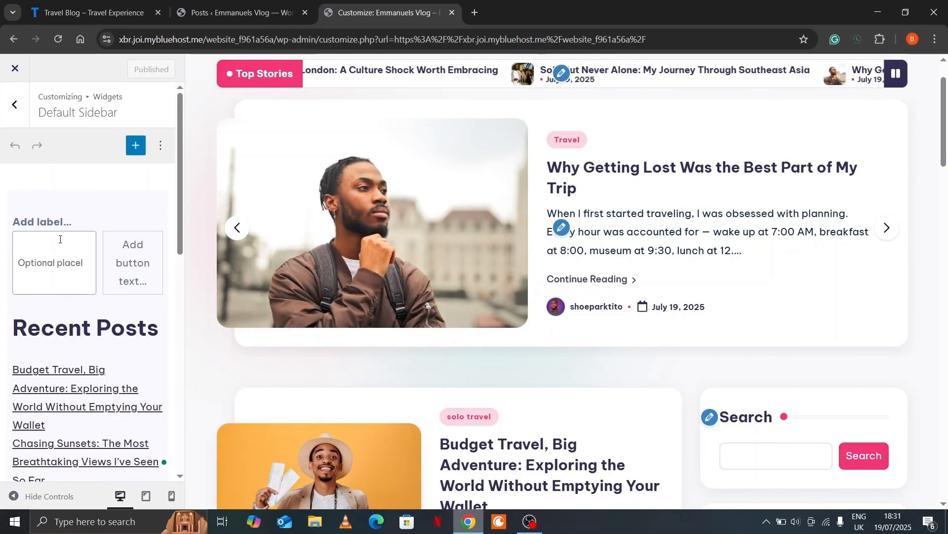
pyautogui.scroll(-10, 64, 235)
pyautogui.scroll(8, 57, 249)
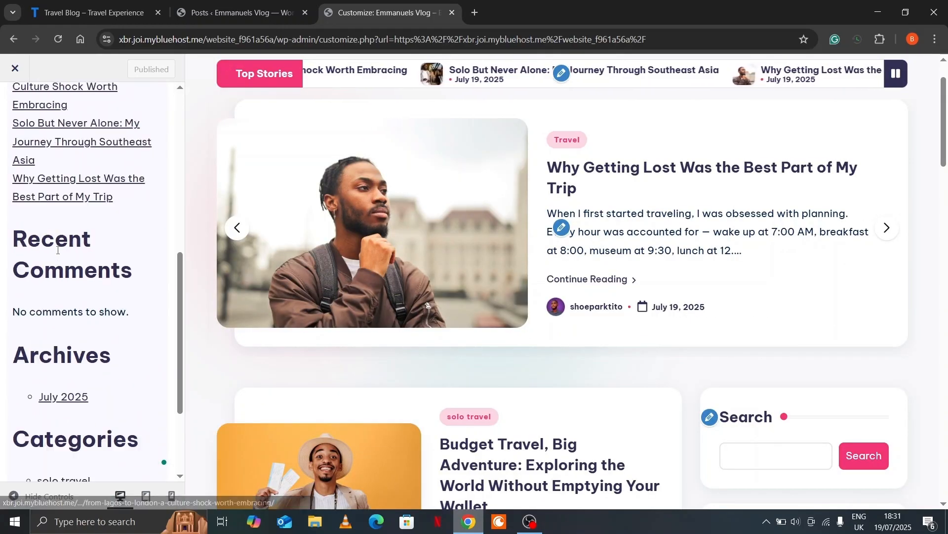
pyautogui.scroll(2, 55, 236)
pyautogui.click(49, 219)
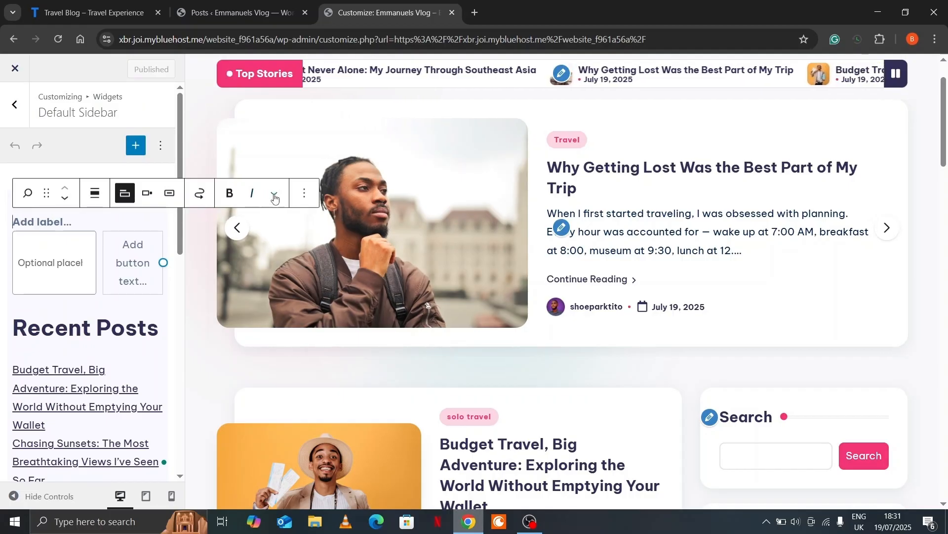
pyautogui.click(304, 199)
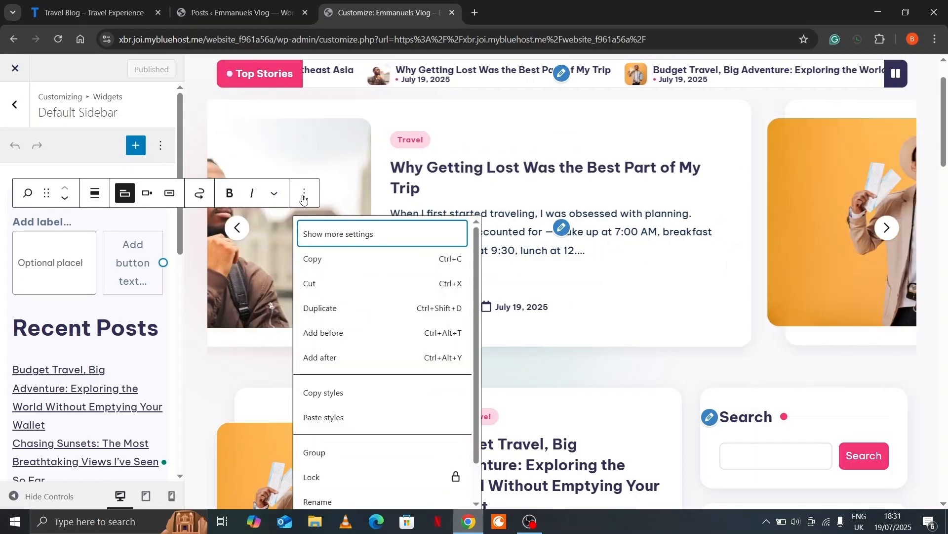
pyautogui.scroll(-2, 316, 361)
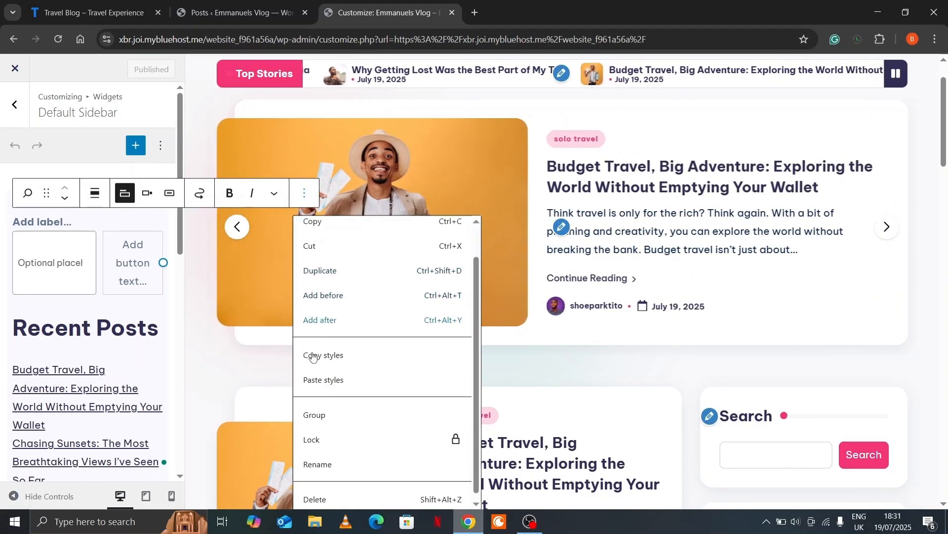
pyautogui.click(333, 494)
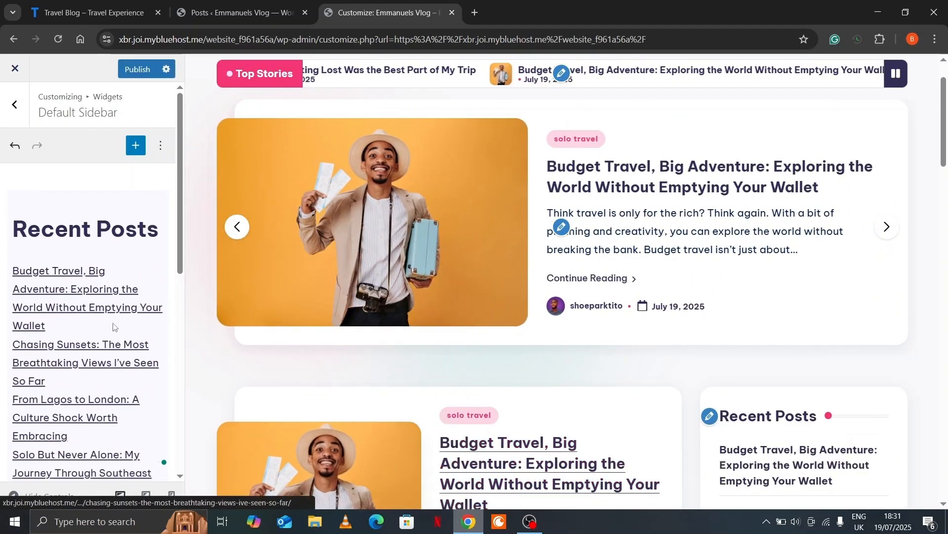
# Delete the Recent Posts heading and list blocks, leaving the sidebar empty
pyautogui.click(54, 221)
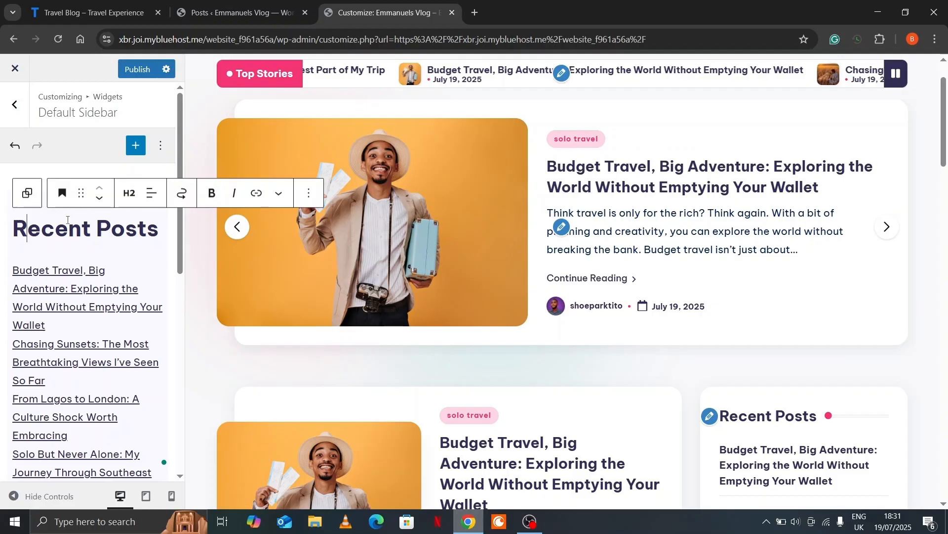
pyautogui.click(310, 191)
pyautogui.scroll(-2, 316, 434)
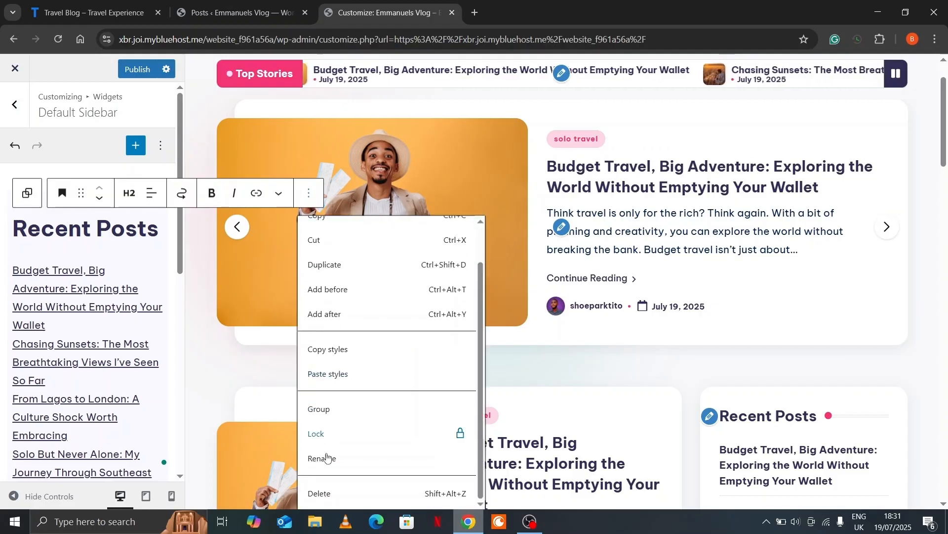
pyautogui.click(319, 493)
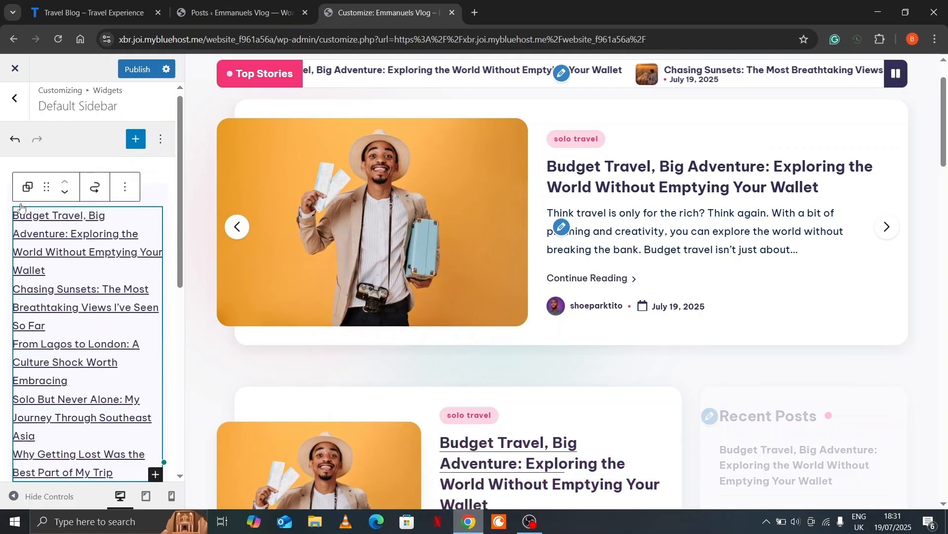
pyautogui.click(125, 187)
pyautogui.scroll(-2, 243, 412)
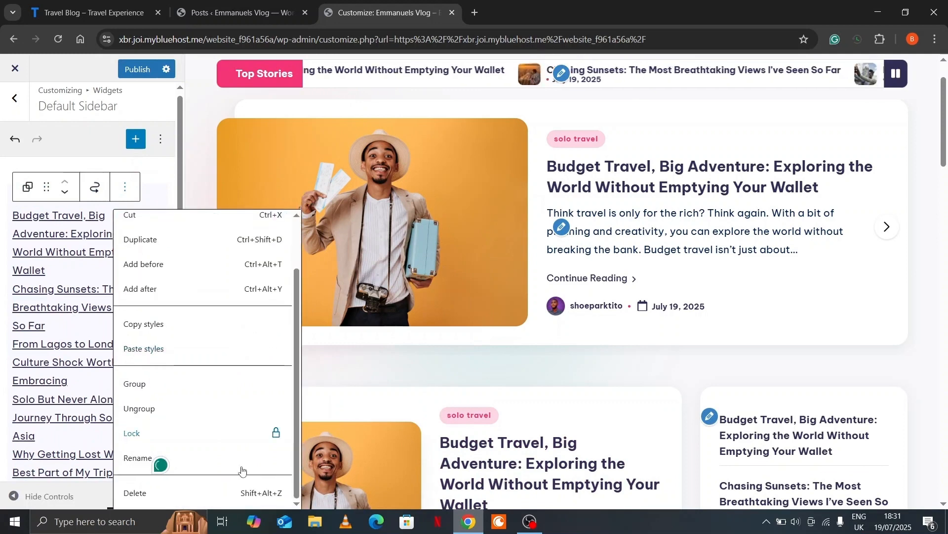
pyautogui.click(221, 490)
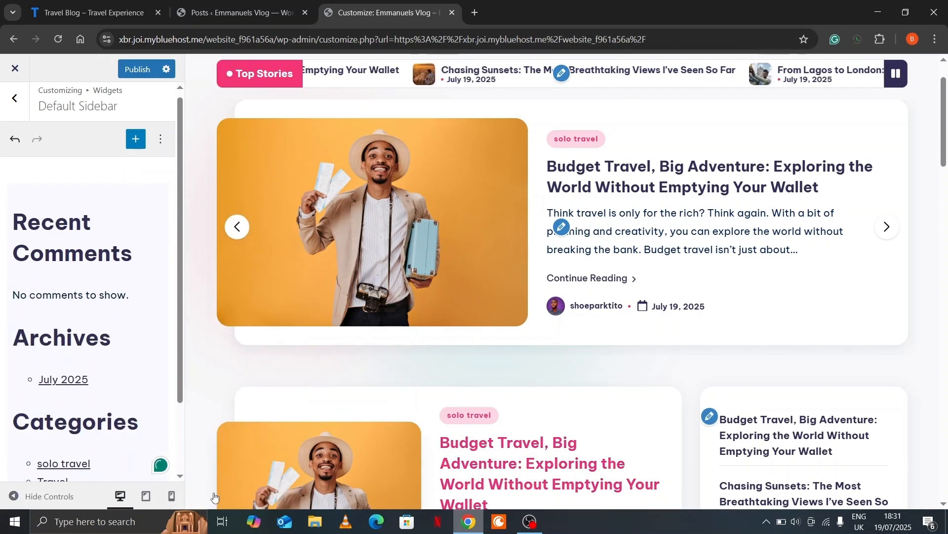
pyautogui.hotkey('ctrl', '1')
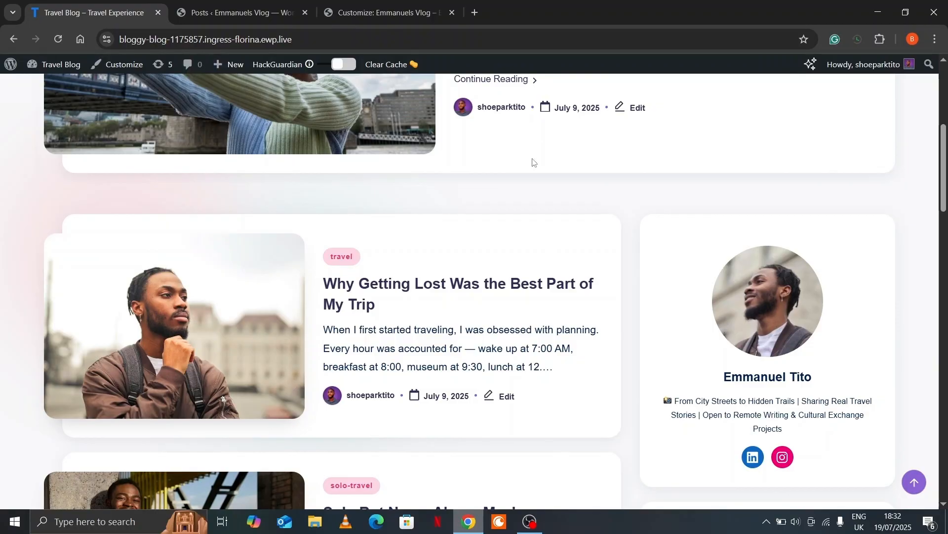
pyautogui.hotkey('ctrl', '3')
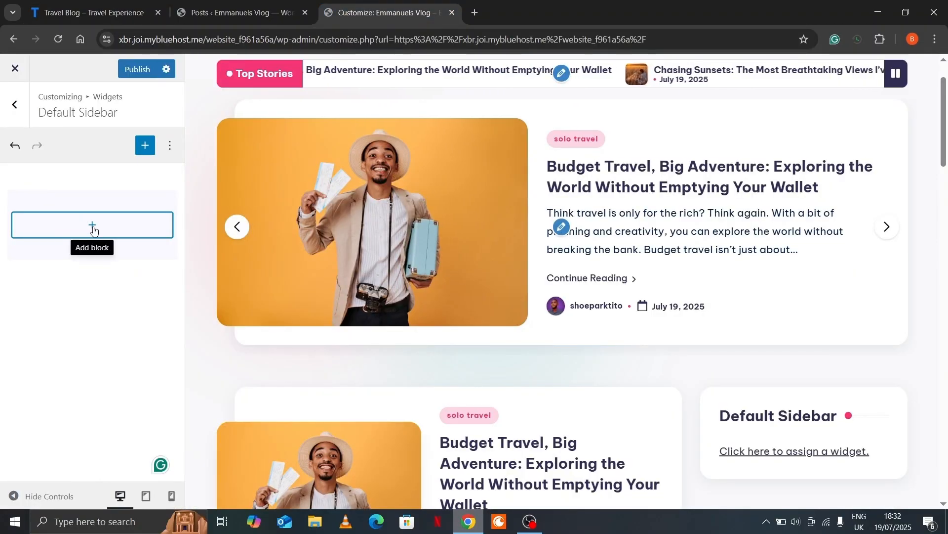
# Insert a plain Group block into the Default Sidebar and open its inner block inserter
pyautogui.click(94, 230)
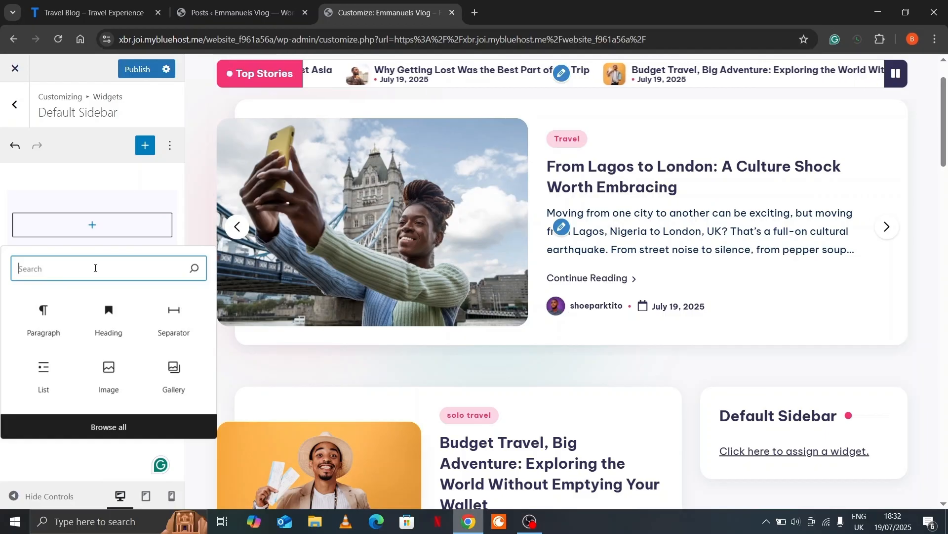
pyautogui.write('gr')
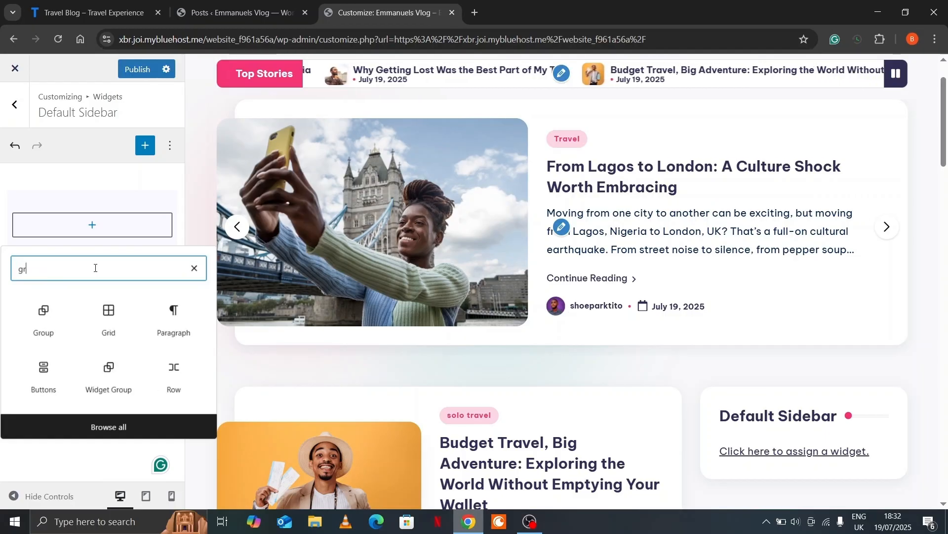
pyautogui.click(56, 322)
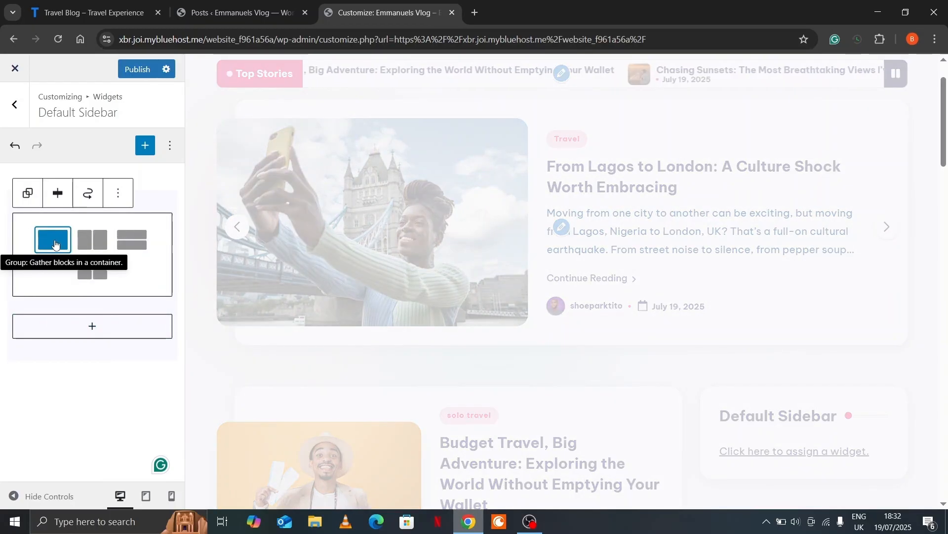
pyautogui.click(55, 245)
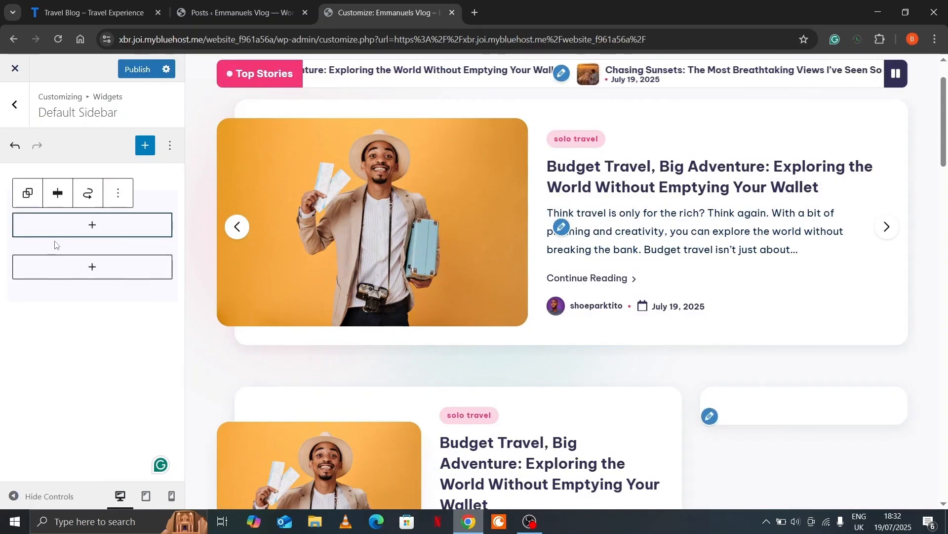
pyautogui.click(95, 226)
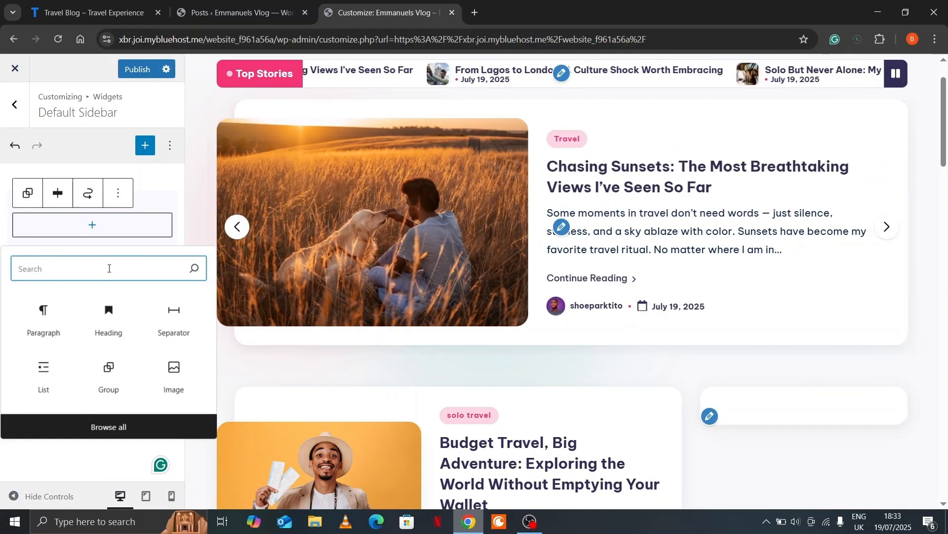
# Add an Image block inside the group using the uploaded widget-image photo
pyautogui.write('im')
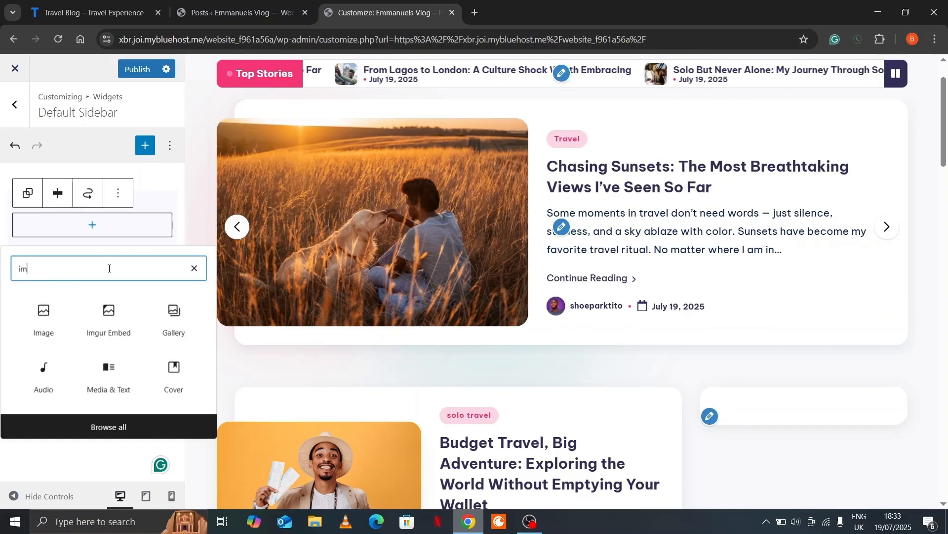
pyautogui.click(44, 315)
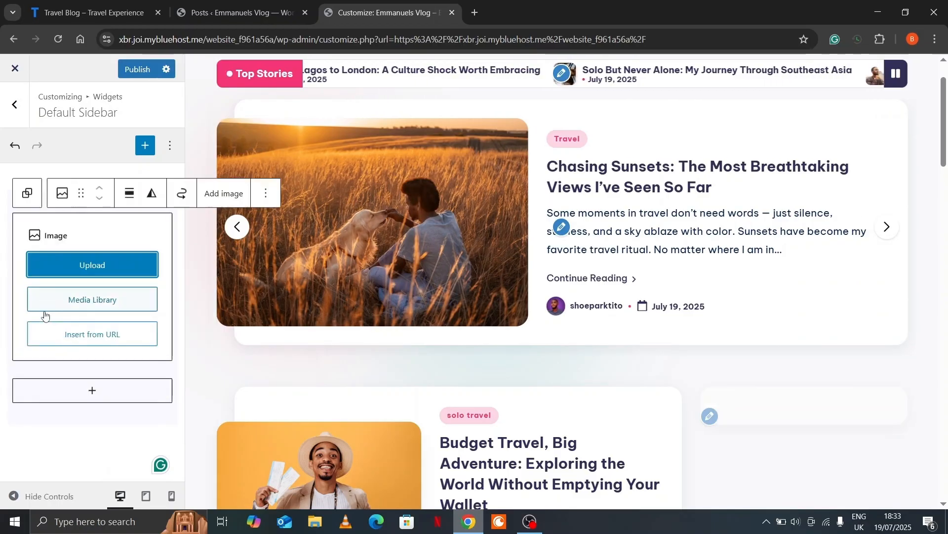
pyautogui.click(105, 270)
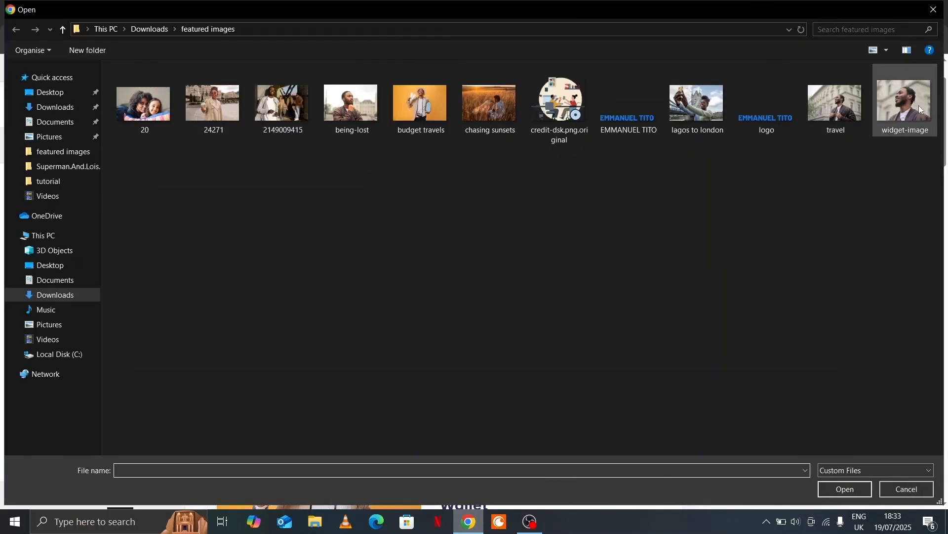
pyautogui.click(918, 103)
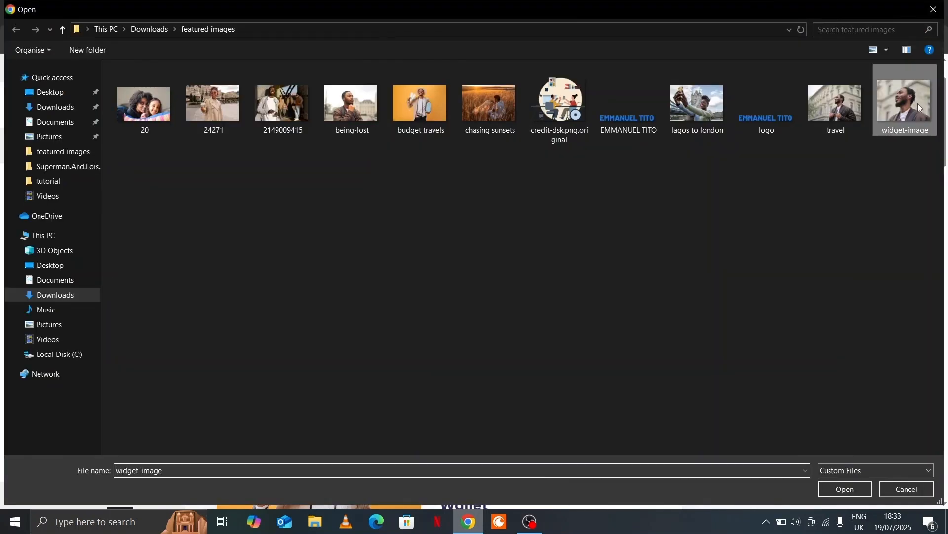
pyautogui.click(845, 489)
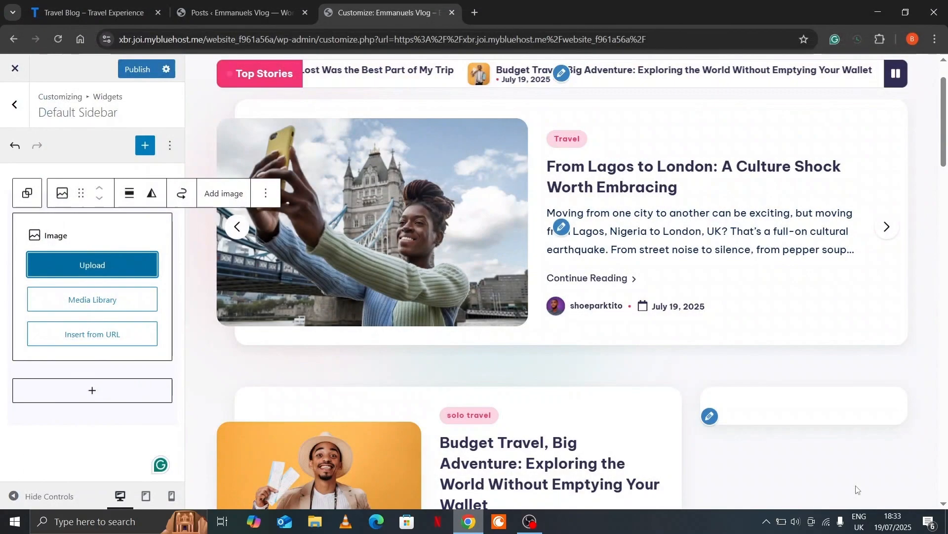
pyautogui.scroll(-4, 702, 410)
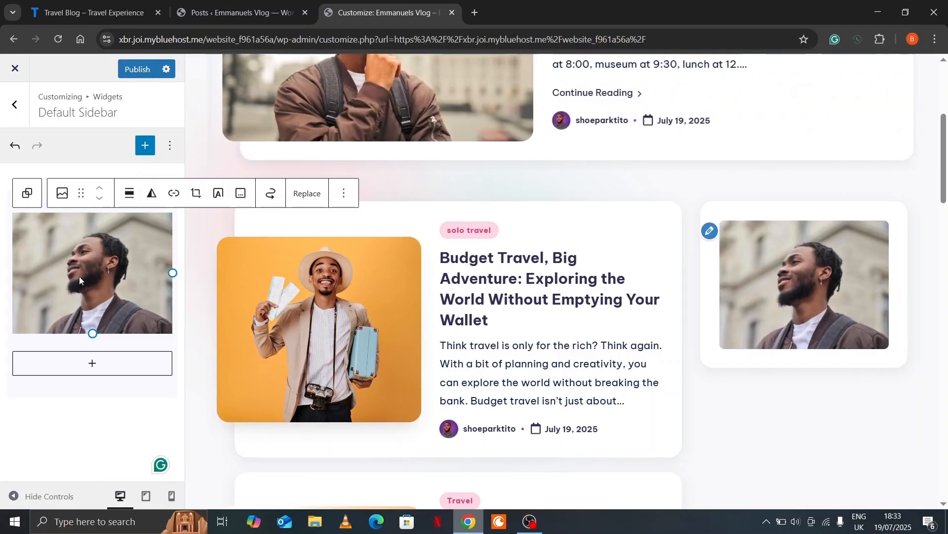
pyautogui.click(29, 193)
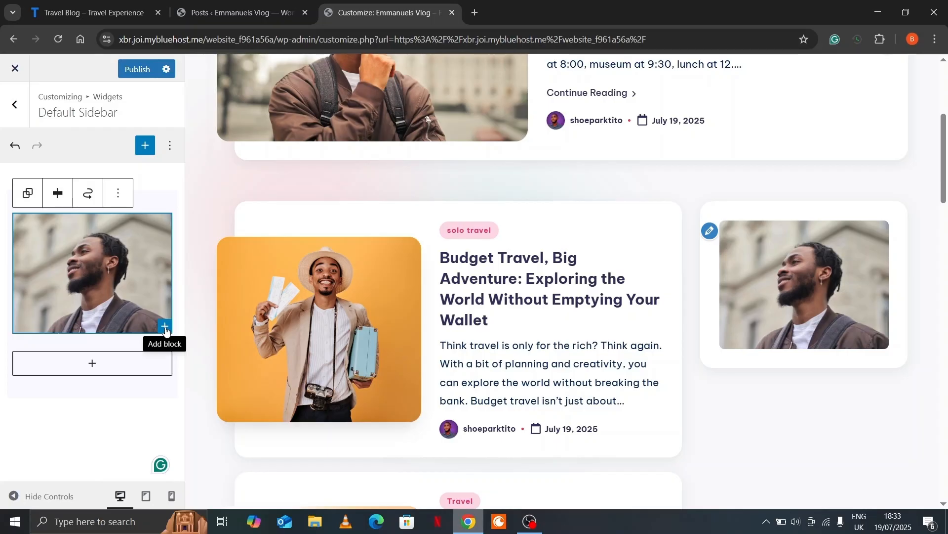
pyautogui.click(166, 328)
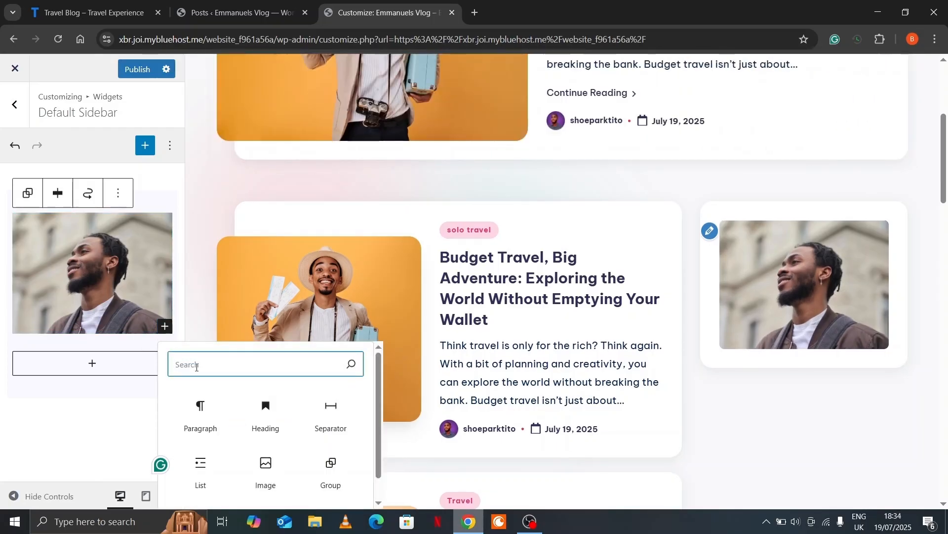
pyautogui.write('hea')
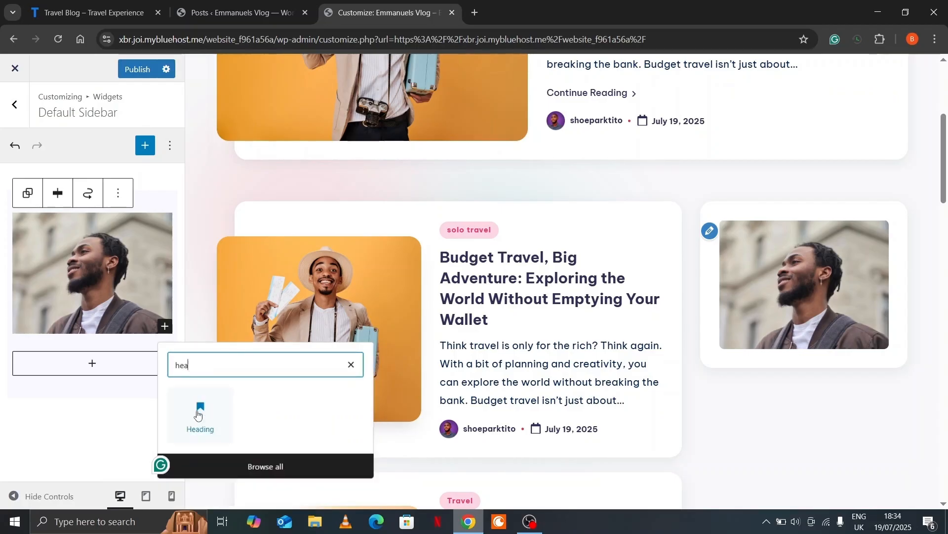
pyautogui.click(200, 414)
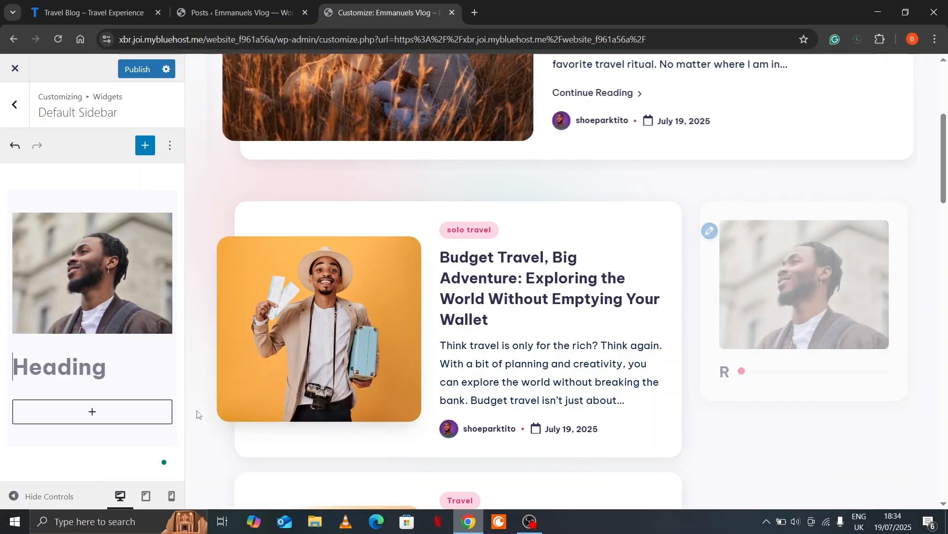
pyautogui.write('Emmanuel Tito')
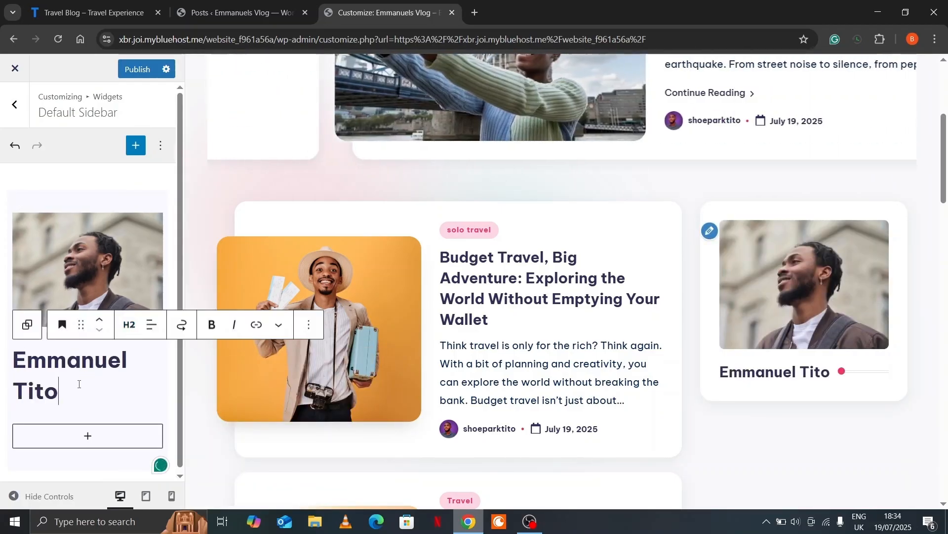
pyautogui.click(132, 327)
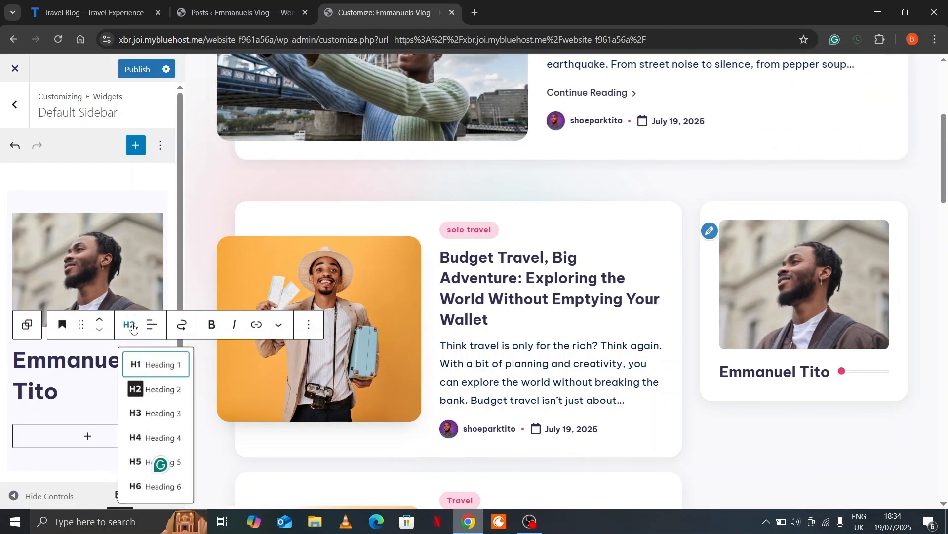
pyautogui.click(165, 419)
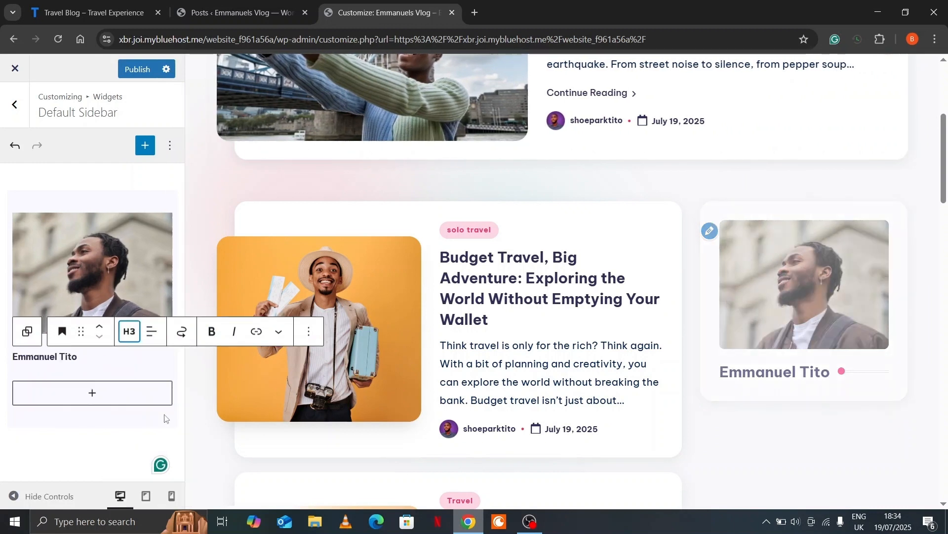
pyautogui.click(151, 333)
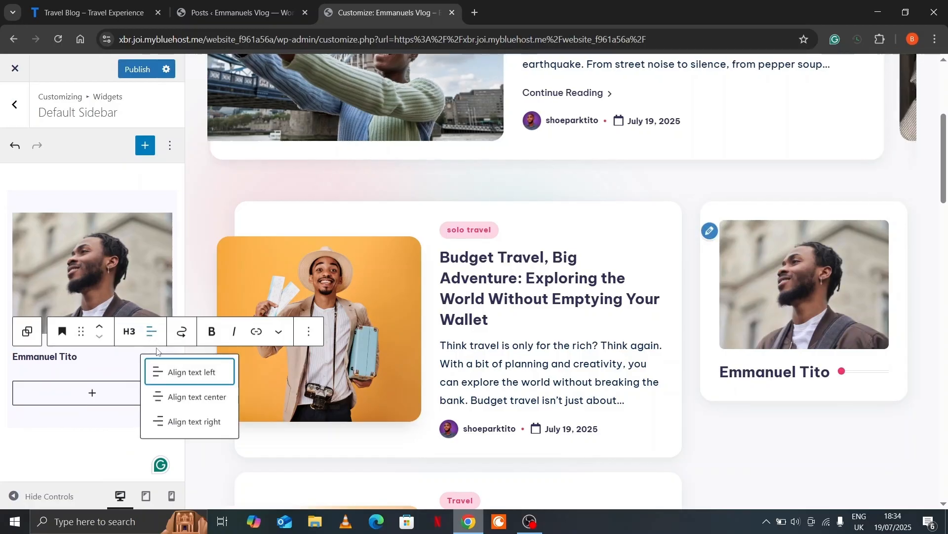
pyautogui.click(183, 398)
pyautogui.click(309, 331)
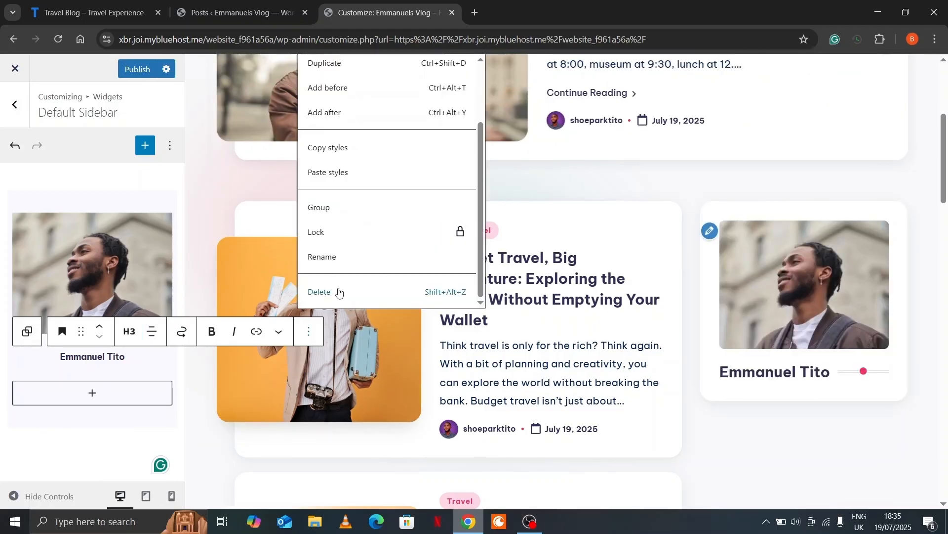
pyautogui.click(336, 293)
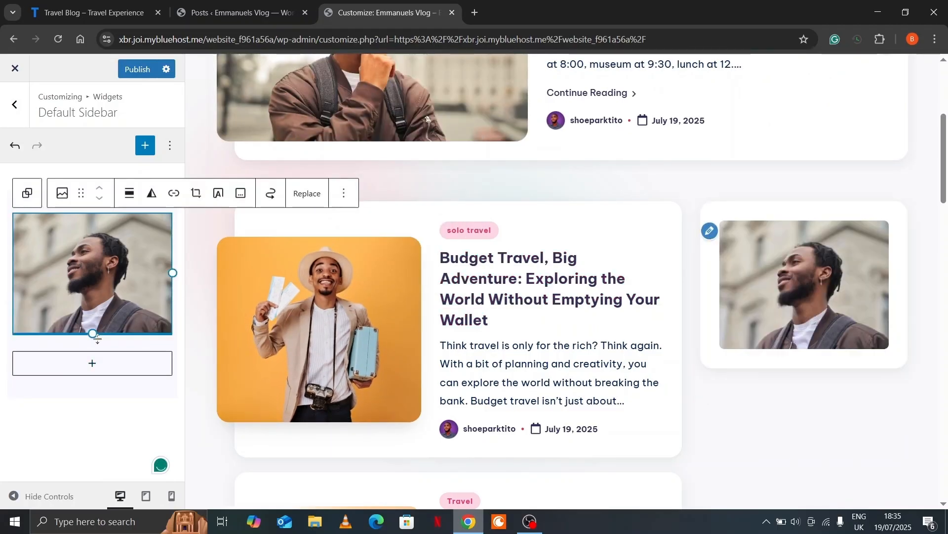
# Add a paragraph with the author's name under the photo, centred and bold
pyautogui.click(24, 196)
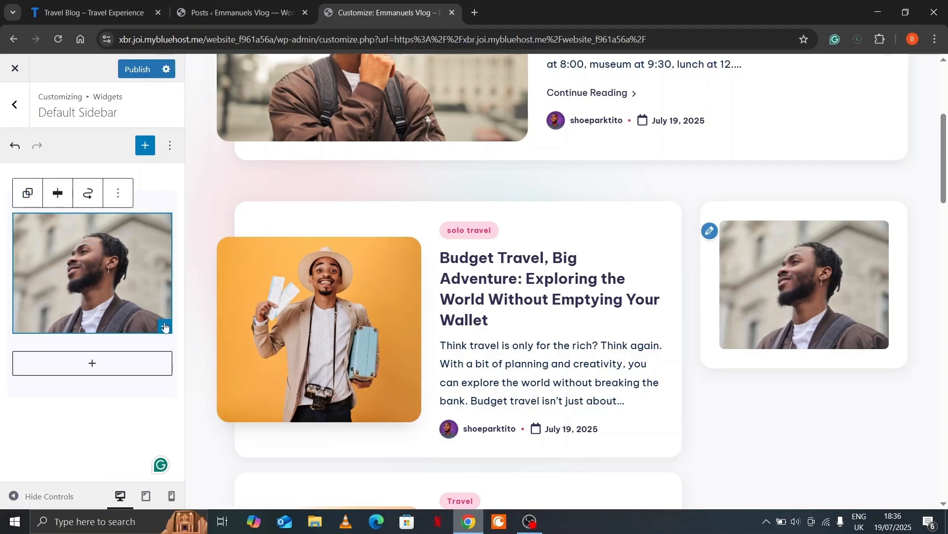
pyautogui.click(164, 327)
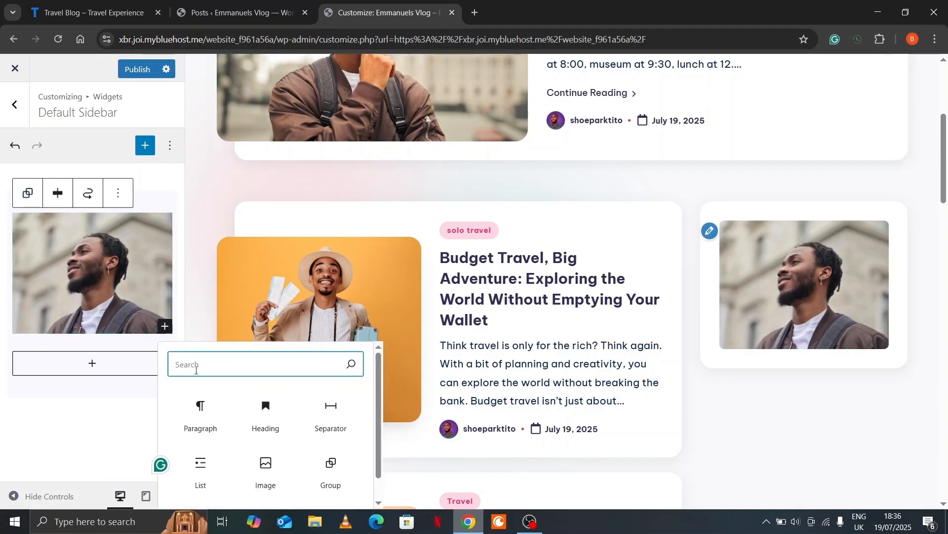
pyautogui.click(203, 408)
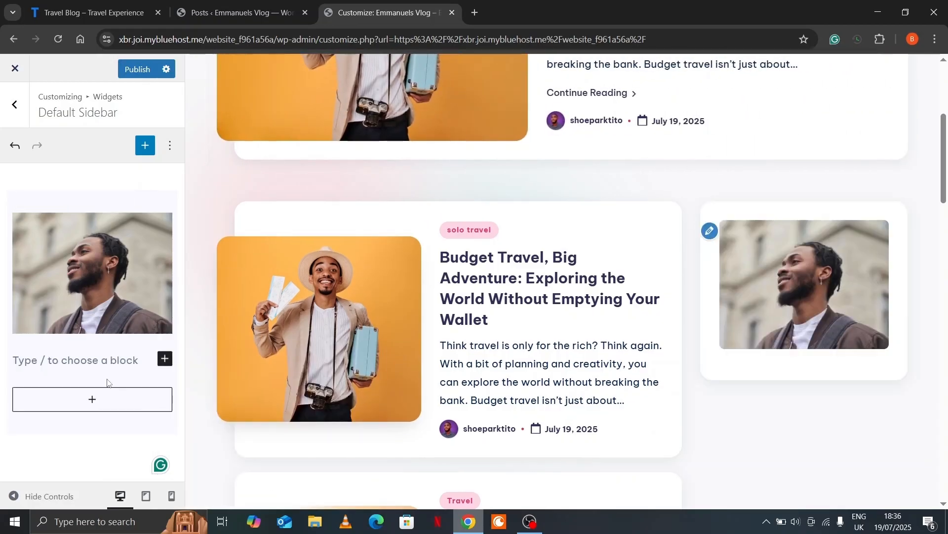
pyautogui.write('Emmanuel Tito')
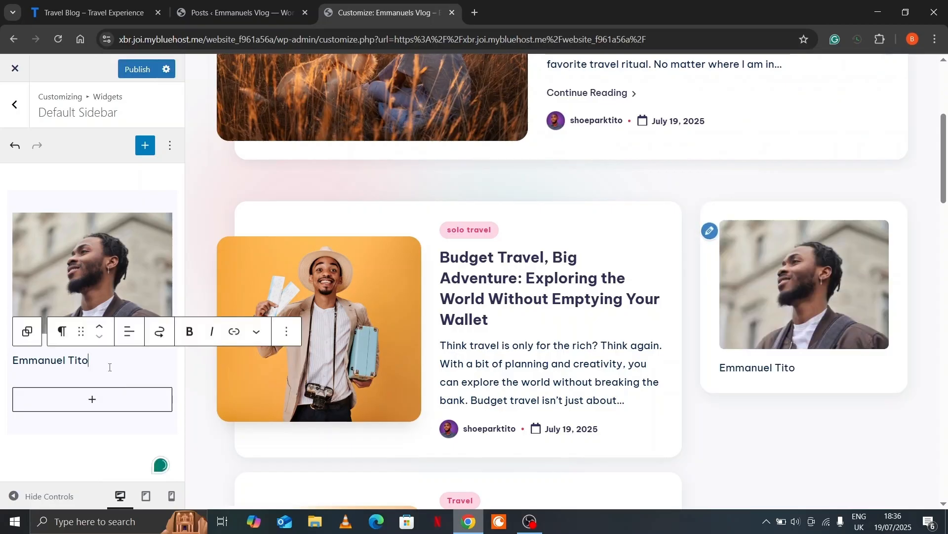
pyautogui.click(129, 331)
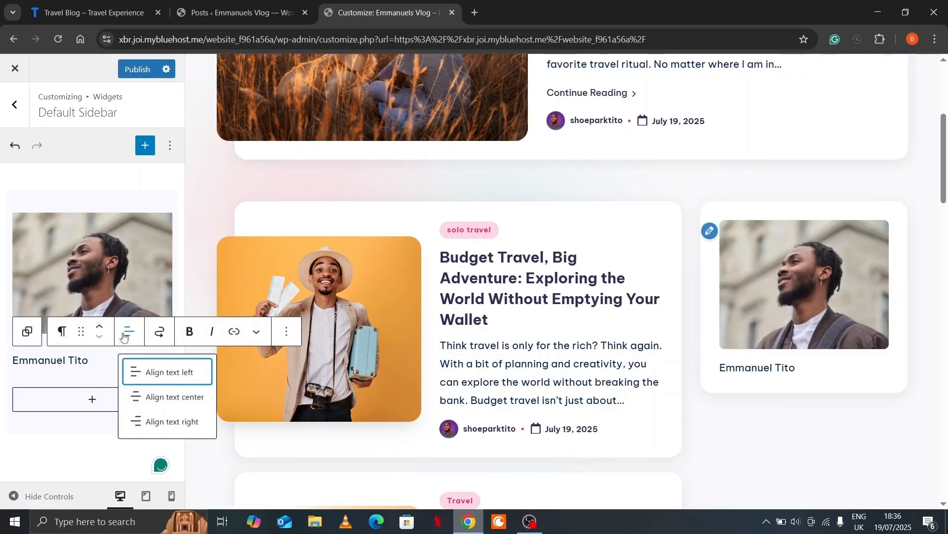
pyautogui.click(148, 397)
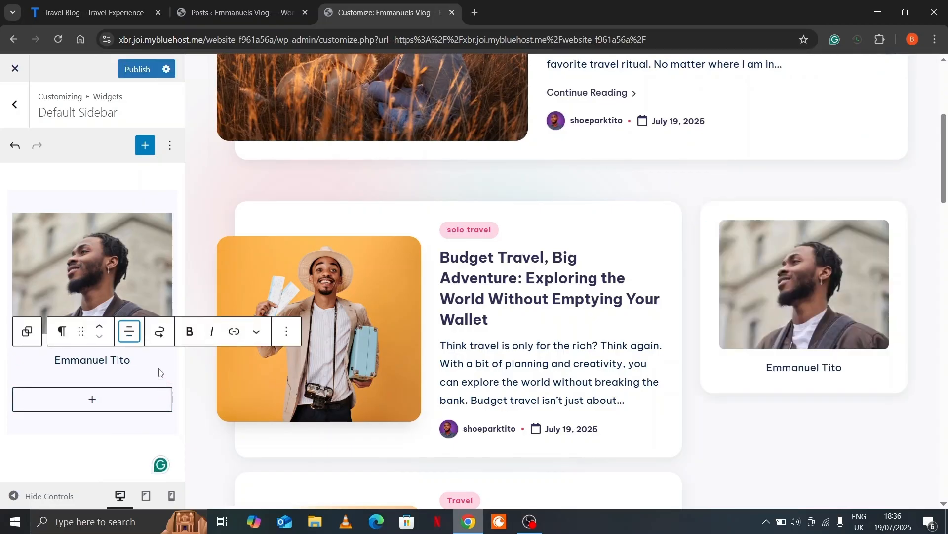
pyautogui.click(197, 340)
pyautogui.doubleClick(106, 361)
pyautogui.click(106, 360)
pyautogui.tripleClick(105, 361)
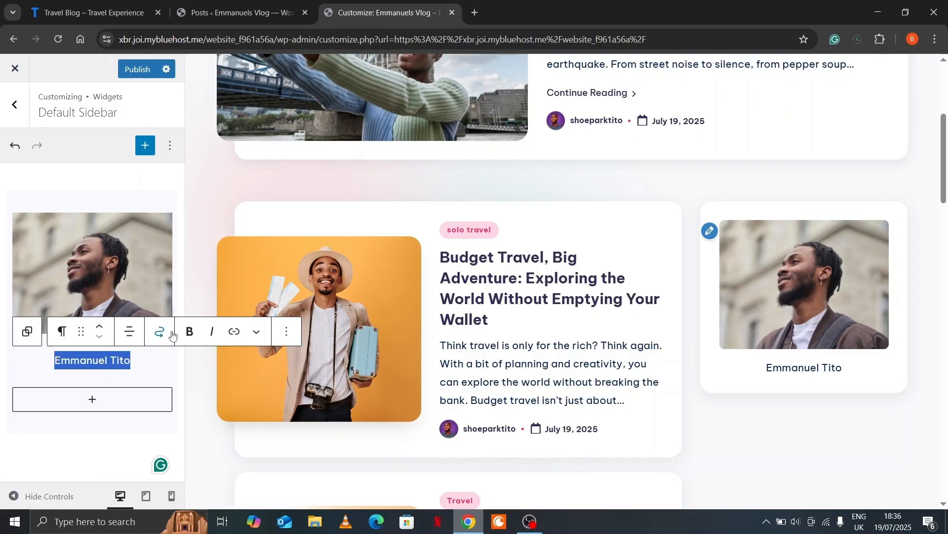
pyautogui.click(193, 335)
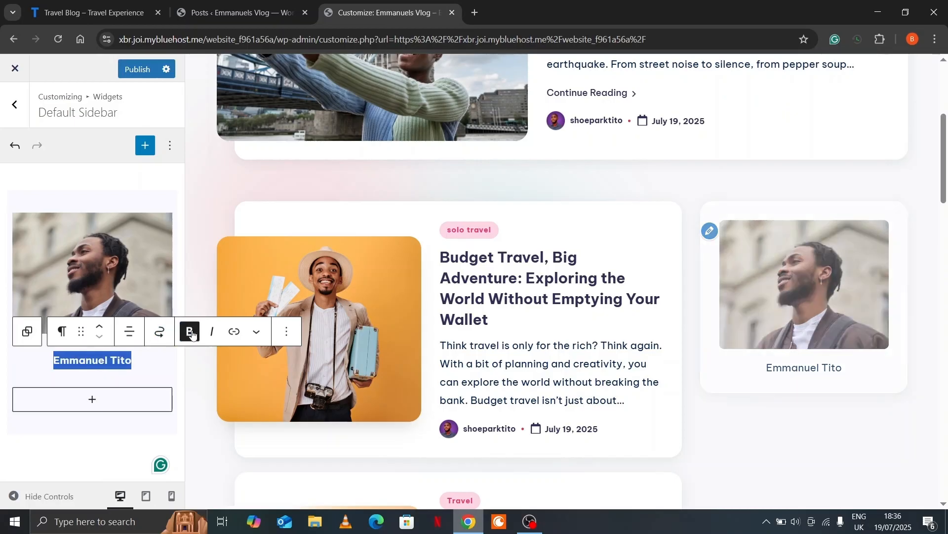
pyautogui.click(155, 366)
pyautogui.click(165, 370)
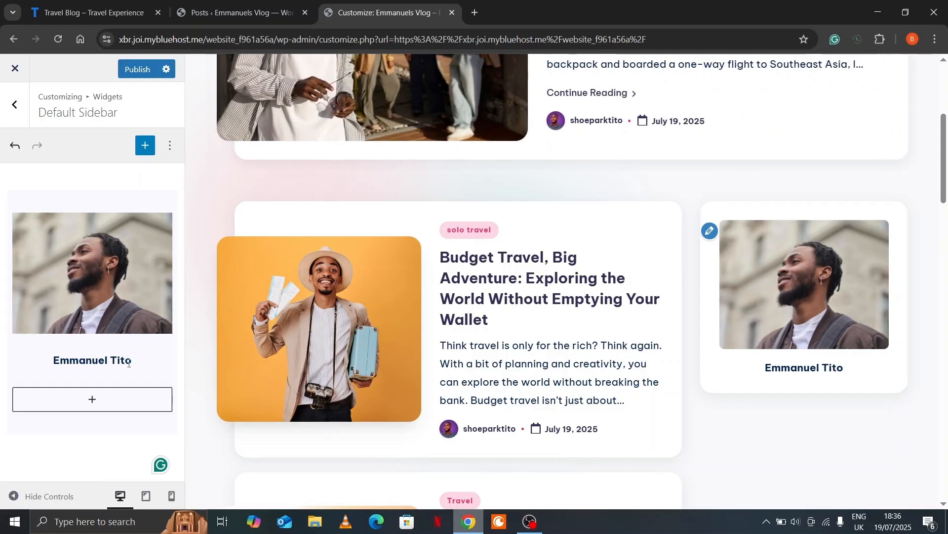
# Add an empty paragraph block below the author's name in the profile group
pyautogui.click(28, 226)
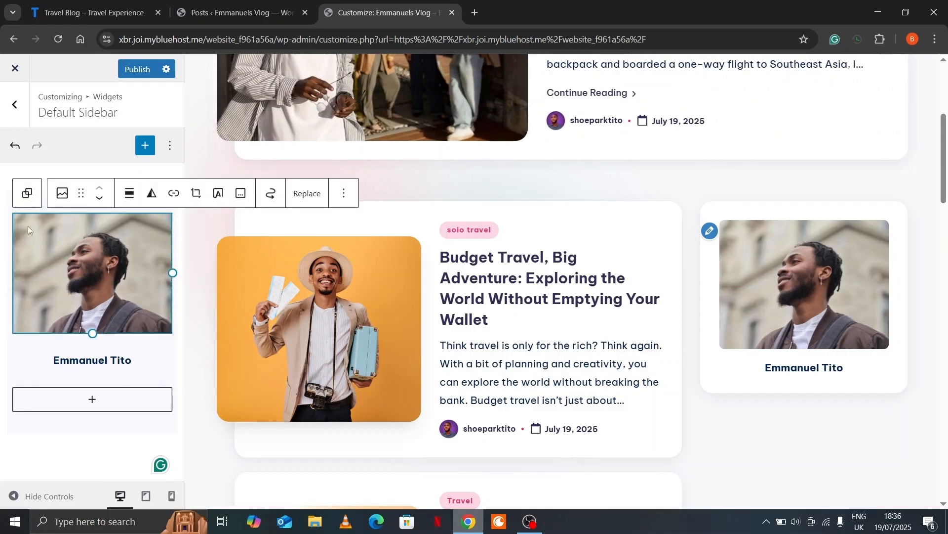
pyautogui.click(29, 194)
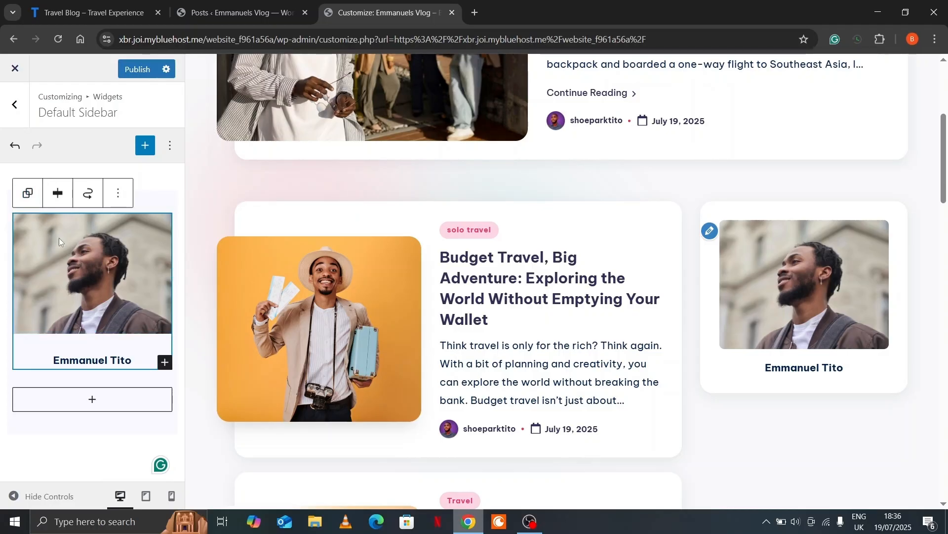
pyautogui.click(165, 364)
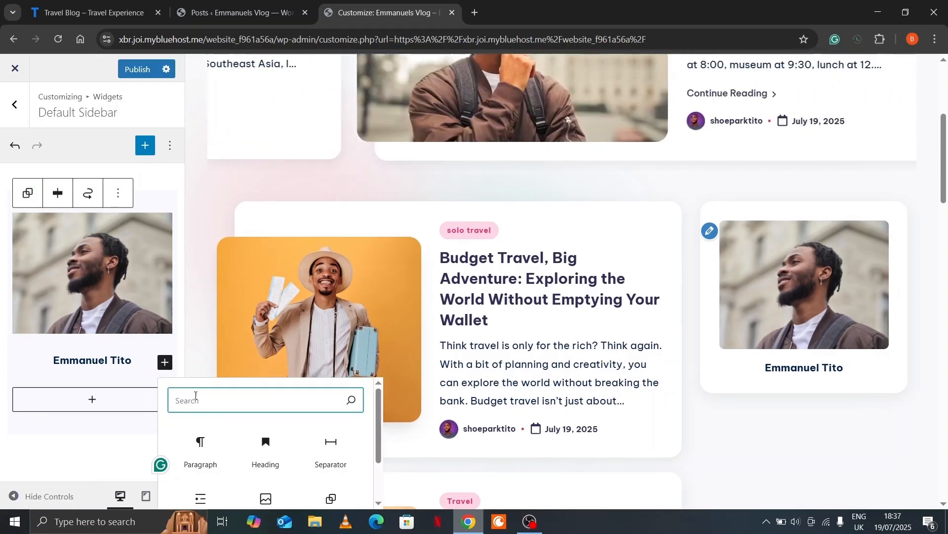
pyautogui.click(199, 457)
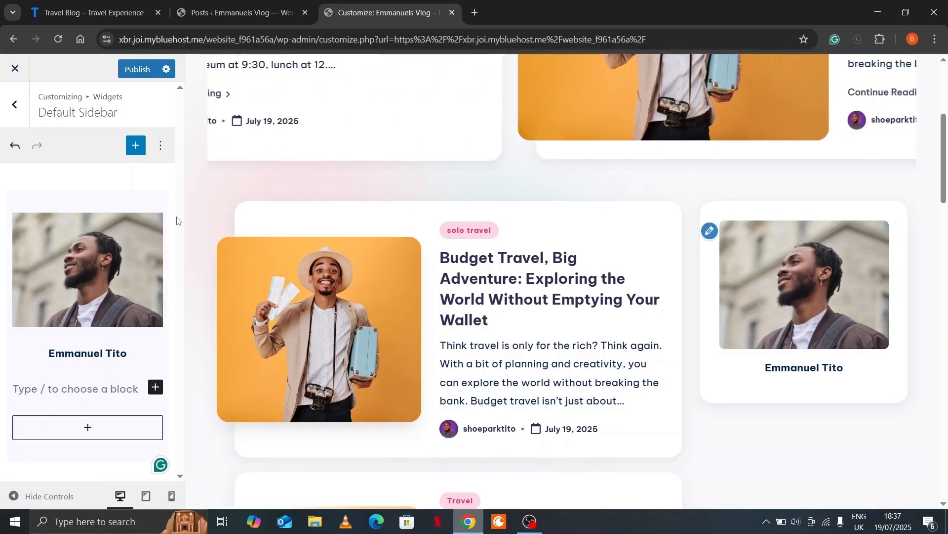
# Copy the bio text from the live Travel Blog and paste it into the new paragraph
pyautogui.click(118, 12)
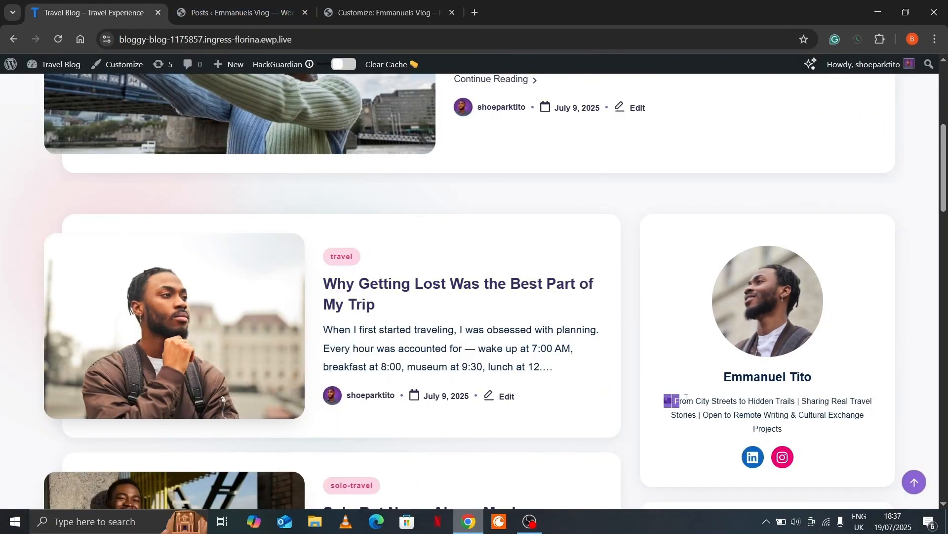
pyautogui.moveTo(681, 398); pyautogui.dragTo(785, 428)
pyautogui.hotkey('ctrl', 'c')
pyautogui.rightClick(820, 417)
pyautogui.click(701, 283)
pyautogui.click(383, 12)
pyautogui.rightClick(48, 388)
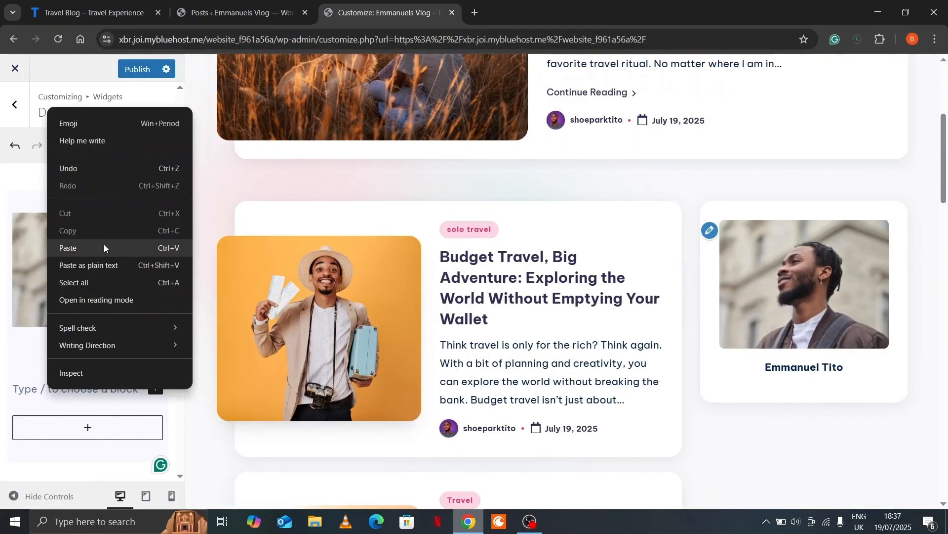
pyautogui.click(104, 248)
# Centre-align the pasted bio paragraph
pyautogui.click(129, 291)
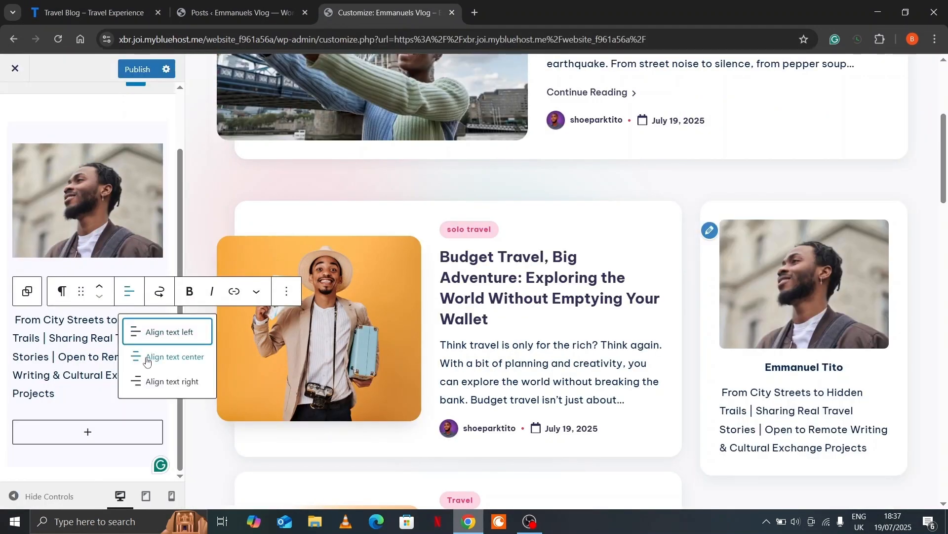
pyautogui.click(147, 359)
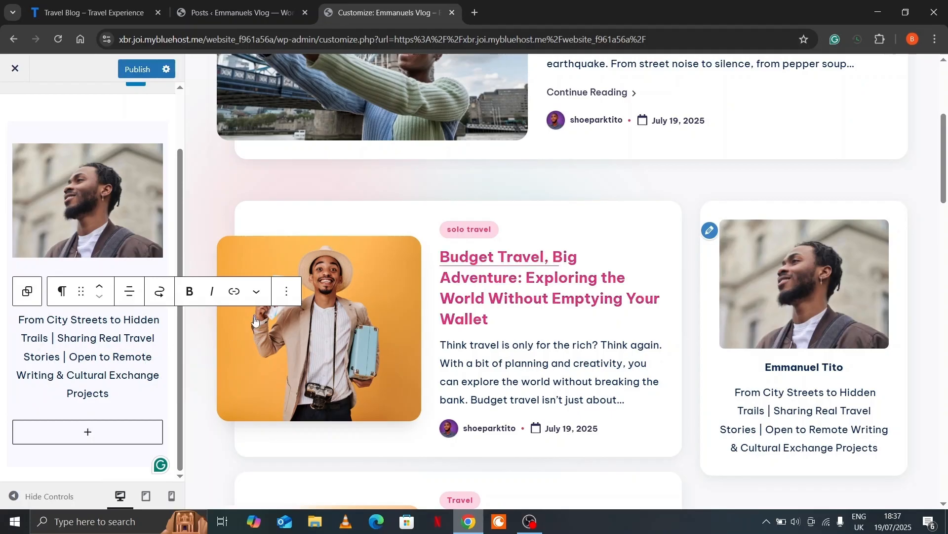
pyautogui.click(293, 296)
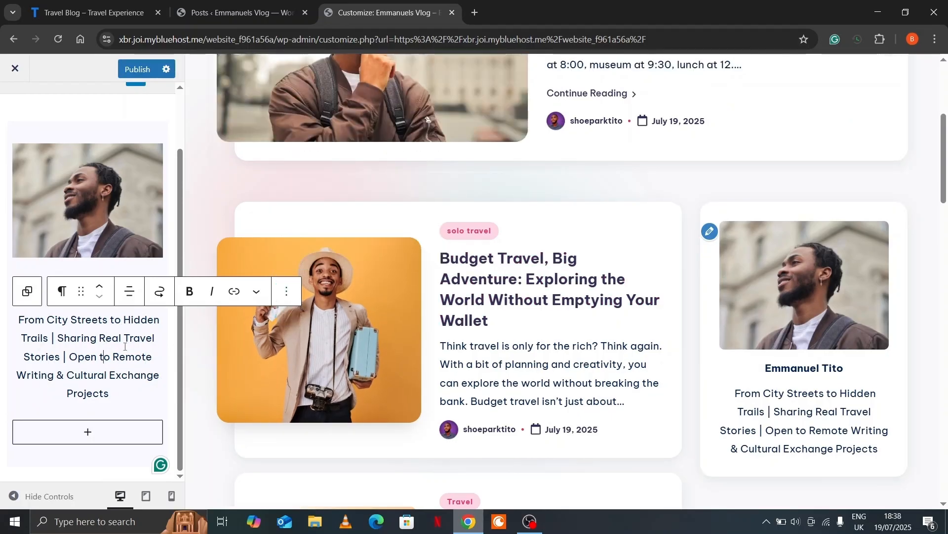
pyautogui.tripleClick(121, 341)
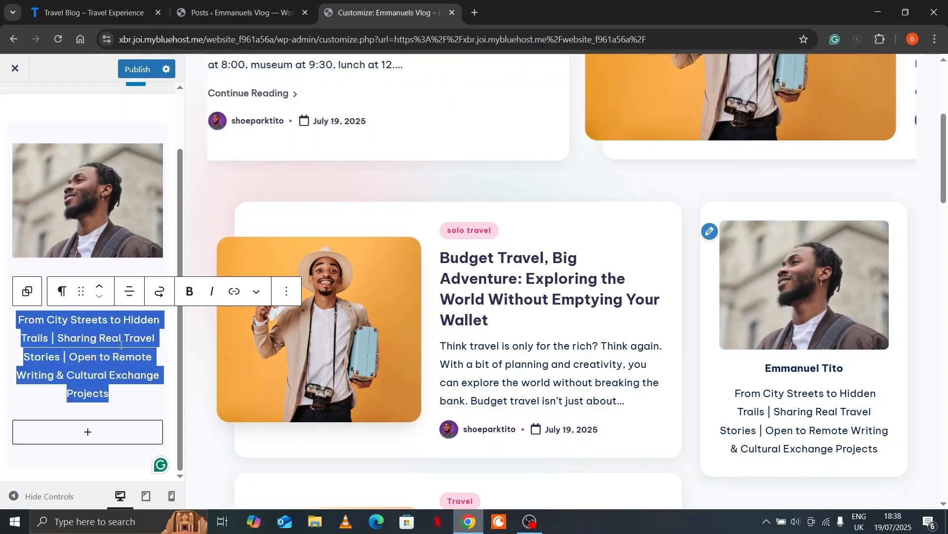
pyautogui.click(287, 292)
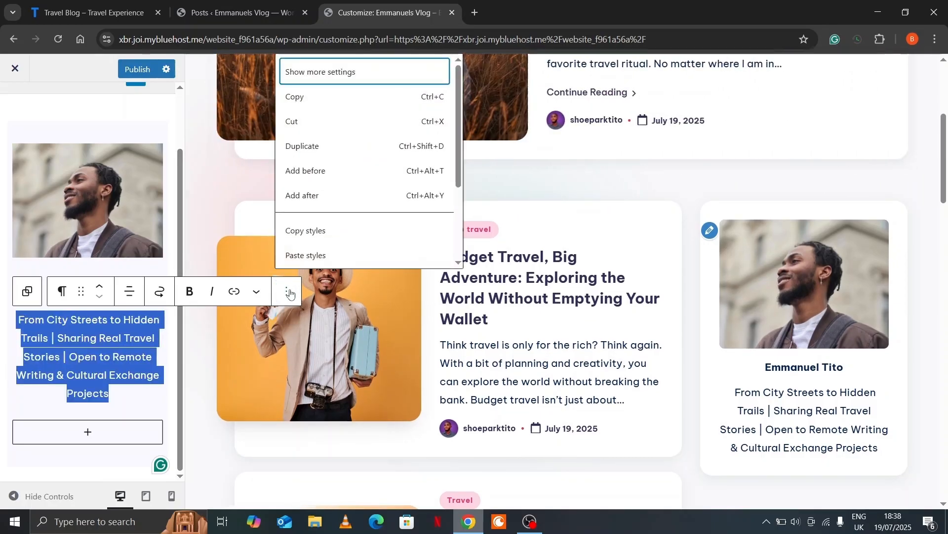
# Set the bio paragraph's Typography size to S in its block settings
pyautogui.click(321, 74)
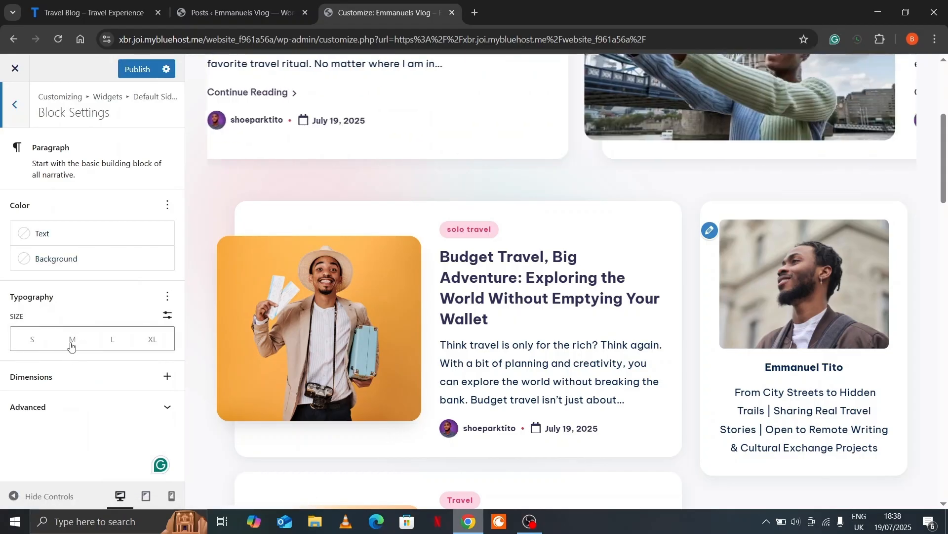
pyautogui.click(69, 344)
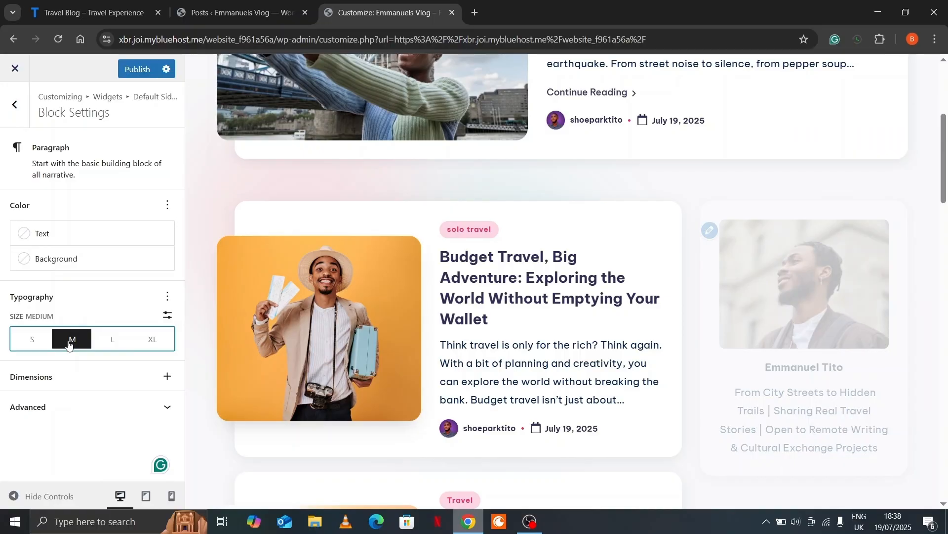
pyautogui.click(30, 344)
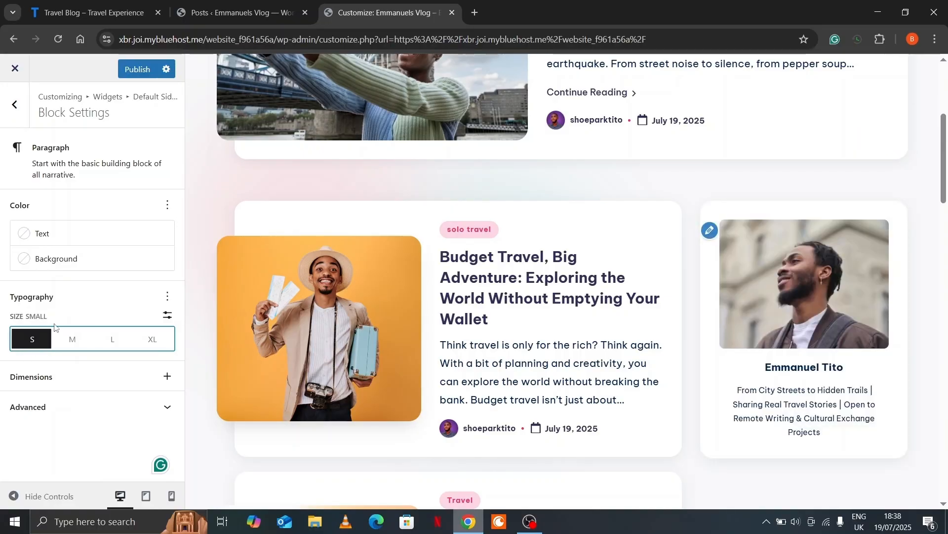
pyautogui.click(14, 105)
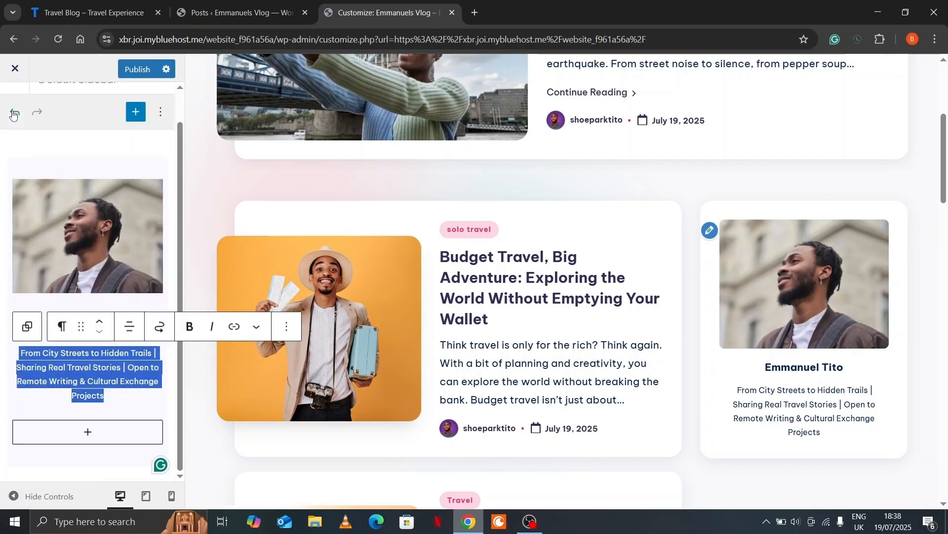
pyautogui.click(130, 396)
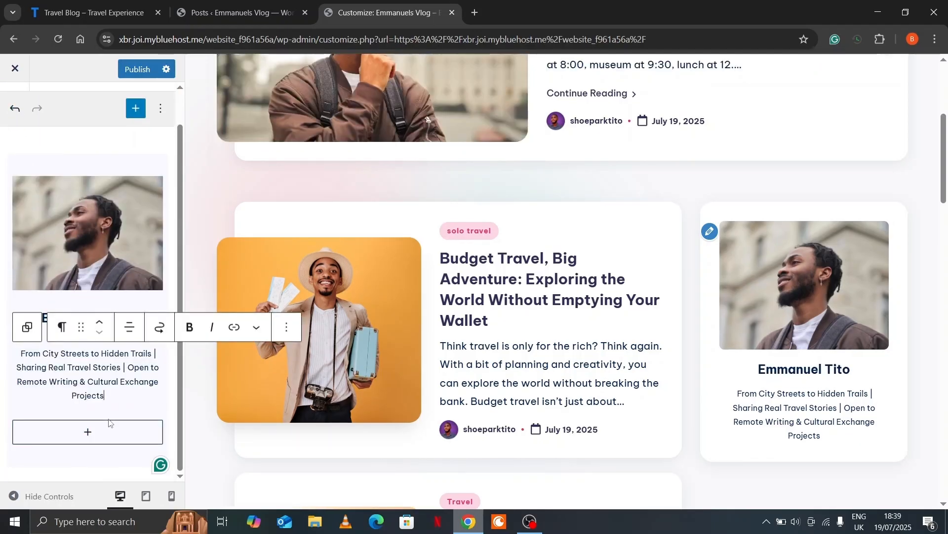
# Insert a Social Icons block into the profile group under the bio
pyautogui.click(47, 222)
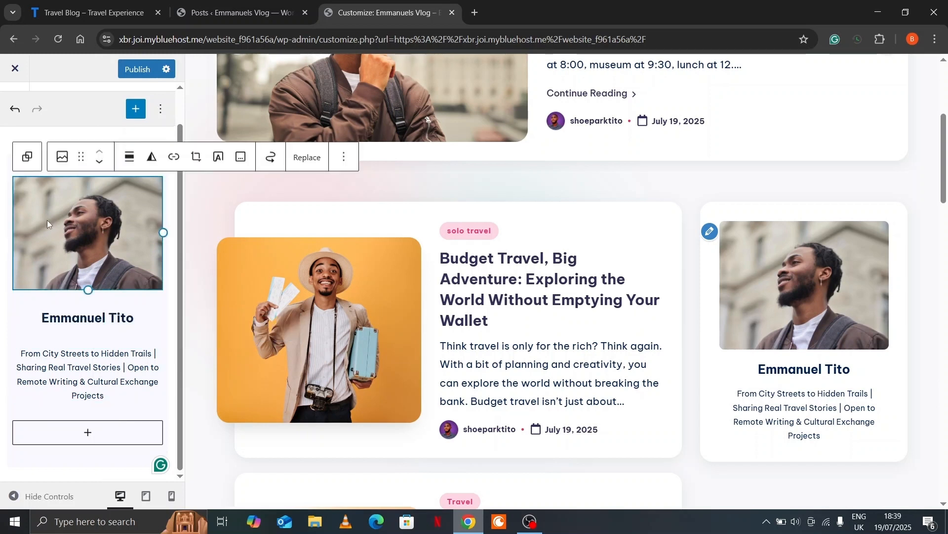
pyautogui.click(28, 158)
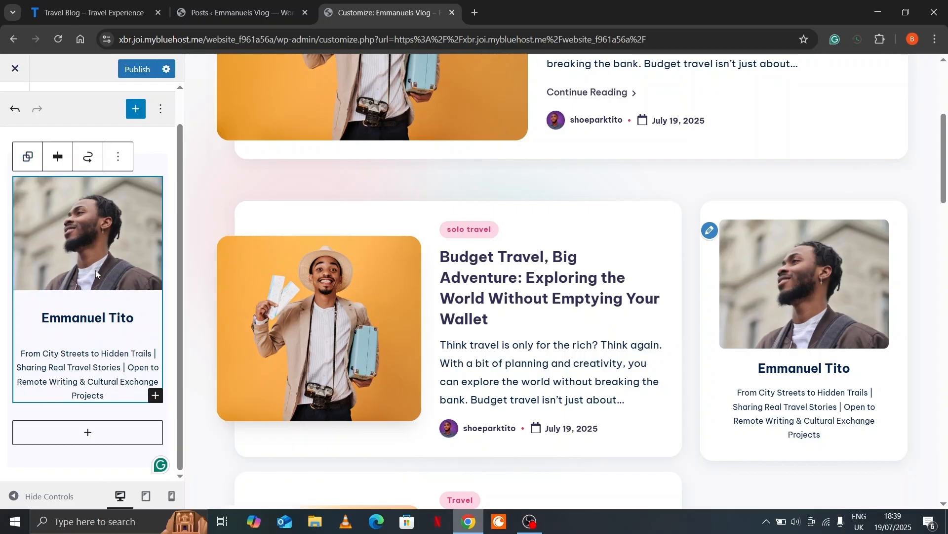
pyautogui.click(156, 396)
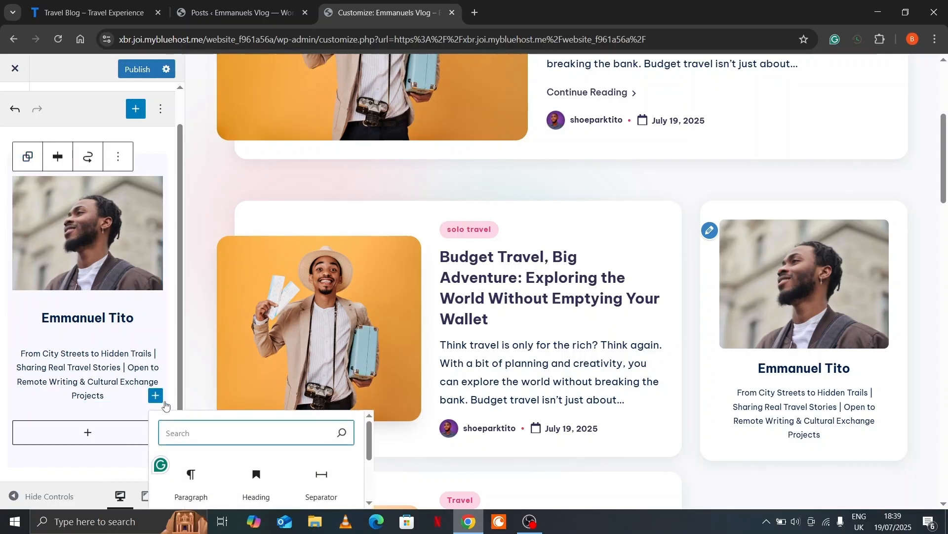
pyautogui.write('soci')
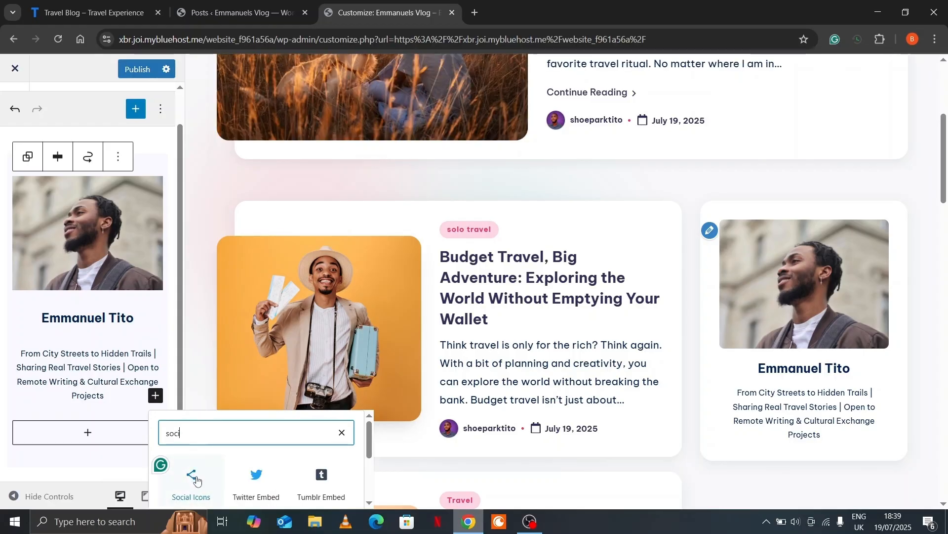
pyautogui.click(192, 478)
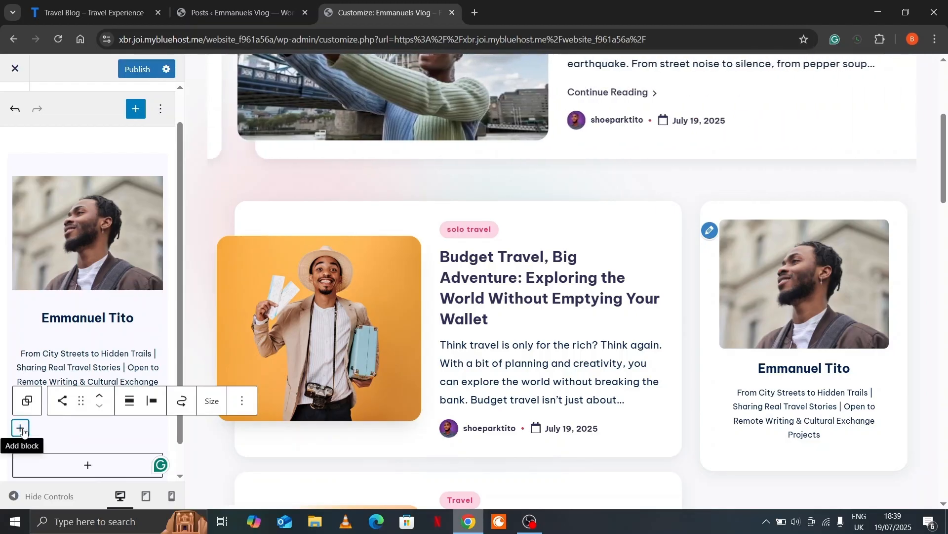
# Add YouTube and LinkedIn icons to the social block and centre them
pyautogui.click(21, 428)
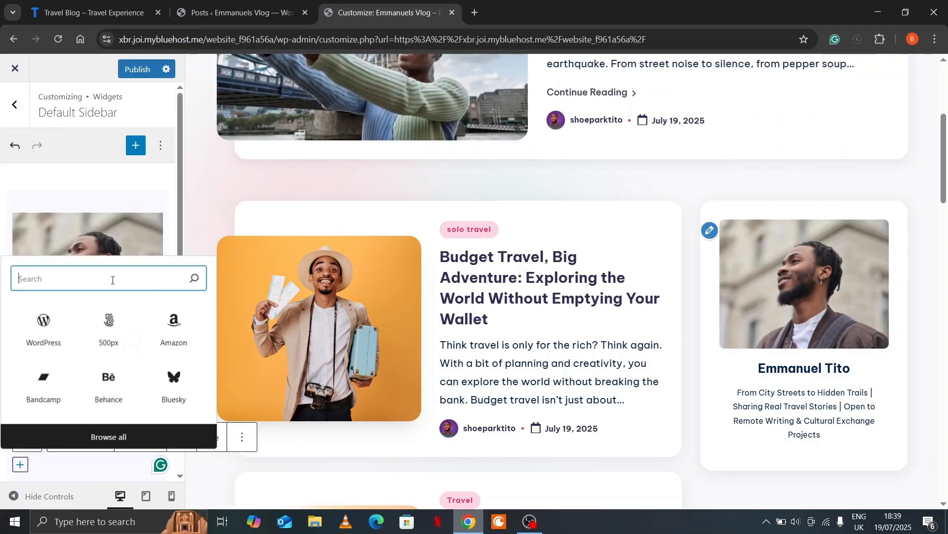
pyautogui.write('you')
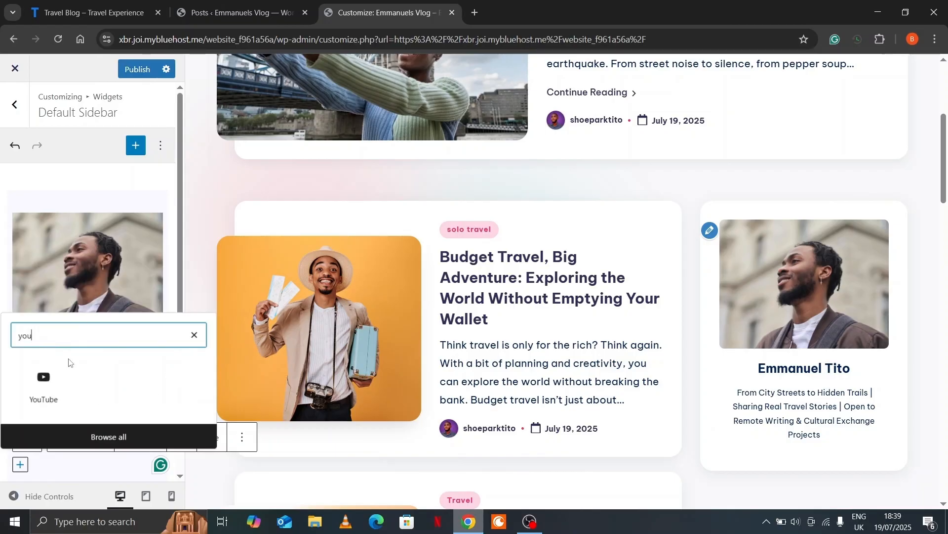
pyautogui.click(58, 389)
pyautogui.click(63, 388)
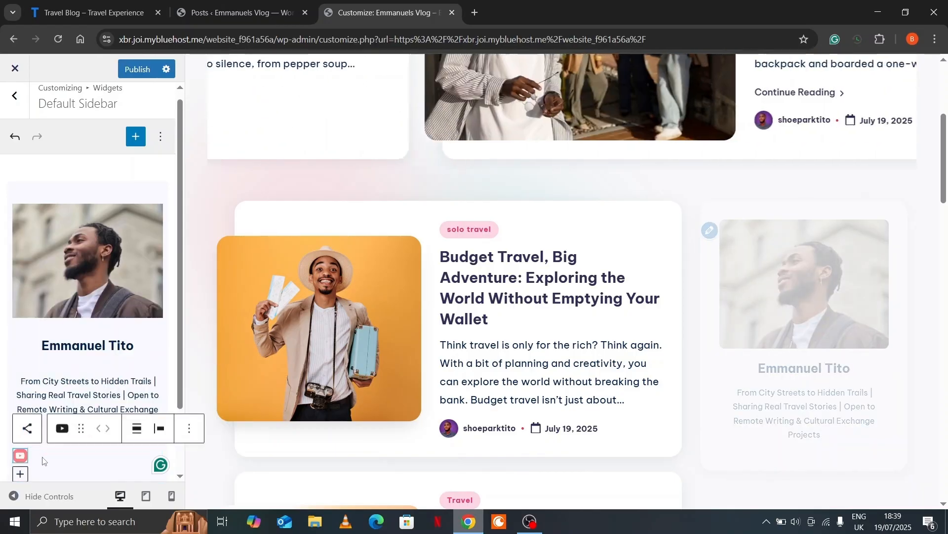
pyautogui.click(24, 473)
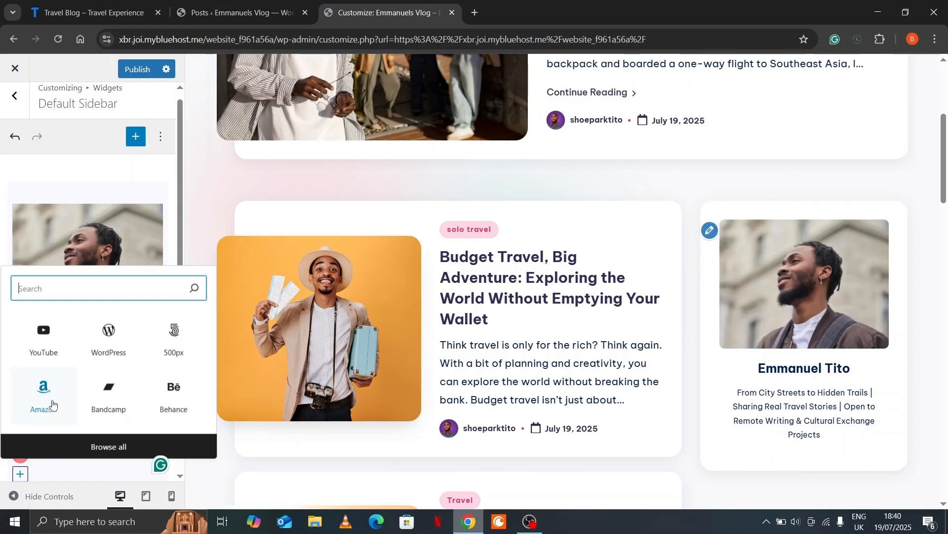
pyautogui.write('linked')
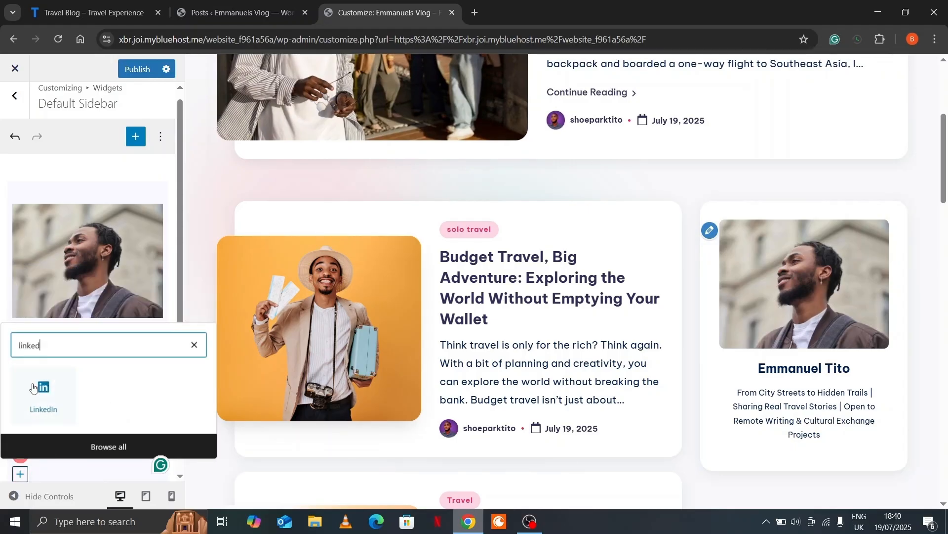
pyautogui.click(33, 388)
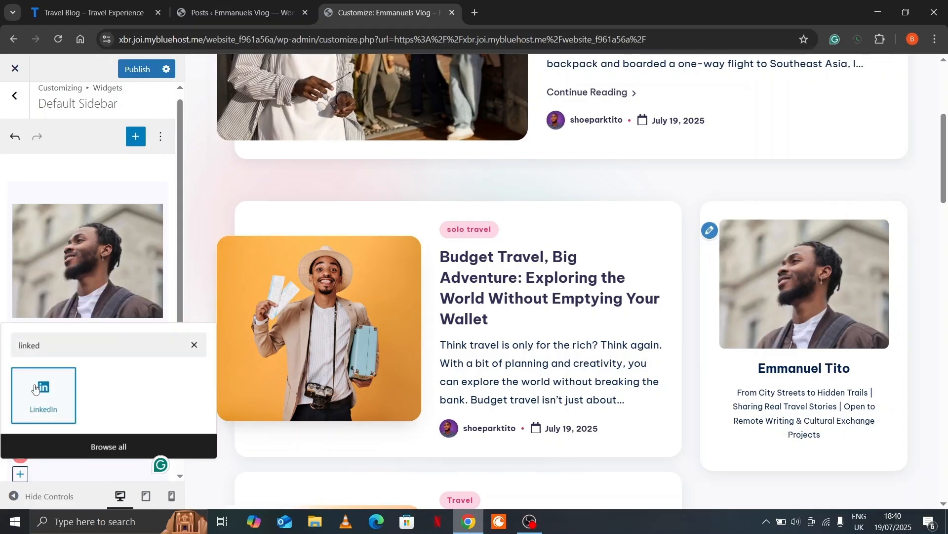
pyautogui.click(138, 430)
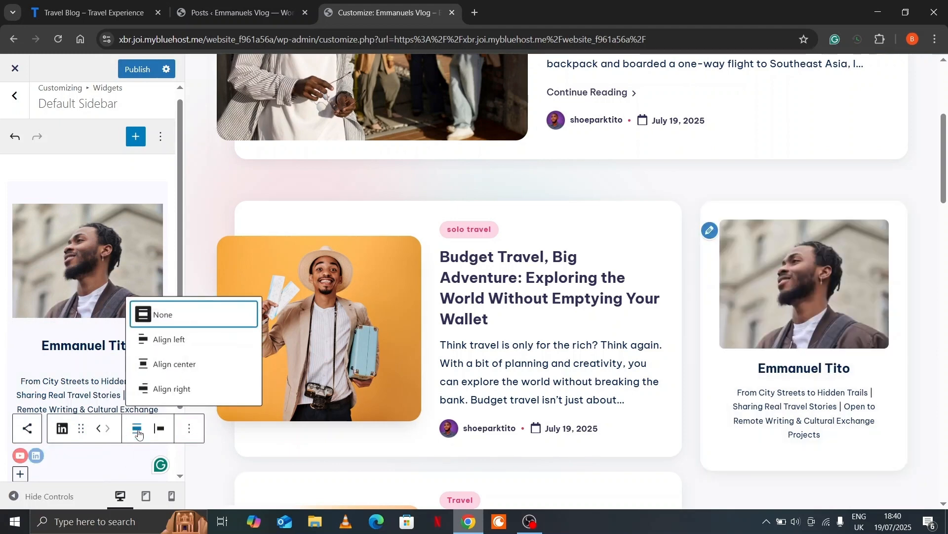
pyautogui.click(154, 368)
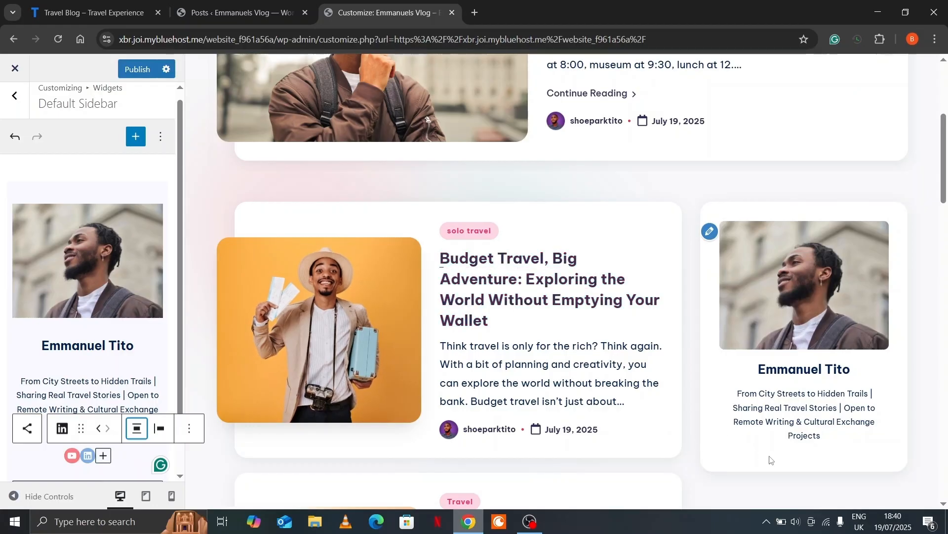
# Fill in the link fields for the YouTube and LinkedIn icons, staying on the page
pyautogui.click(72, 455)
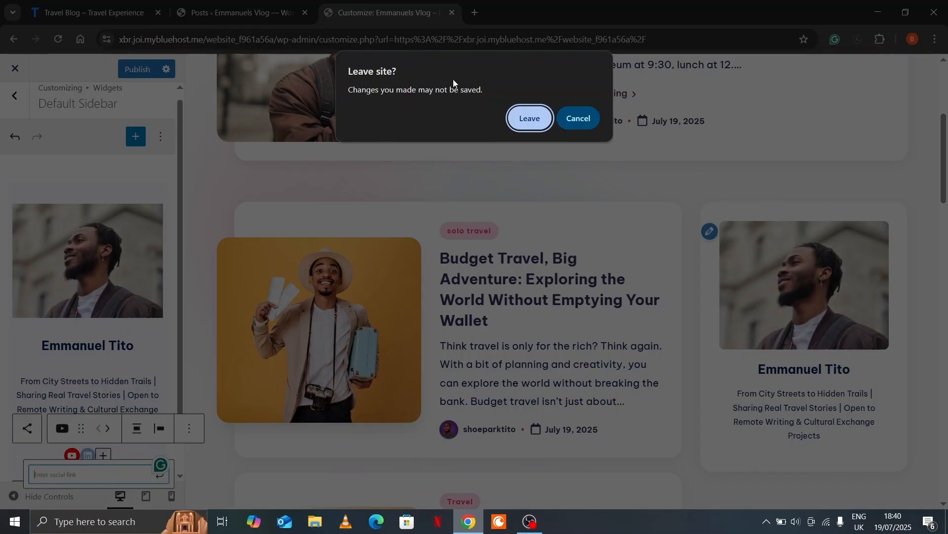
pyautogui.click(579, 119)
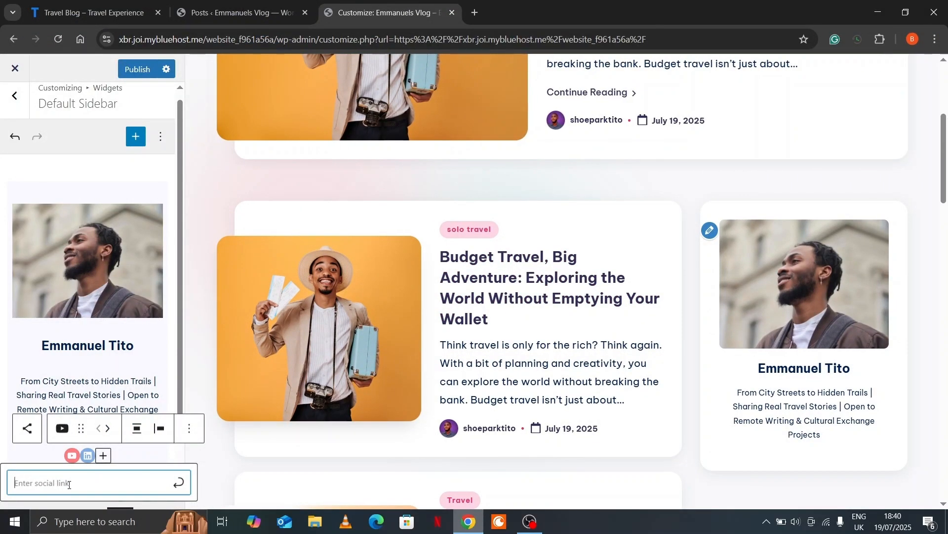
pyautogui.write('f')
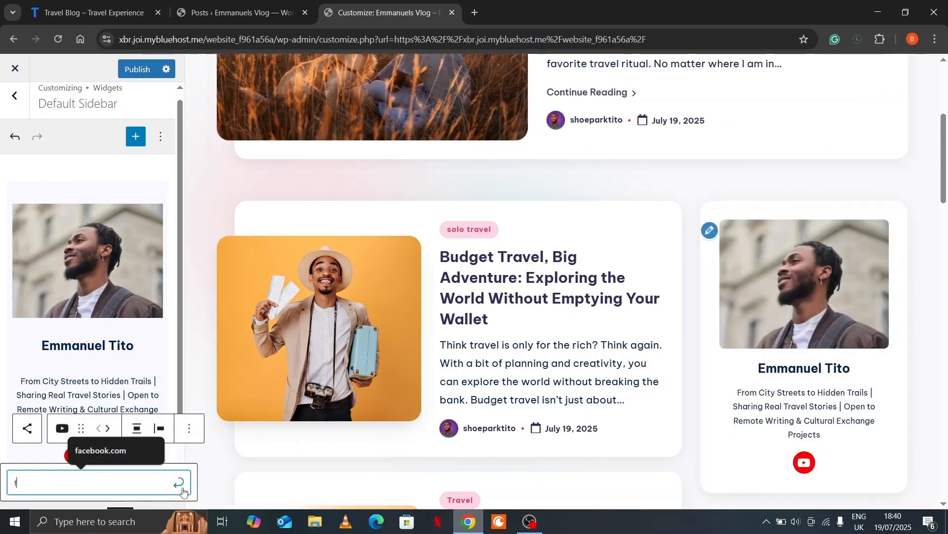
pyautogui.click(181, 482)
pyautogui.click(89, 456)
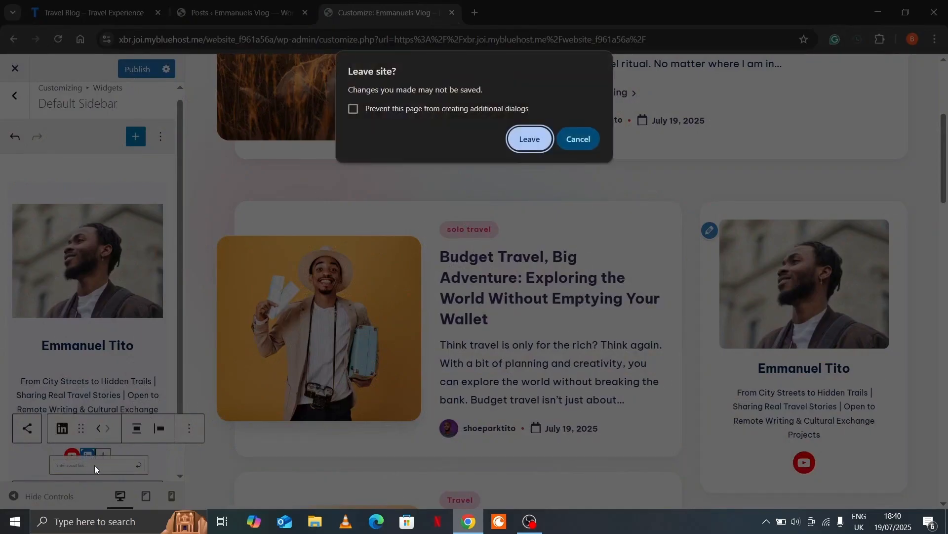
pyautogui.click(582, 140)
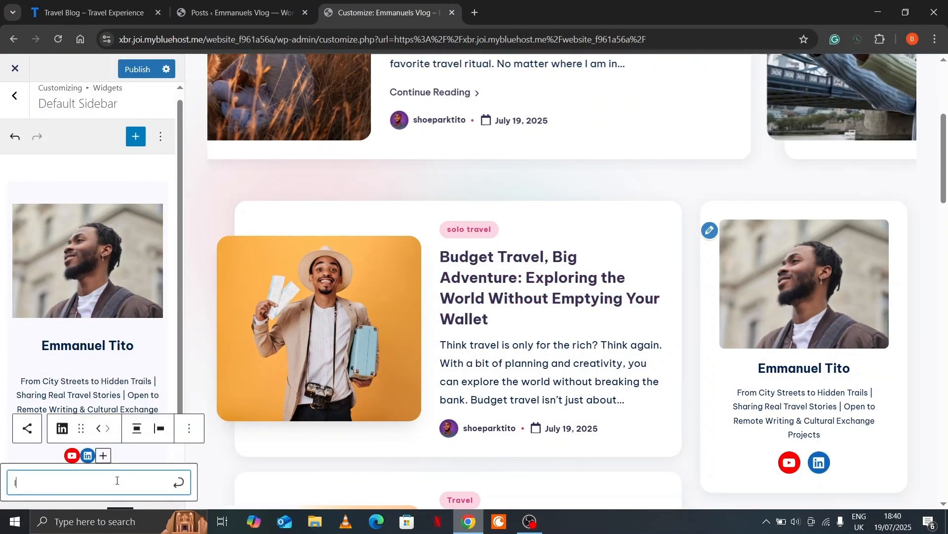
pyautogui.click(178, 483)
pyautogui.scroll(-3, 808, 351)
pyautogui.scroll(3, 809, 351)
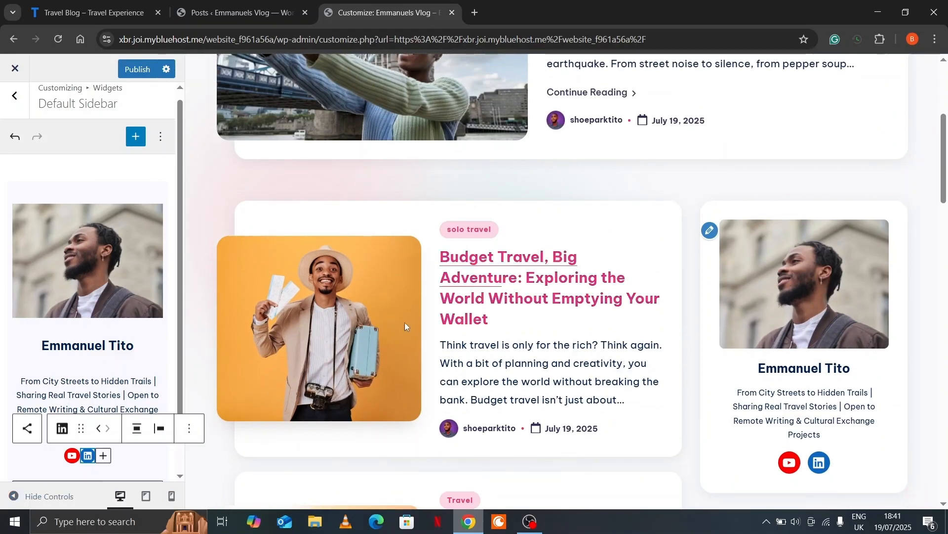
pyautogui.click(124, 269)
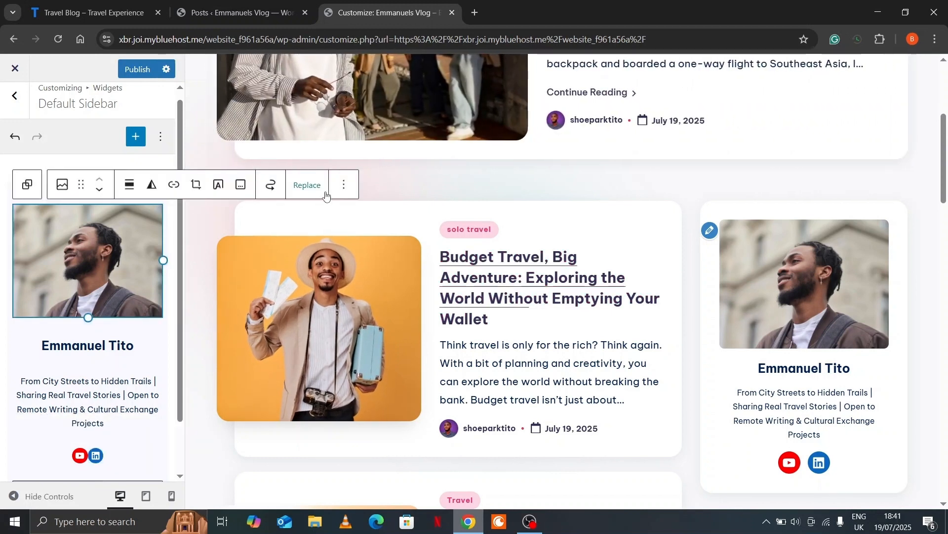
pyautogui.click(341, 185)
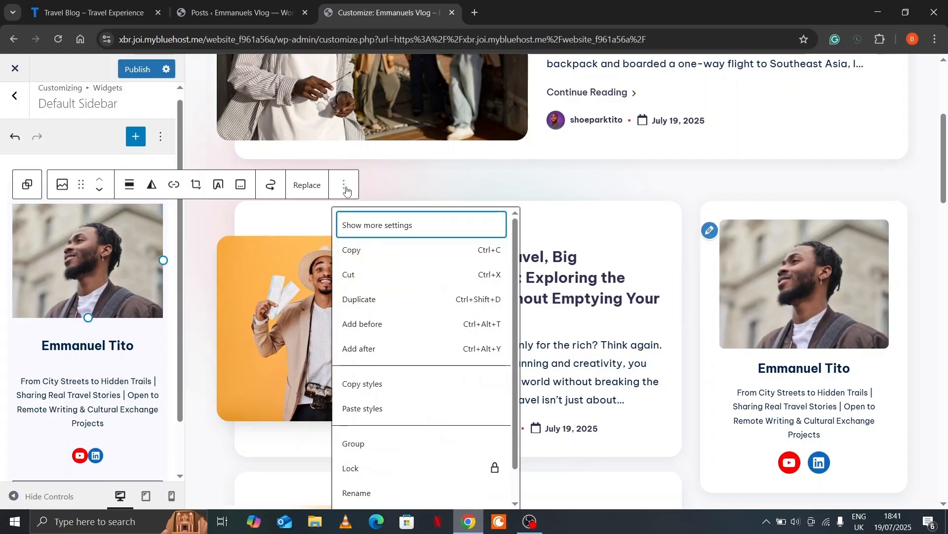
pyautogui.click(372, 227)
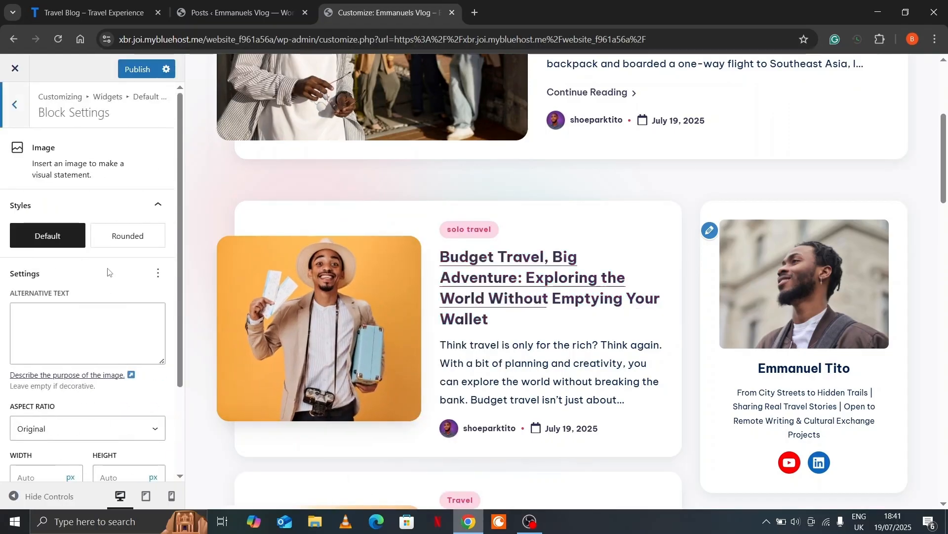
pyautogui.scroll(-3, 107, 268)
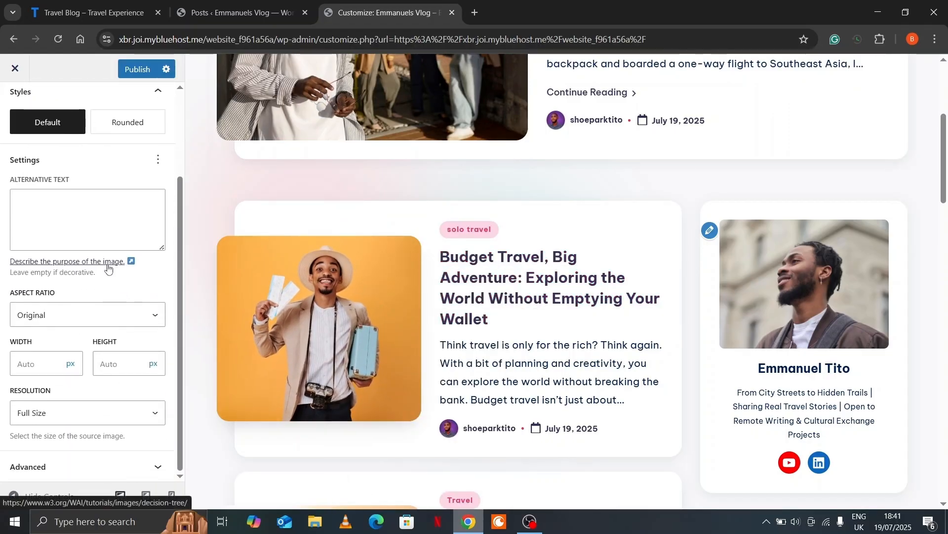
pyautogui.scroll(3, 109, 268)
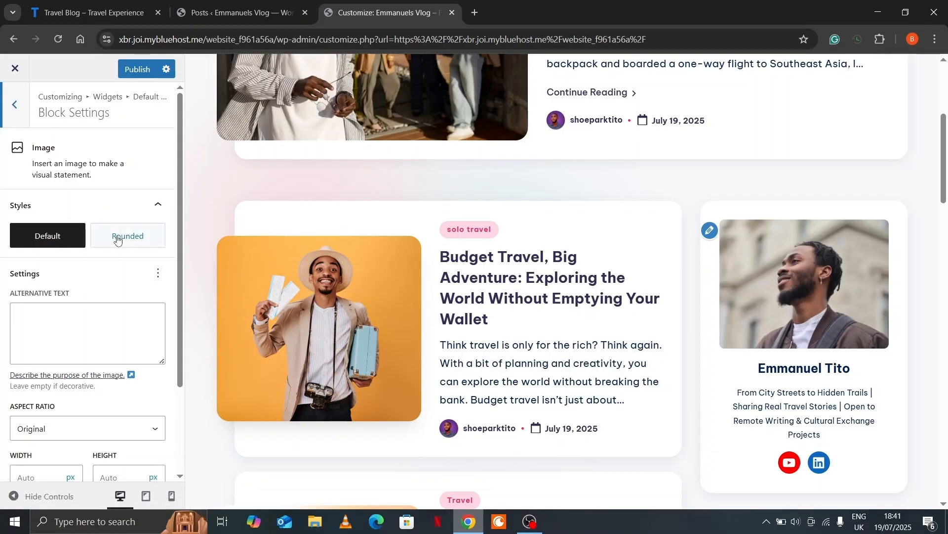
pyautogui.moveTo(119, 240)
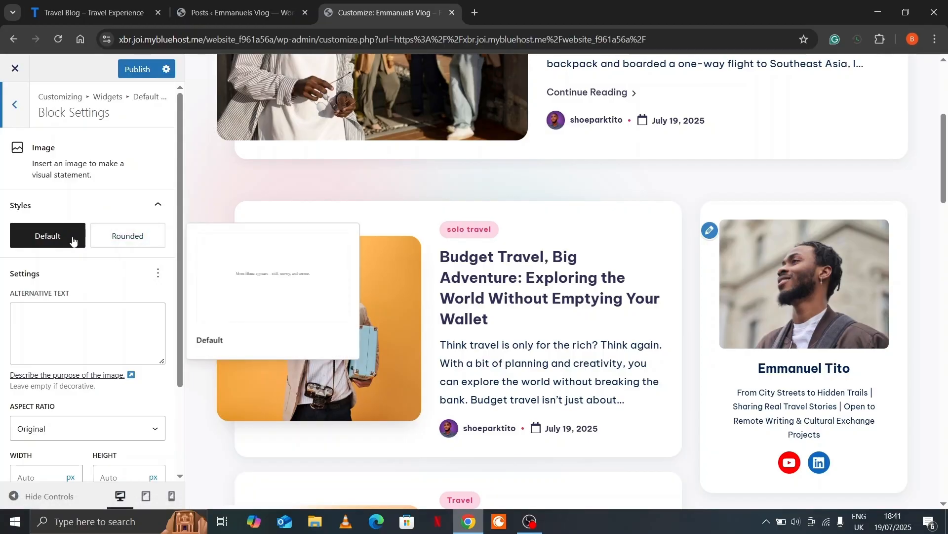
pyautogui.click(120, 237)
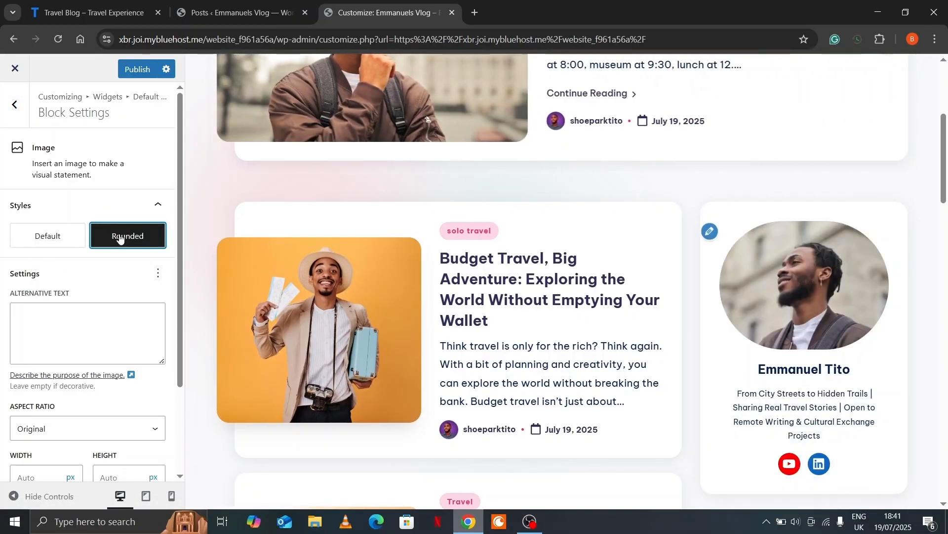
pyautogui.moveTo(128, 242)
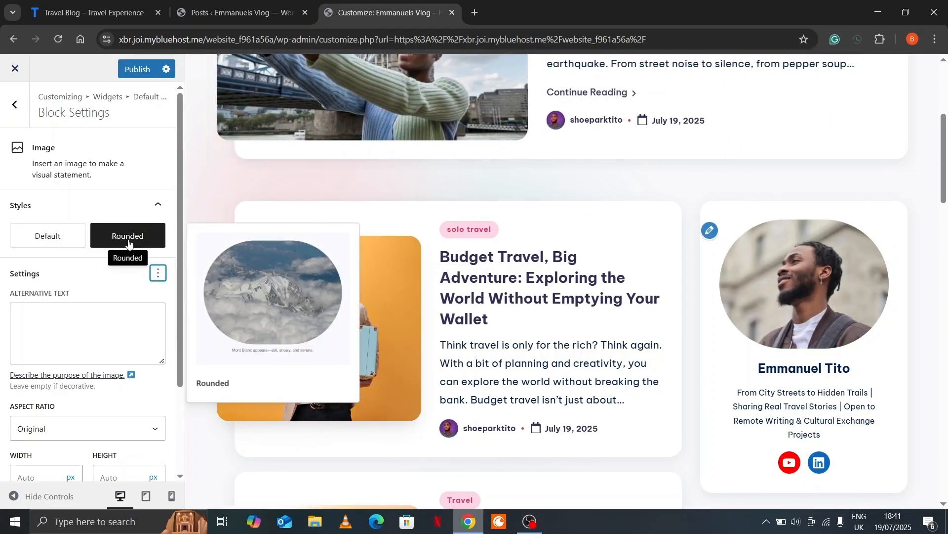
pyautogui.click(49, 240)
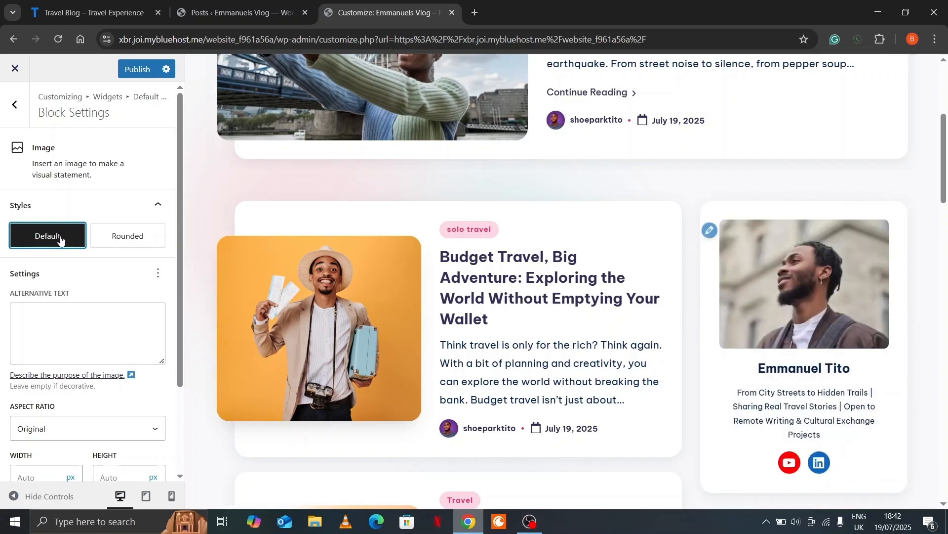
pyautogui.click(20, 104)
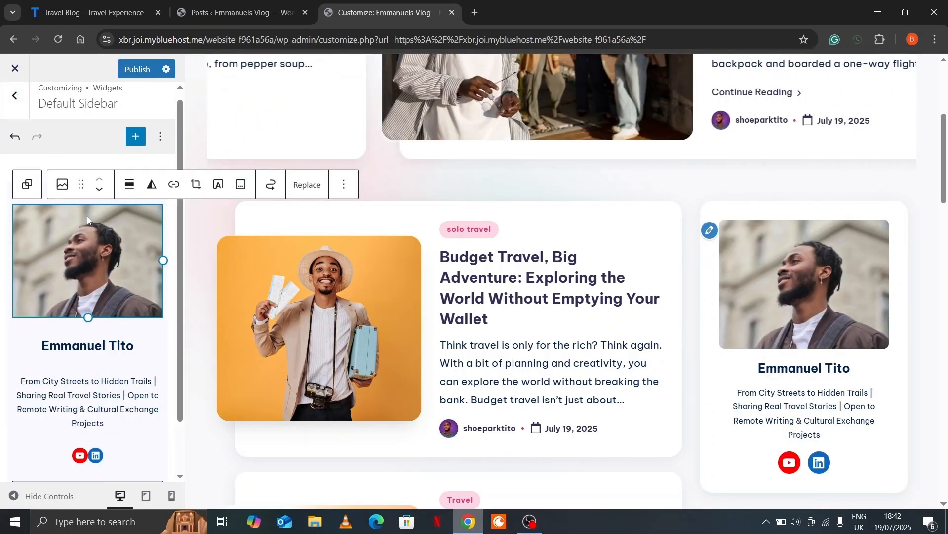
# Scroll through the Travel Blog site's sidebar to compare it with the customized profile
pyautogui.click(94, 12)
pyautogui.scroll(-7, 657, 369)
pyautogui.scroll(1, 862, 380)
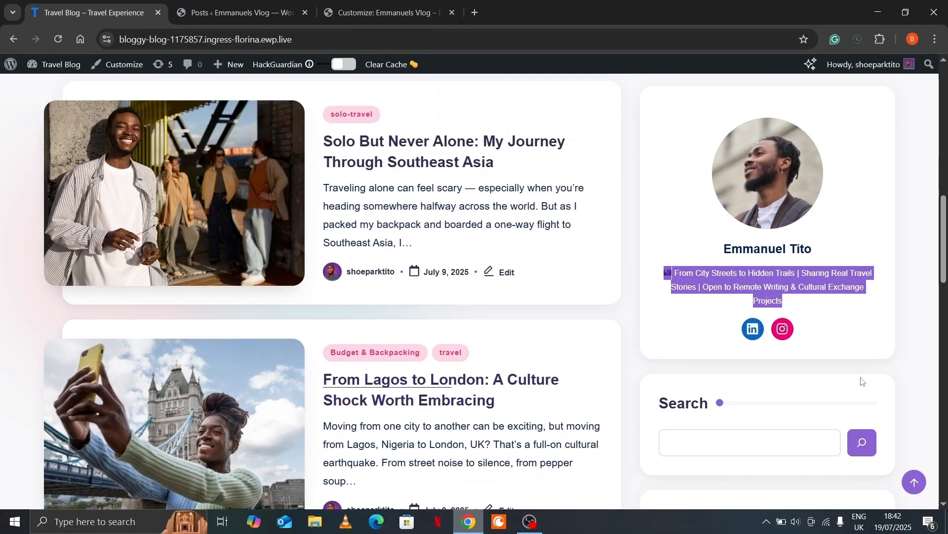
pyautogui.scroll(-8, 862, 380)
pyautogui.scroll(1, 737, 282)
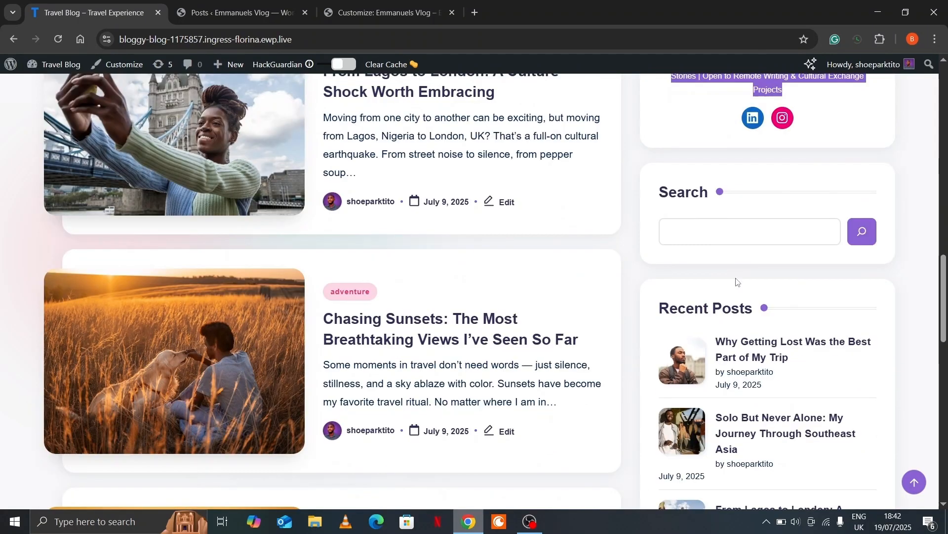
pyautogui.scroll(-1, 673, 193)
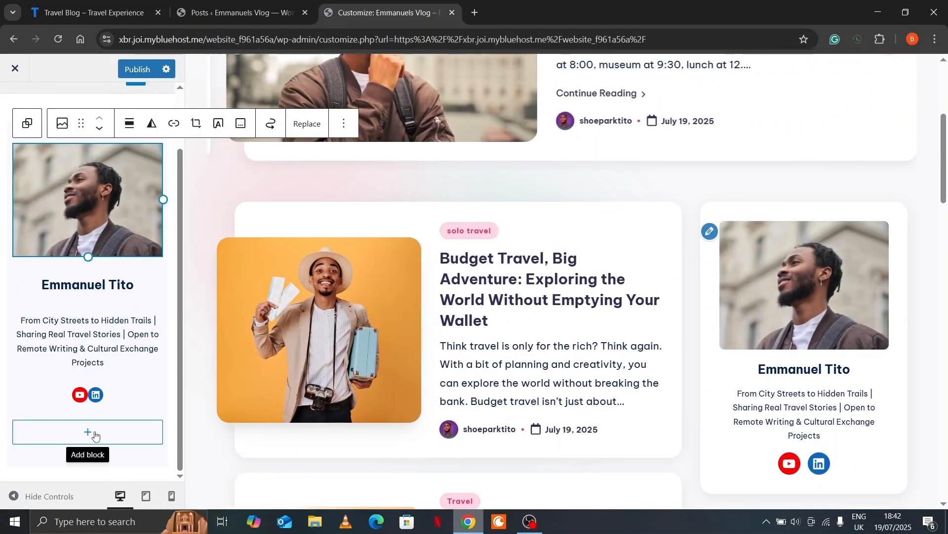
# Add a plain Group below the author profile and insert a Search block into it
pyautogui.click(90, 432)
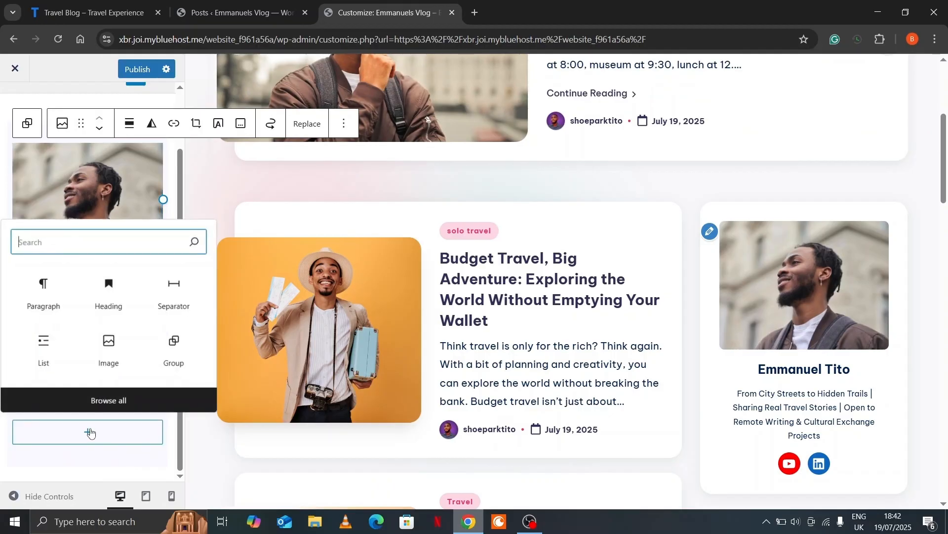
pyautogui.write('gr')
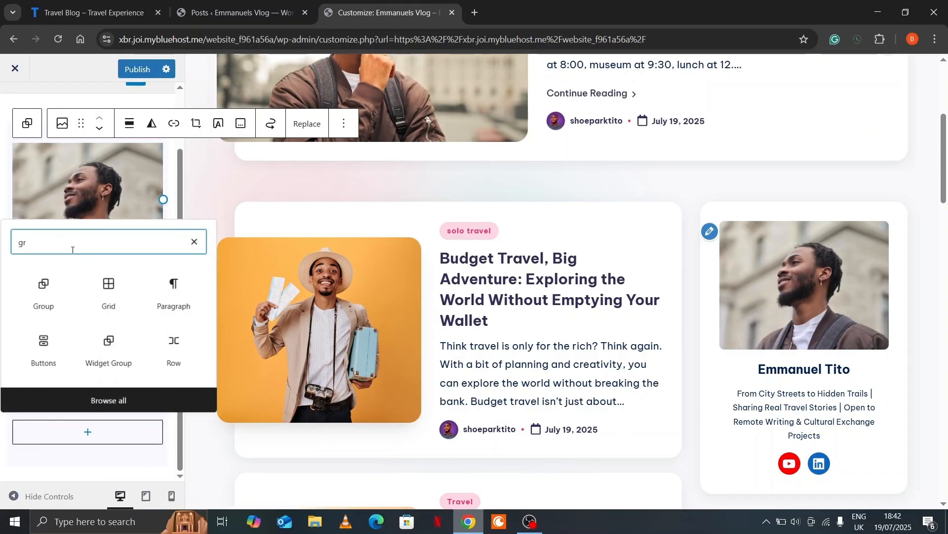
pyautogui.click(43, 292)
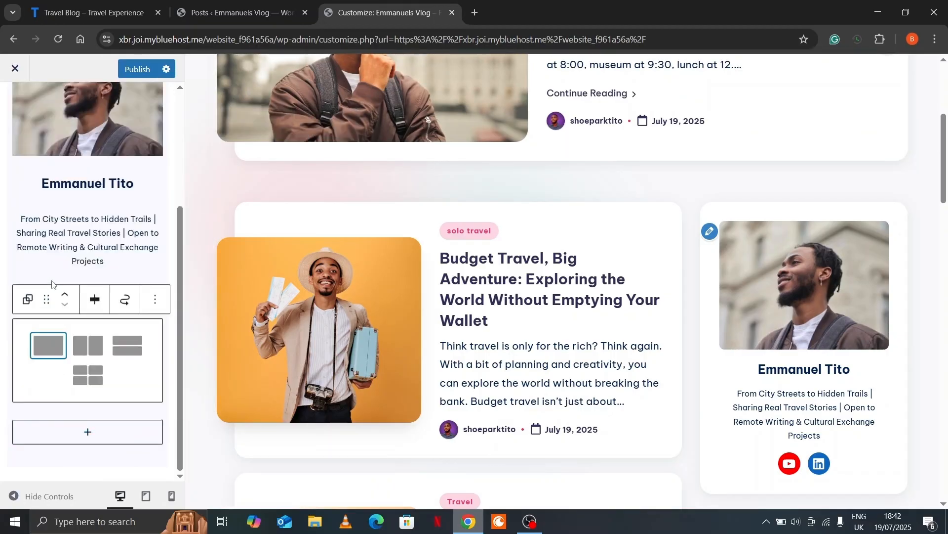
pyautogui.click(52, 344)
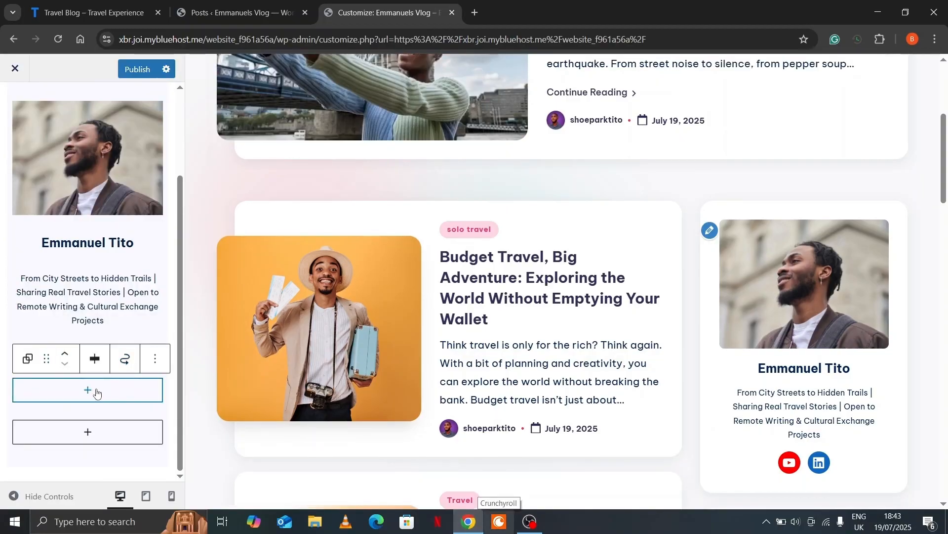
pyautogui.click(92, 392)
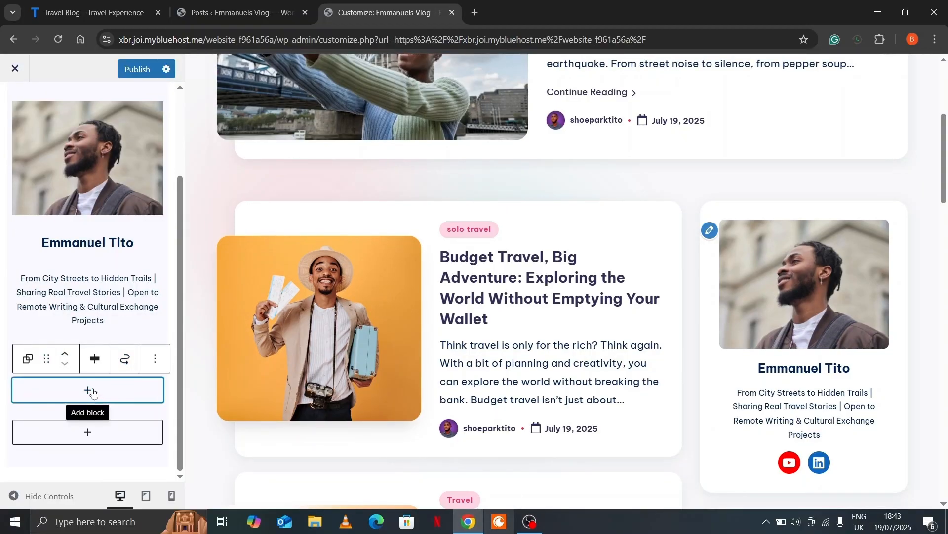
pyautogui.write('se')
pyautogui.scroll(-1, 104, 432)
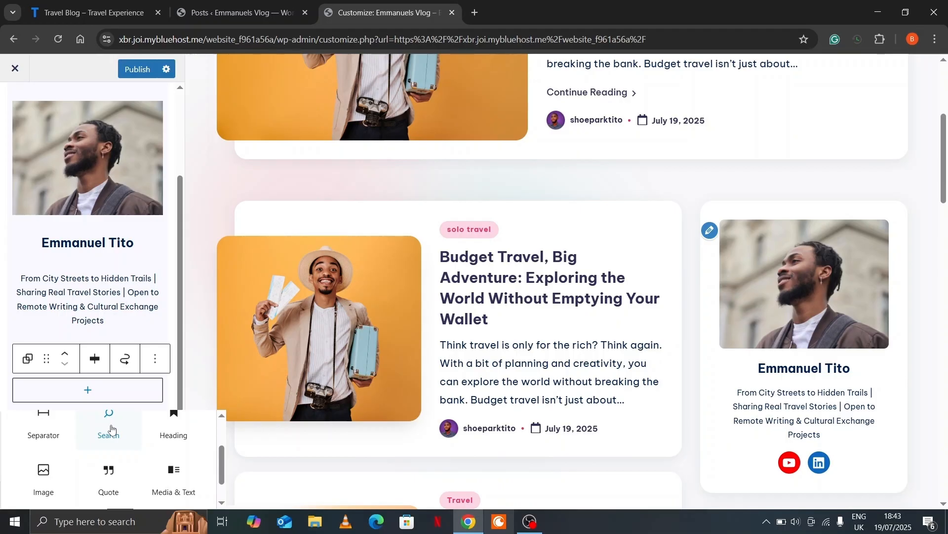
pyautogui.click(110, 430)
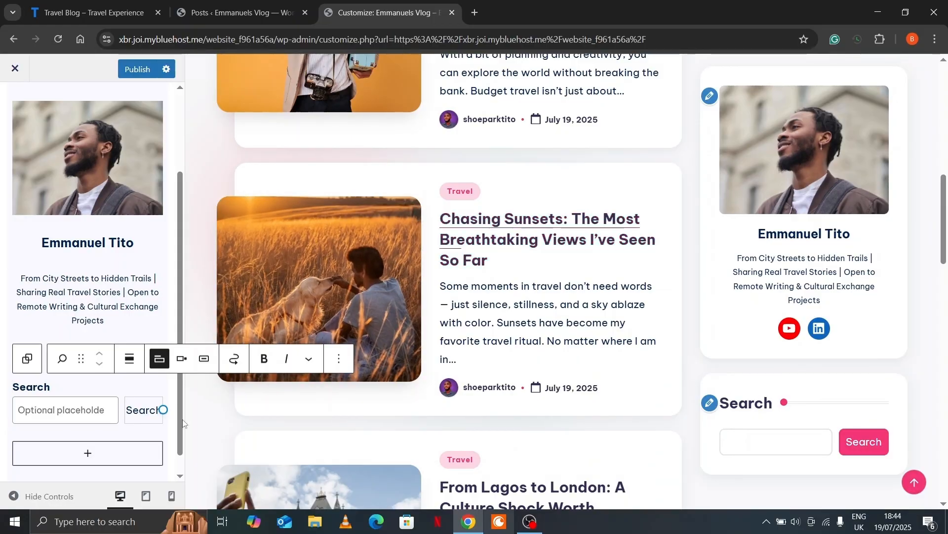
pyautogui.click(110, 437)
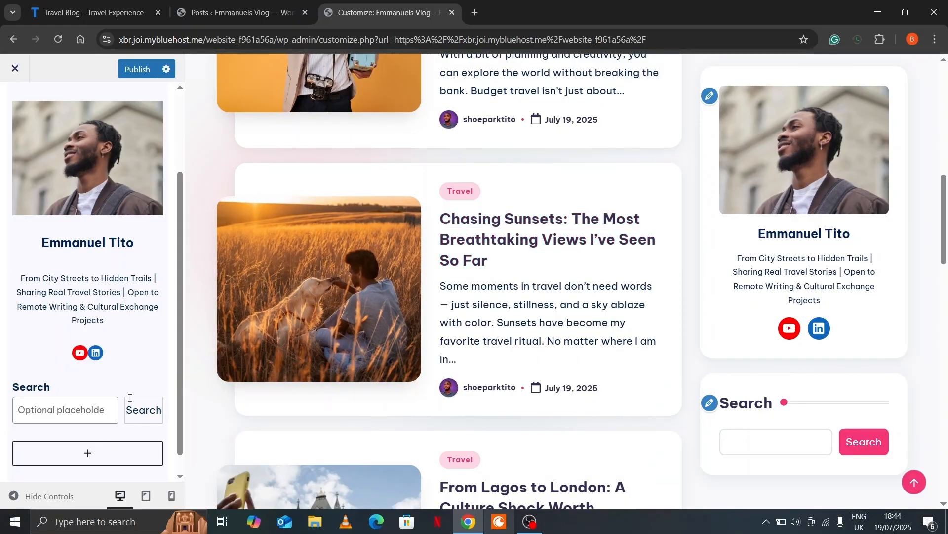
# Add another plain Group below the search with a Heading reading 'Recent Posts'
pyautogui.click(88, 455)
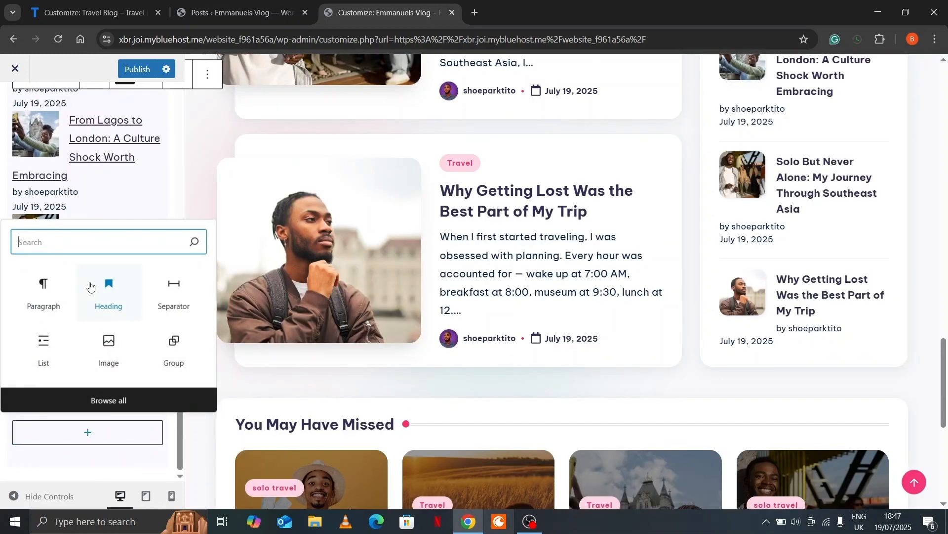
pyautogui.write('gr')
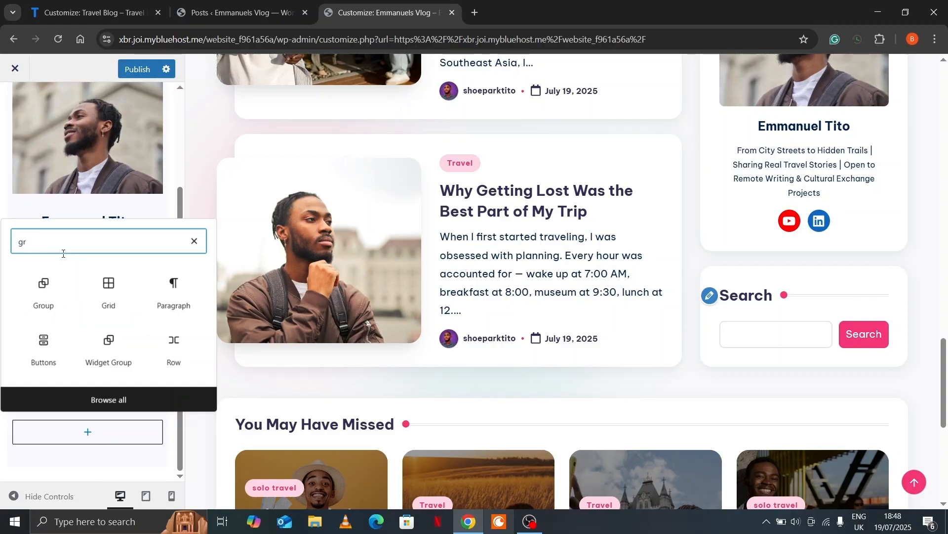
pyautogui.write('o')
pyautogui.click(44, 296)
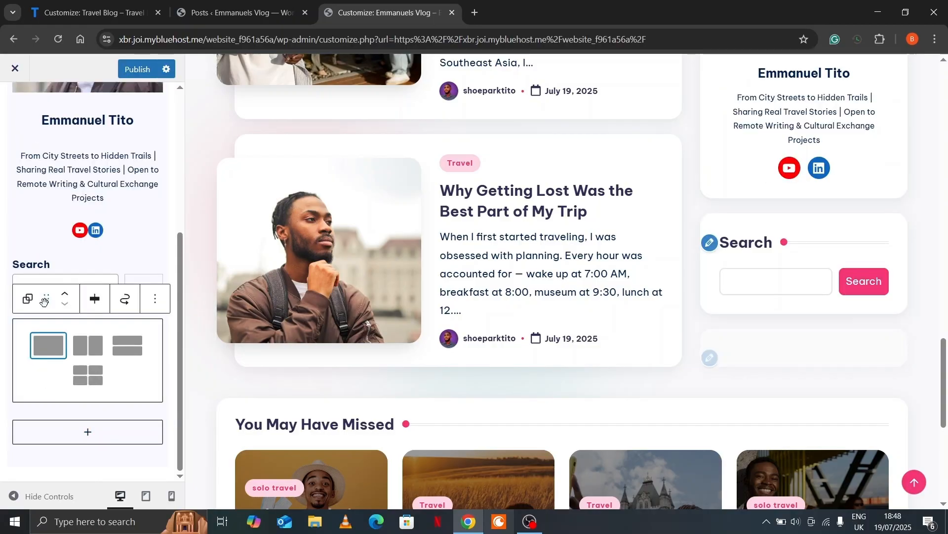
pyautogui.click(47, 340)
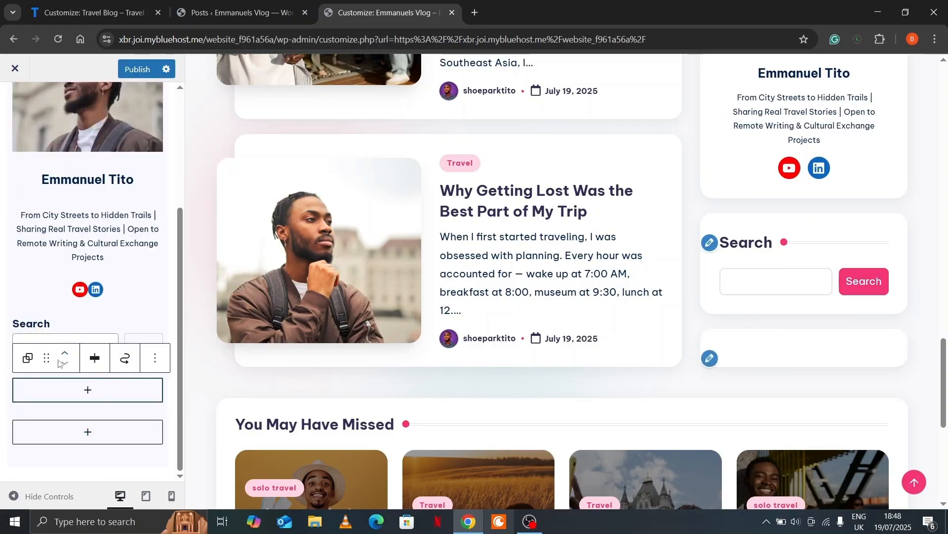
pyautogui.click(86, 390)
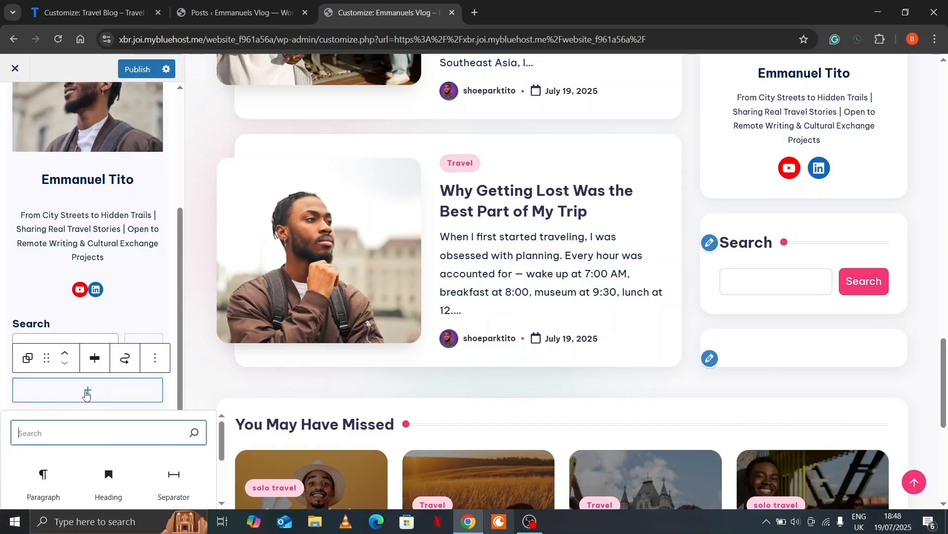
pyautogui.write('head')
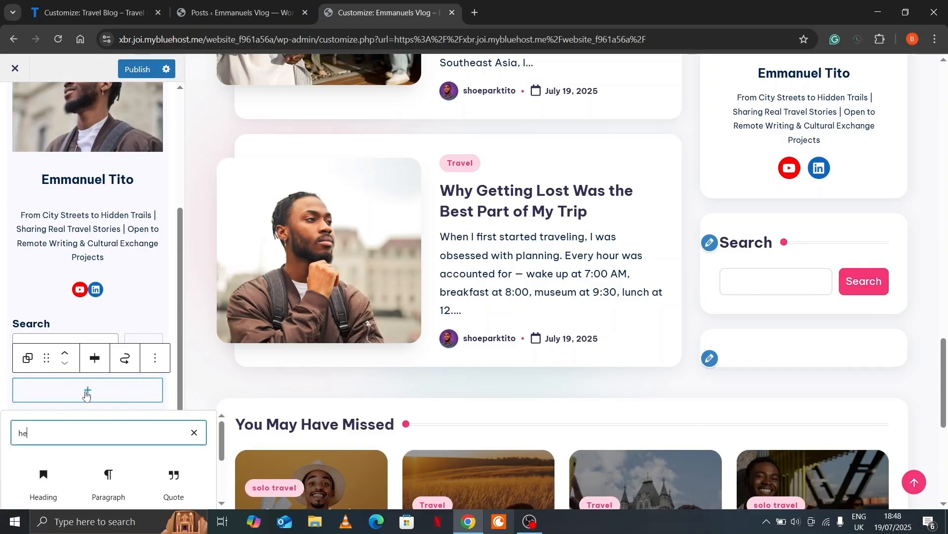
pyautogui.click(51, 484)
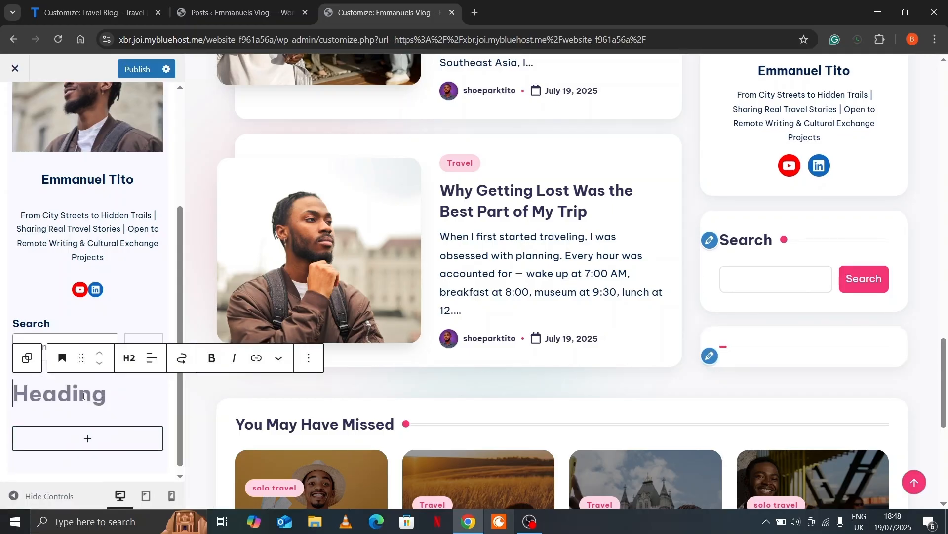
pyautogui.write('Recent Posts')
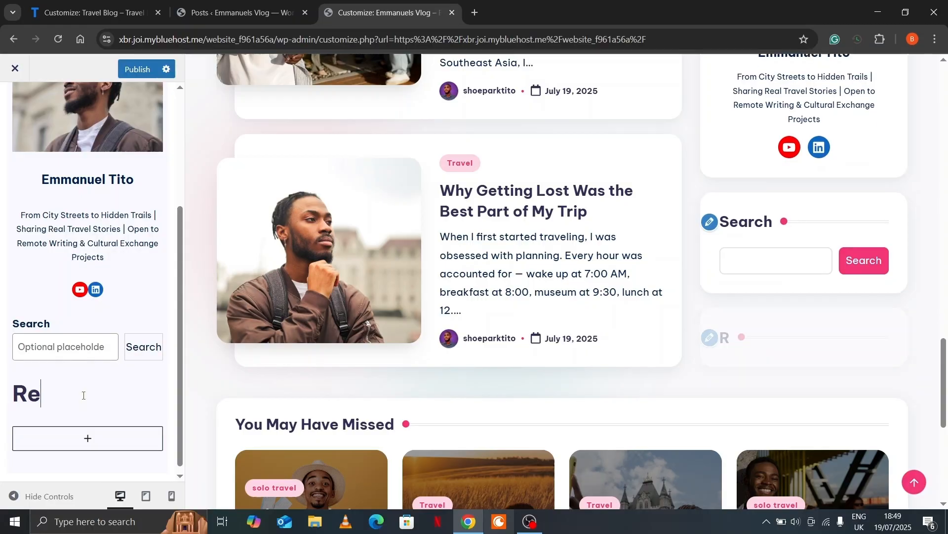
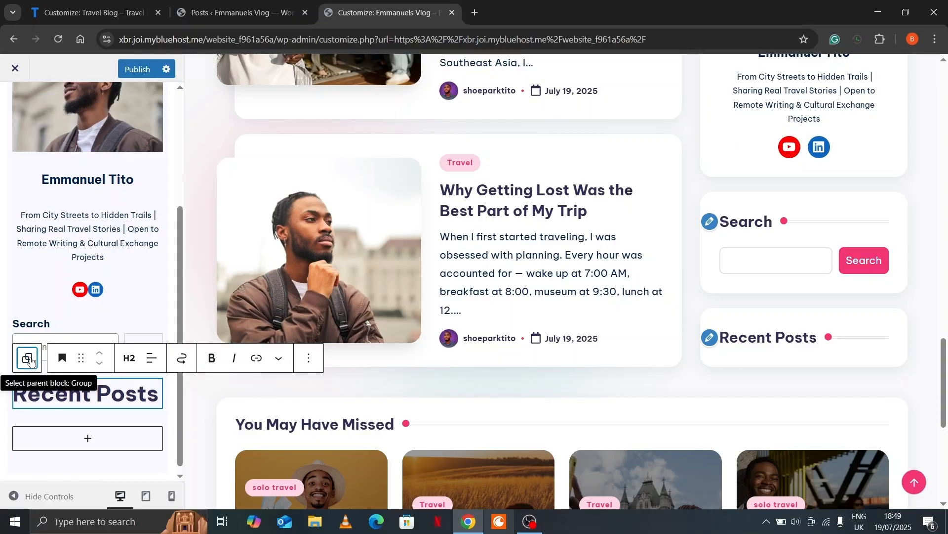
# Insert a Latest Posts block under the sidebar's Recent Posts heading and open its full settings
pyautogui.click(29, 357)
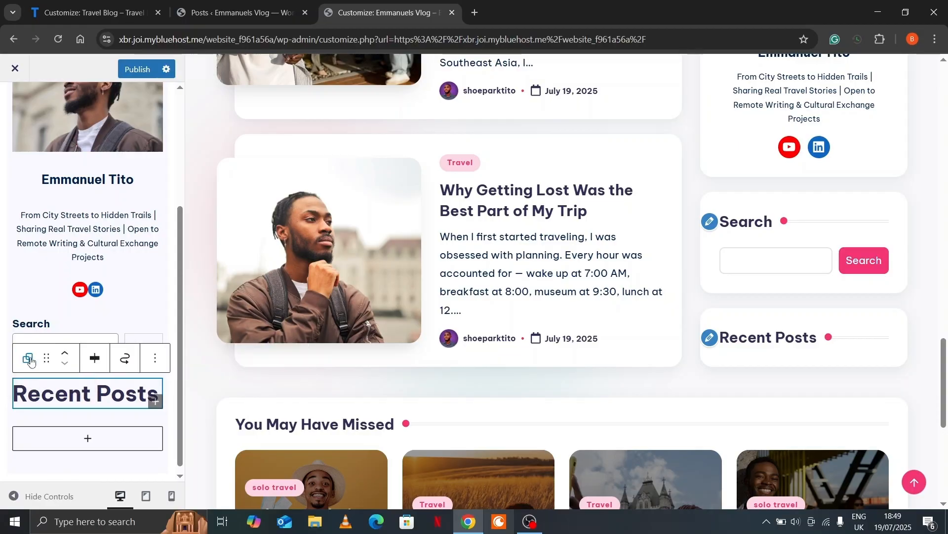
pyautogui.click(155, 402)
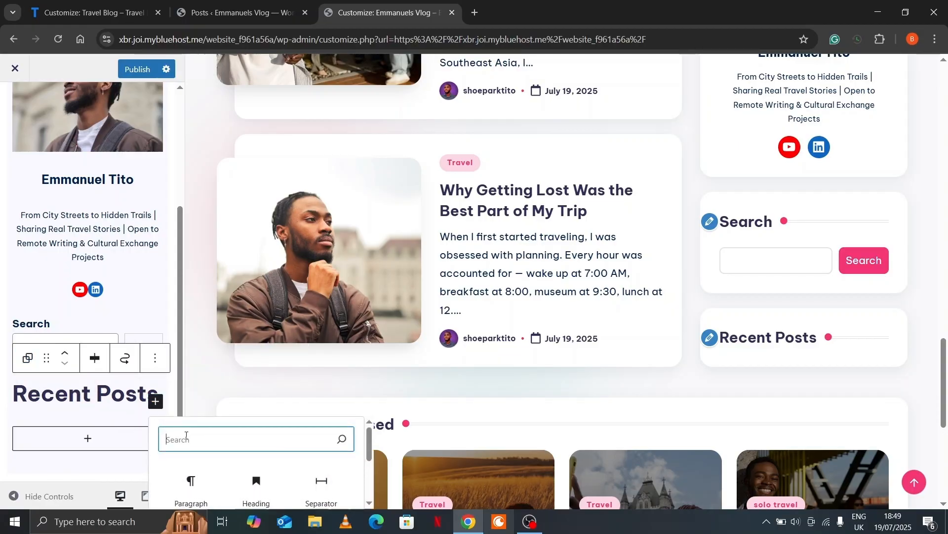
pyautogui.write('rece')
pyautogui.scroll(-2, 193, 467)
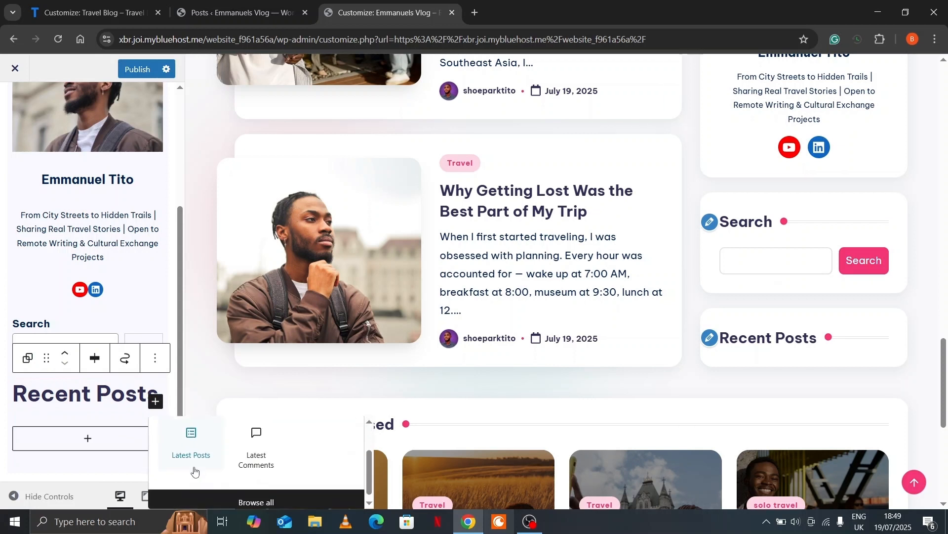
pyautogui.click(198, 449)
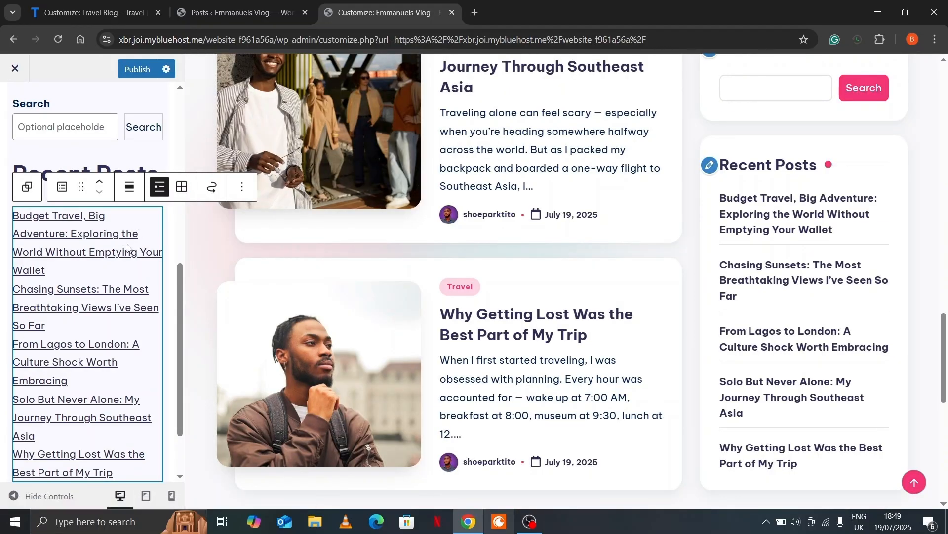
pyautogui.click(243, 189)
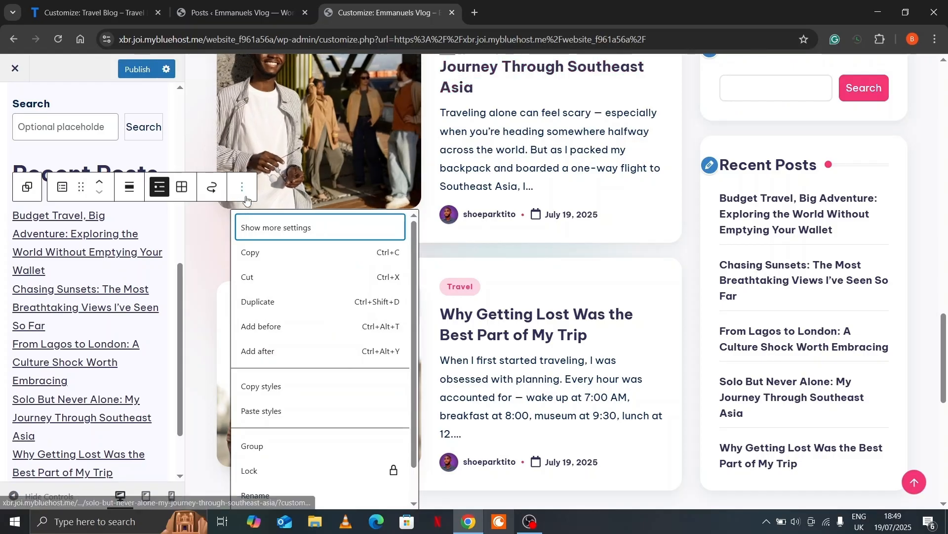
pyautogui.click(256, 228)
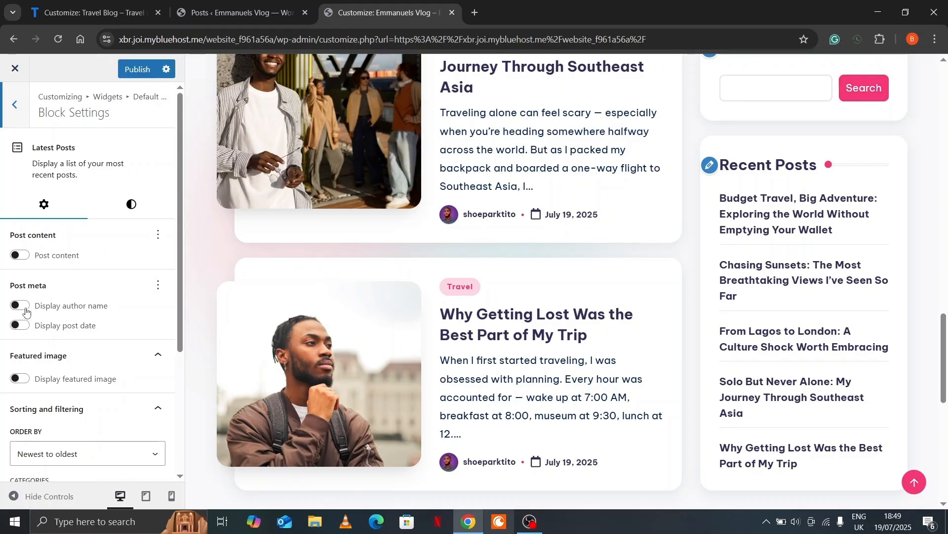
# Show author name, post date and 75×75 left-aligned featured images on the Latest Posts list
pyautogui.click(22, 307)
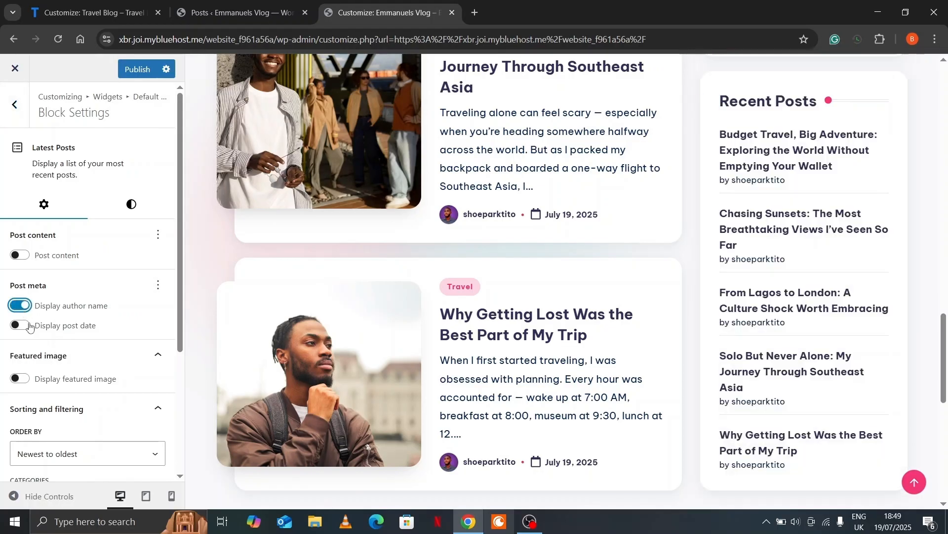
pyautogui.click(21, 326)
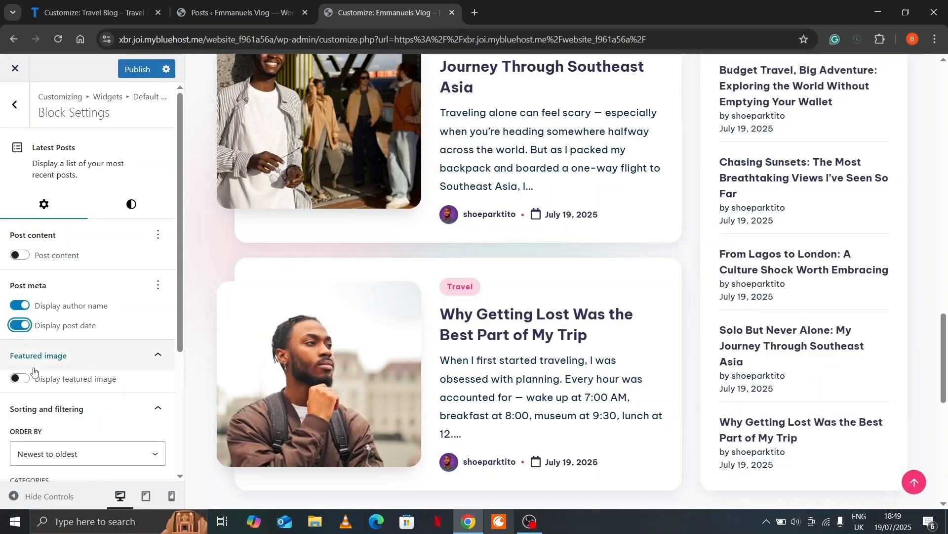
pyautogui.click(22, 381)
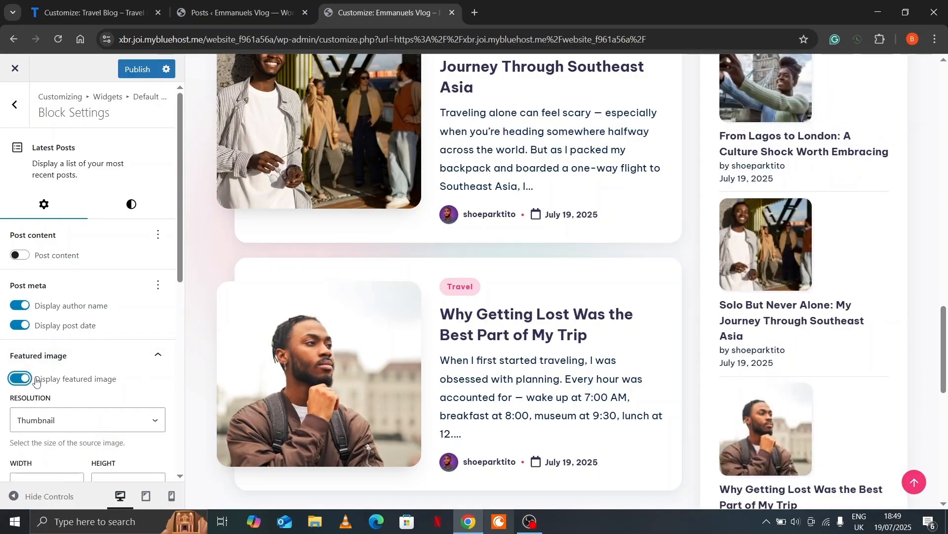
pyautogui.scroll(-3, 60, 381)
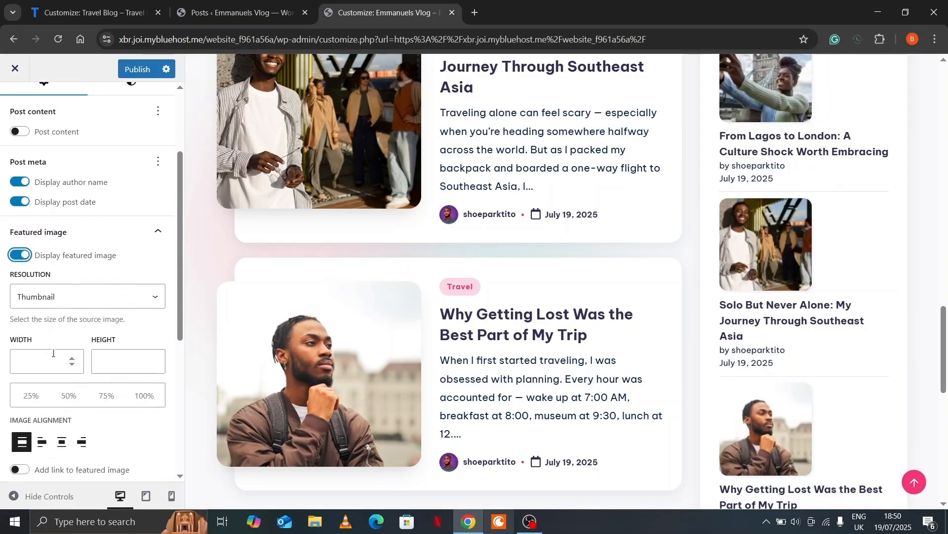
pyautogui.click(68, 395)
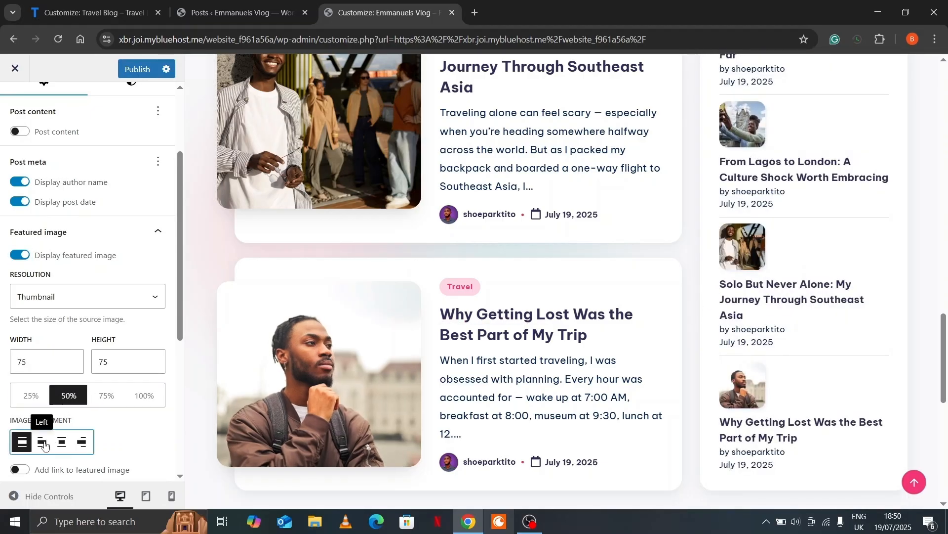
pyautogui.click(42, 442)
# Scroll the settings and compare them against the Travel Blog customizer
pyautogui.scroll(-5, 138, 415)
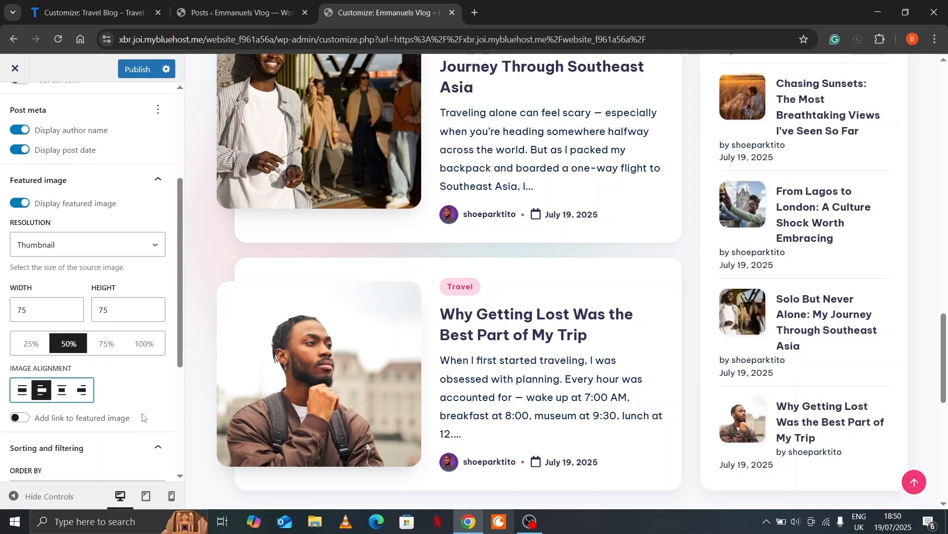
pyautogui.scroll(-1, 143, 416)
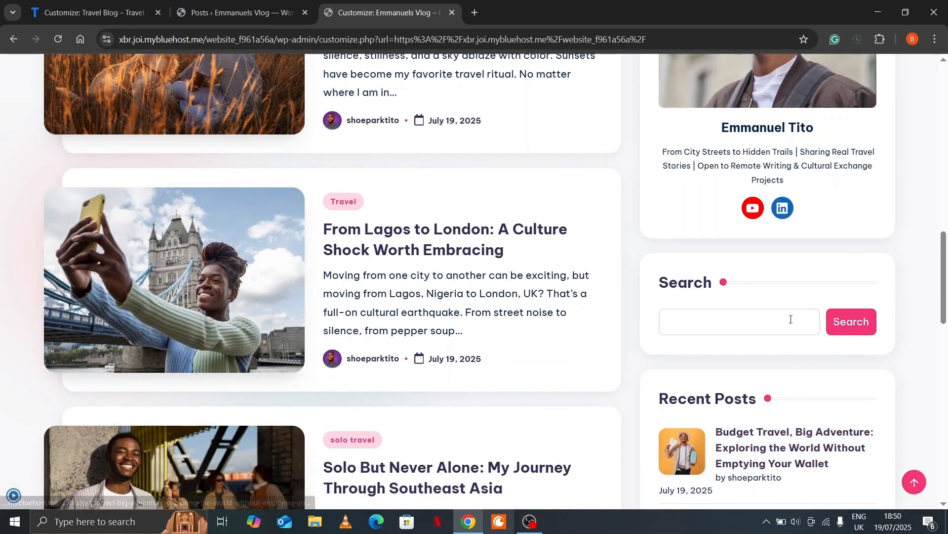
pyautogui.scroll(4, 791, 320)
pyautogui.scroll(-9, 772, 271)
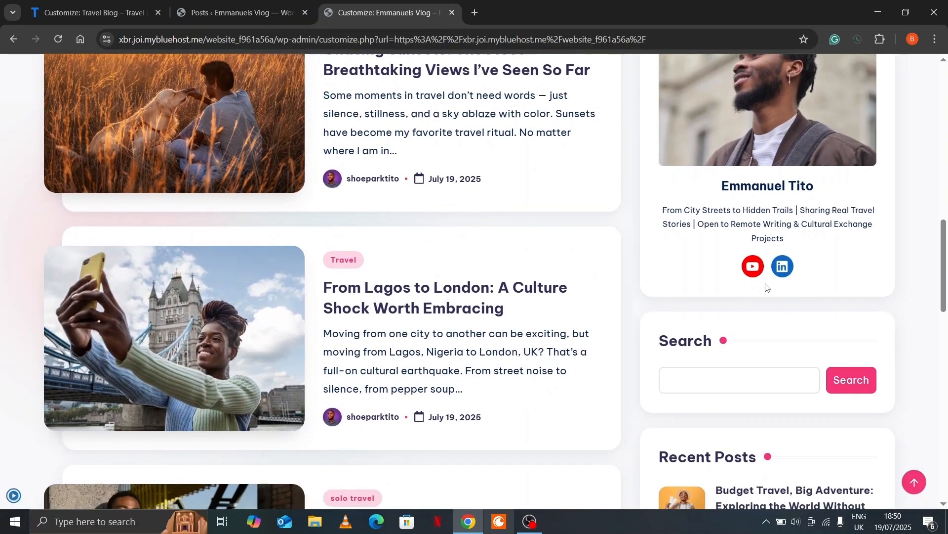
pyautogui.scroll(-4, 734, 259)
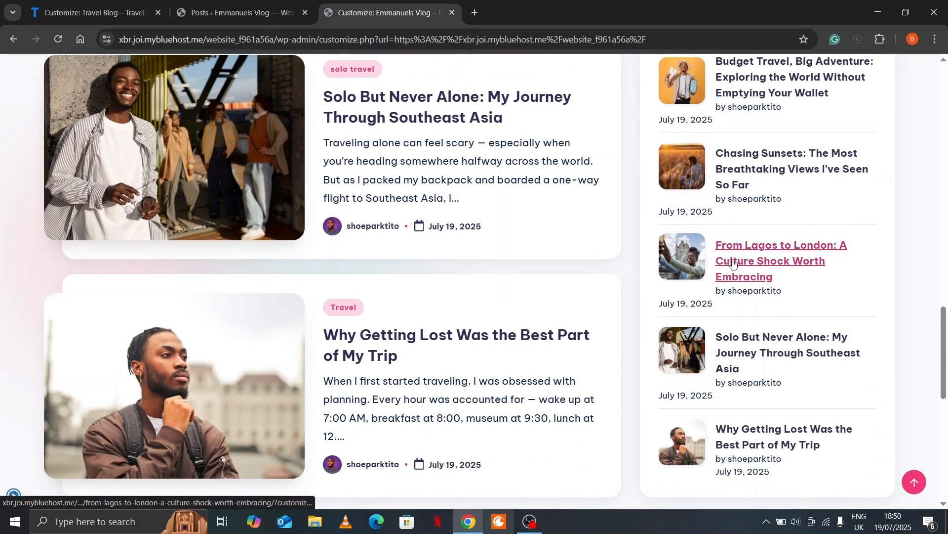
pyautogui.hotkey('ctrl', 'Tab')
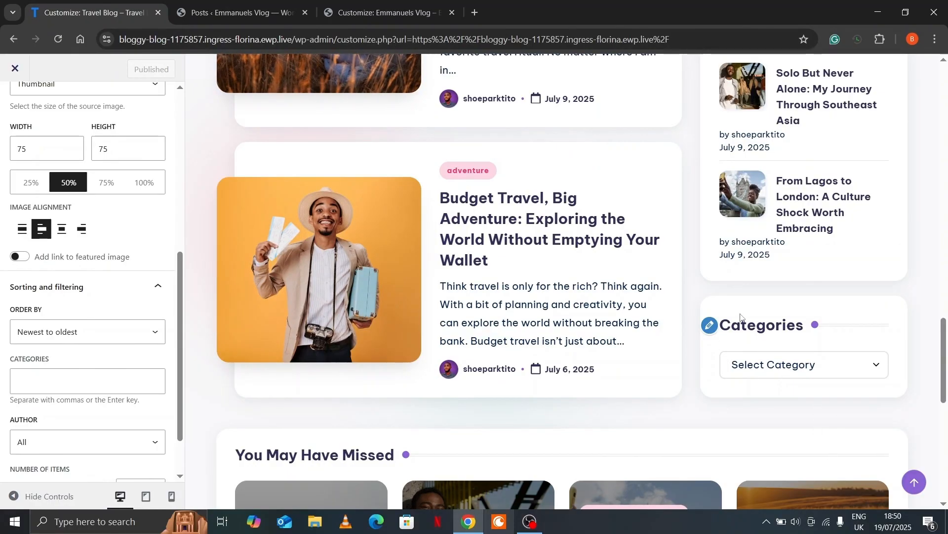
pyautogui.hotkey('ctrl', 'shift', 'Tab')
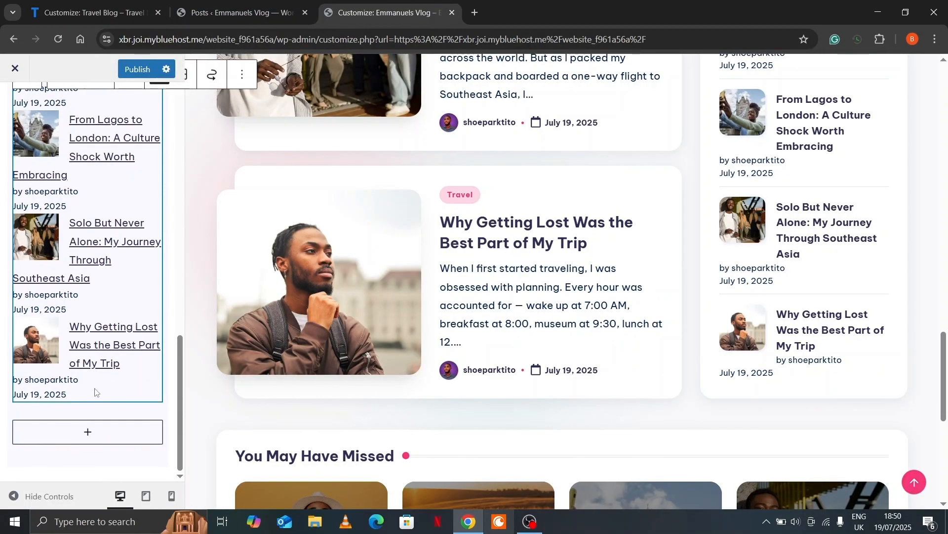
# Add a plain Group to the sidebar containing a heading 'Categories'
pyautogui.click(84, 438)
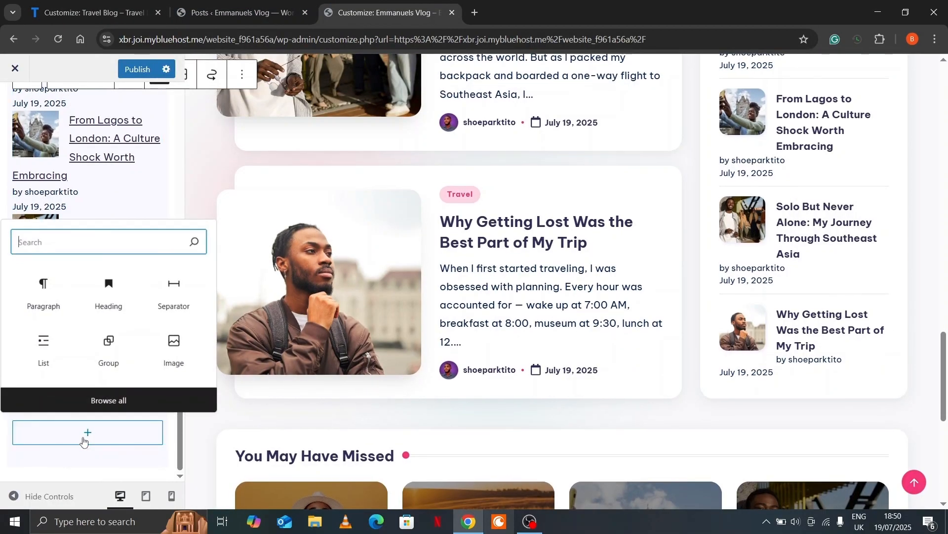
pyautogui.write('gr')
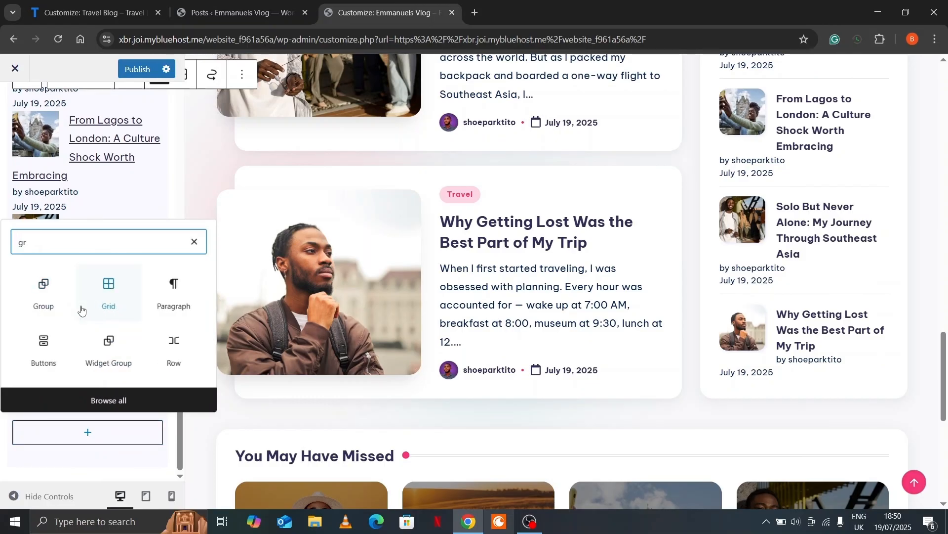
pyautogui.write('oup')
pyautogui.click(43, 292)
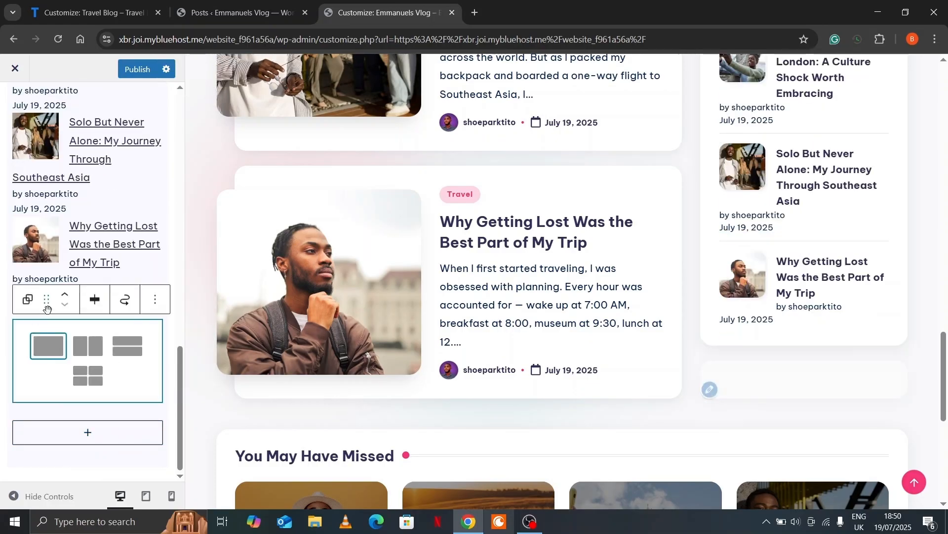
pyautogui.click(48, 354)
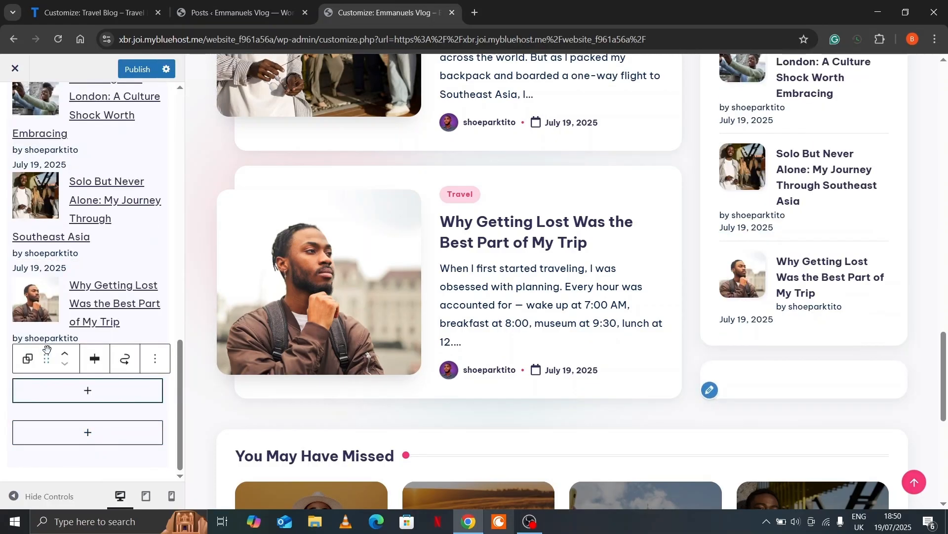
pyautogui.click(88, 393)
pyautogui.write('head')
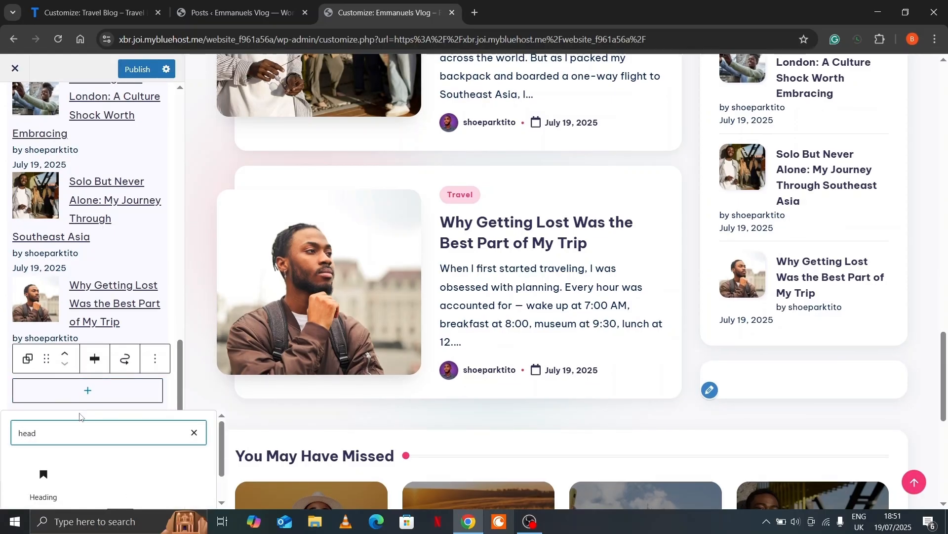
pyautogui.click(60, 484)
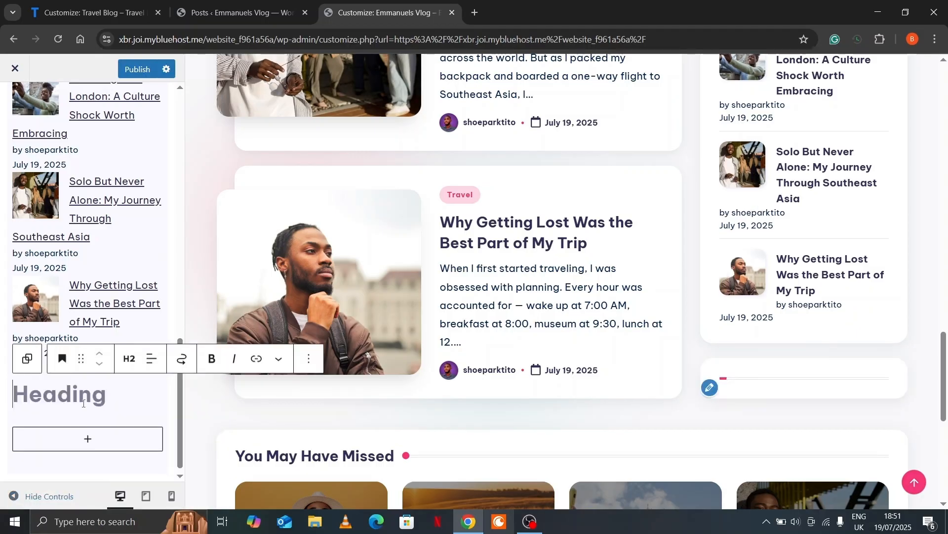
pyautogui.write('Categories')
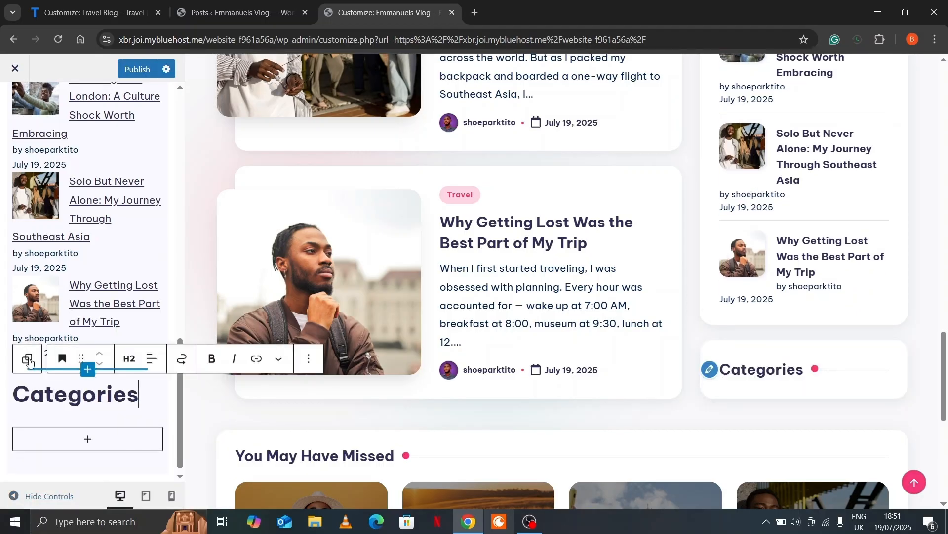
# Add a Categories List block below the Categories heading
pyautogui.click(28, 359)
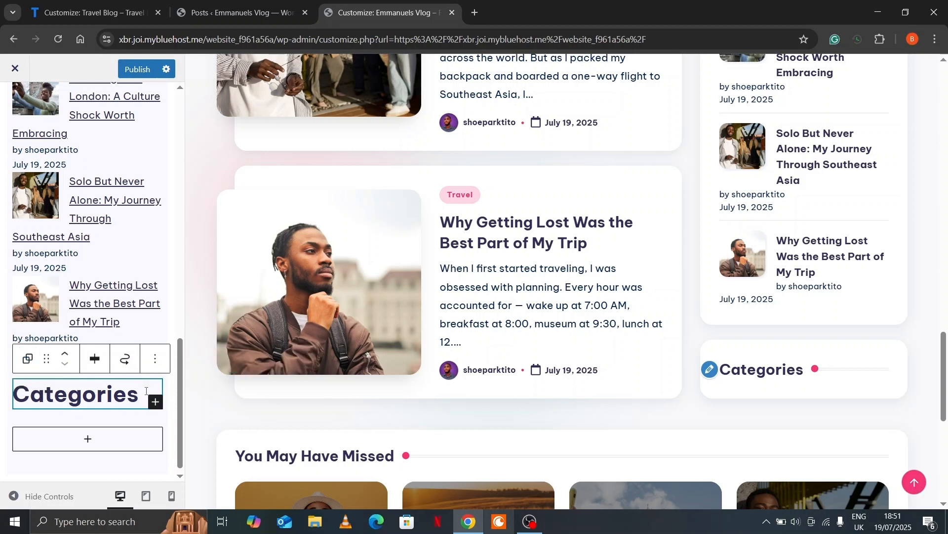
pyautogui.click(157, 403)
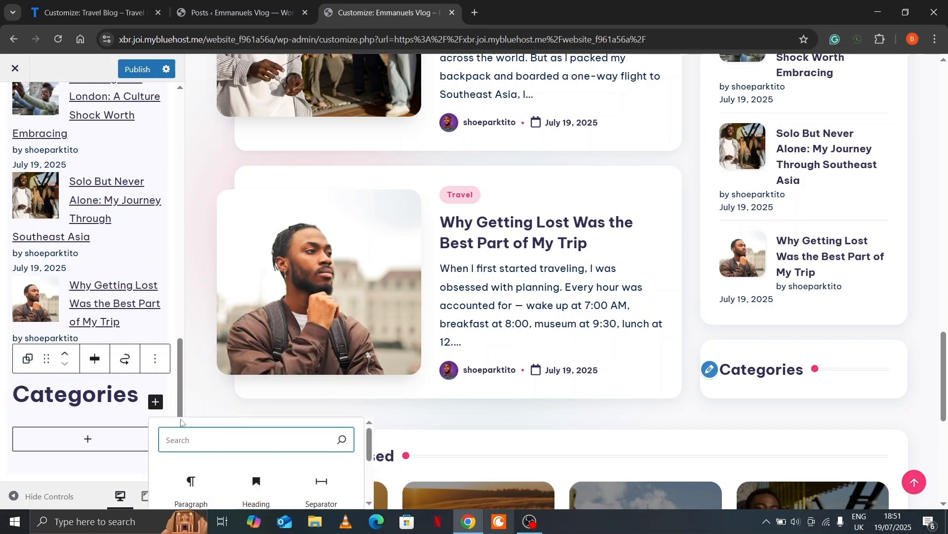
pyautogui.write('ca')
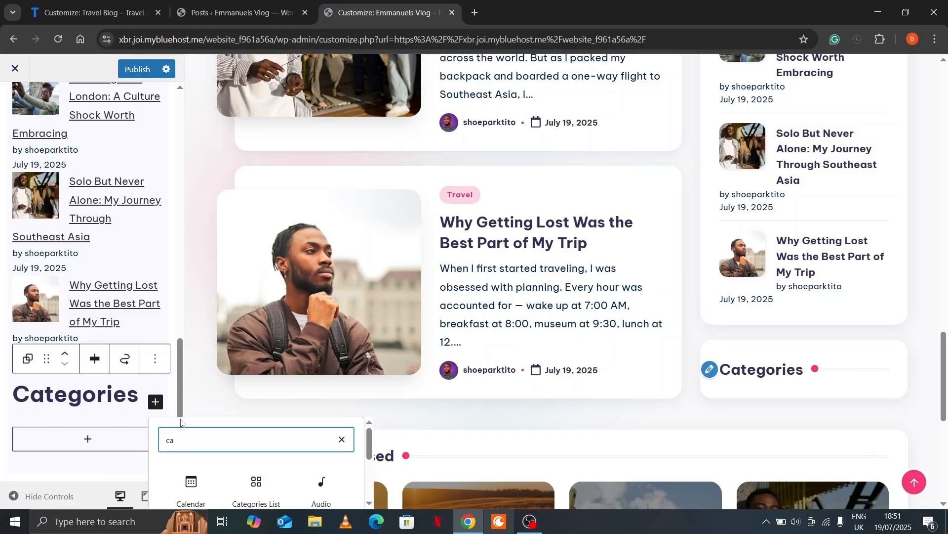
pyautogui.write('t')
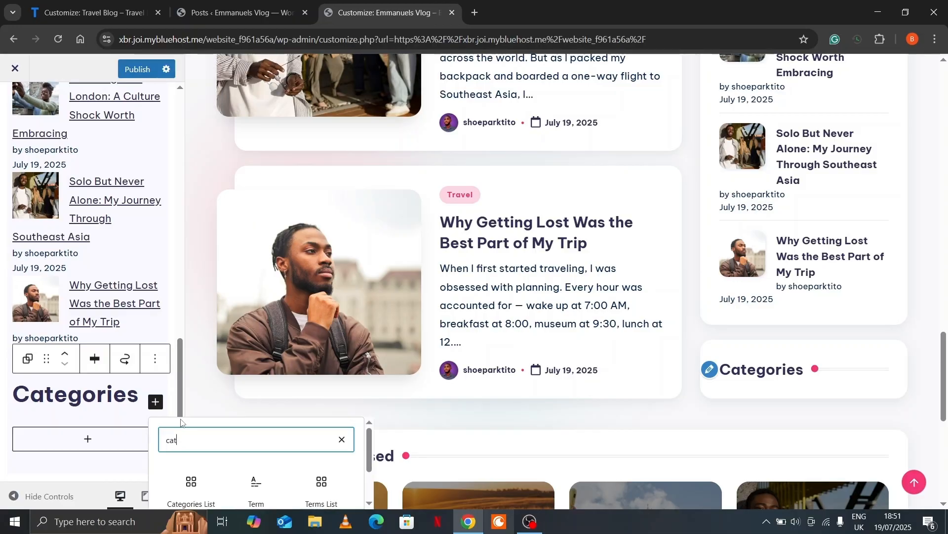
pyautogui.click(193, 486)
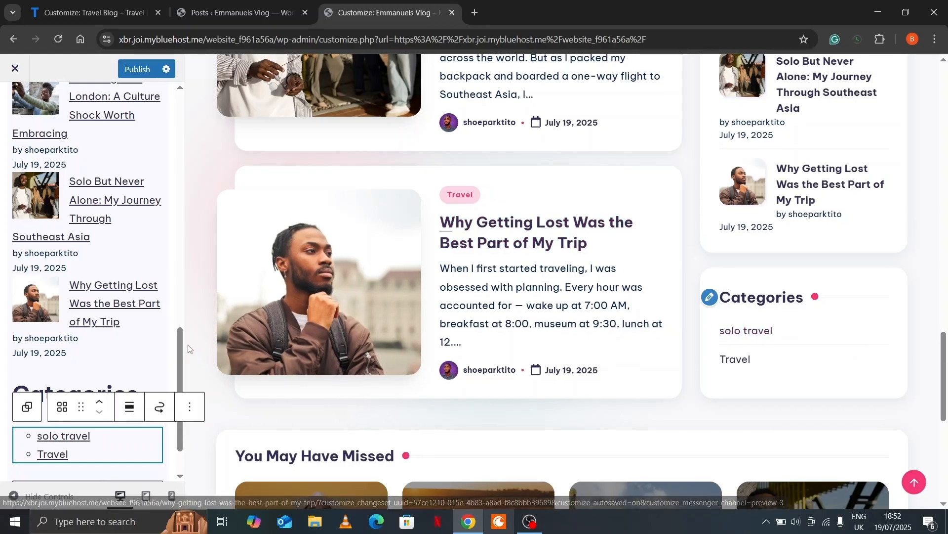
pyautogui.click(179, 285)
# Publish the sidebar changes and exit the customizer to the live site
pyautogui.scroll(10, 646, 312)
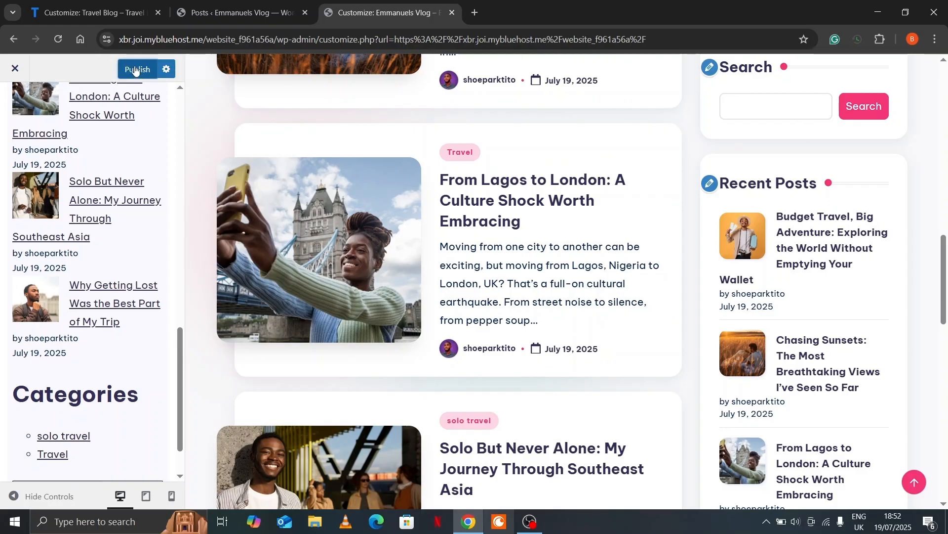
pyautogui.click(135, 70)
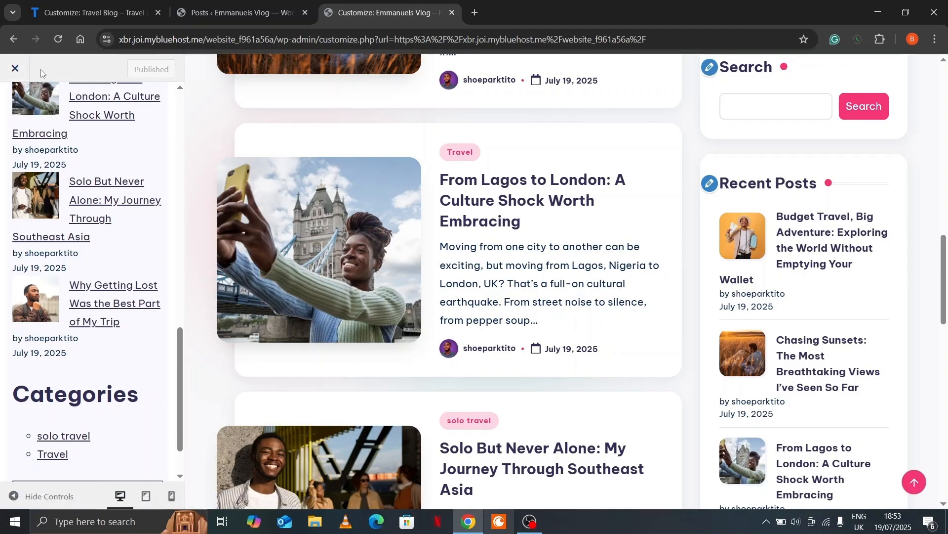
pyautogui.click(15, 69)
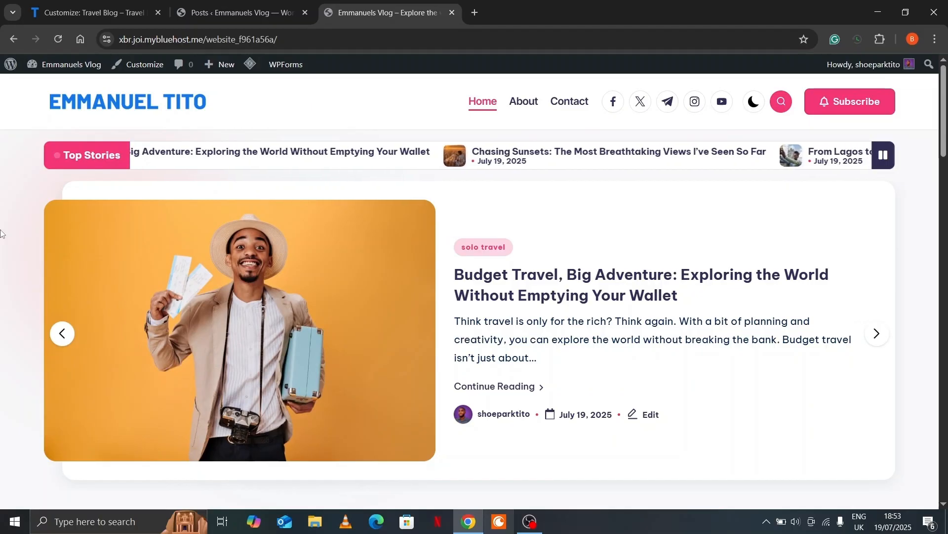
# Check the empty footer against the Travel Blog footer widgets, then return to Emmanuels Vlog
pyautogui.scroll(-10, 2, 237)
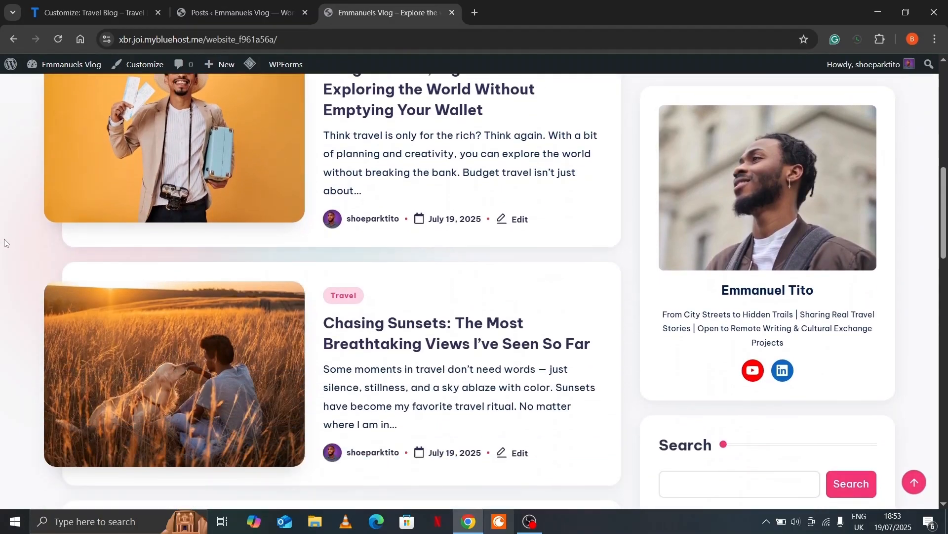
pyautogui.scroll(1, 1, 220)
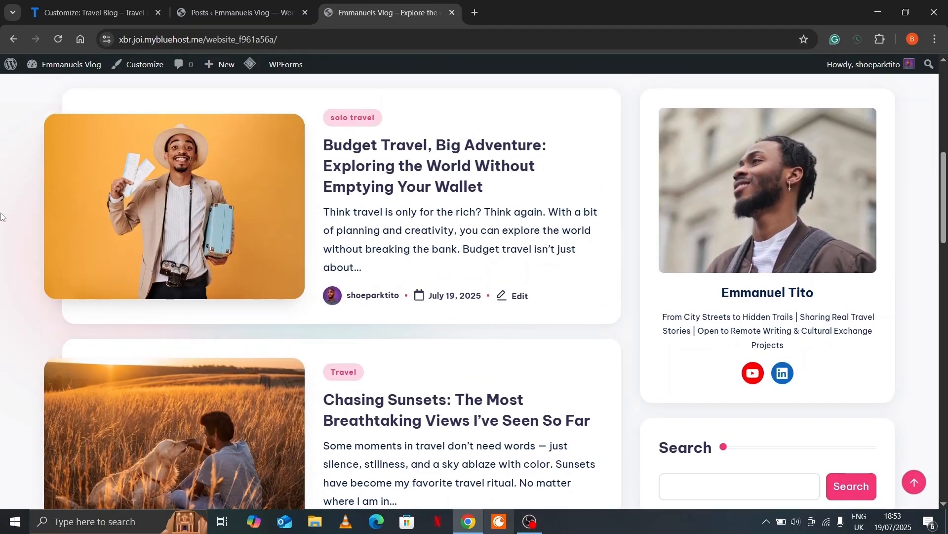
pyautogui.scroll(-18, 736, 306)
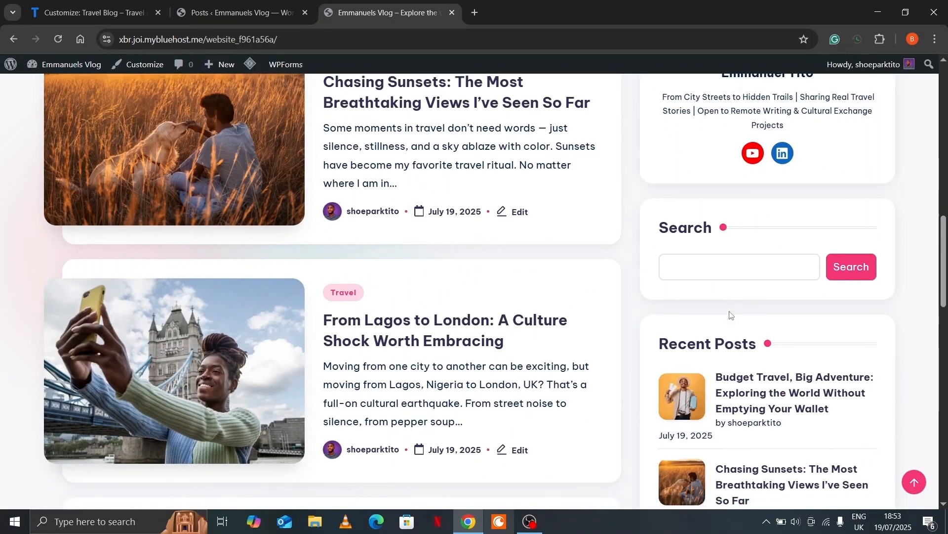
pyautogui.scroll(-4, 720, 328)
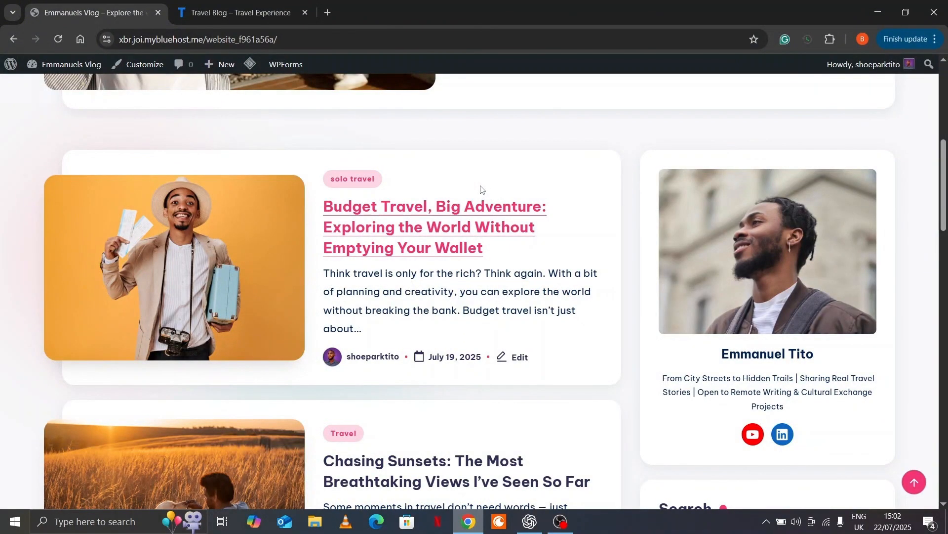
pyautogui.scroll(-8, 480, 188)
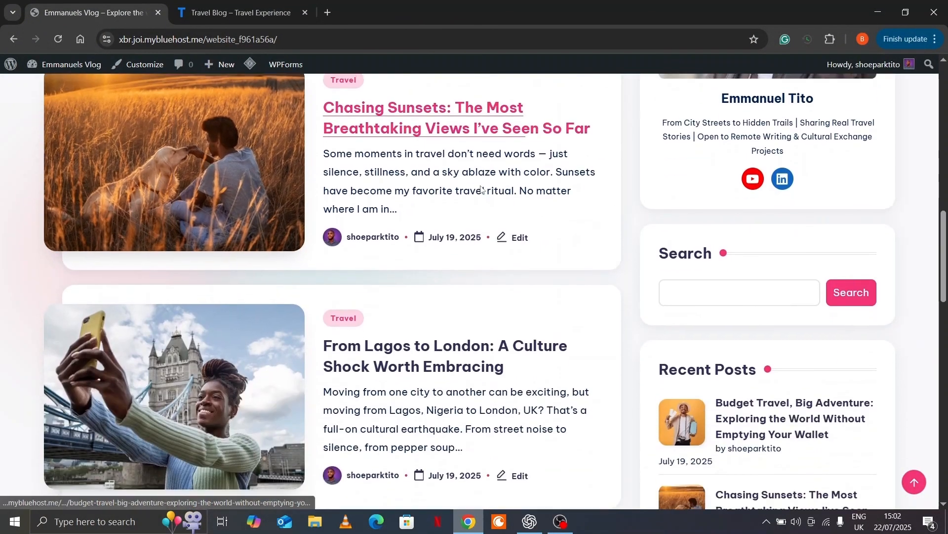
pyautogui.scroll(-12, 786, 243)
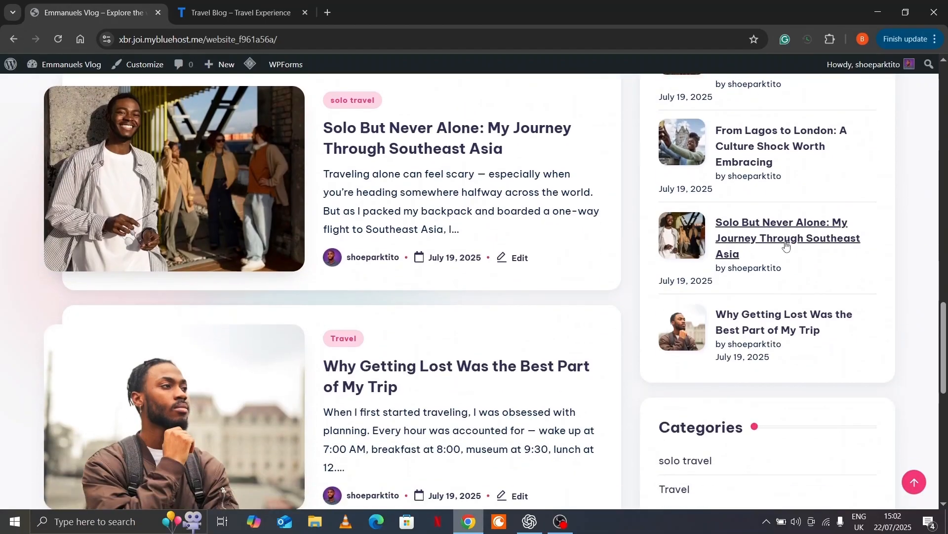
pyautogui.scroll(-7, 786, 246)
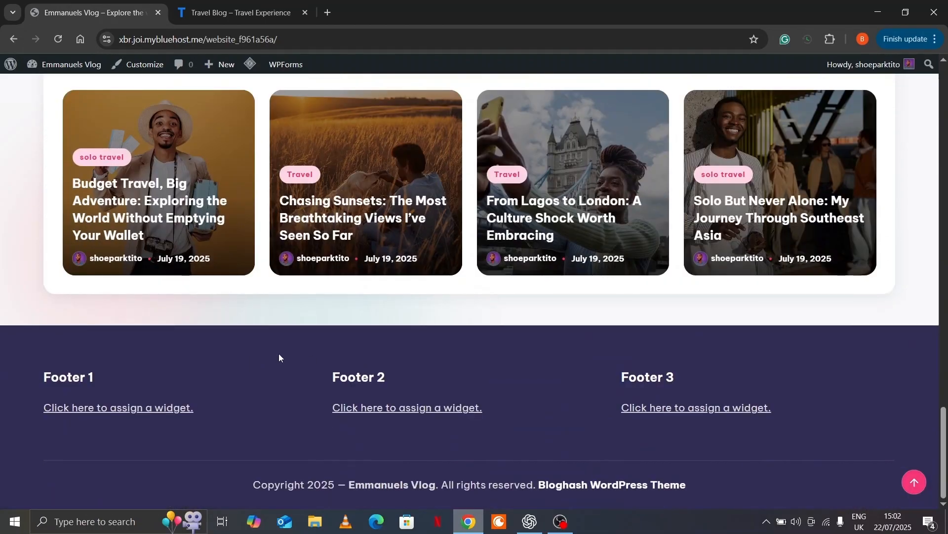
pyautogui.hotkey('ctrl', 'Tab')
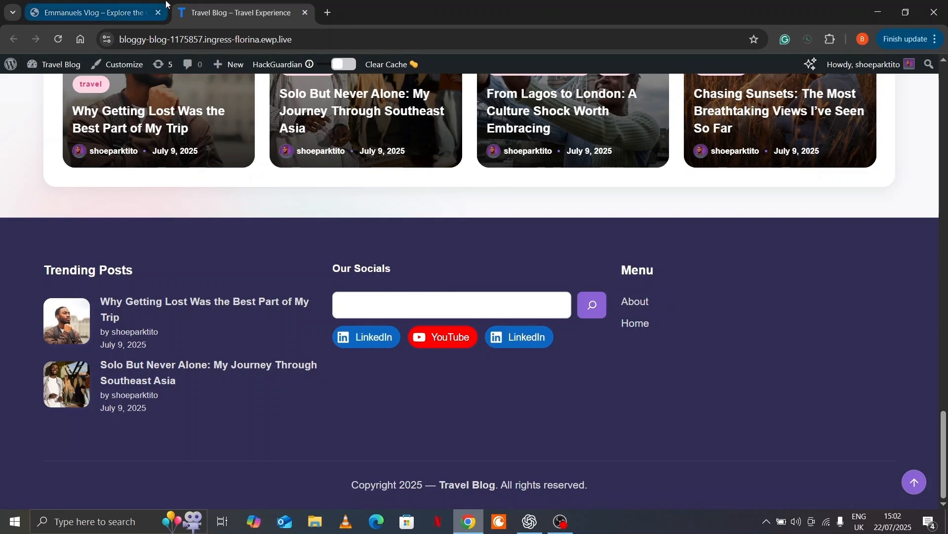
pyautogui.click(118, 12)
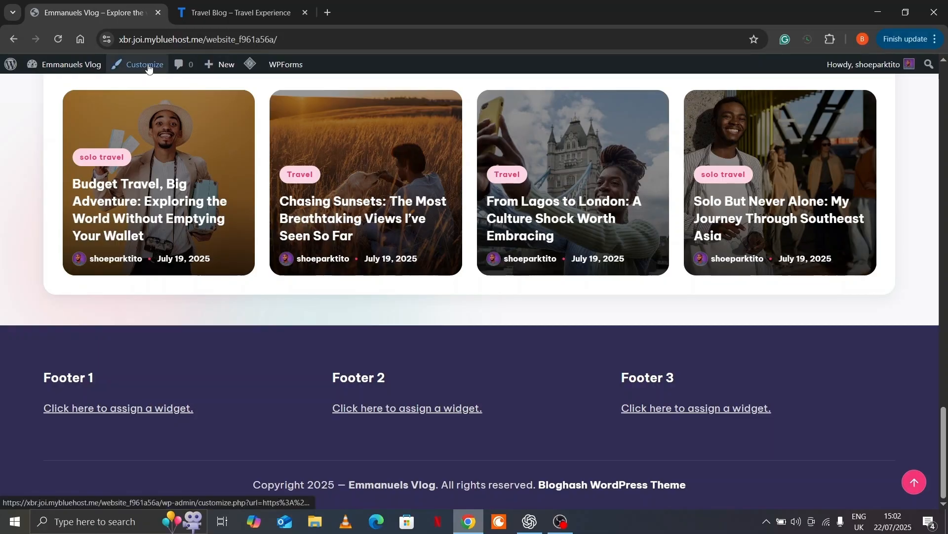
pyautogui.scroll(-5, 123, 392)
# Open the Footer 1 widget area, glance at the Travel Blog footer, and begin adding a block
pyautogui.scroll(-2, 123, 392)
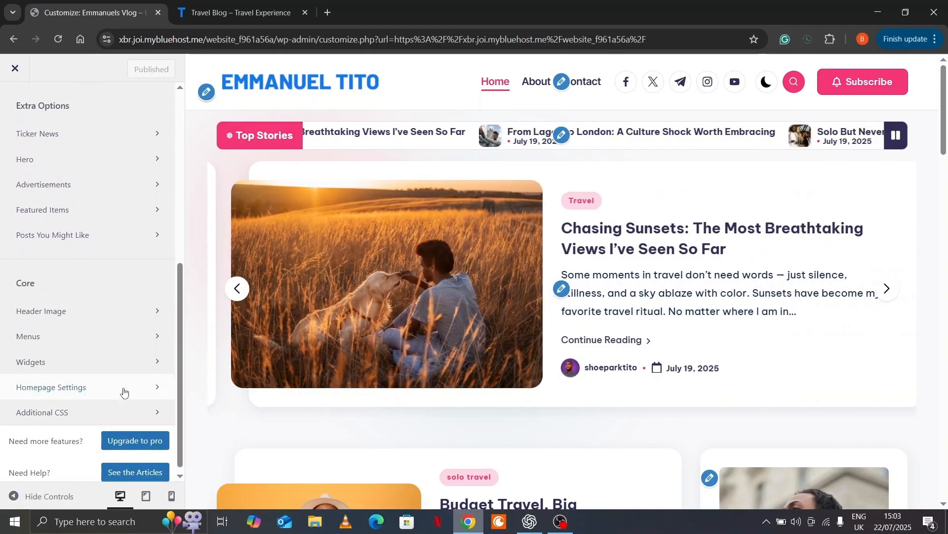
pyautogui.click(117, 364)
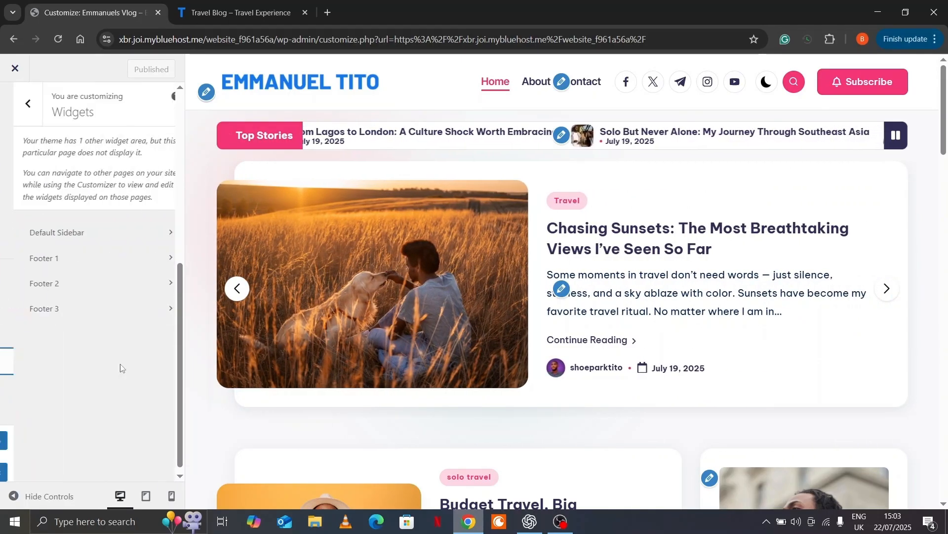
pyautogui.click(129, 257)
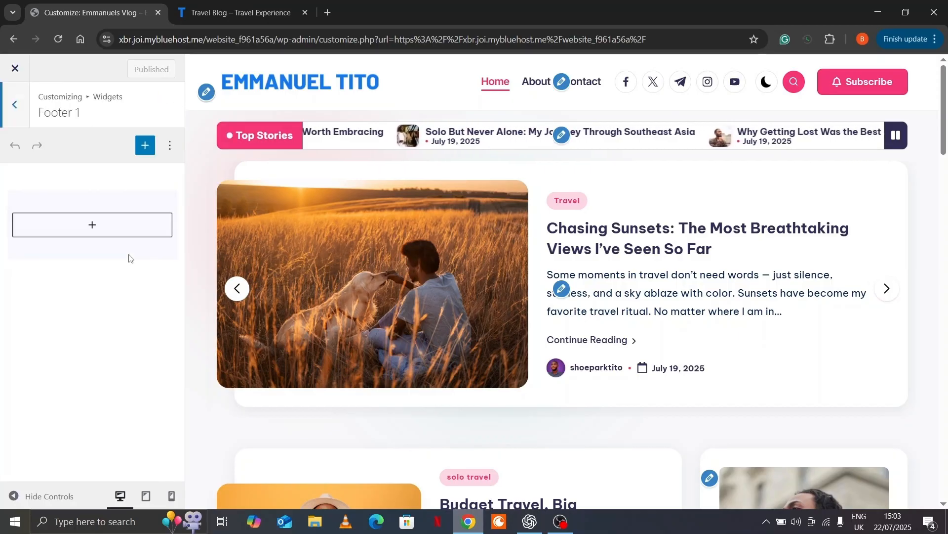
pyautogui.scroll(-15, 379, 282)
pyautogui.scroll(-10, 380, 283)
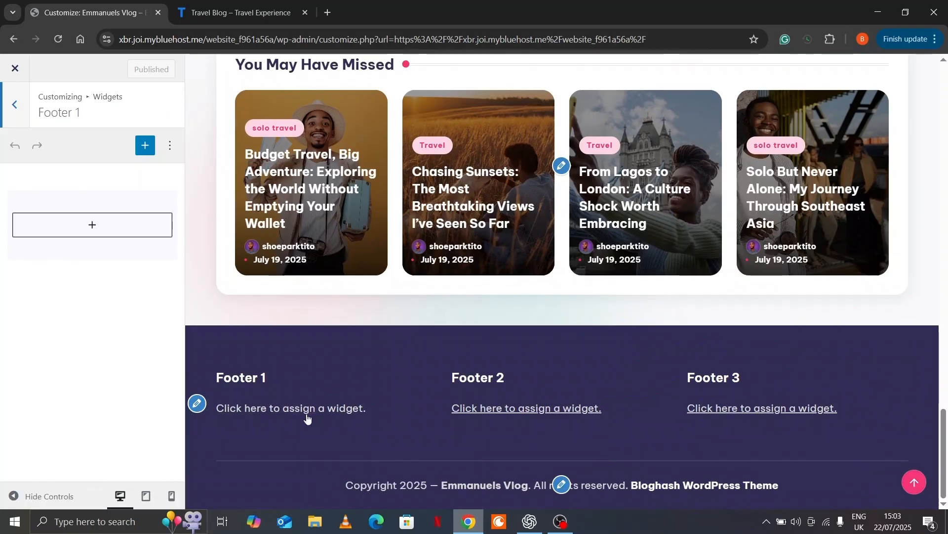
pyautogui.click(207, 9)
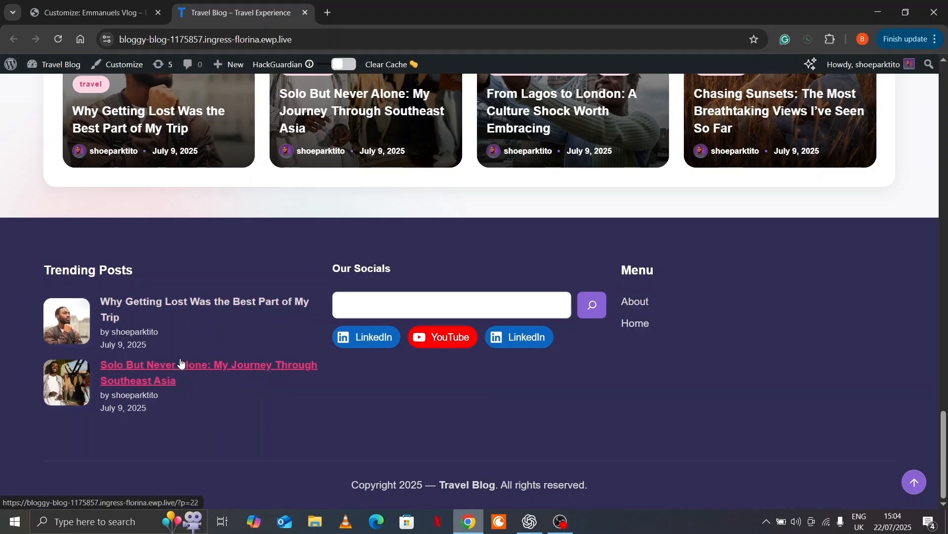
pyautogui.click(89, 5)
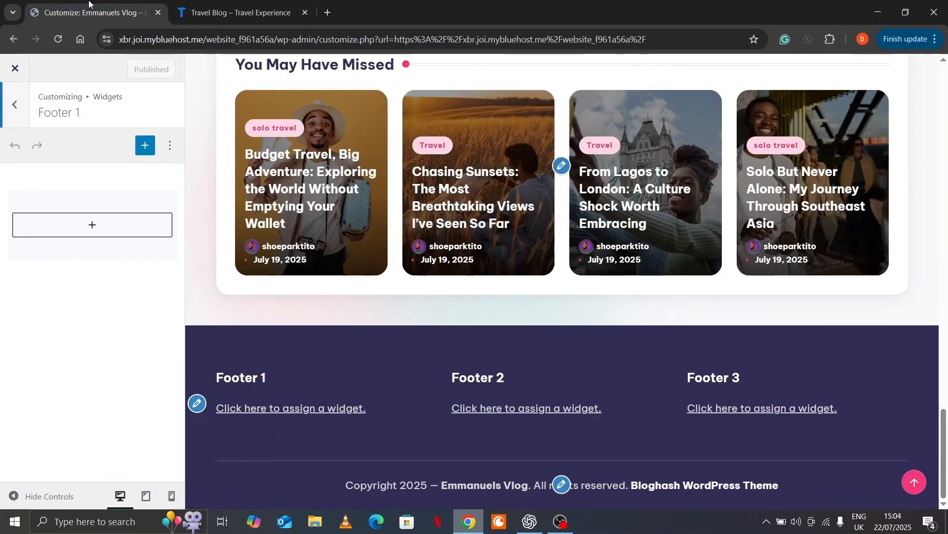
pyautogui.click(91, 225)
# Add a plain Group to Footer 1 holding a heading 'Recent Posts'
pyautogui.write('g')
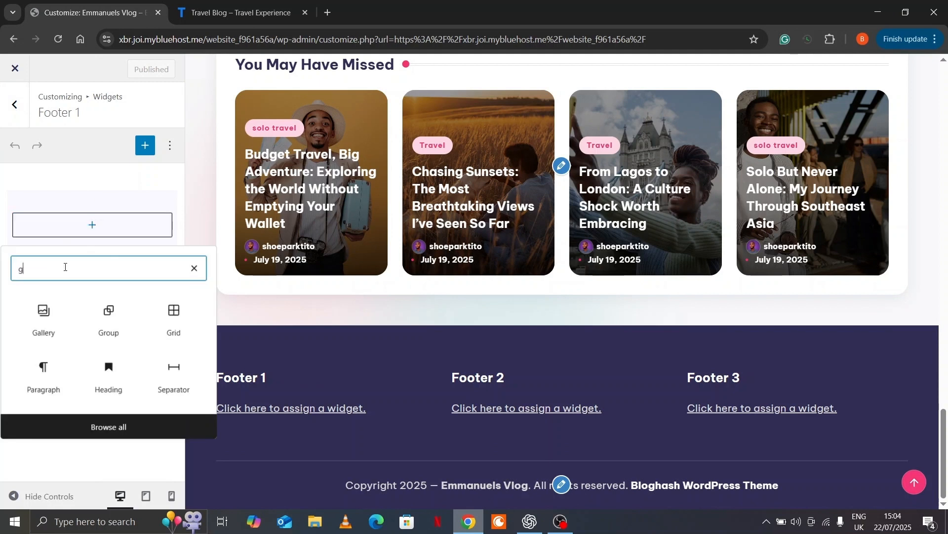
pyautogui.write('ro')
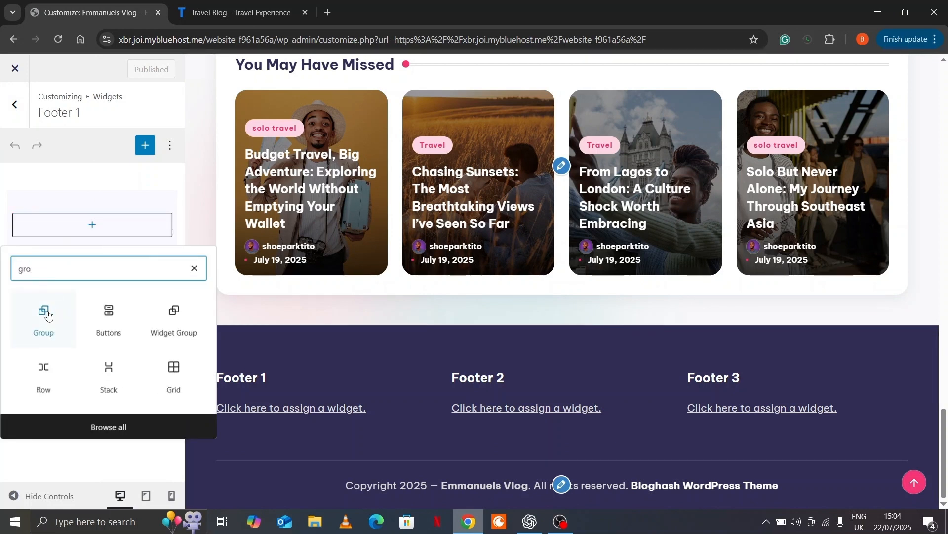
pyautogui.click(47, 318)
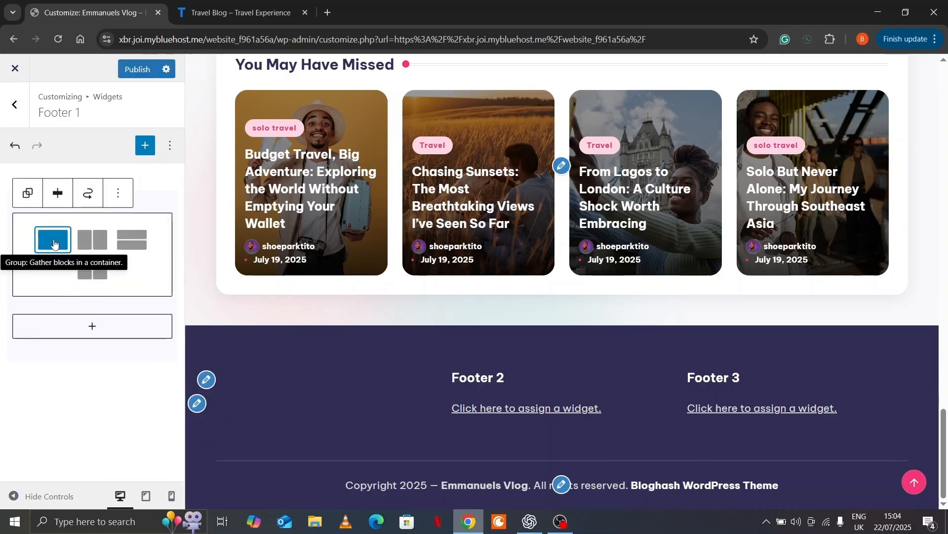
pyautogui.click(54, 242)
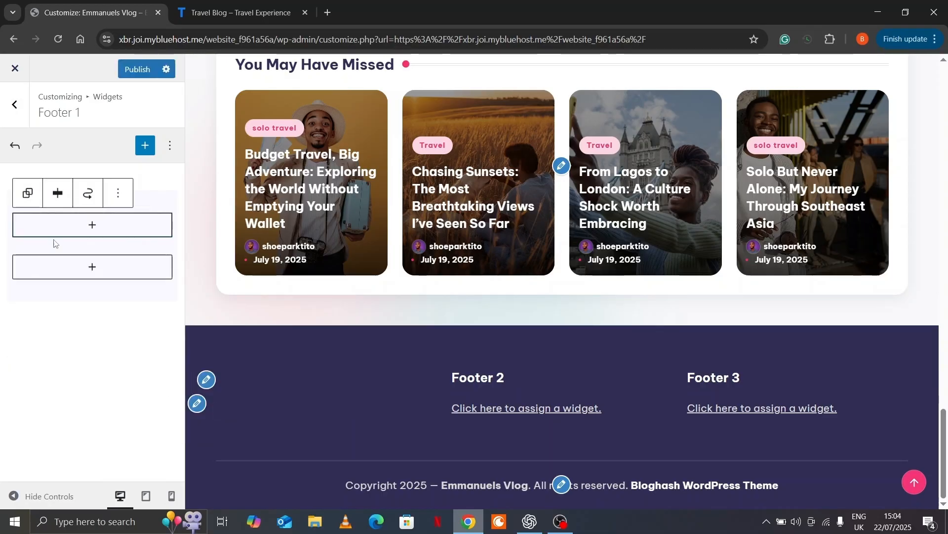
pyautogui.click(95, 230)
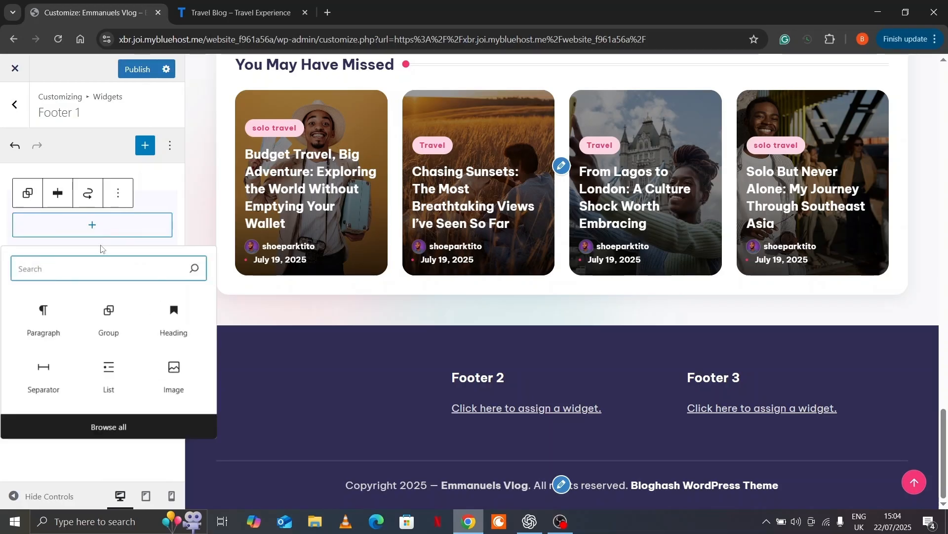
pyautogui.write('hea')
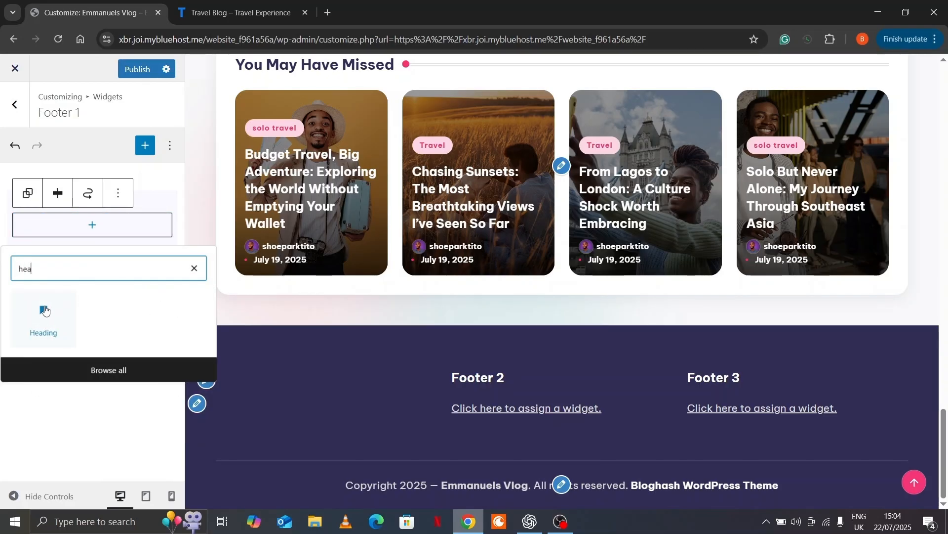
pyautogui.click(48, 309)
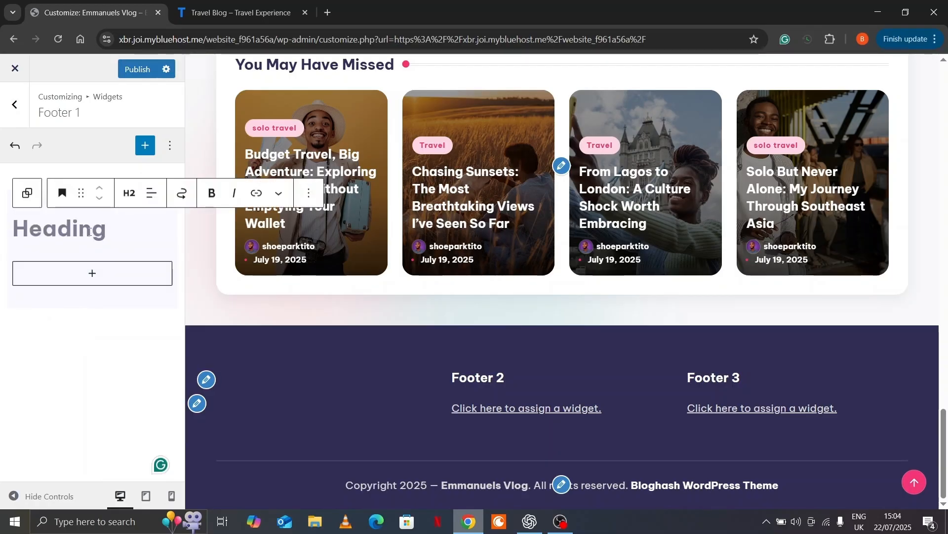
pyautogui.write('Recent Posts')
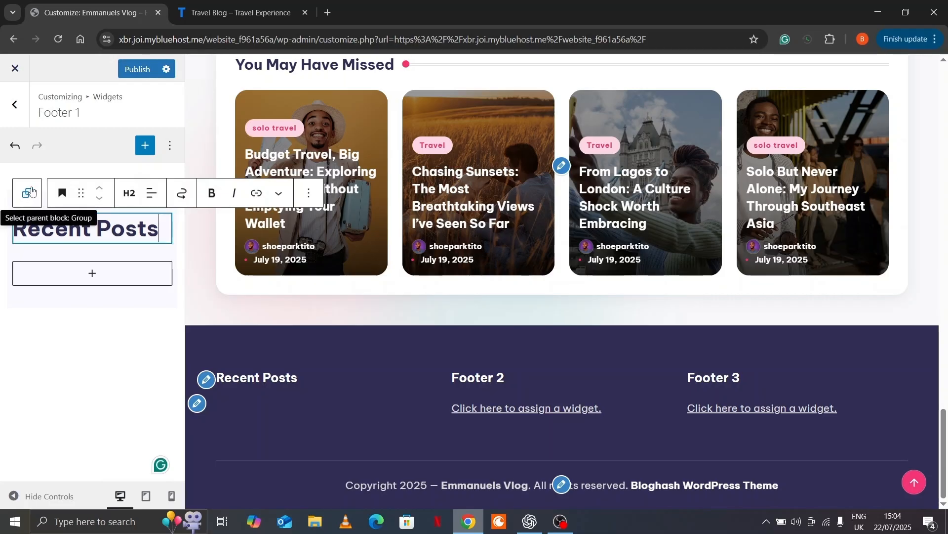
pyautogui.click(31, 192)
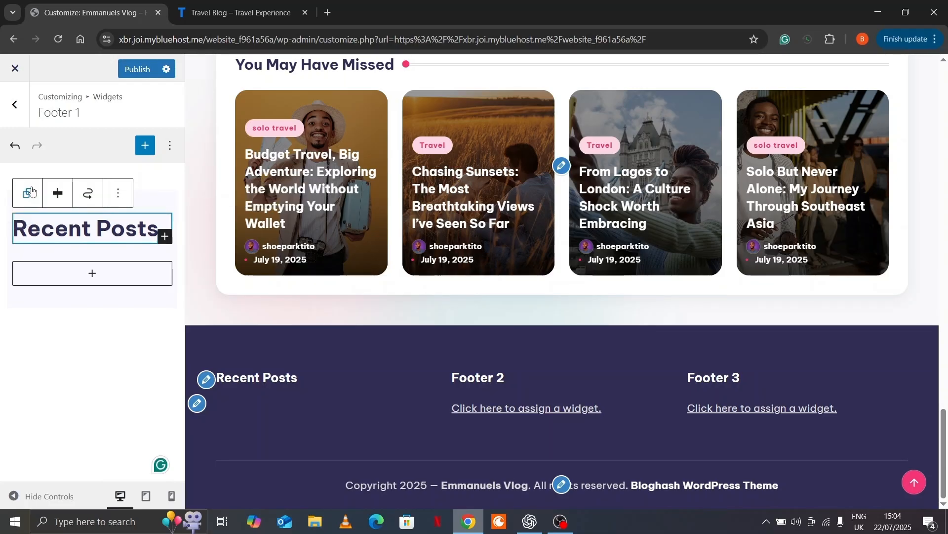
# Insert a Latest Posts block under Footer 1's Recent Posts heading and open its options menu
pyautogui.click(165, 237)
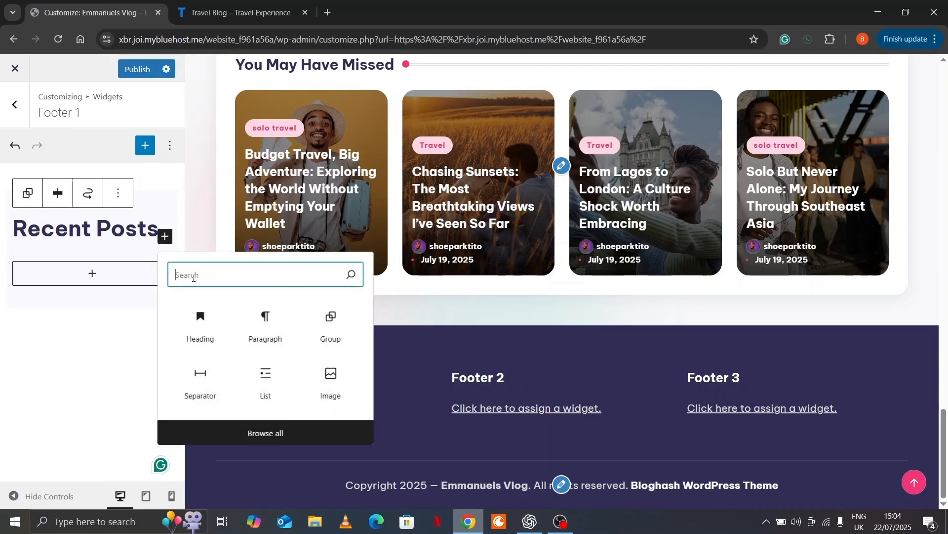
pyautogui.write('lates')
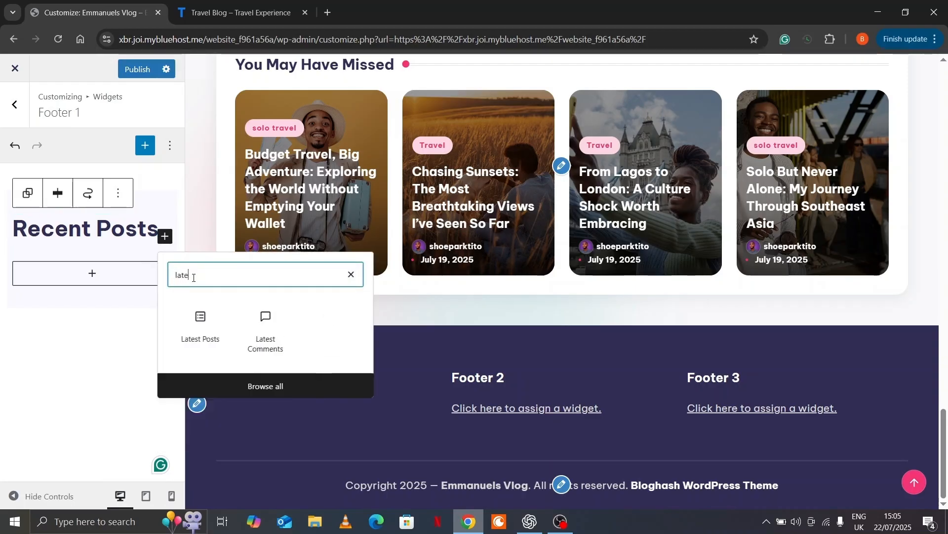
pyautogui.click(201, 329)
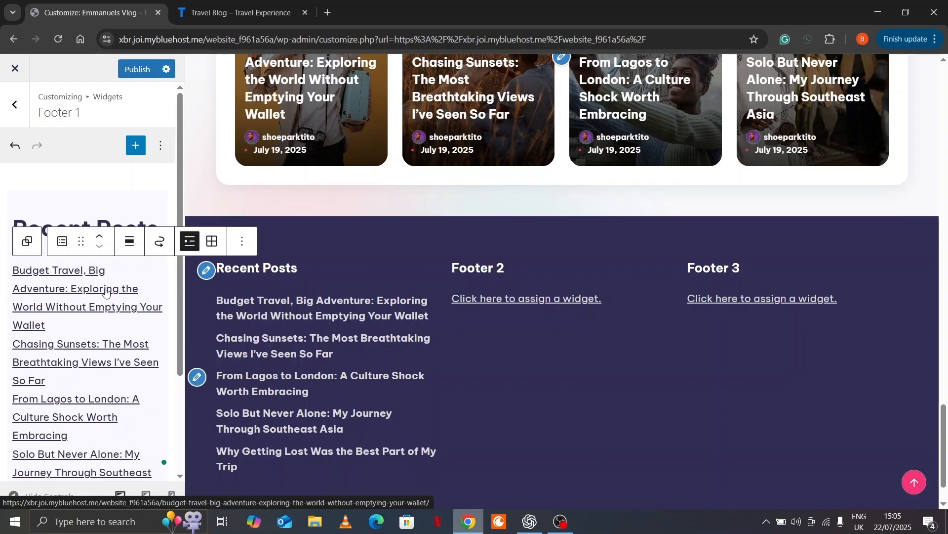
pyautogui.click(249, 240)
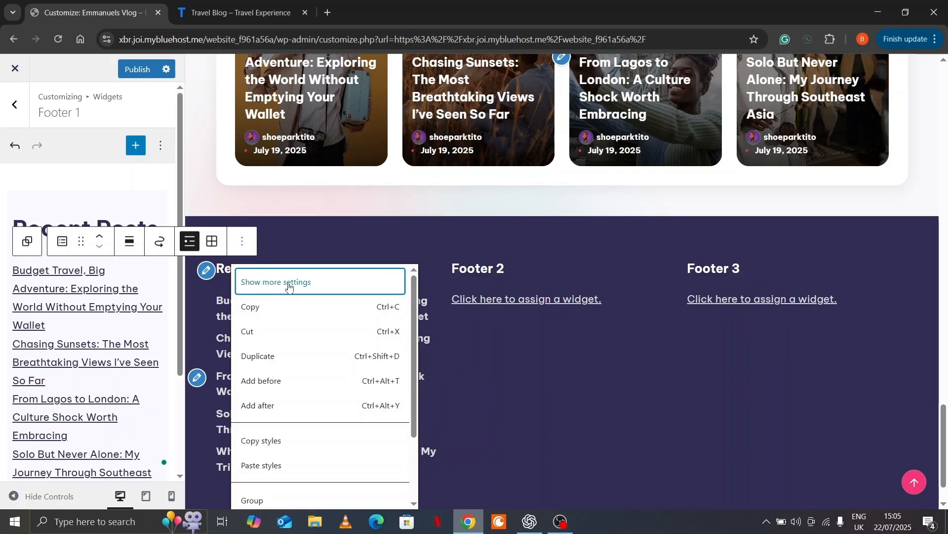
# Show author name, post date and left-aligned featured thumbnails on the footer's Latest Posts
pyautogui.click(290, 286)
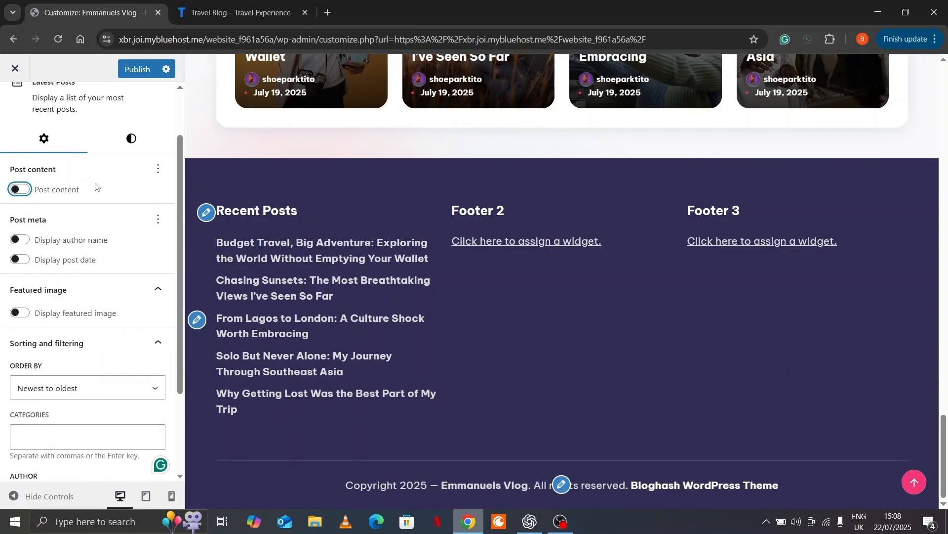
pyautogui.click(20, 240)
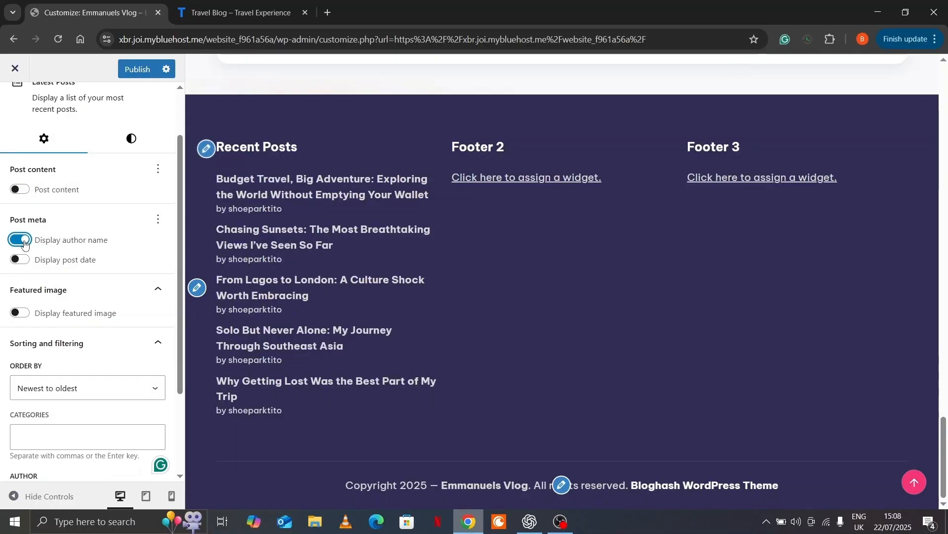
pyautogui.click(20, 260)
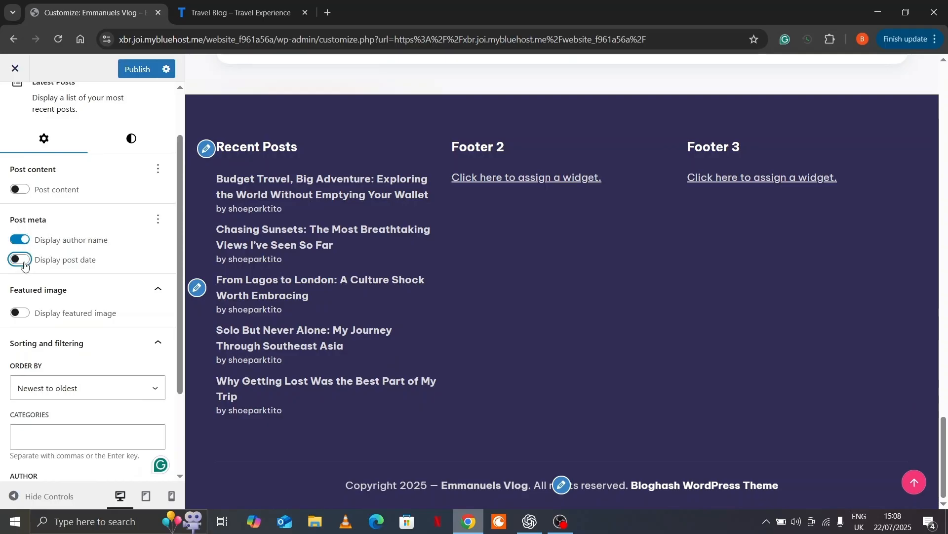
pyautogui.scroll(-1, 24, 267)
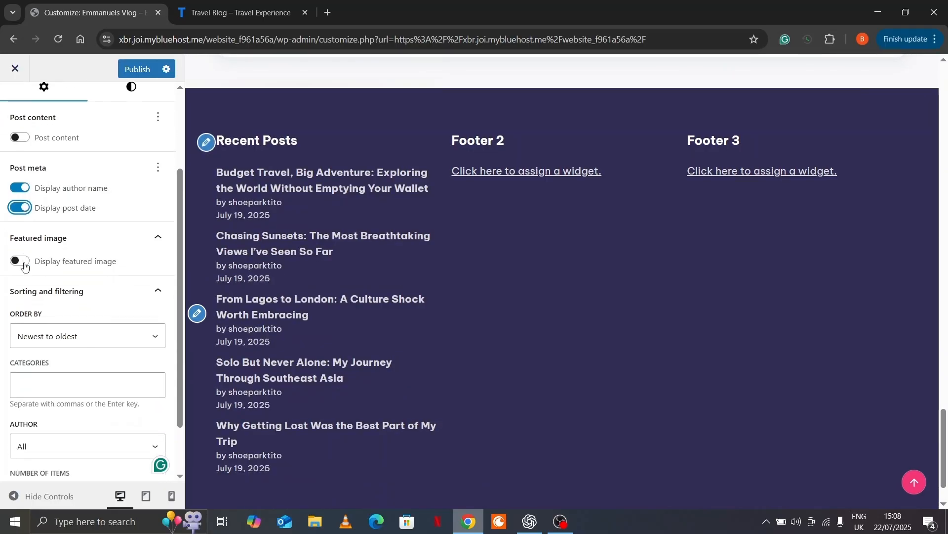
pyautogui.click(25, 262)
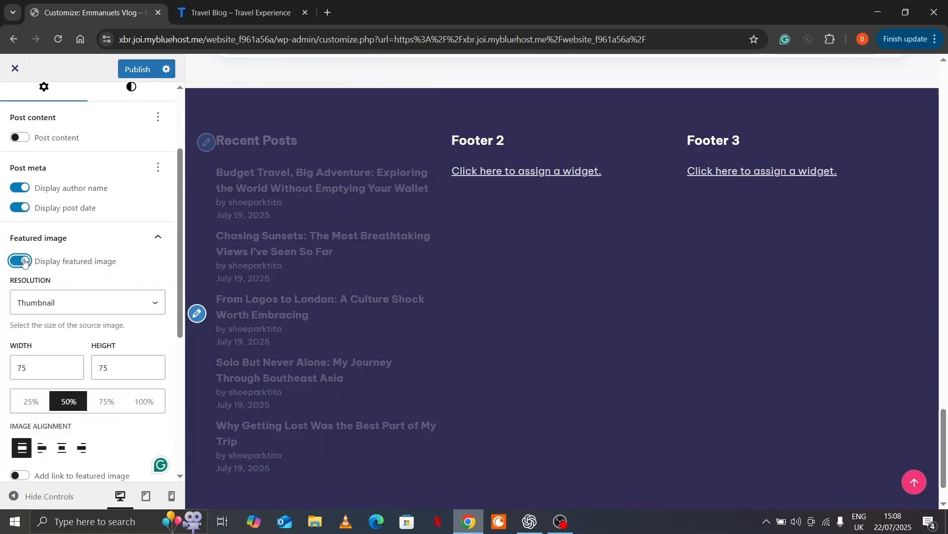
pyautogui.scroll(-1, 165, 280)
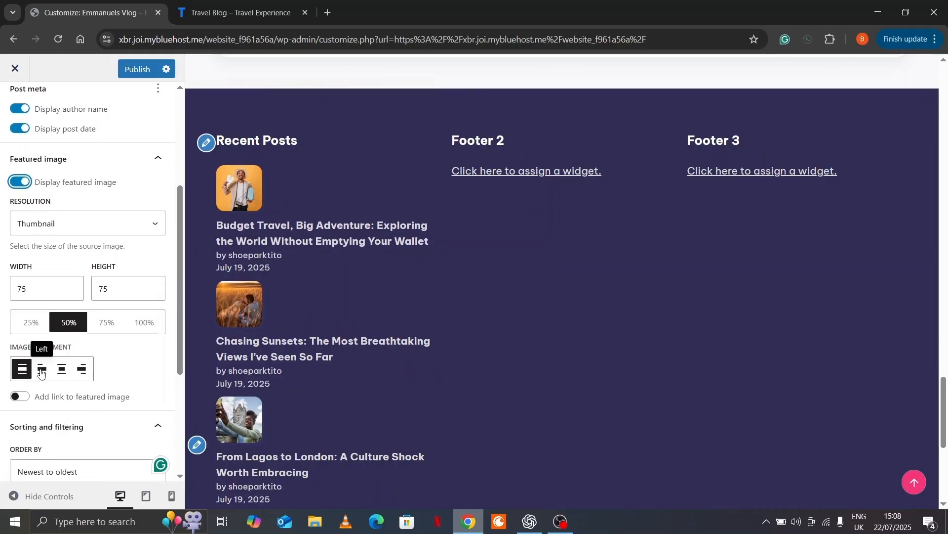
pyautogui.click(41, 370)
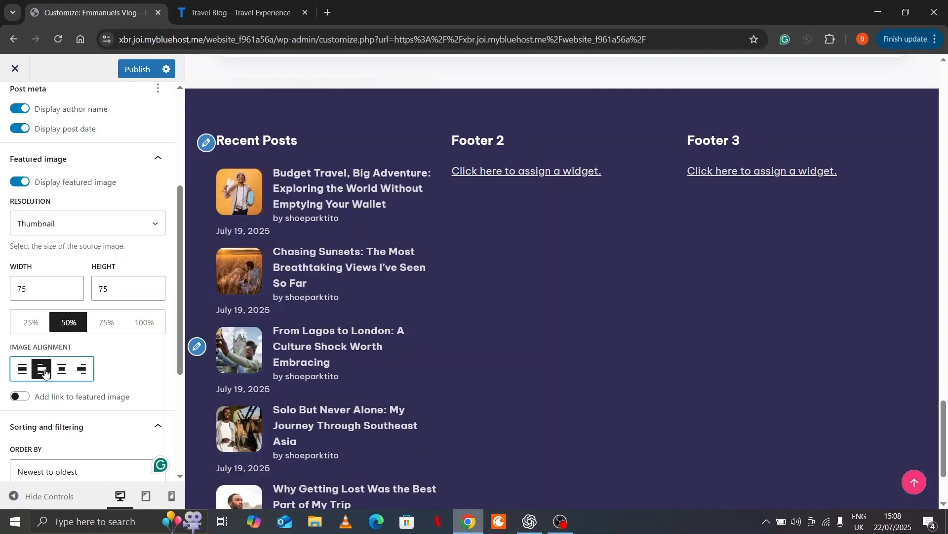
# Limit the footer's Latest Posts to 2 items and return to the Footer 1 editor
pyautogui.scroll(-3, 151, 381)
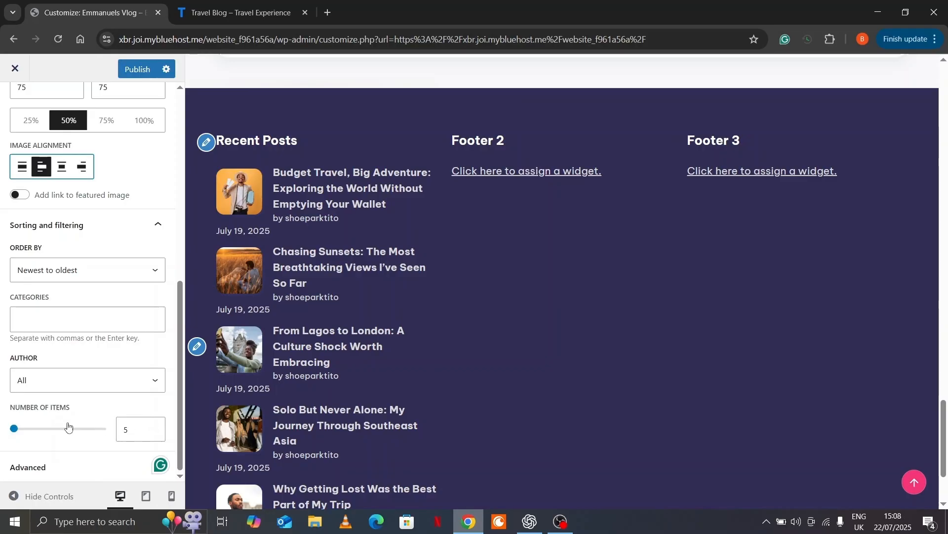
pyautogui.doubleClick(137, 436)
pyautogui.write('2')
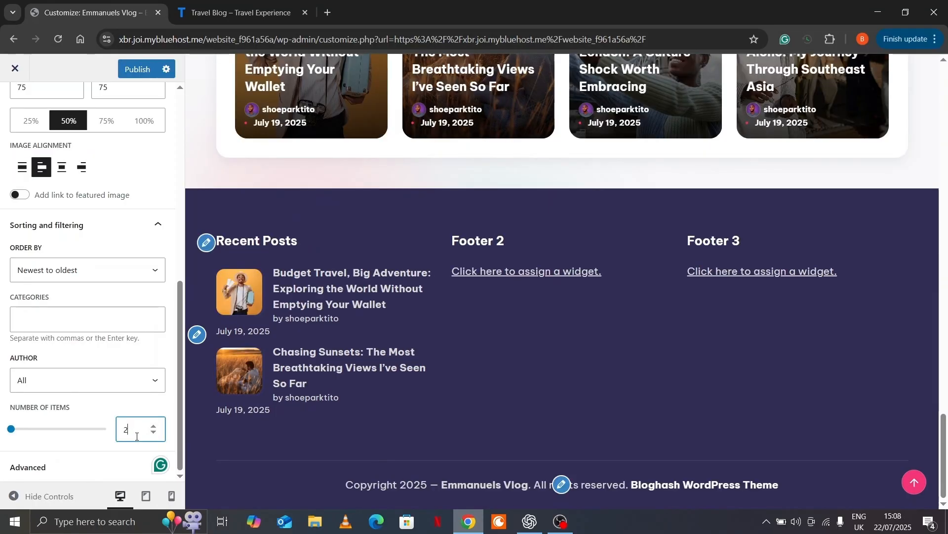
pyautogui.scroll(5, 137, 447)
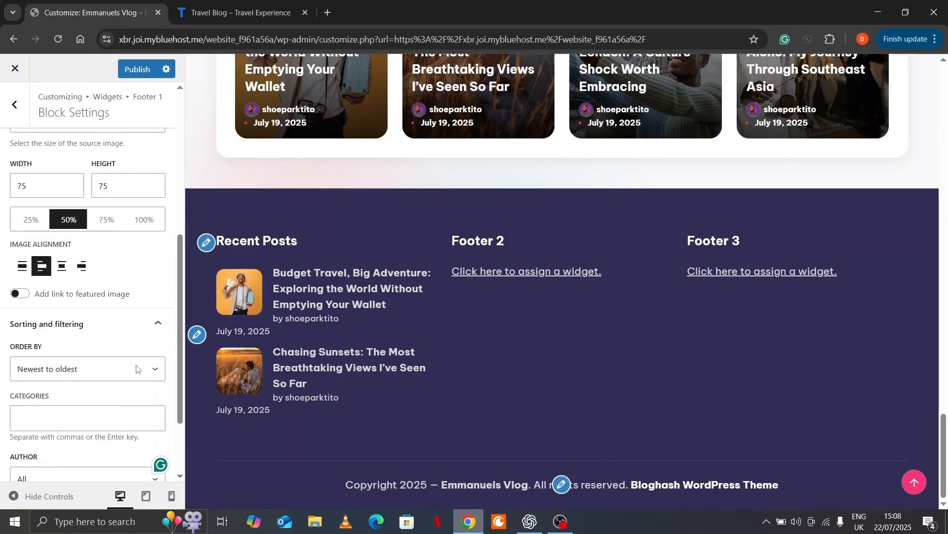
pyautogui.scroll(3, 136, 367)
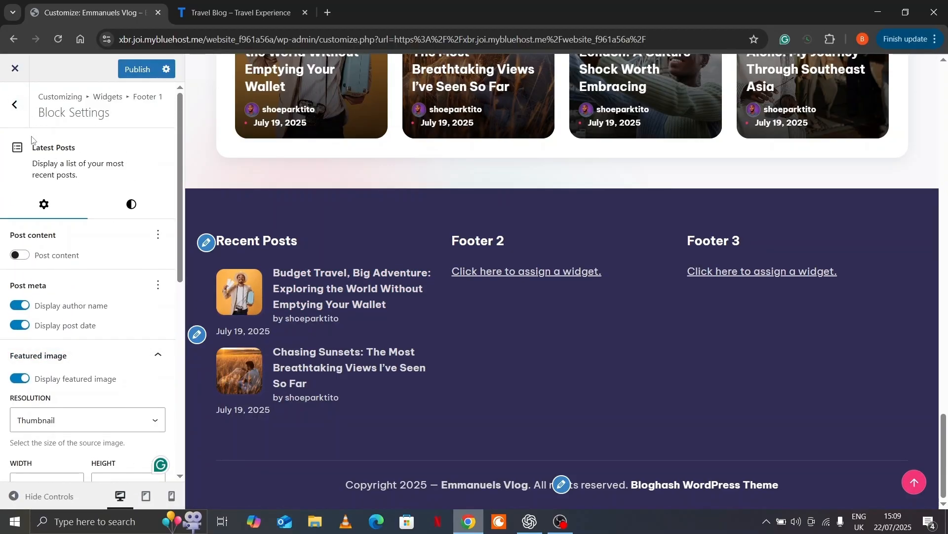
pyautogui.click(16, 101)
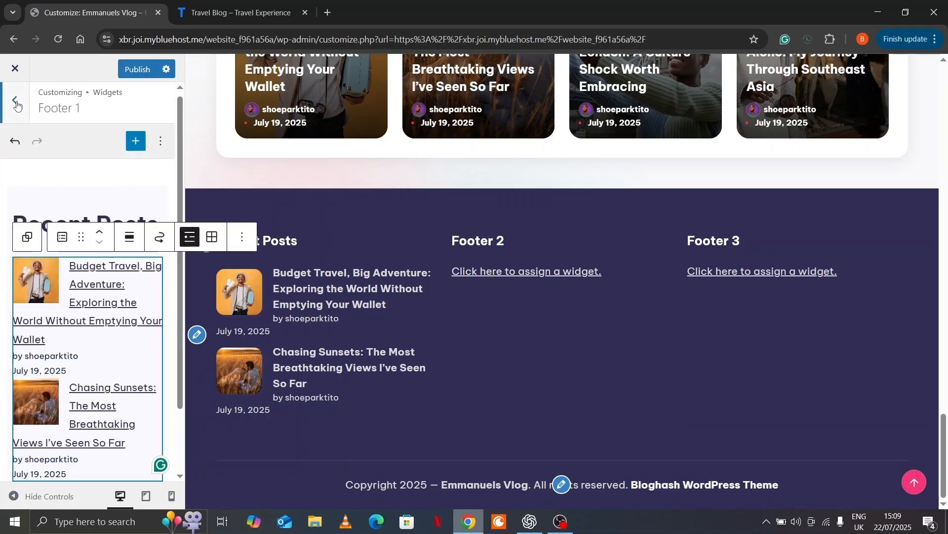
# Open the Footer 2 widget area after checking the Travel Blog footer, and begin adding a block
pyautogui.click(16, 103)
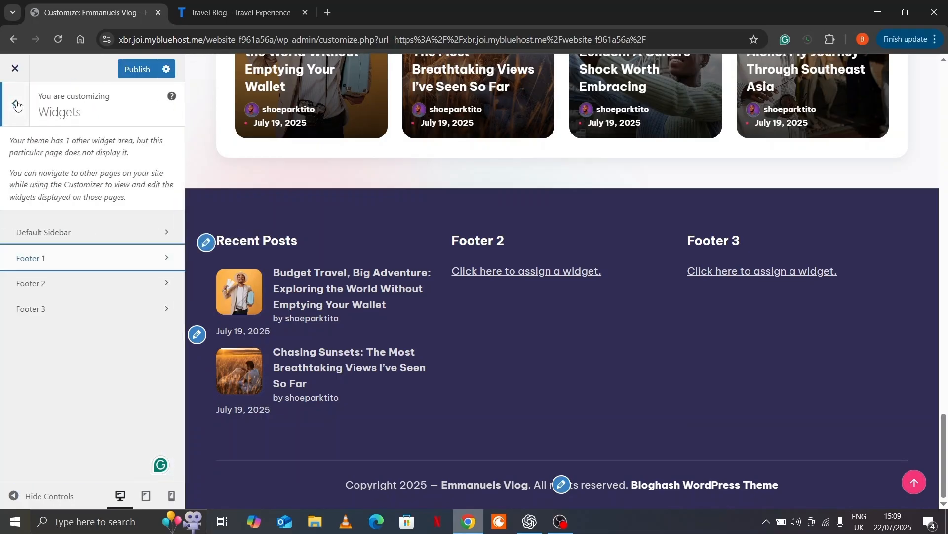
pyautogui.click(86, 288)
pyautogui.hotkey('ctrl', 'Tab')
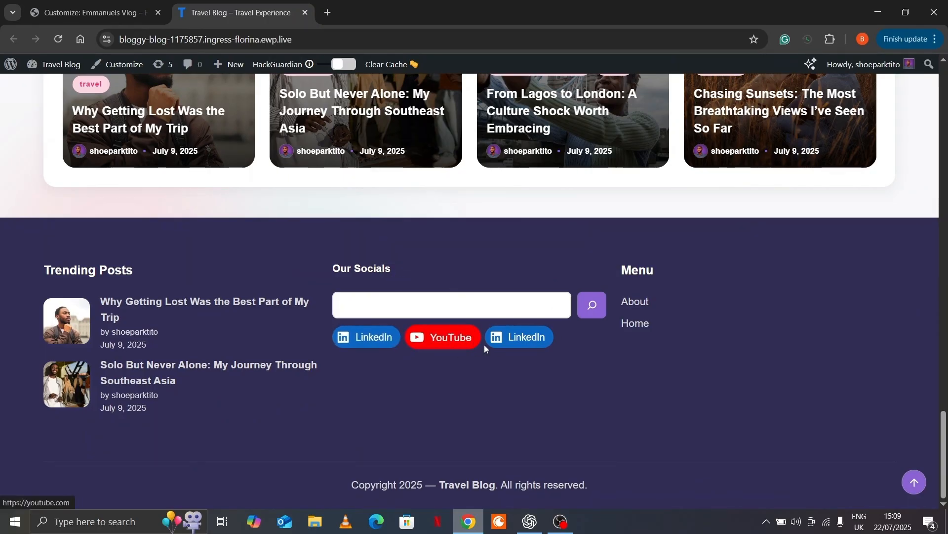
pyautogui.hotkey('ctrl', 'Tab')
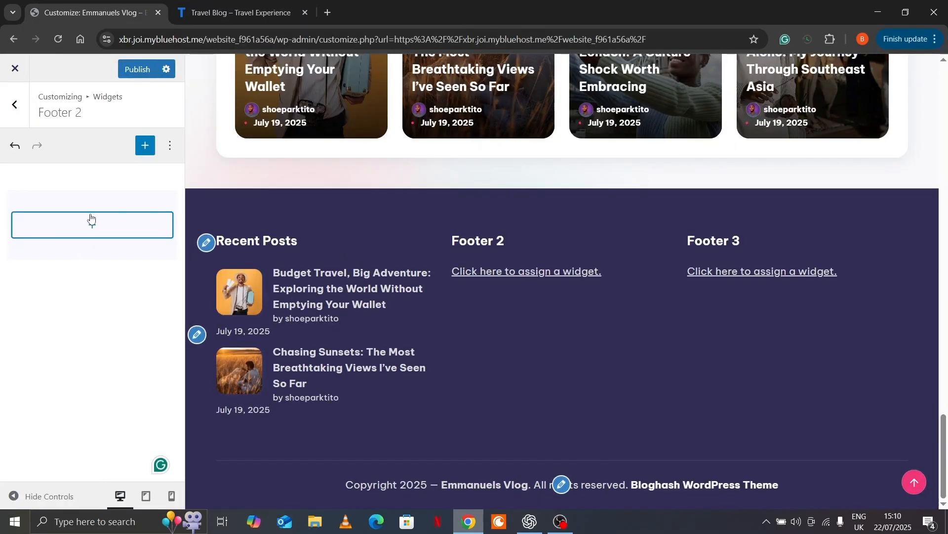
pyautogui.click(96, 226)
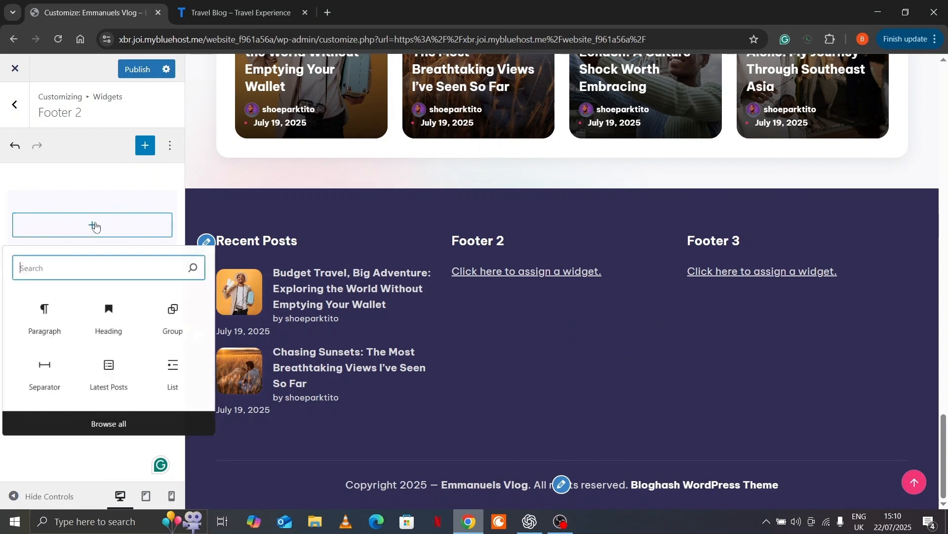
# Add a plain Group to Footer 2 containing a heading 'Our Social'
pyautogui.write('grou')
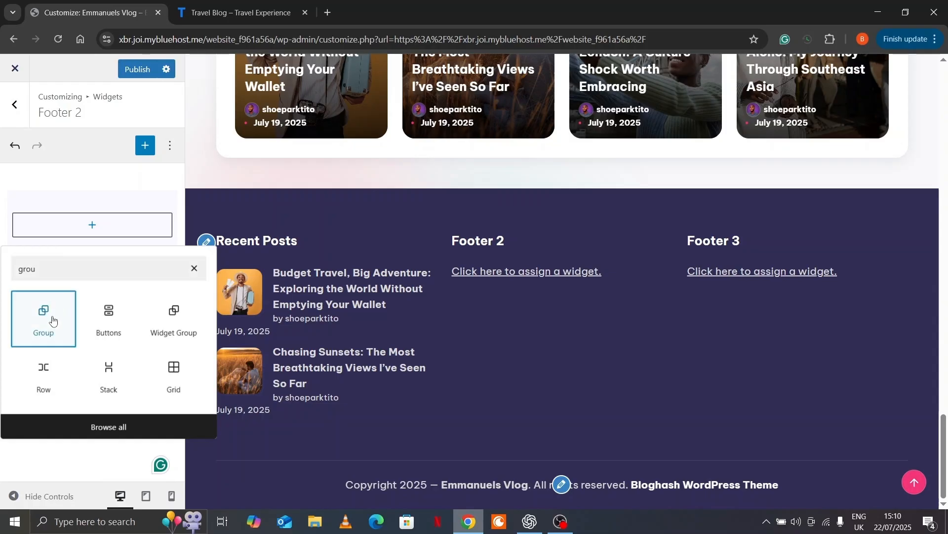
pyautogui.click(49, 321)
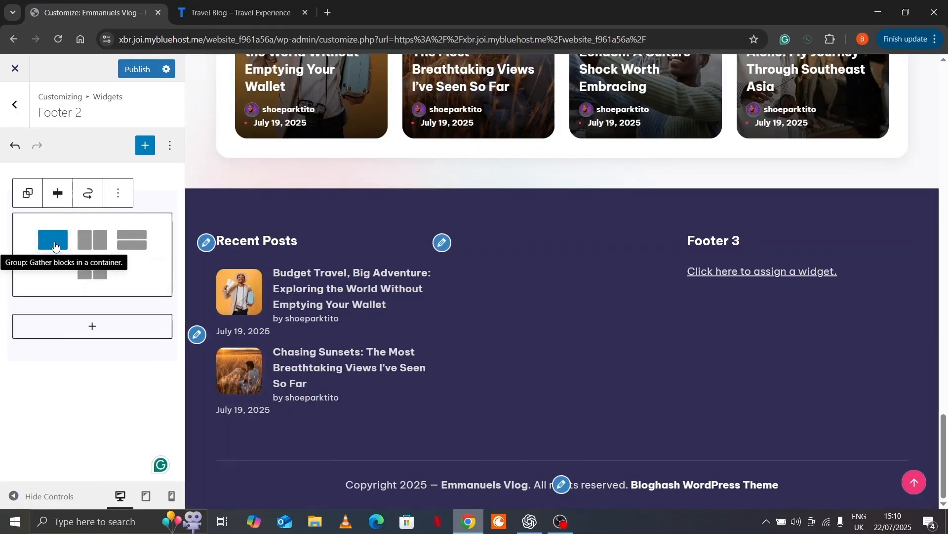
pyautogui.click(55, 246)
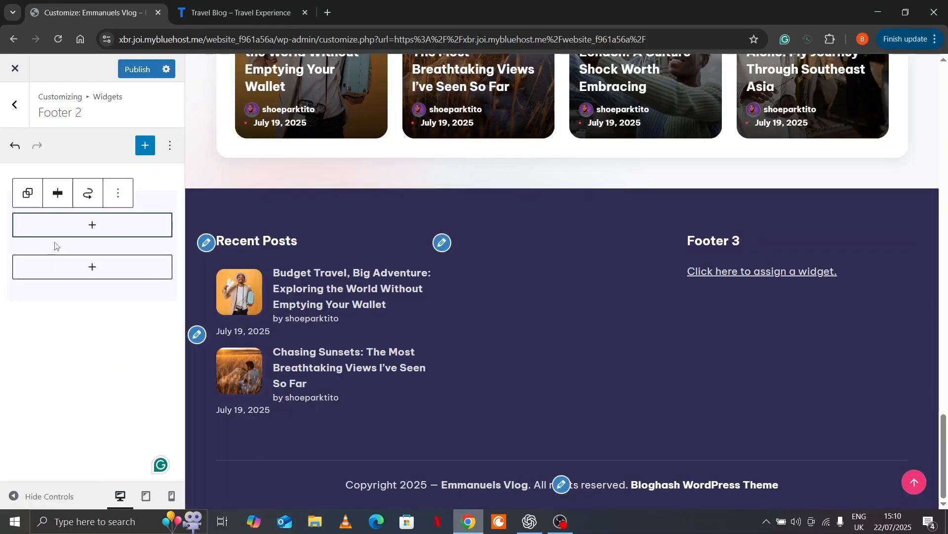
pyautogui.click(94, 226)
pyautogui.write('hea')
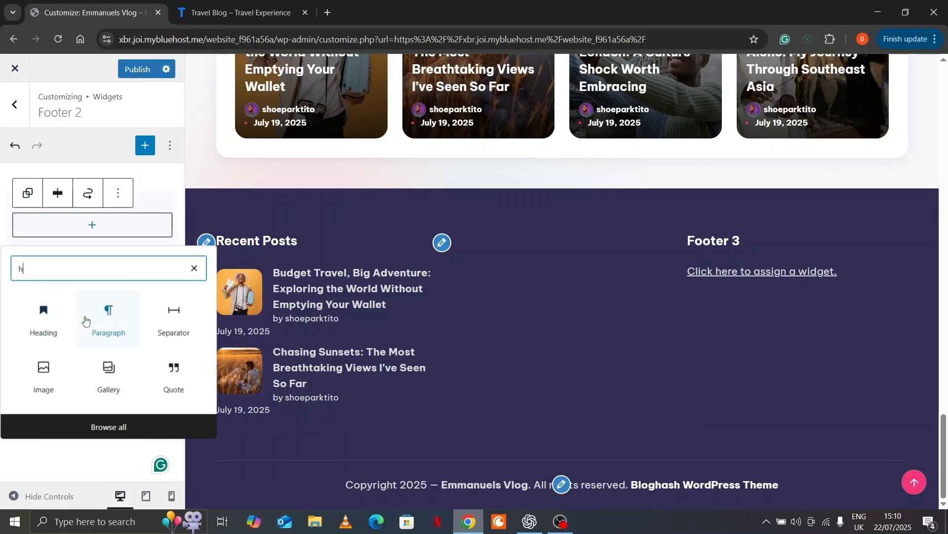
pyautogui.click(48, 321)
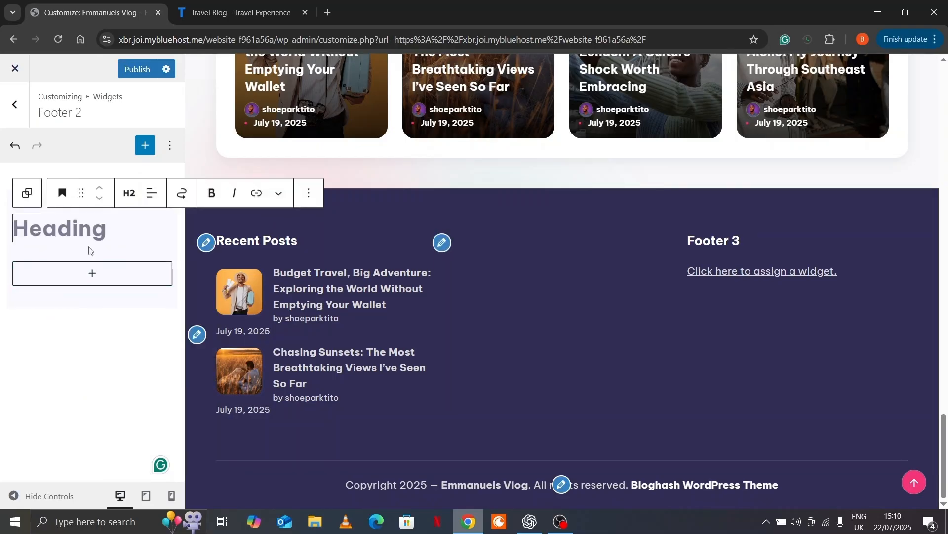
pyautogui.write('Our Social')
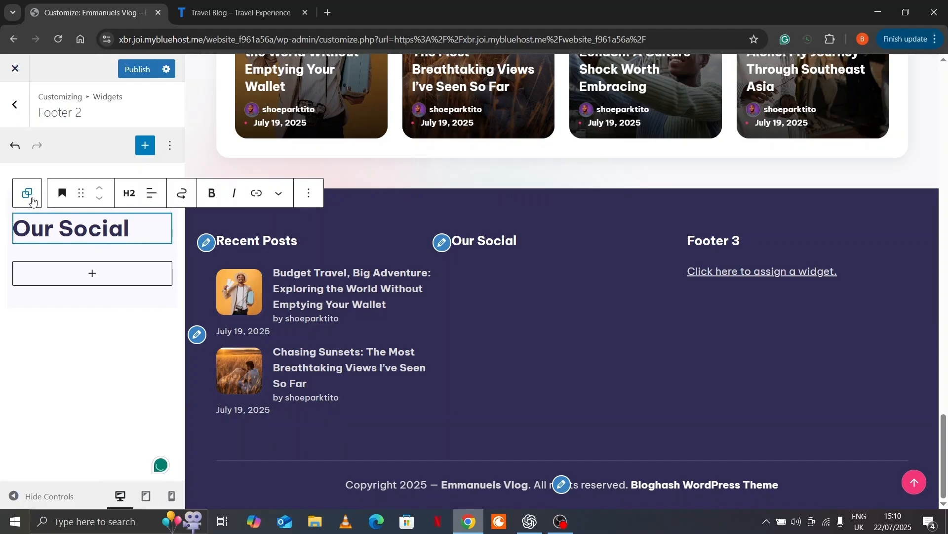
pyautogui.click(28, 195)
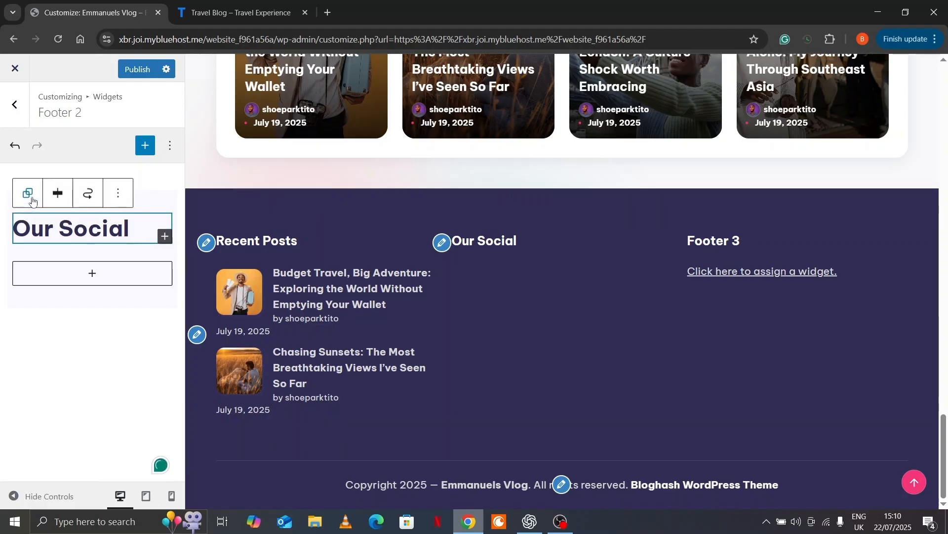
pyautogui.click(165, 236)
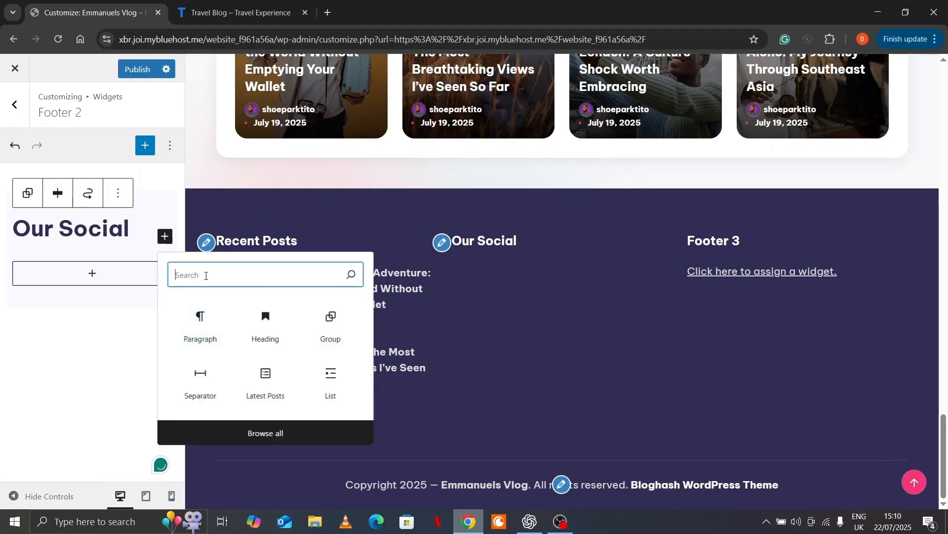
# Add a Search block under Our Social, then a Social Icons block beneath it
pyautogui.write('sea')
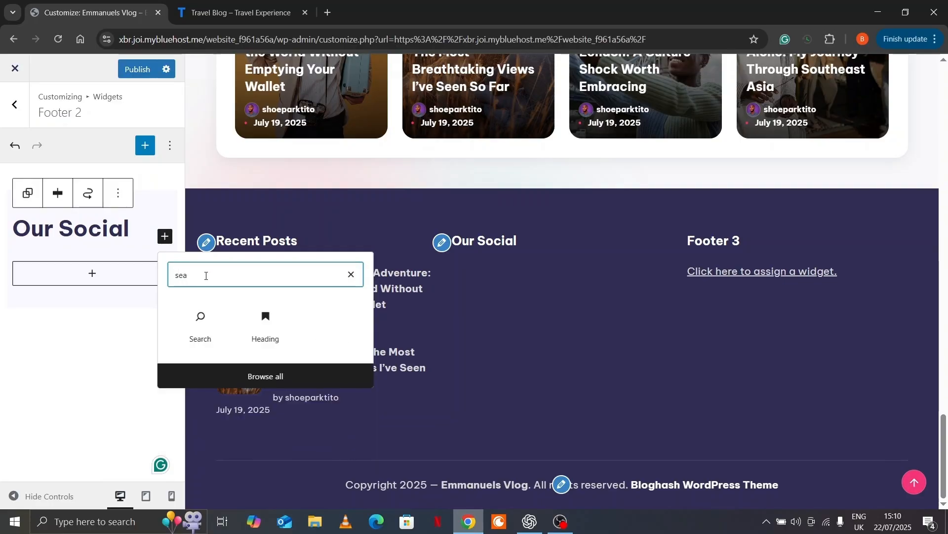
pyautogui.click(201, 327)
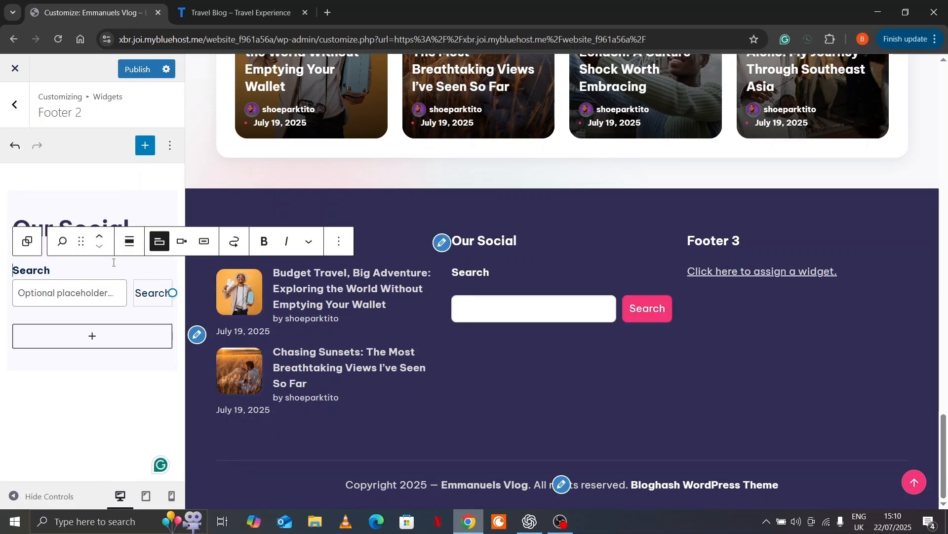
pyautogui.click(29, 244)
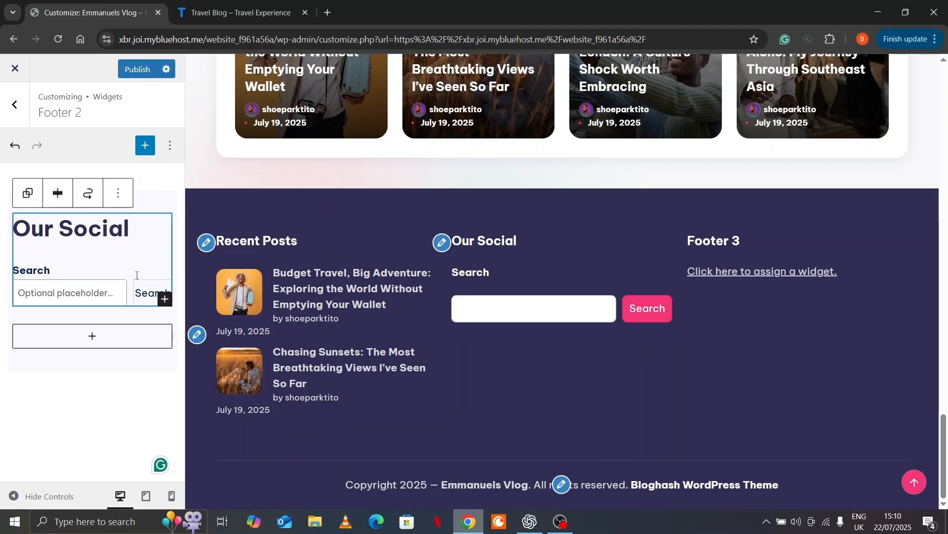
pyautogui.click(164, 298)
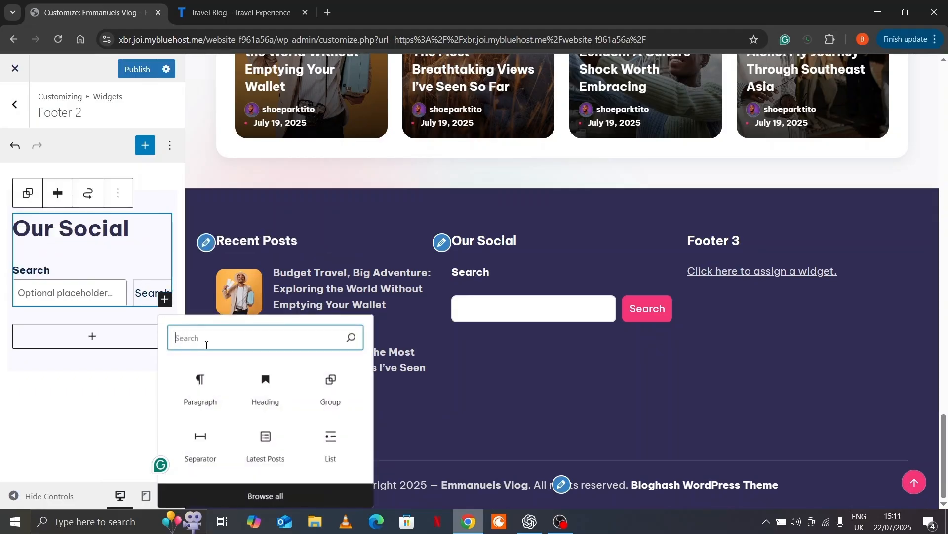
pyautogui.write('so')
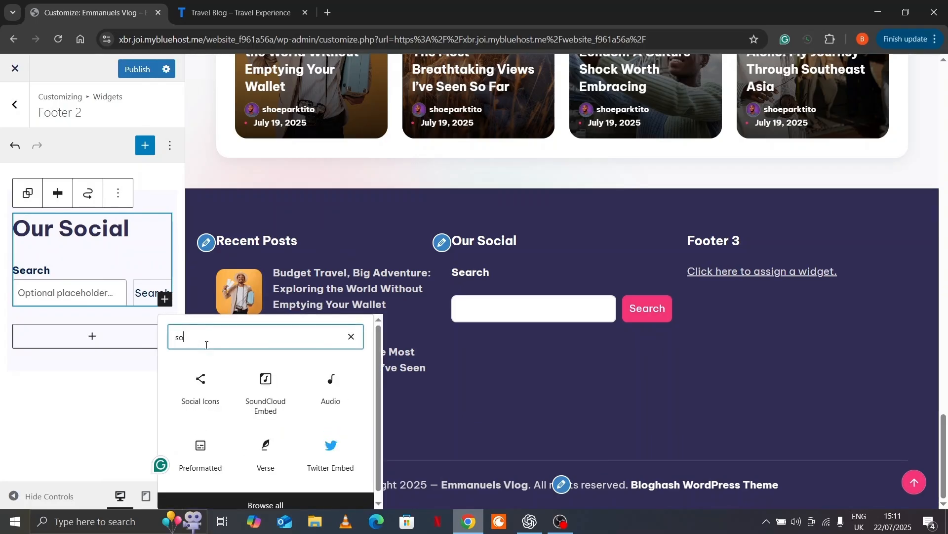
pyautogui.write('ci')
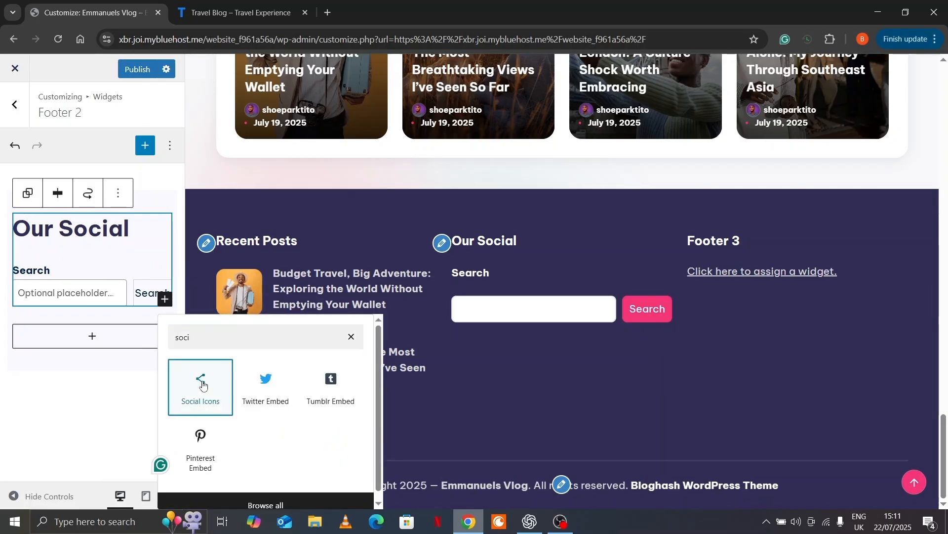
pyautogui.click(200, 385)
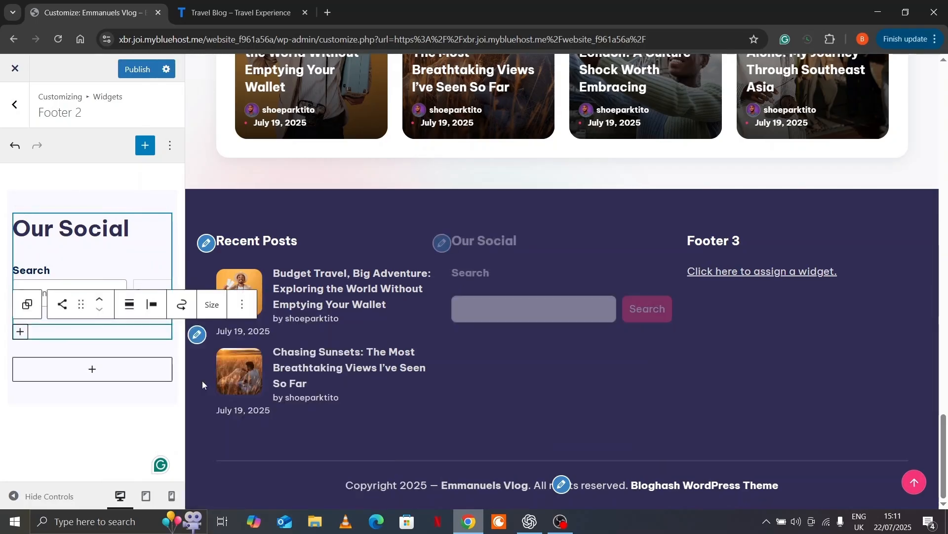
# Add YouTube and LinkedIn icons to the Social Icons block
pyautogui.click(21, 332)
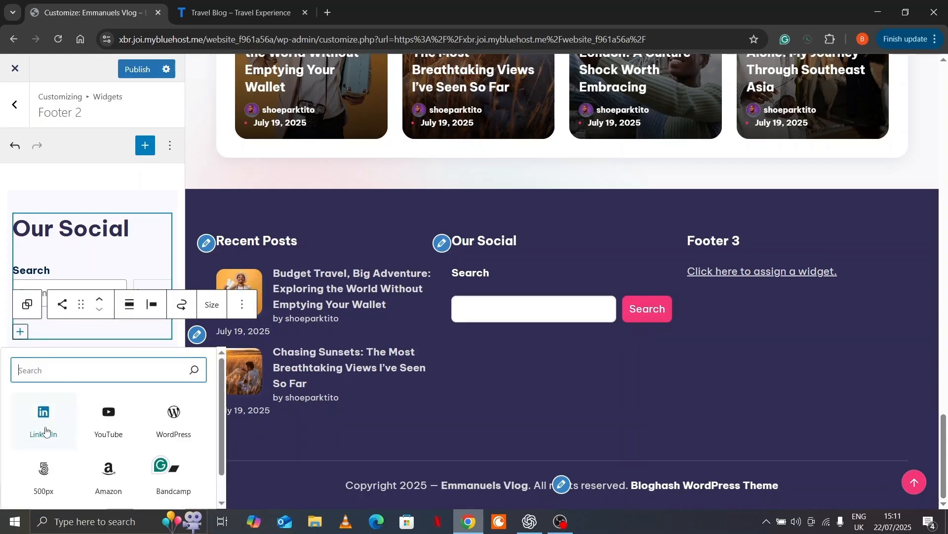
pyautogui.click(110, 419)
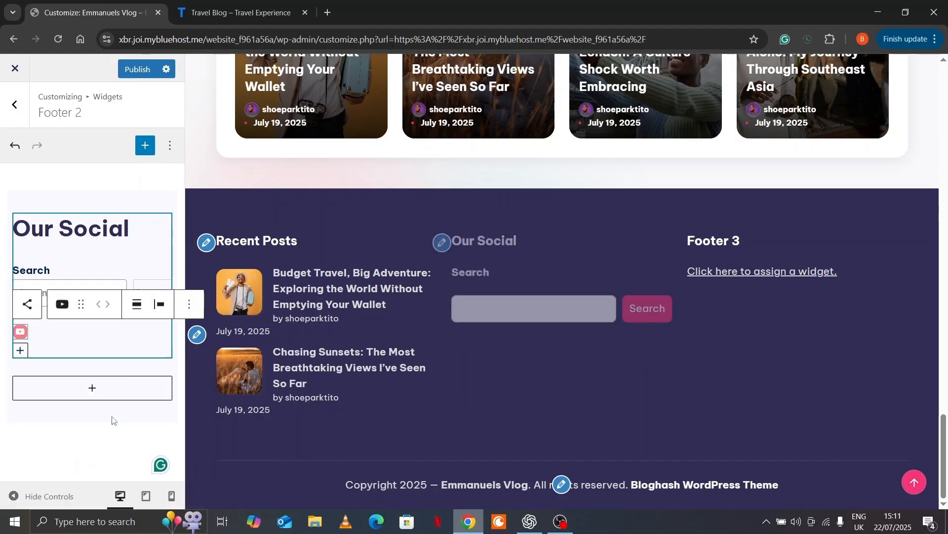
pyautogui.click(19, 352)
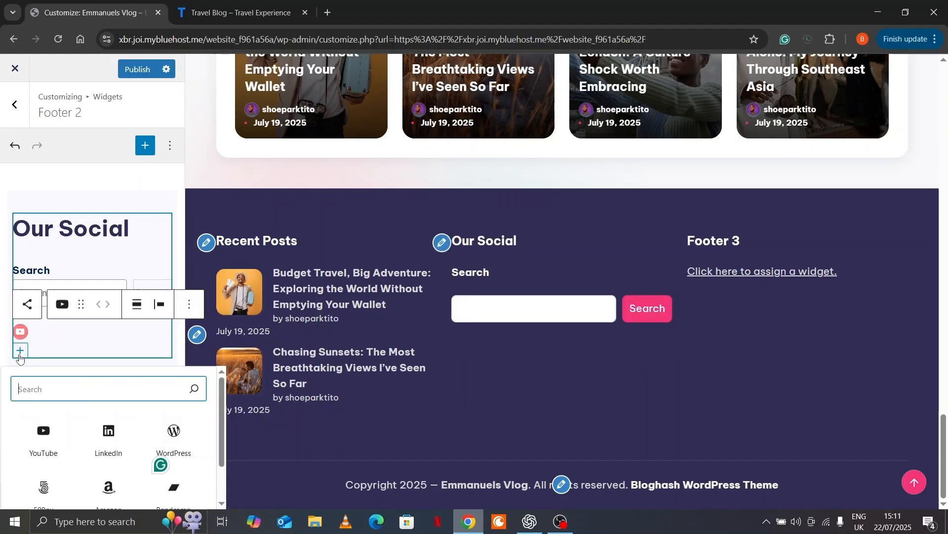
pyautogui.click(107, 440)
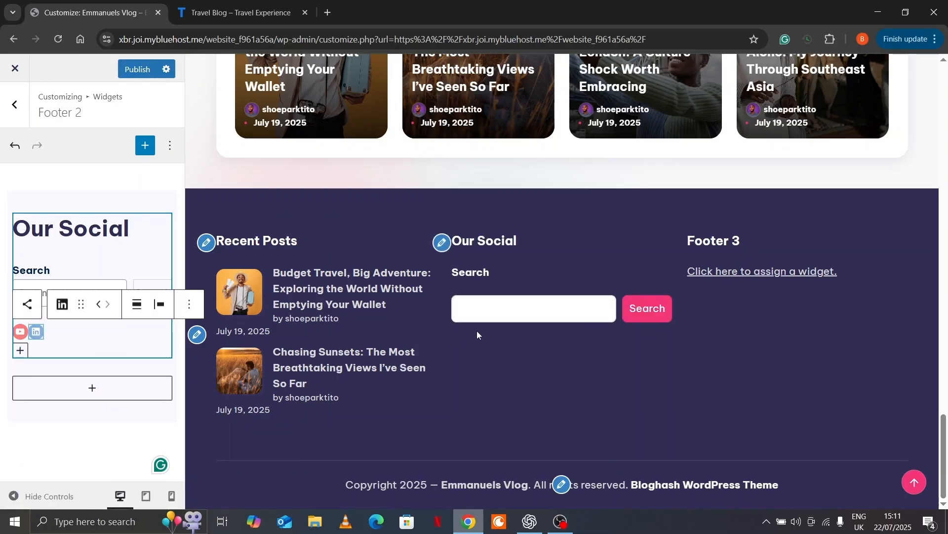
# Link the LinkedIn icon to linkedin.com
pyautogui.click(40, 329)
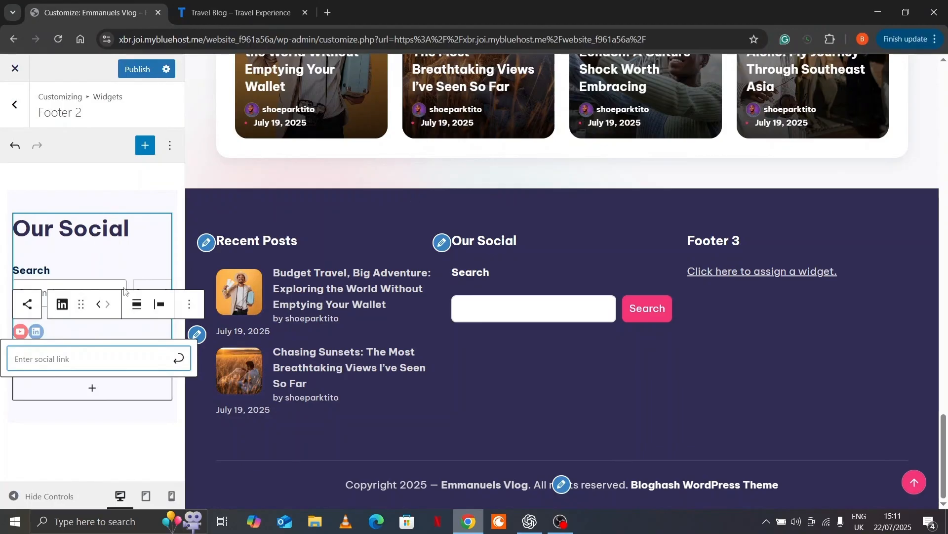
pyautogui.click(62, 361)
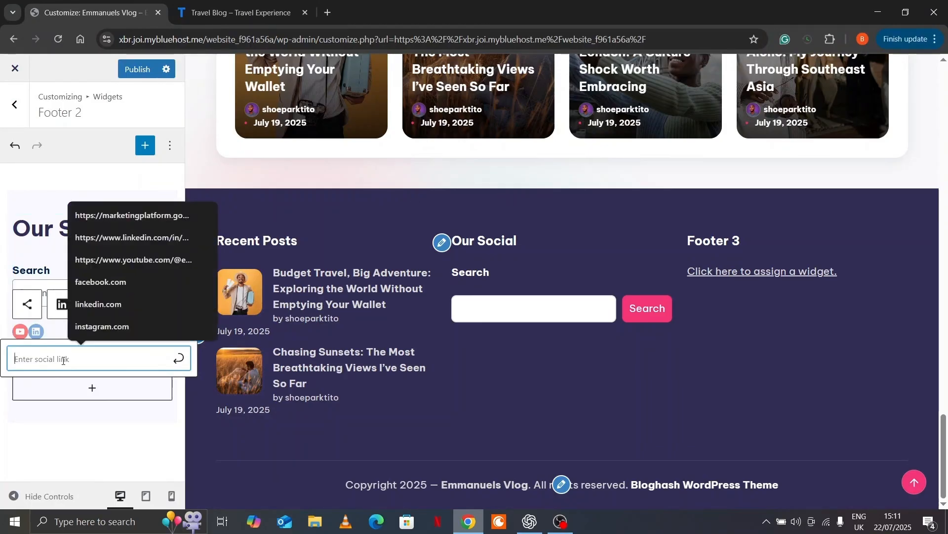
pyautogui.write('linkedin.com')
pyautogui.click(98, 390)
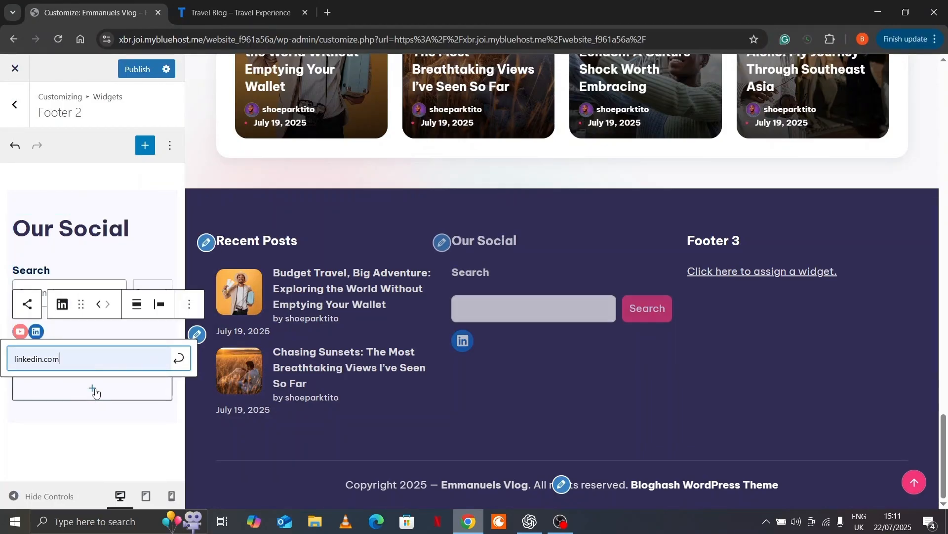
pyautogui.click(178, 358)
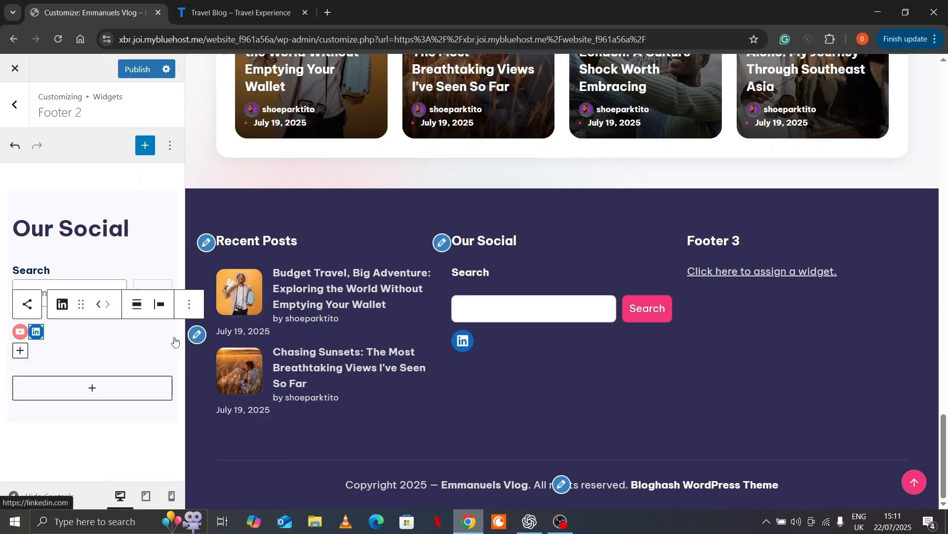
# Link the YouTube icon to youtube.com
pyautogui.click(20, 330)
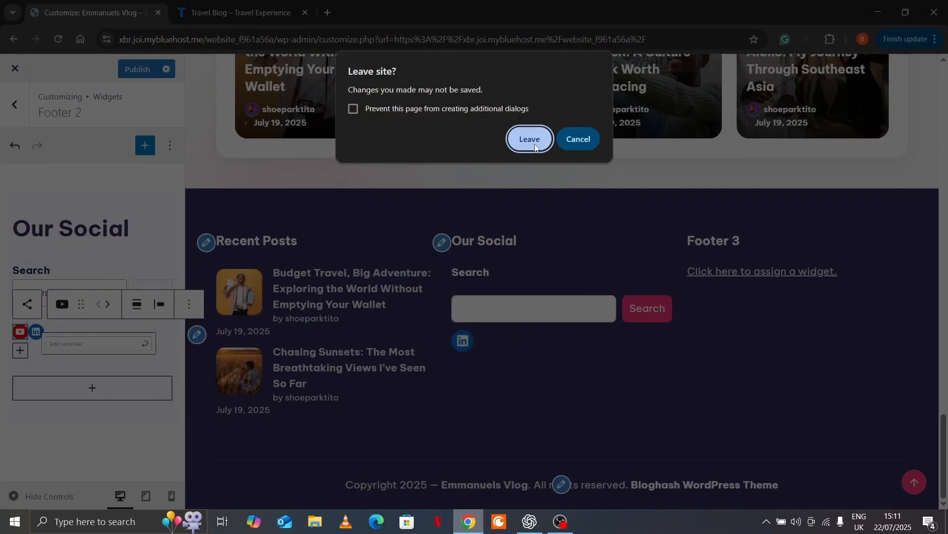
pyautogui.click(572, 146)
pyautogui.click(55, 358)
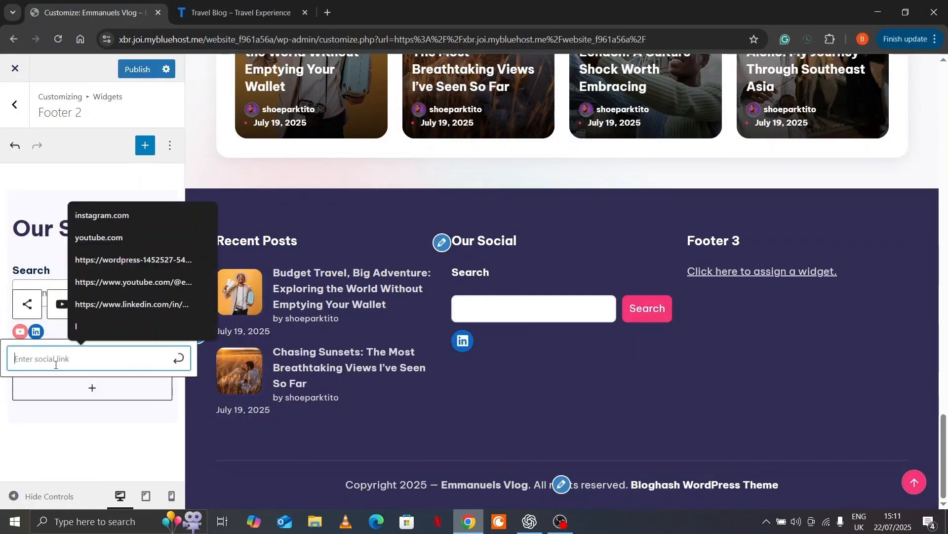
pyautogui.click(133, 244)
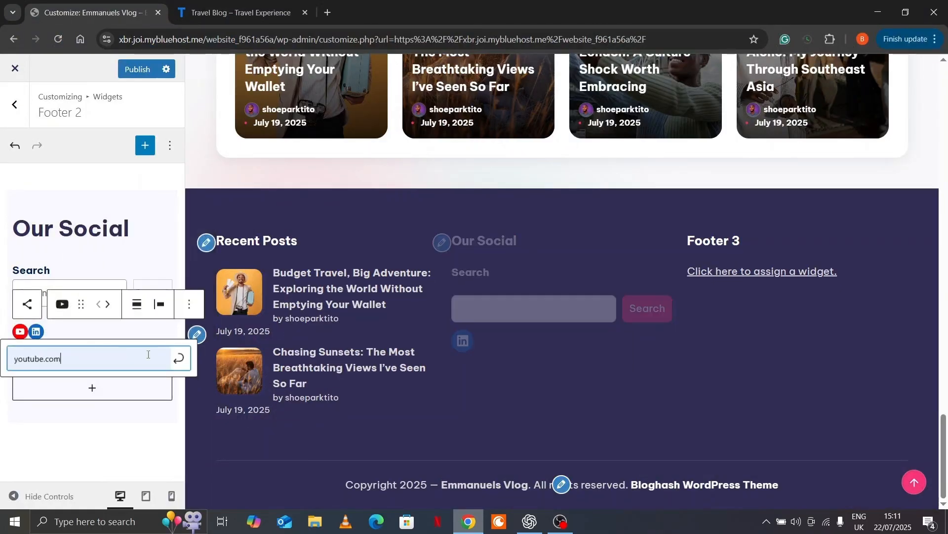
pyautogui.click(179, 359)
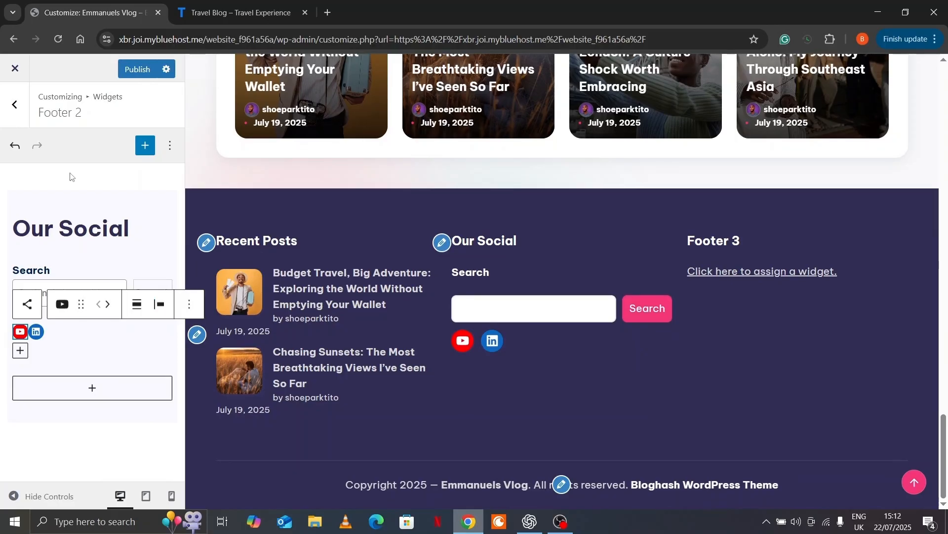
# Open the empty Footer 3 widget area after checking the reference Travel Blog's footer
pyautogui.click(15, 107)
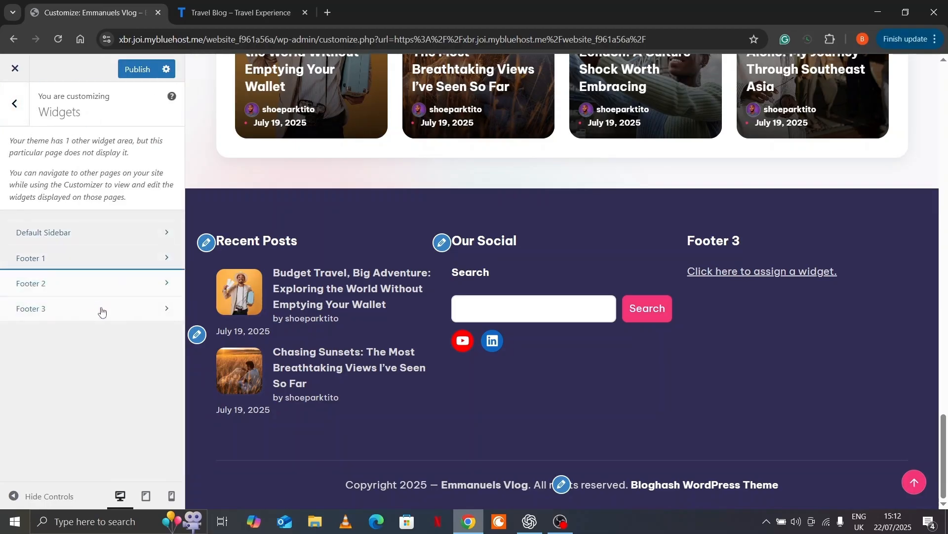
pyautogui.click(103, 313)
pyautogui.hotkey('ctrl', 'Tab')
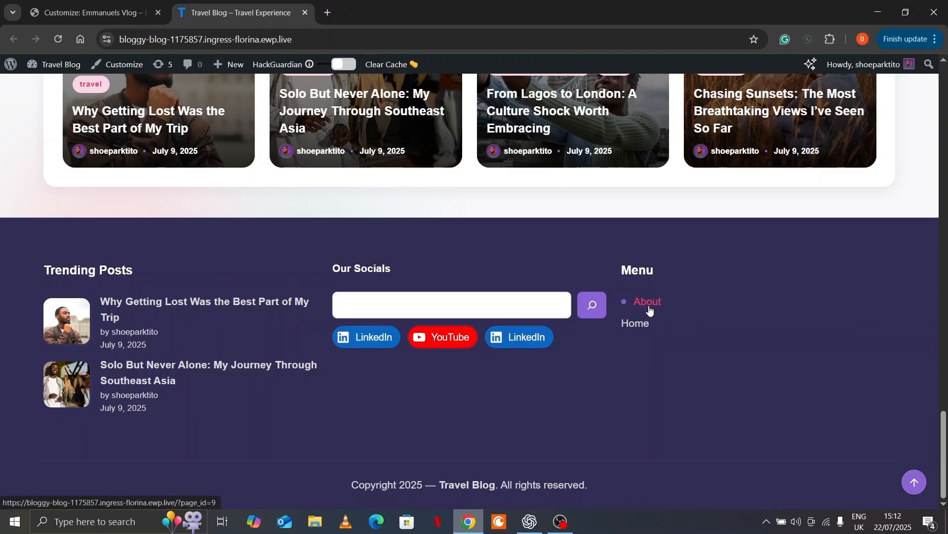
pyautogui.hotkey('ctrl', 'Tab')
# Add a Group block to Footer 3 containing a 'Menu' heading
pyautogui.click(97, 225)
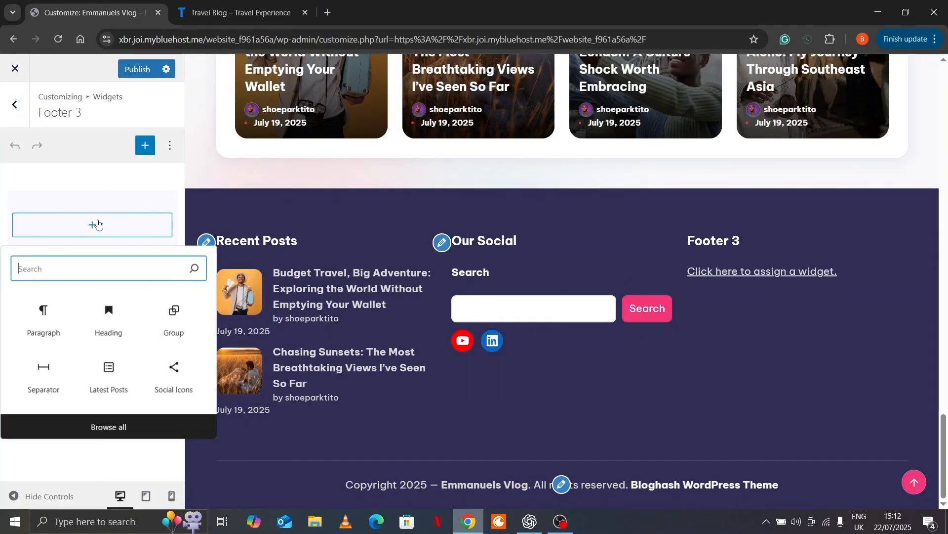
pyautogui.write('gro')
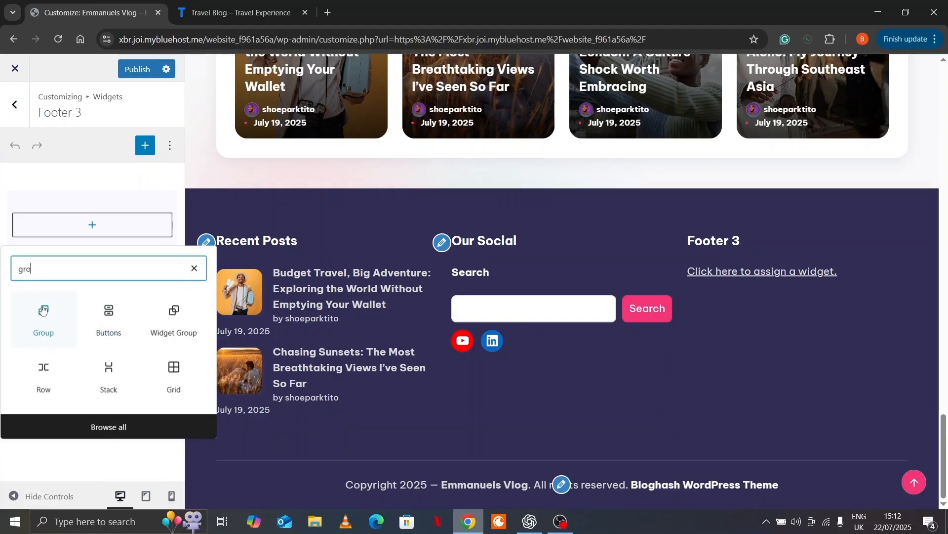
pyautogui.click(33, 340)
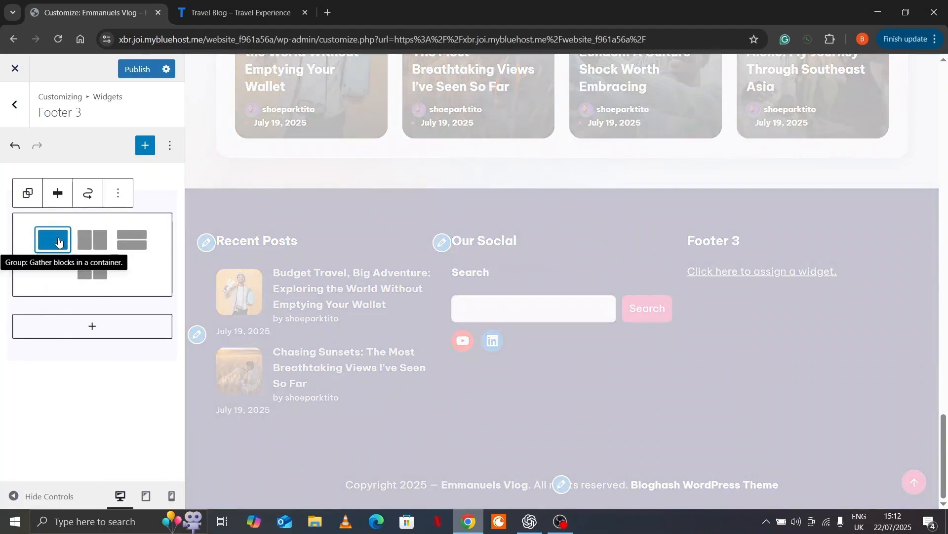
pyautogui.click(58, 247)
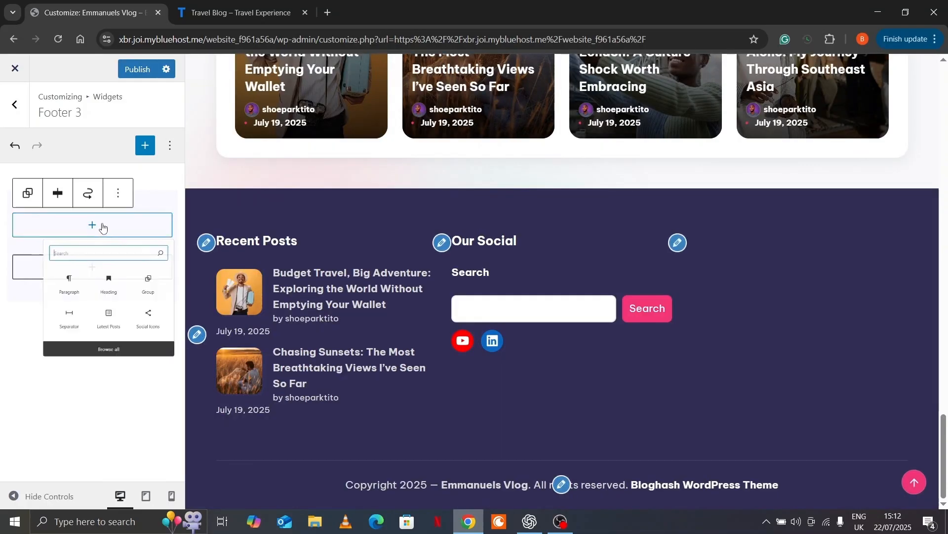
pyautogui.click(102, 227)
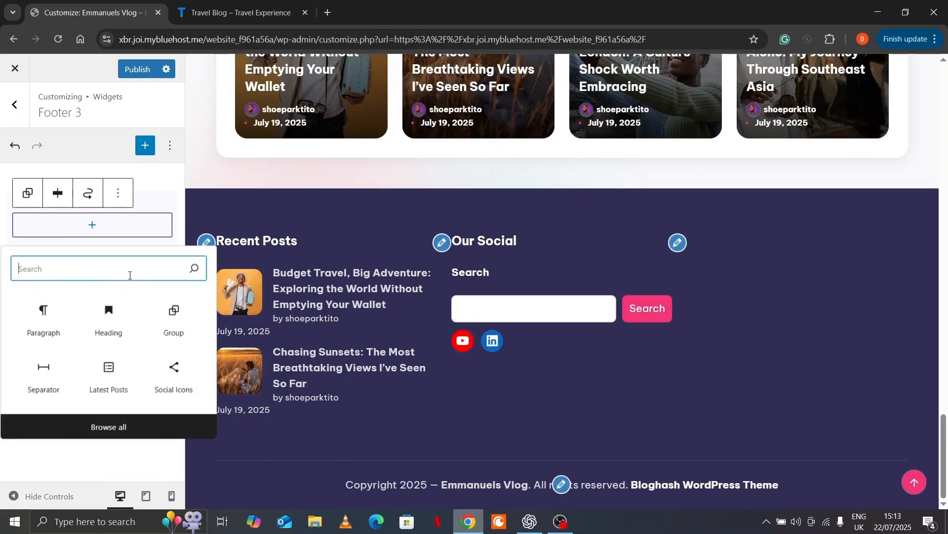
pyautogui.write('hea')
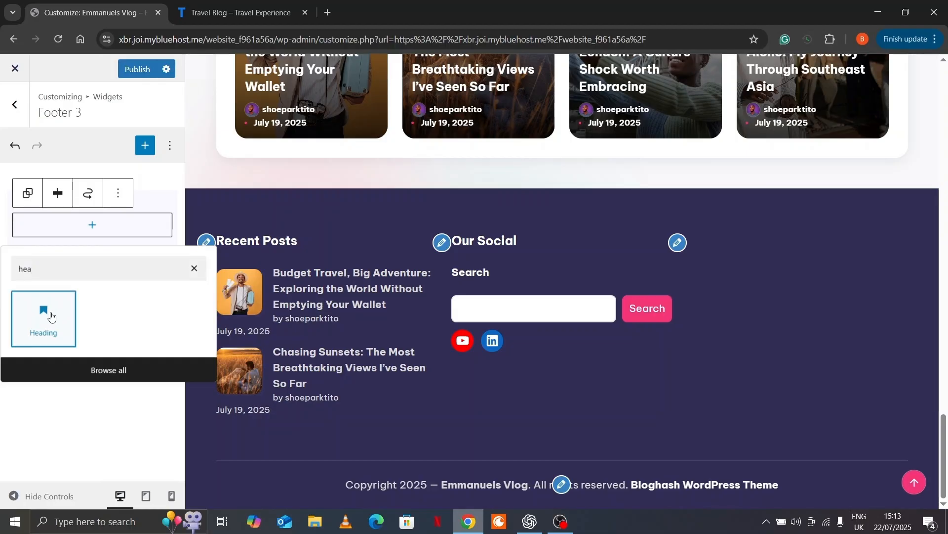
pyautogui.click(46, 318)
pyautogui.write('Menu')
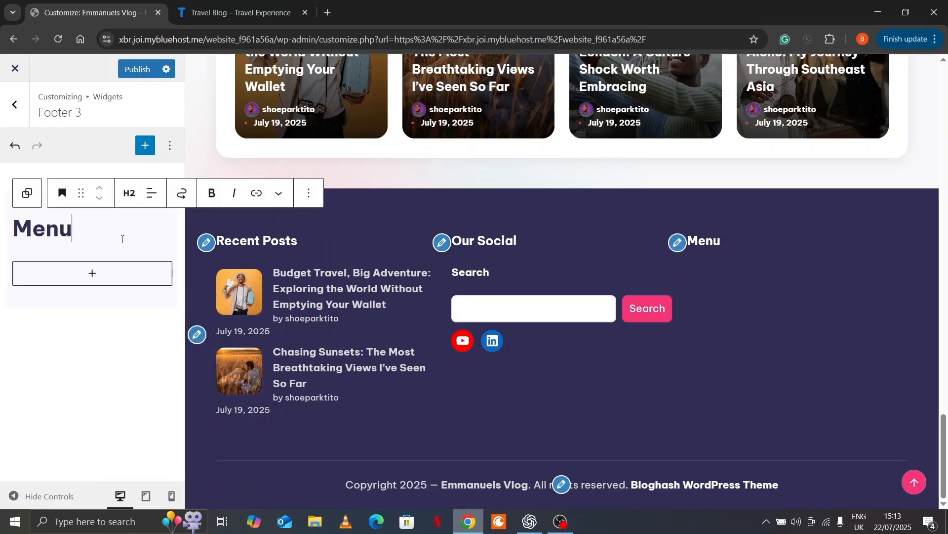
# Add a Page List of About and Contact below the heading and publish
pyautogui.click(25, 200)
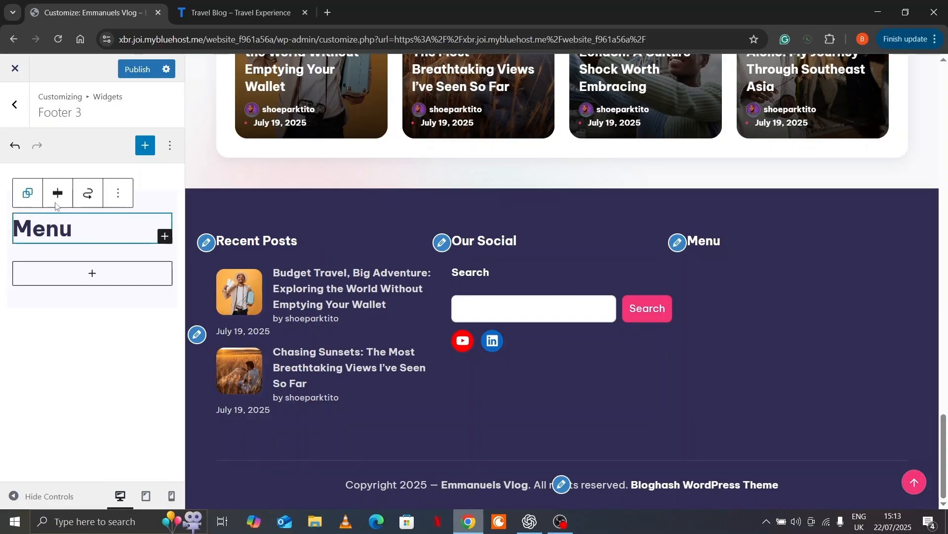
pyautogui.click(164, 238)
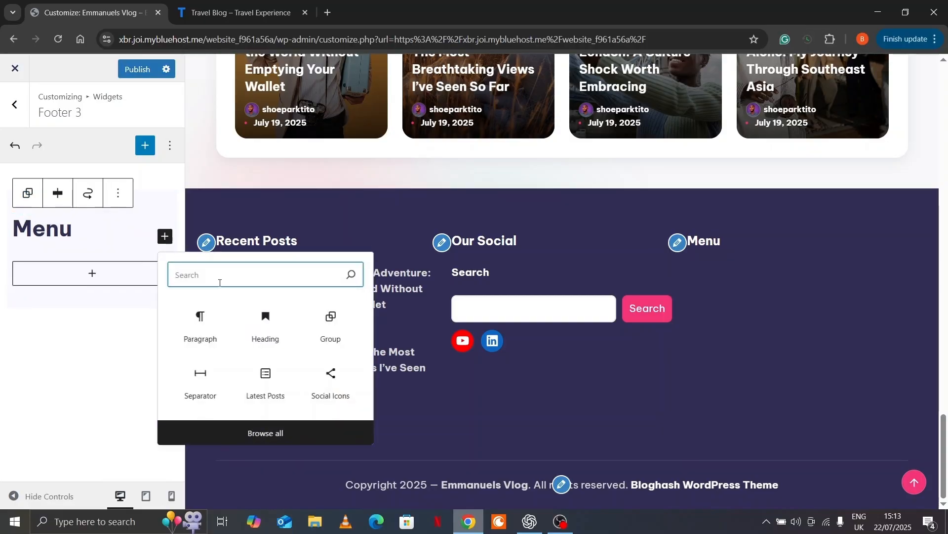
pyautogui.write('page')
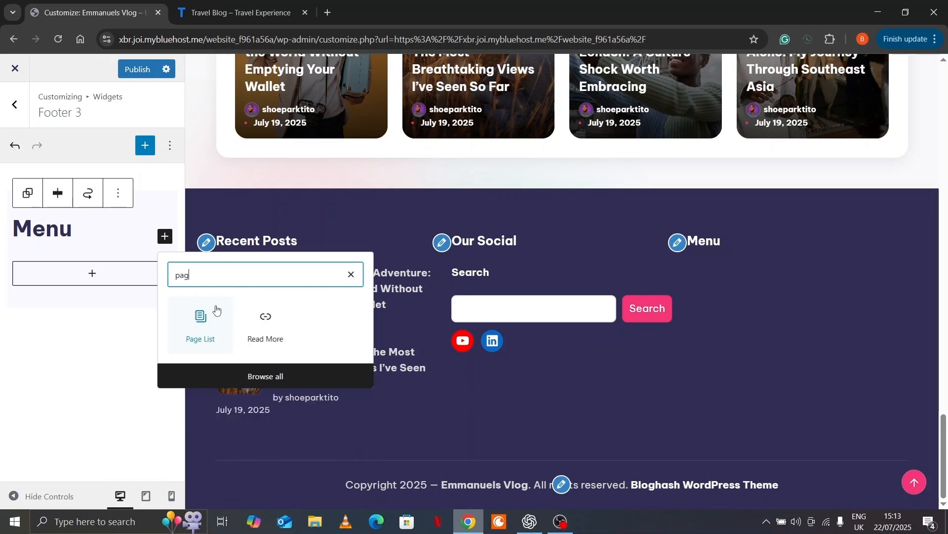
pyautogui.click(200, 330)
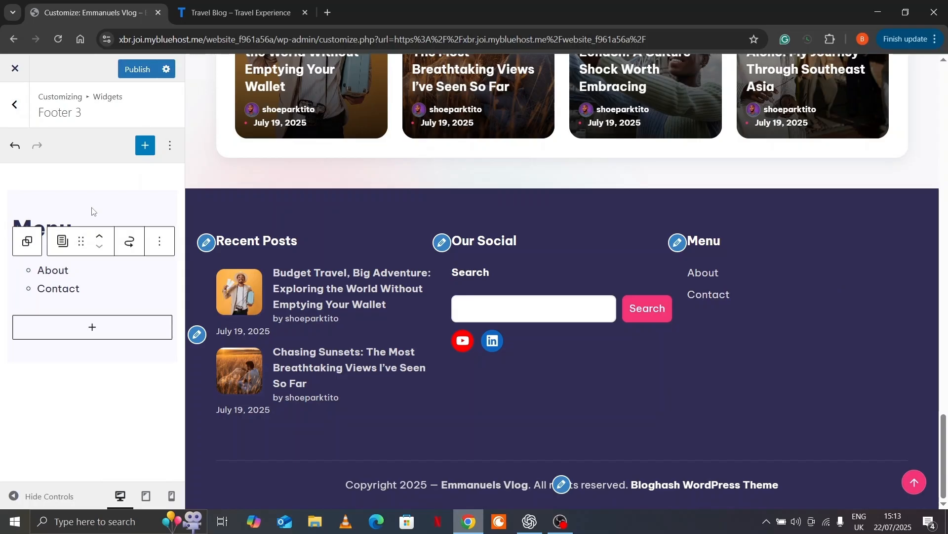
pyautogui.click(136, 70)
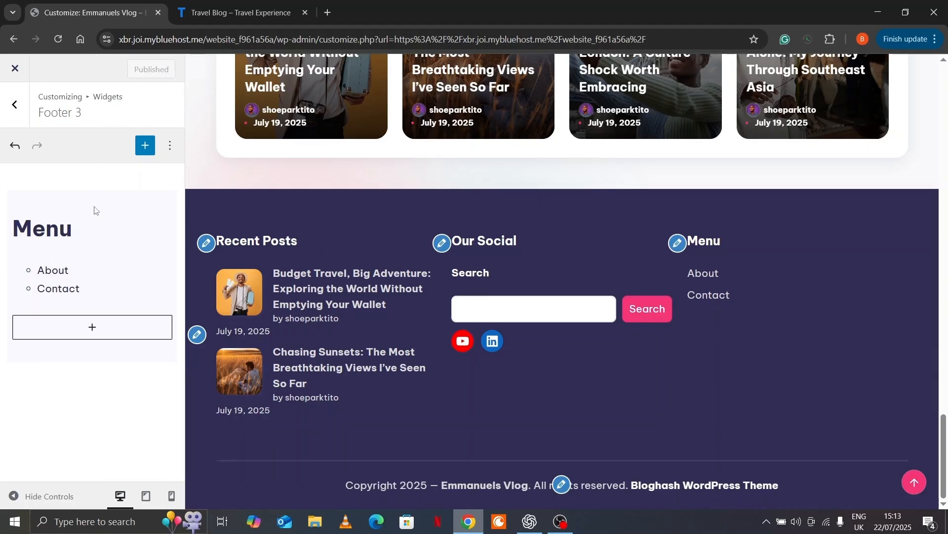
pyautogui.click(17, 106)
pyautogui.click(16, 105)
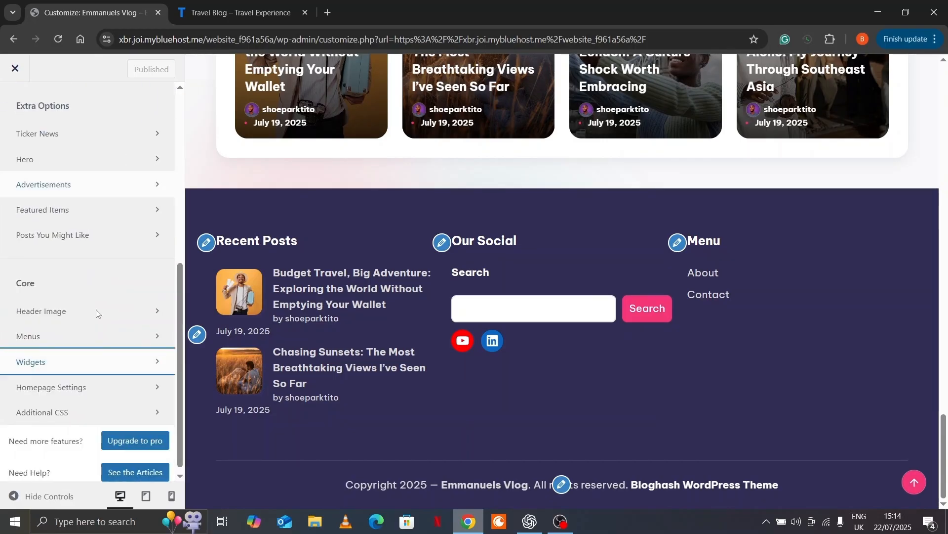
pyautogui.click(47, 496)
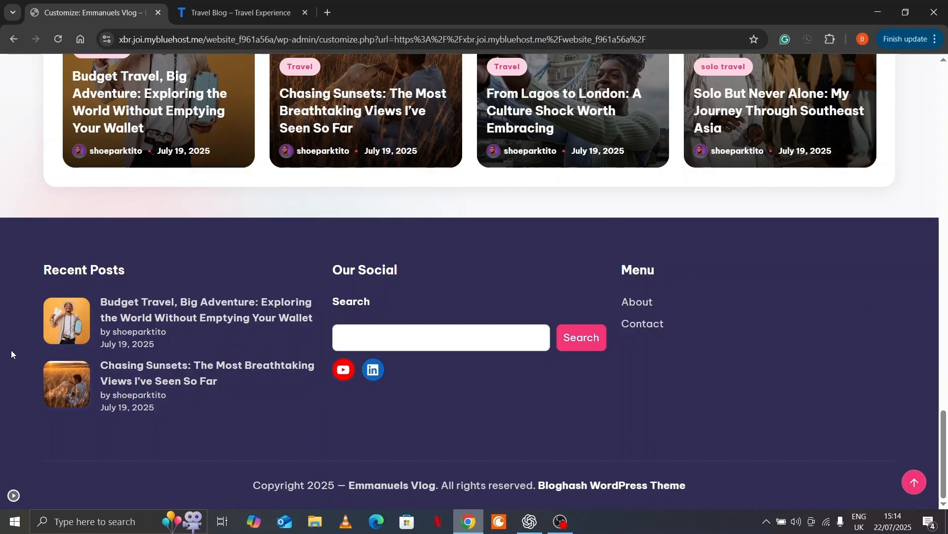
pyautogui.scroll(10, 11, 350)
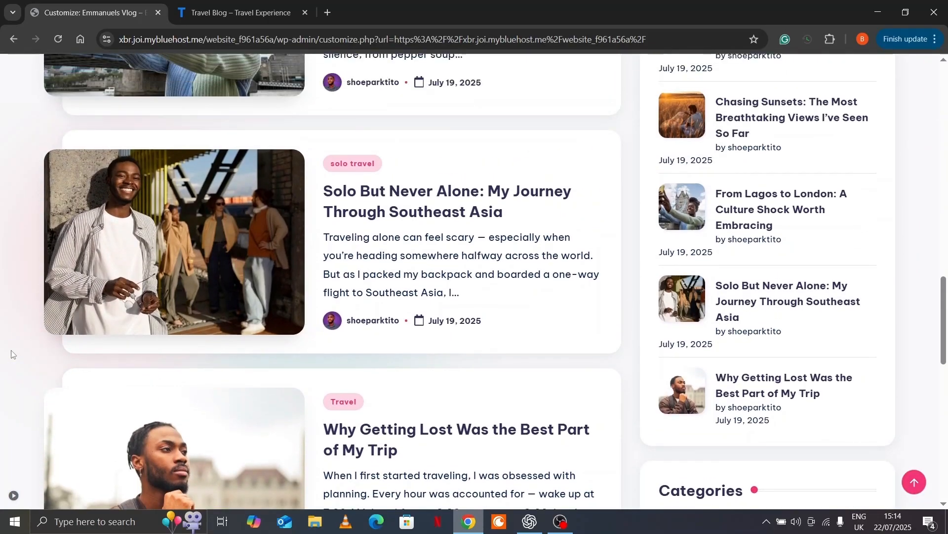
pyautogui.scroll(15, 11, 353)
pyautogui.scroll(7, 12, 354)
pyautogui.scroll(-4, 10, 354)
pyautogui.scroll(-20, 10, 353)
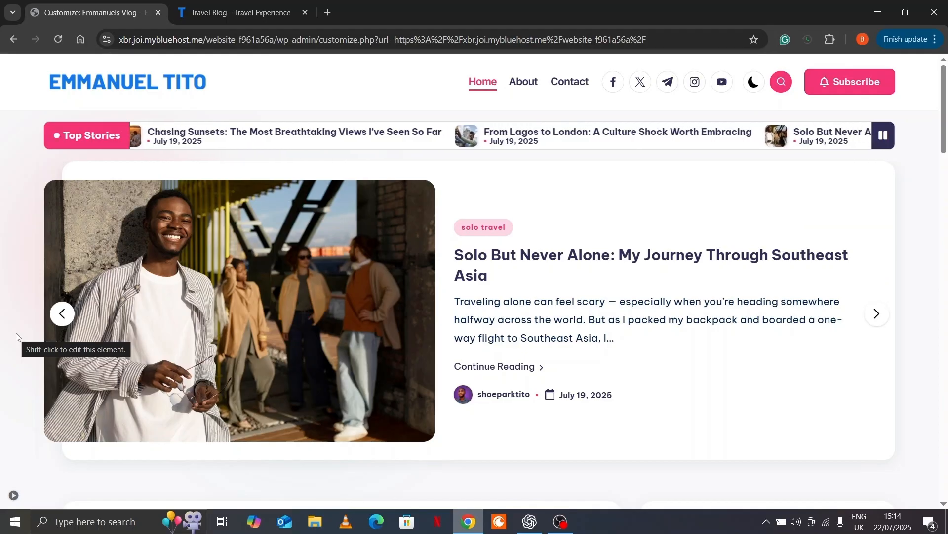
pyautogui.click(186, 15)
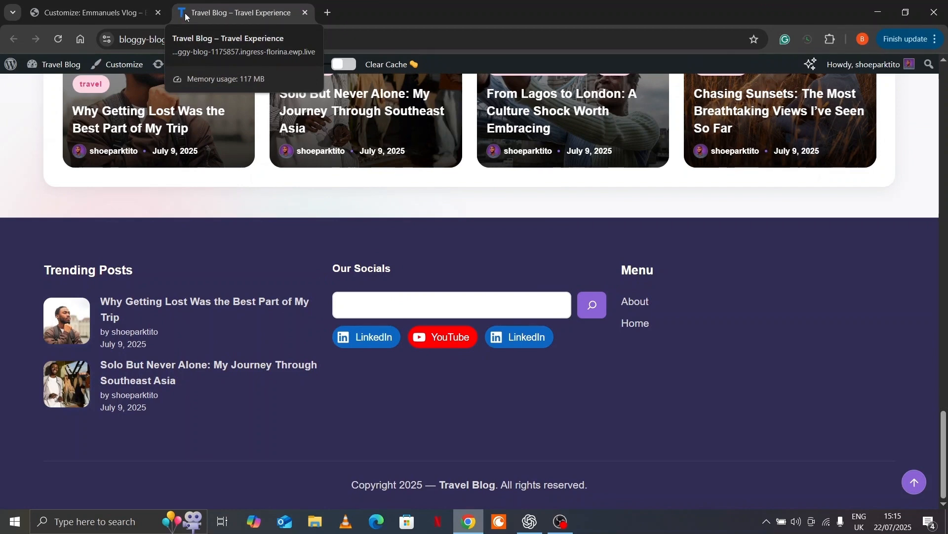
pyautogui.click(87, 9)
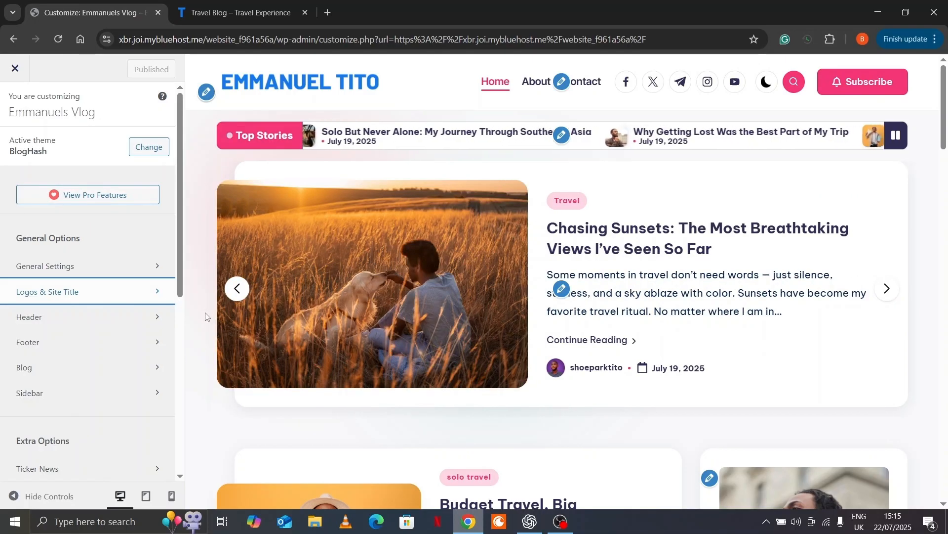
# Open the Site Icon image picker in the logo and site title settings
pyautogui.click(137, 297)
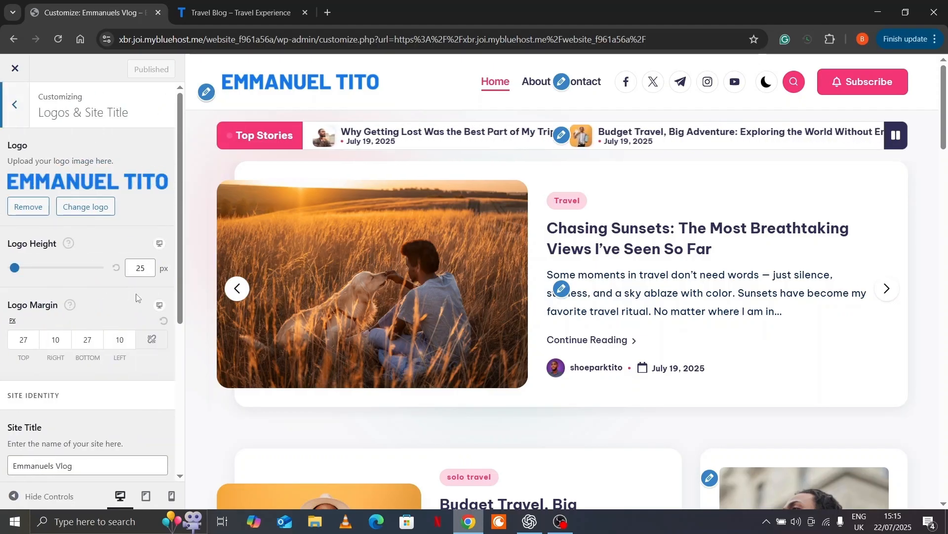
pyautogui.scroll(-5, 137, 297)
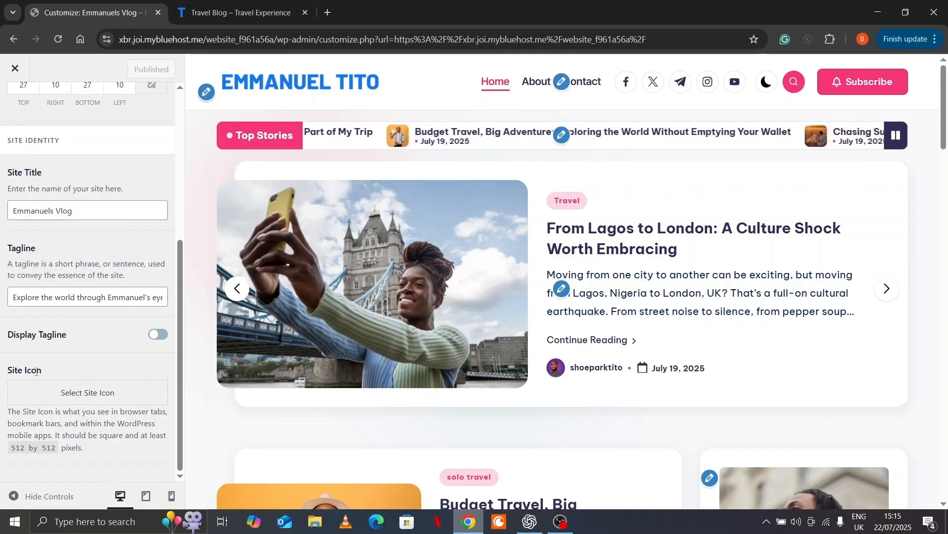
pyautogui.click(124, 394)
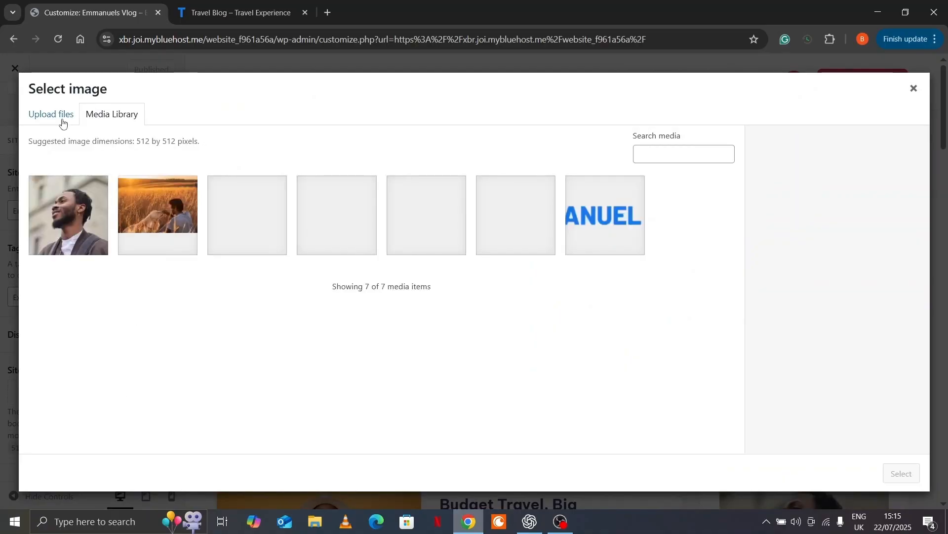
# Upload logo.png from the computer into the media library
pyautogui.click(63, 123)
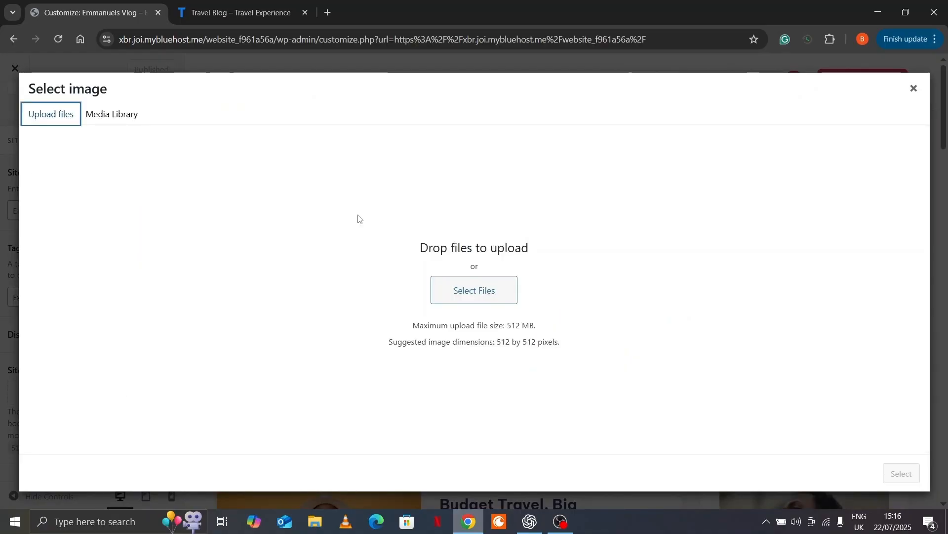
pyautogui.click(487, 293)
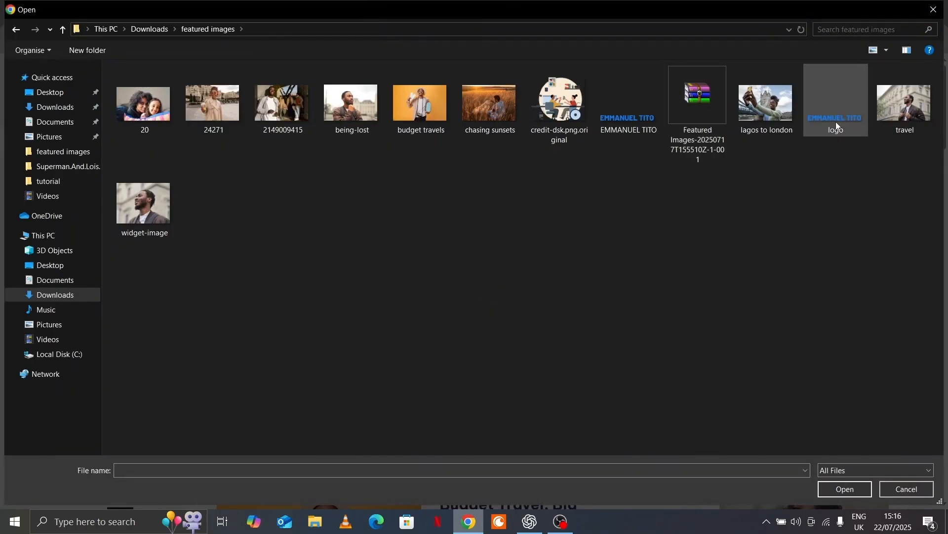
pyautogui.click(836, 122)
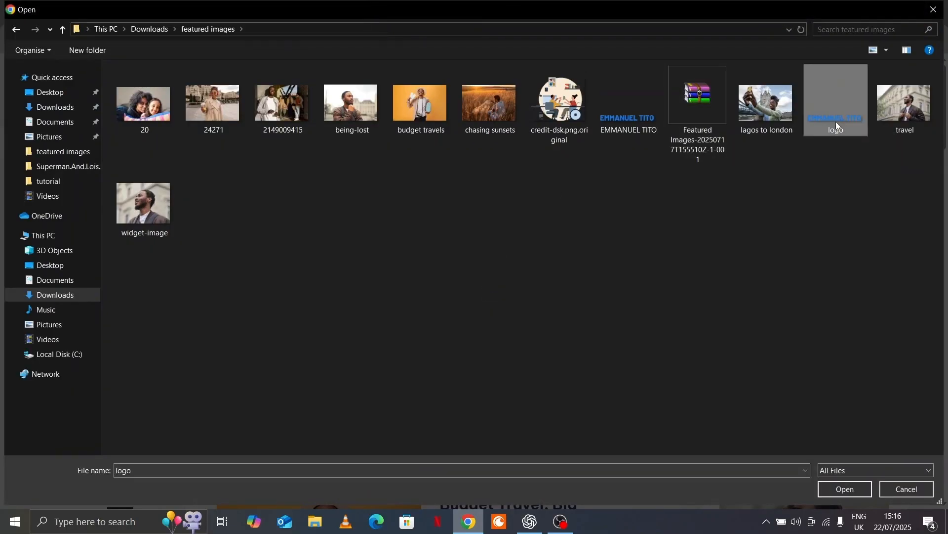
pyautogui.click(852, 489)
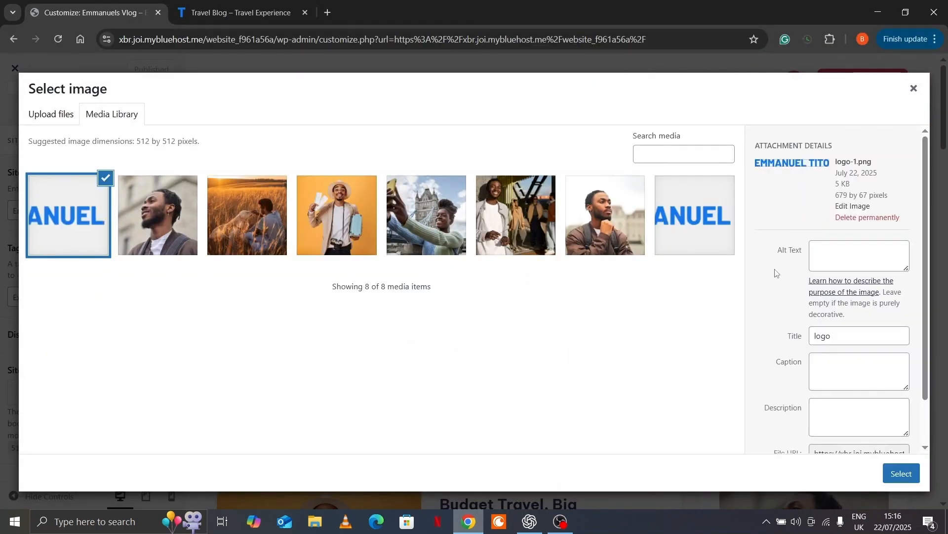
# Select the uploaded logo and crop it to the T of TITO
pyautogui.click(901, 473)
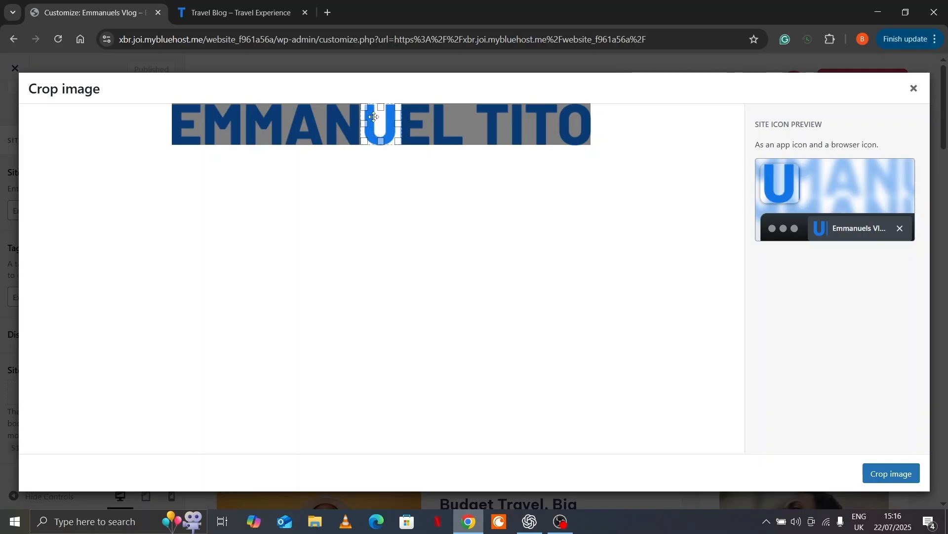
pyautogui.moveTo(374, 118); pyautogui.dragTo(482, 123)
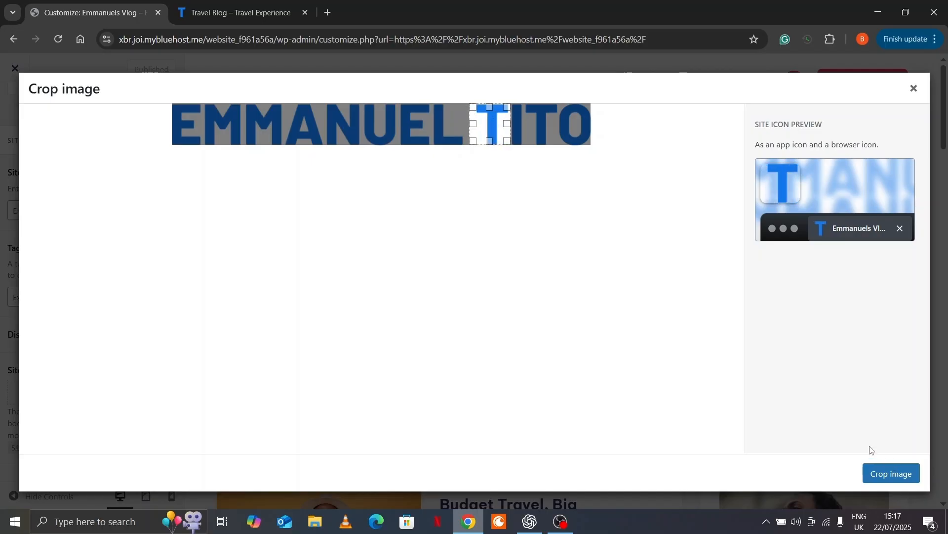
pyautogui.click(892, 473)
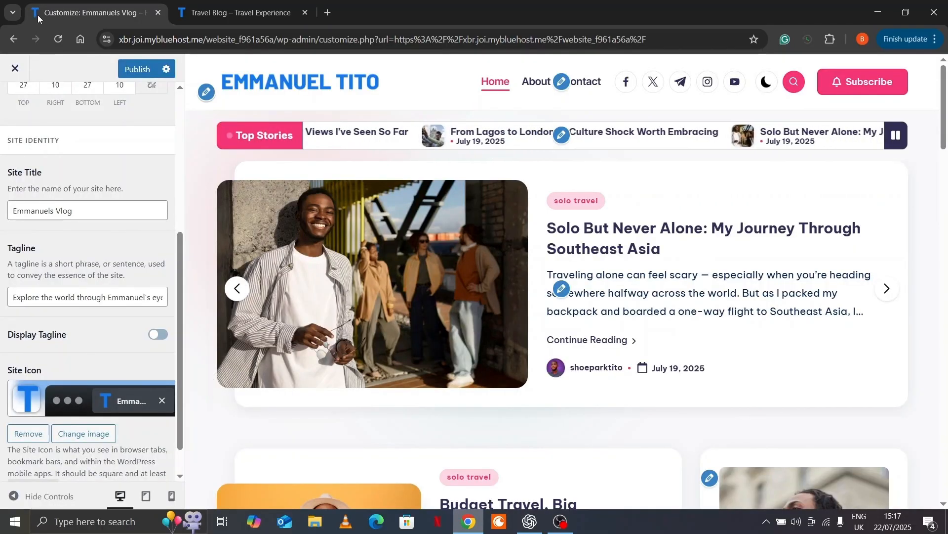
# Return the customizer to its main options panel
pyautogui.scroll(5, 82, 205)
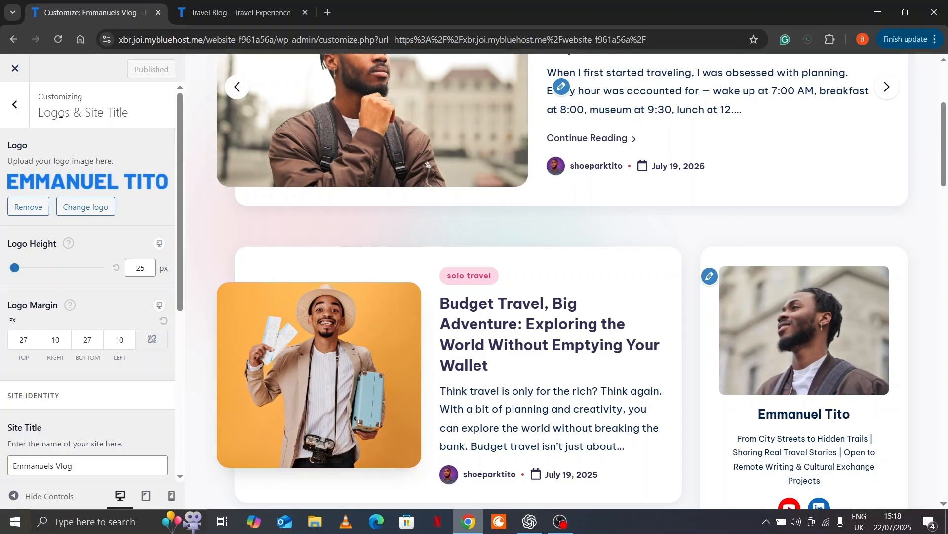
pyautogui.click(15, 105)
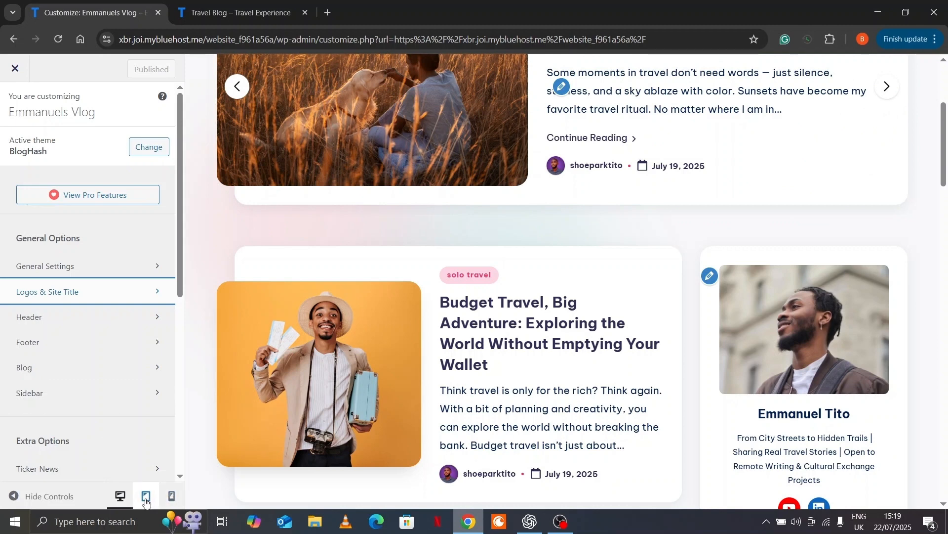
# Preview the whole site at tablet width, scrolling through to the footer
pyautogui.click(147, 496)
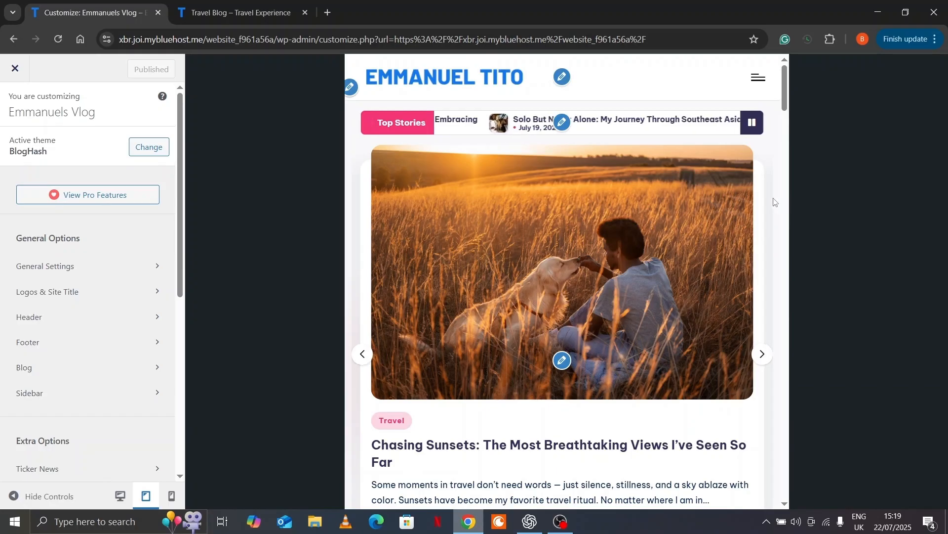
pyautogui.scroll(-2, 775, 202)
pyautogui.scroll(-20, 775, 201)
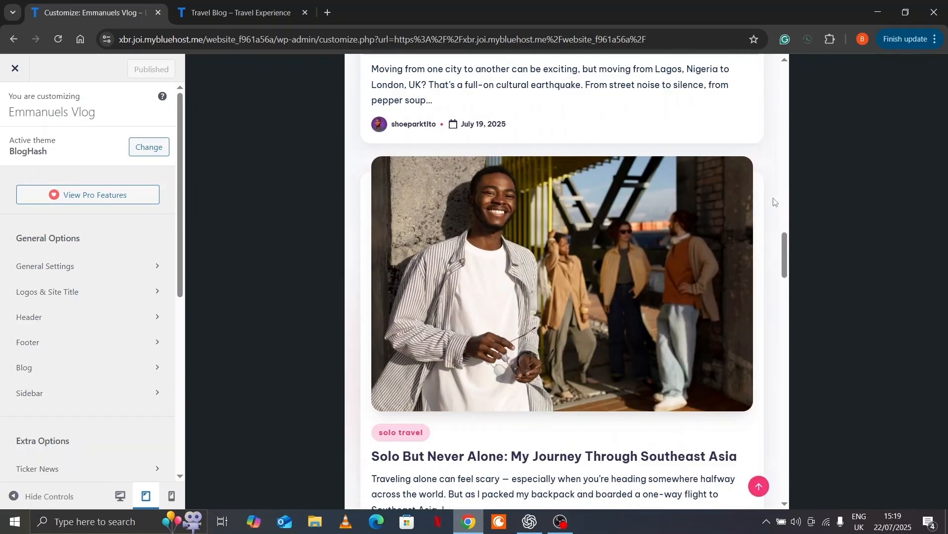
pyautogui.scroll(-3, 775, 202)
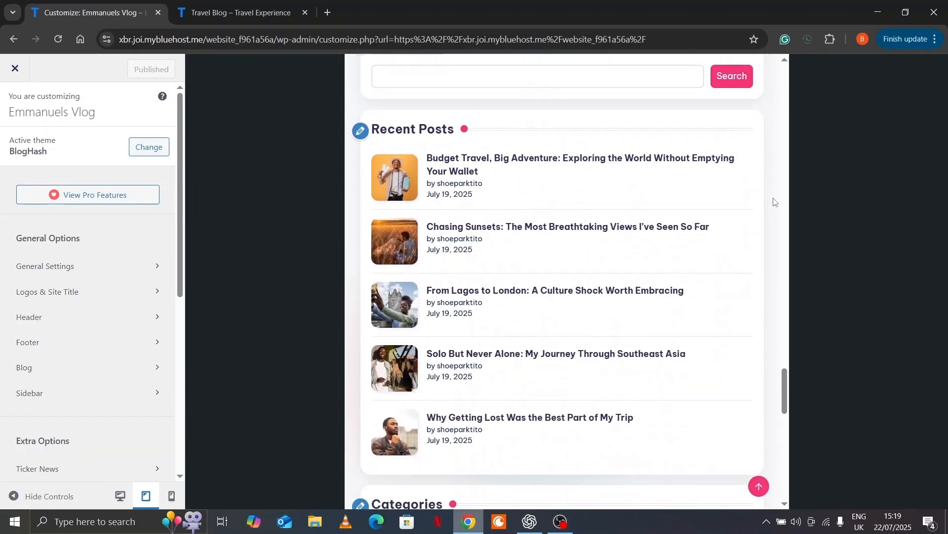
pyautogui.scroll(-6, 775, 201)
pyautogui.scroll(-5, 773, 202)
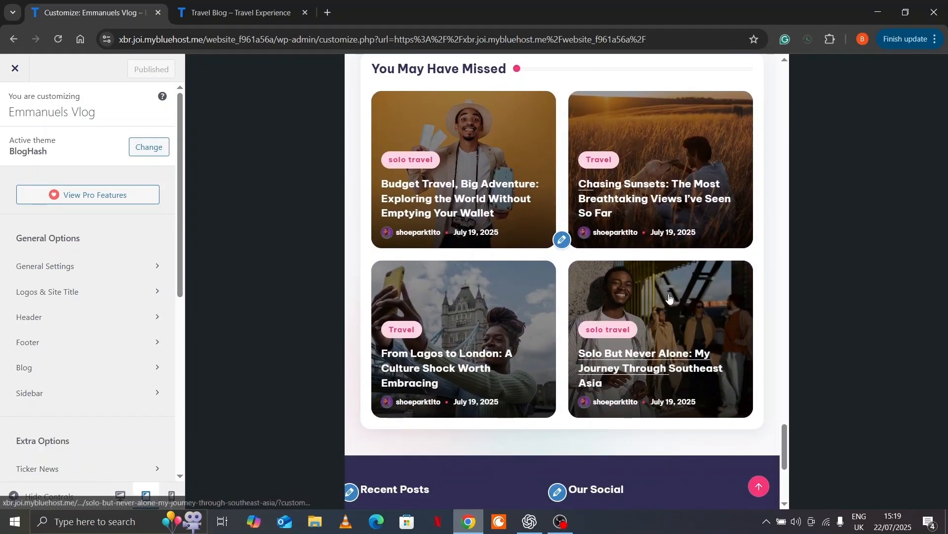
pyautogui.scroll(-6, 669, 296)
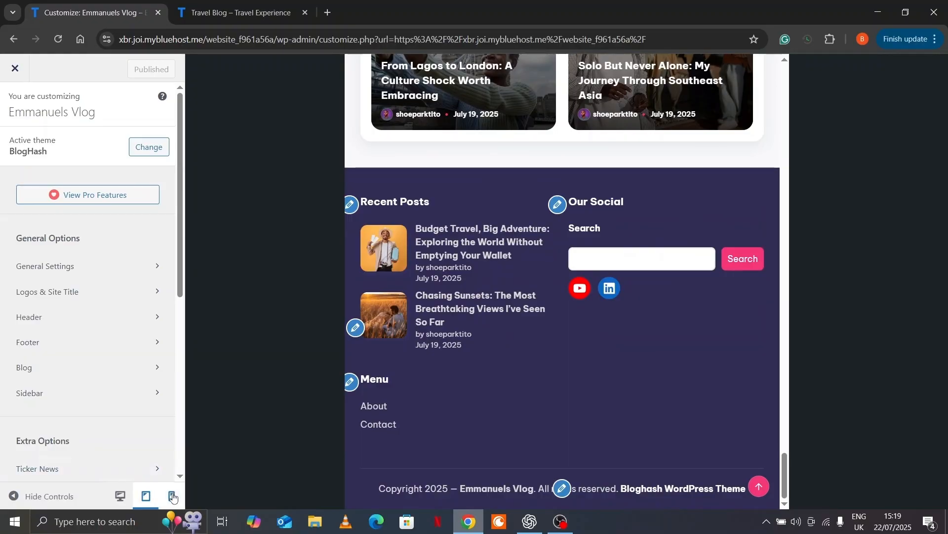
pyautogui.scroll(20, 519, 331)
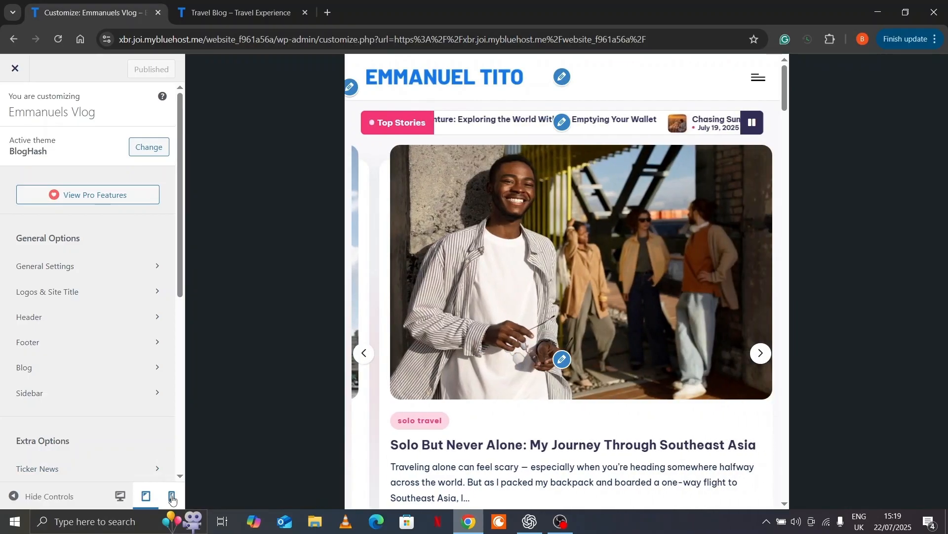
# Check the stacked widgets at mobile width, then switch the preview back to desktop
pyautogui.click(172, 496)
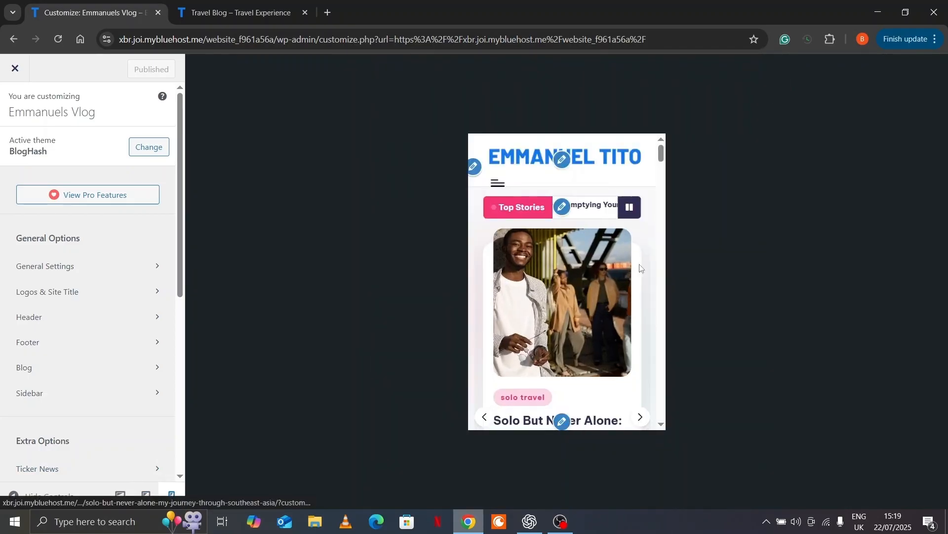
pyautogui.scroll(-5, 658, 260)
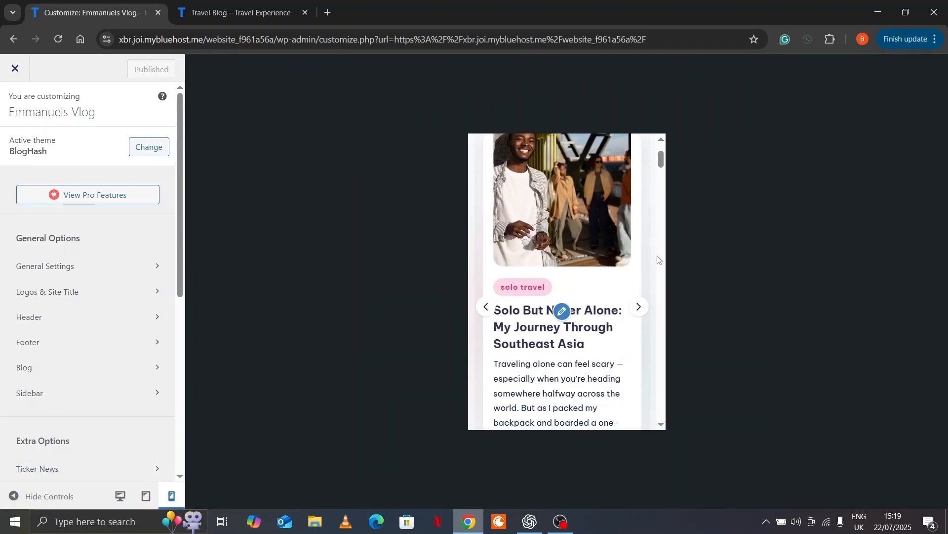
pyautogui.scroll(-15, 658, 261)
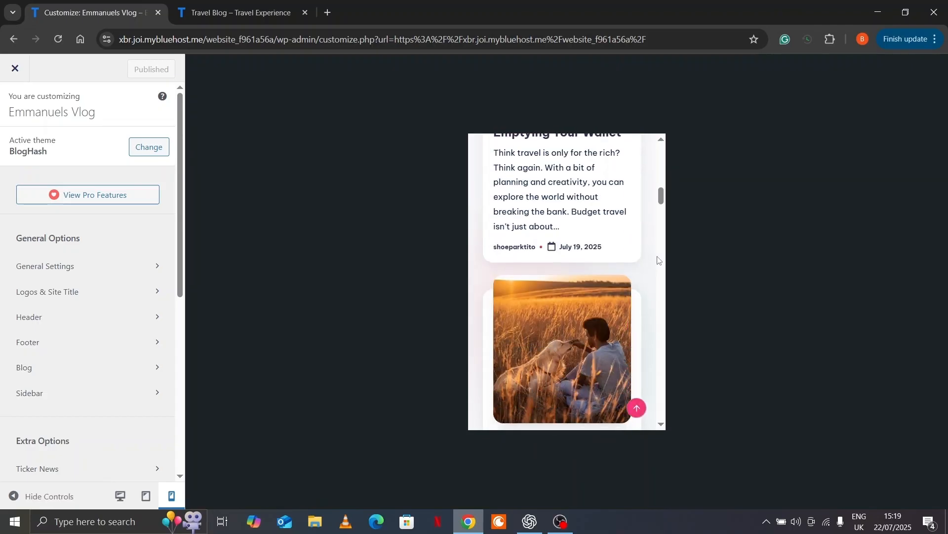
pyautogui.scroll(-10, 658, 260)
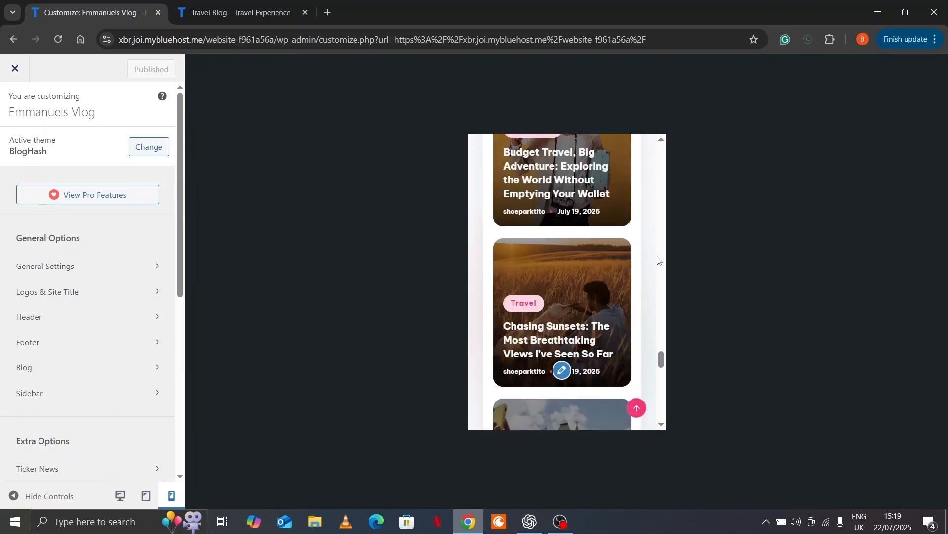
pyautogui.scroll(5, 658, 260)
pyautogui.scroll(-2, 659, 260)
pyautogui.scroll(5, 658, 260)
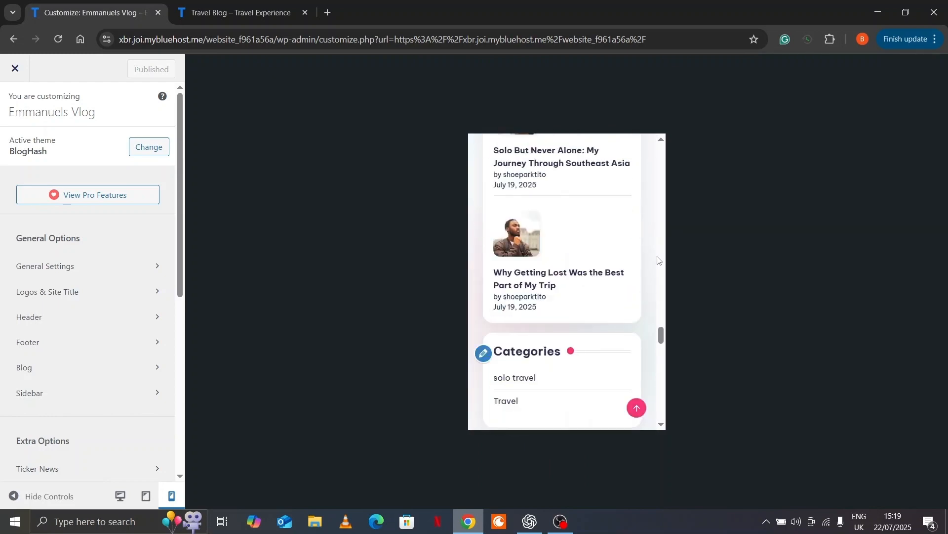
pyautogui.scroll(8, 659, 261)
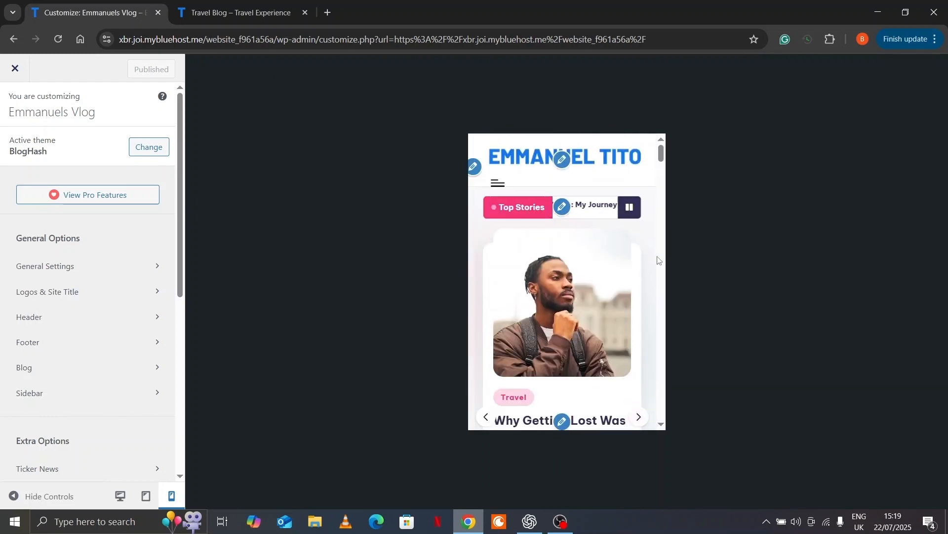
pyautogui.click(117, 498)
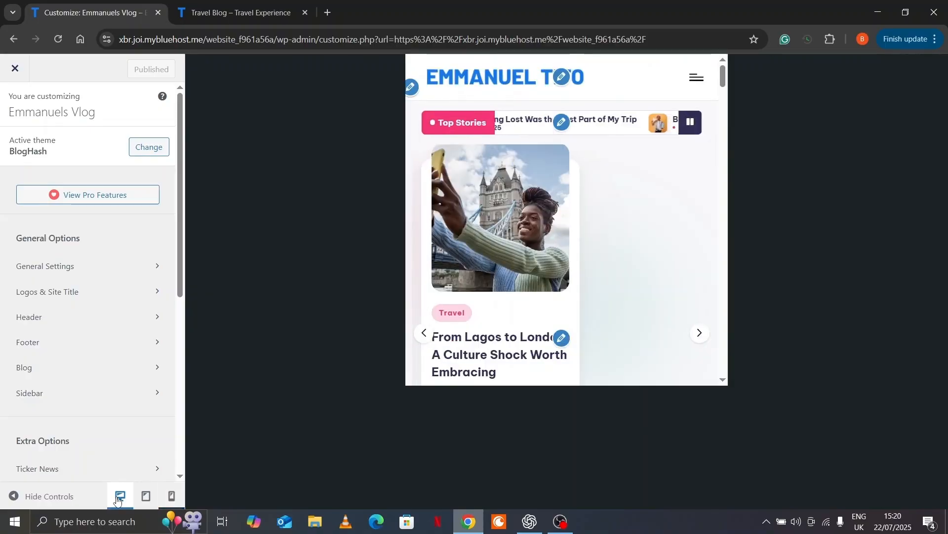